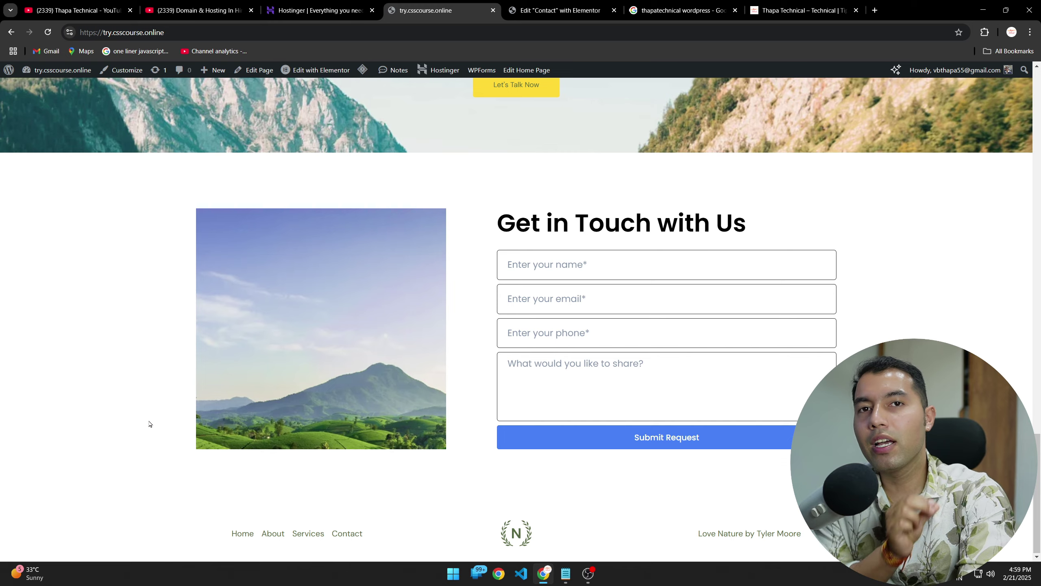
Step: Switch to the Contact page open in the Elementor editor
scroll(150, 425, "up", 20)
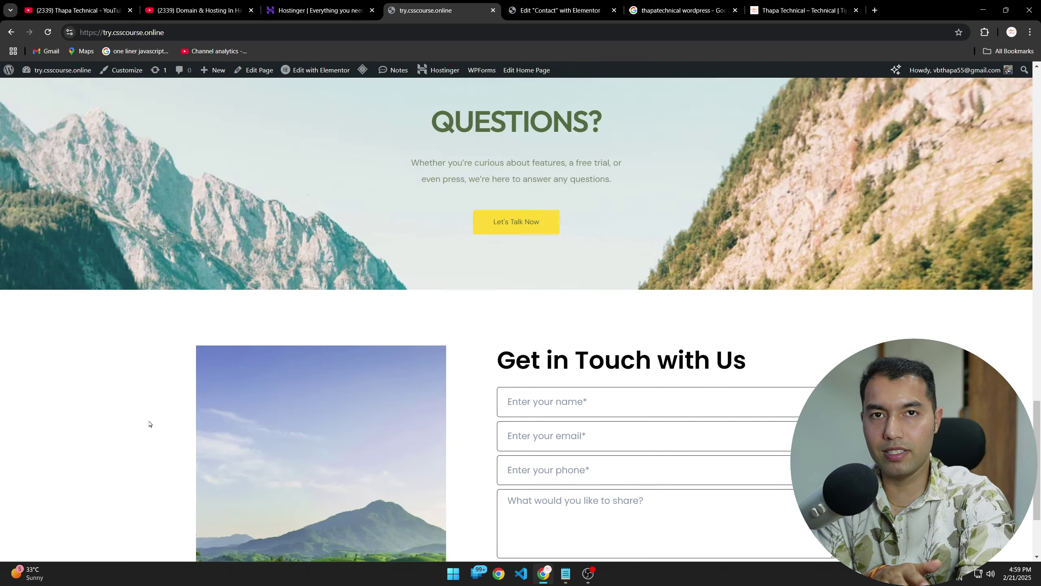
scroll(324, 402, "down", 10)
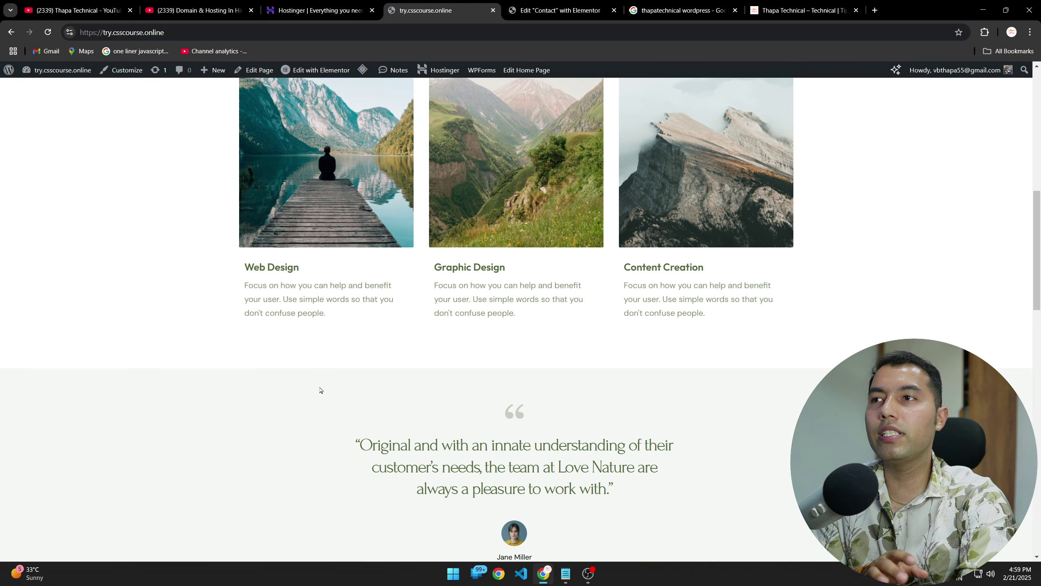
scroll(536, 292, "up", 10)
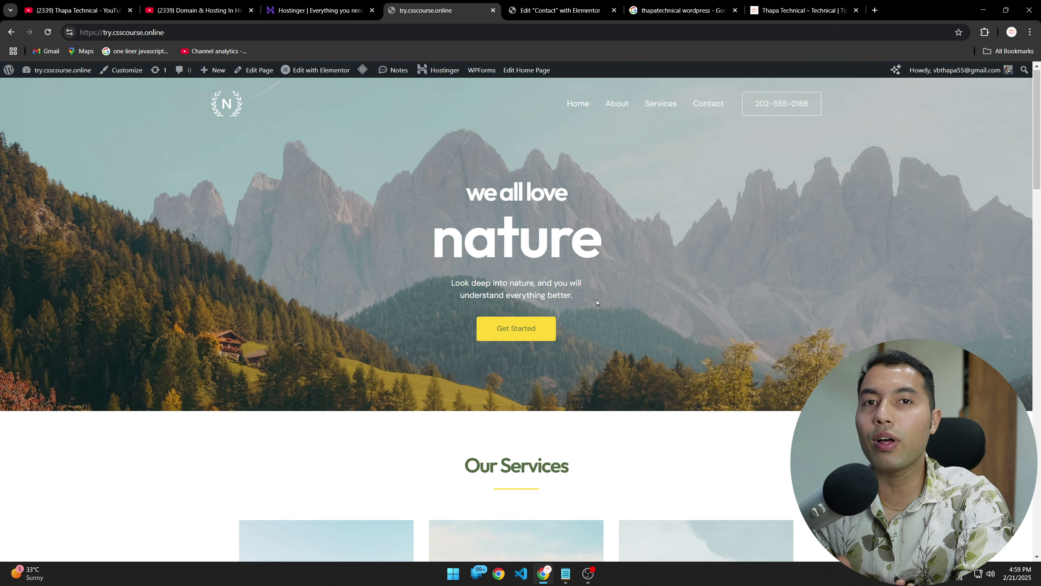
scroll(575, 312, "down", 10)
scroll(438, 325, "up", 4)
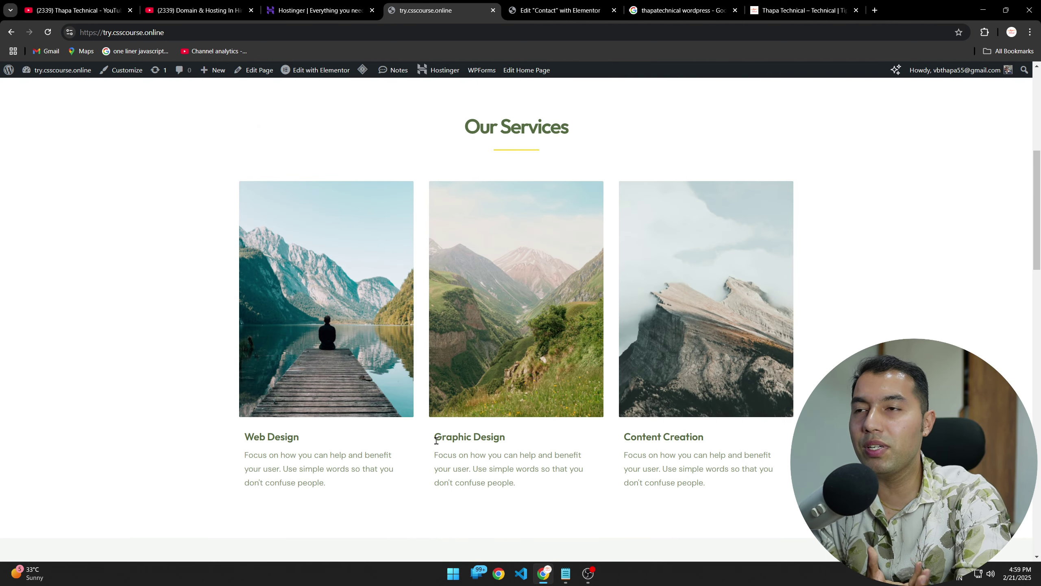
scroll(616, 456, "up", 7)
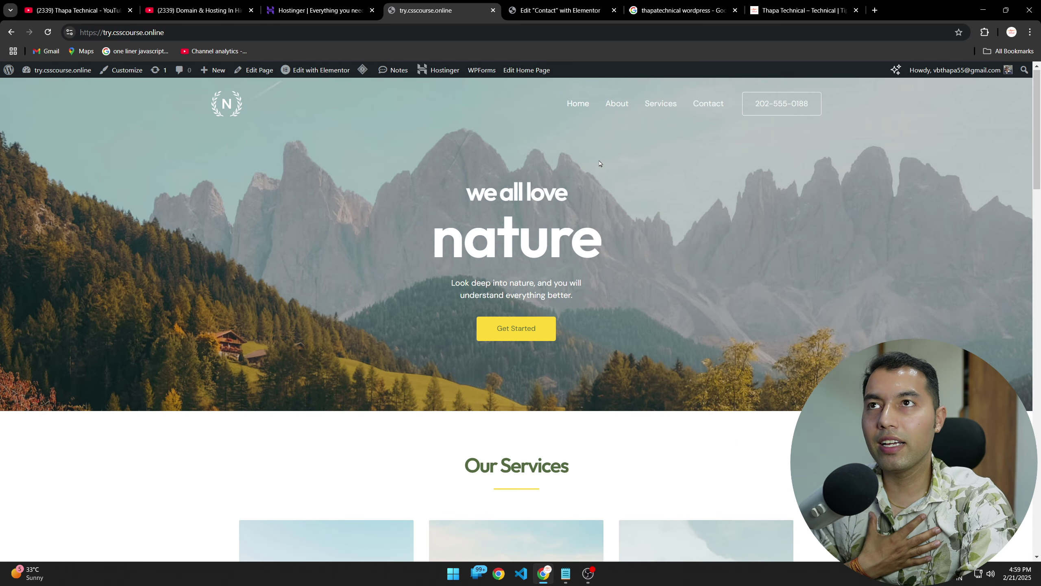
scroll(574, 266, "down", 7)
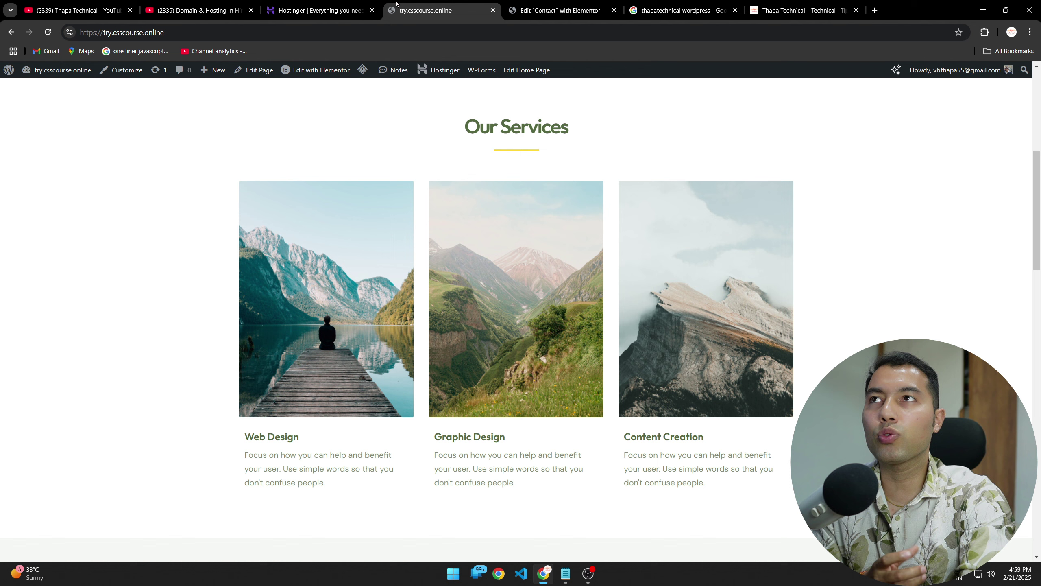
left_click(558, 10)
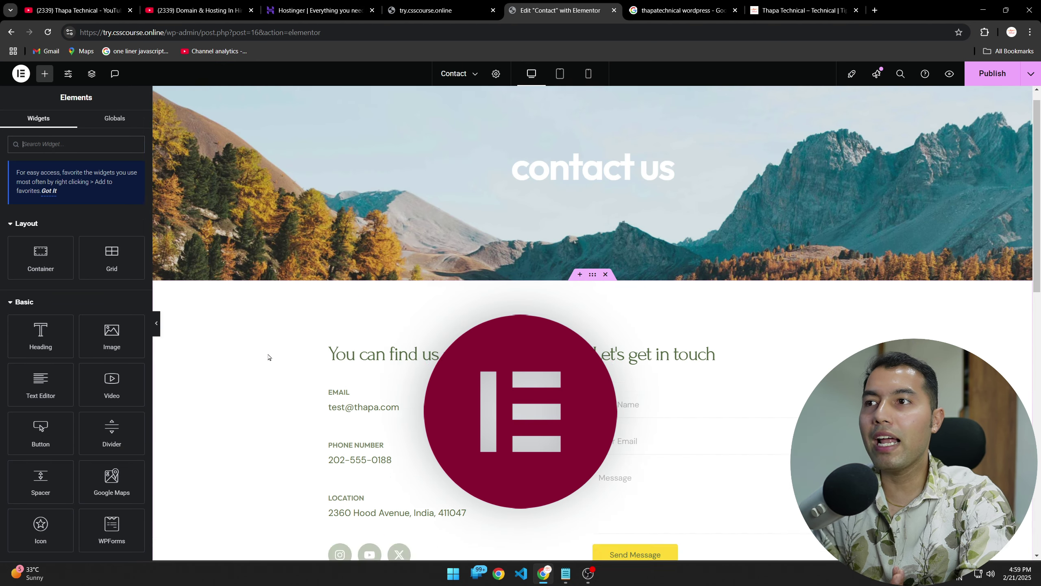
scroll(269, 357, "down", 4)
Step: Replace the EMAIL box's description with a new sample e-mail address
left_click(560, 238)
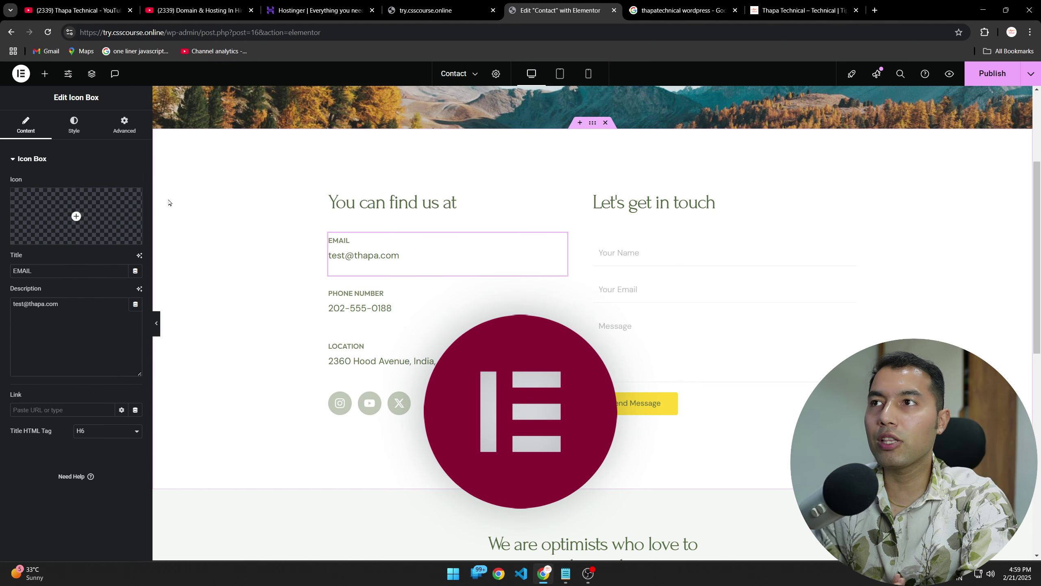
left_click_drag(74, 305, 11, 304)
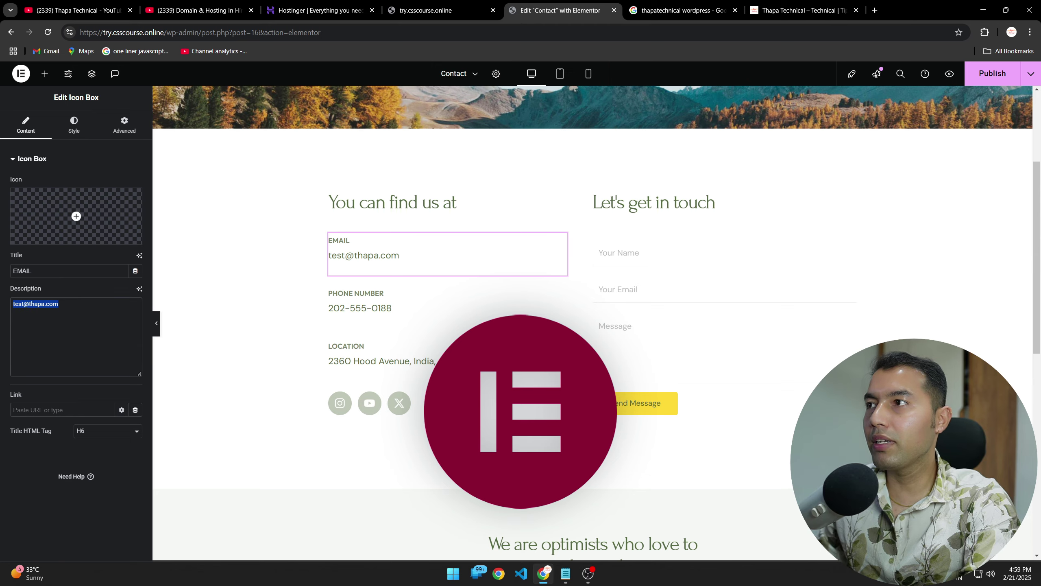
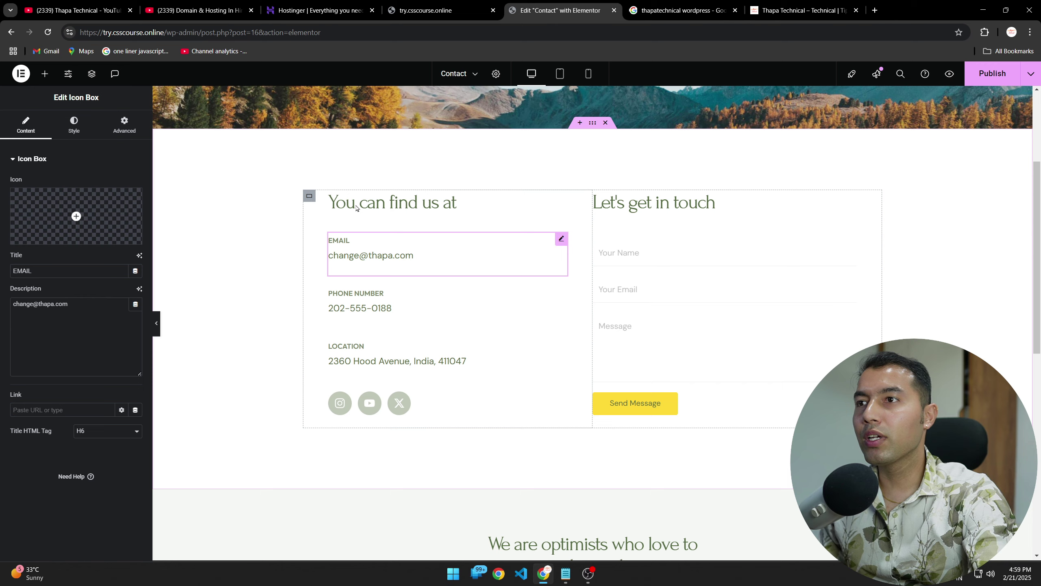
scroll(249, 264, "up", 4)
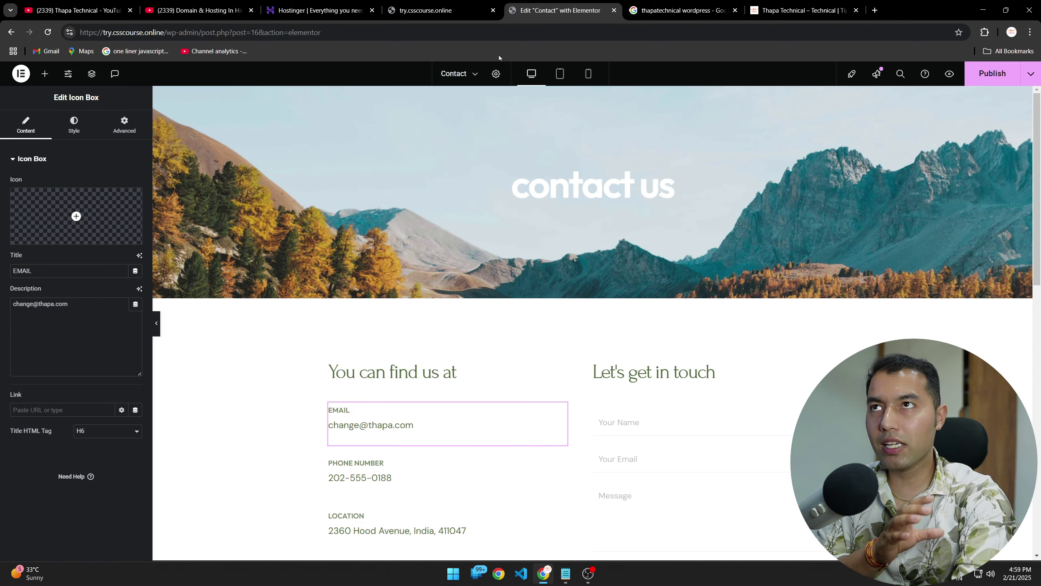
left_click(76, 10)
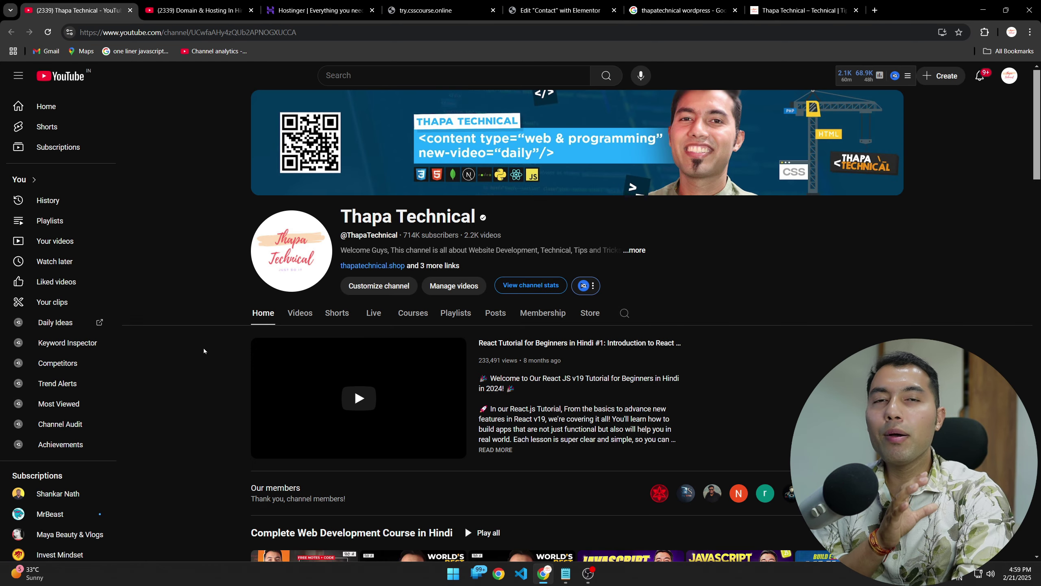
scroll(203, 348, "down", 4)
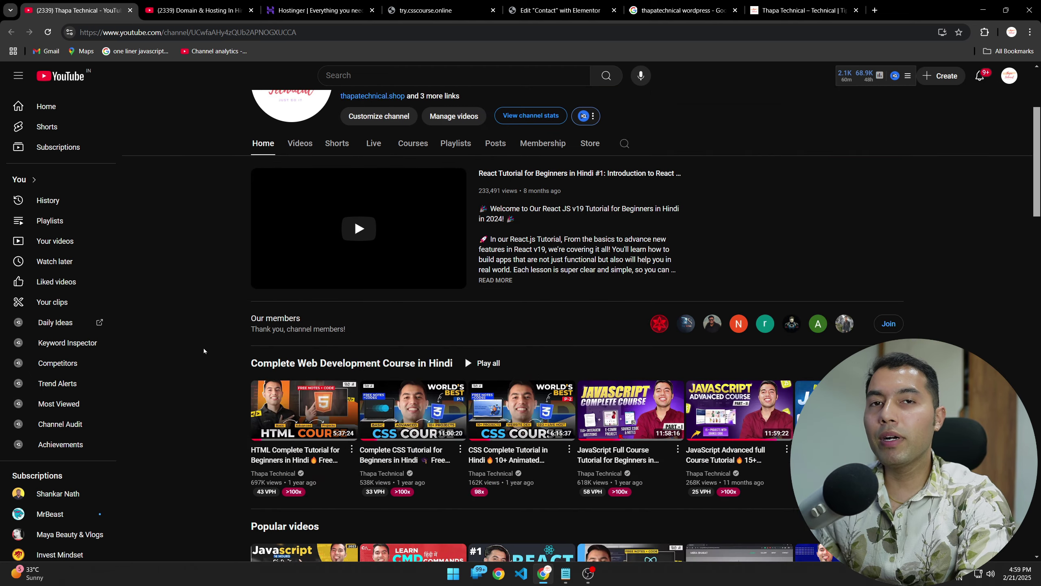
scroll(203, 349, "up", 4)
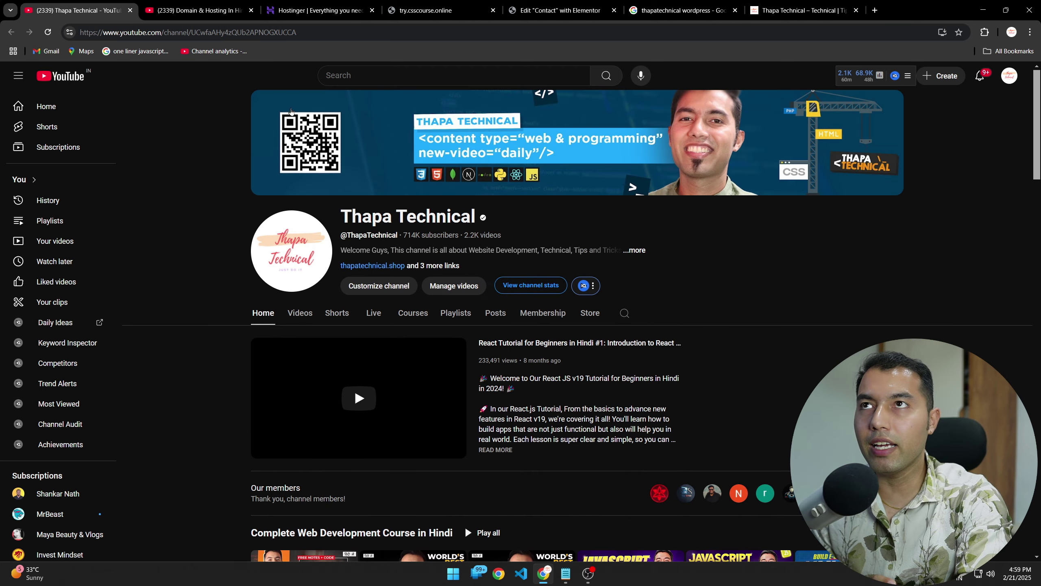
left_click(549, 8)
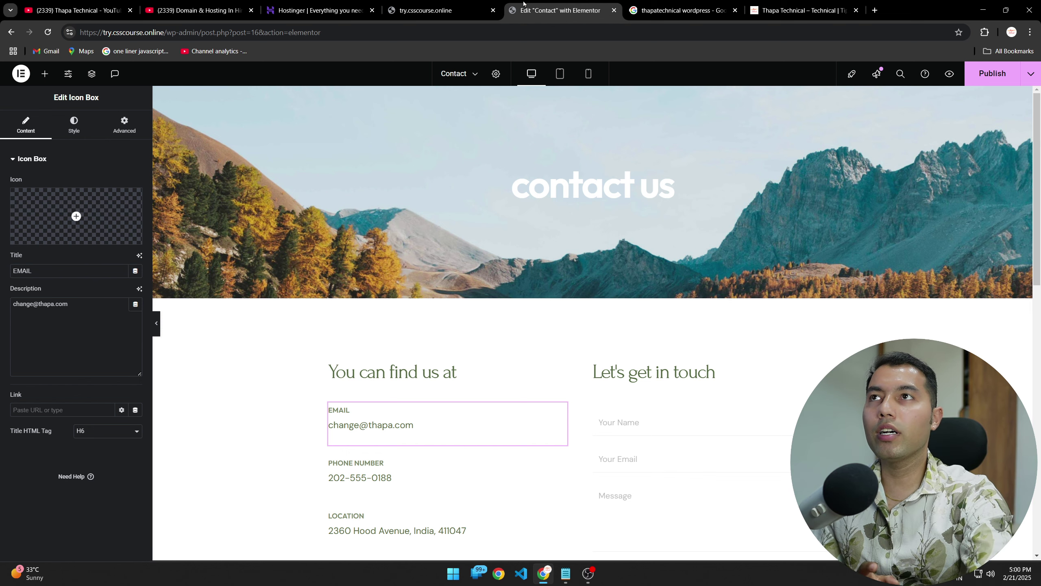
Step: Return to the live try.csscourse.online homepage, scrolled to the top
left_click(417, 5)
scroll(231, 315, "up", 6)
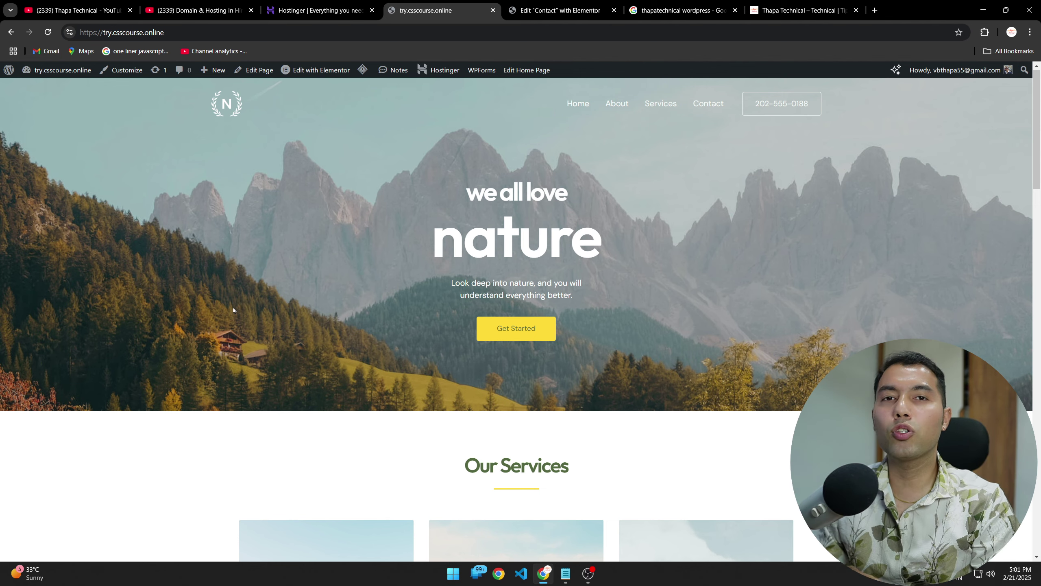
Step: Browse the Thapa Technical YouTube channel home page and its Popular videos
left_click(82, 11)
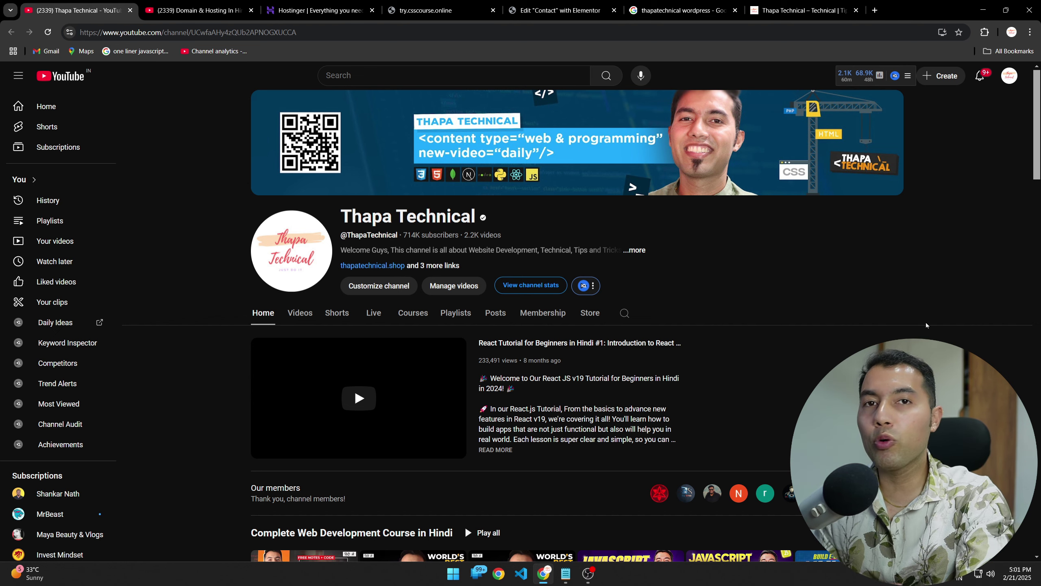
scroll(466, 217, "down", 8)
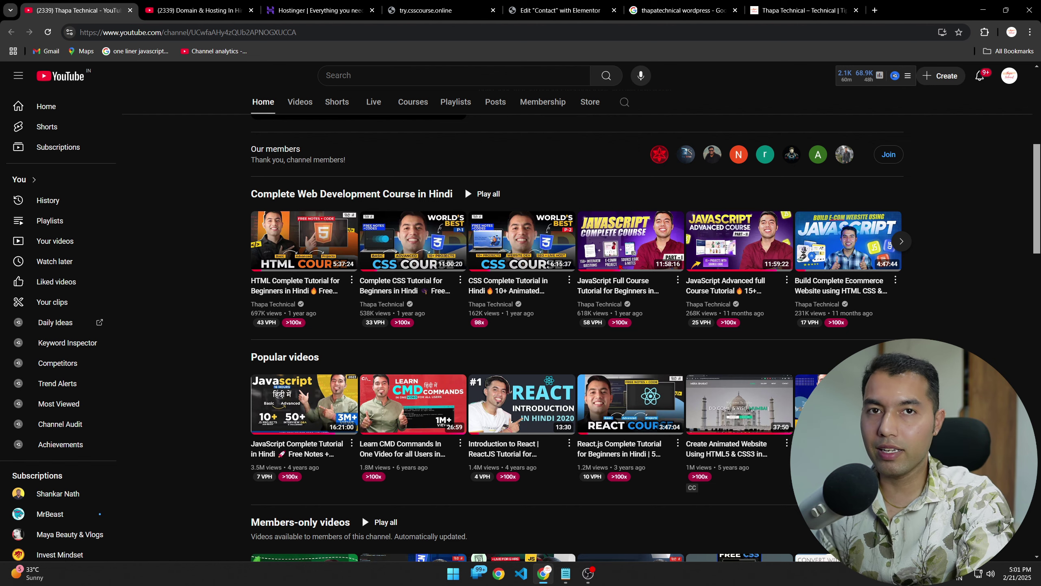
scroll(574, 288, "up", 4)
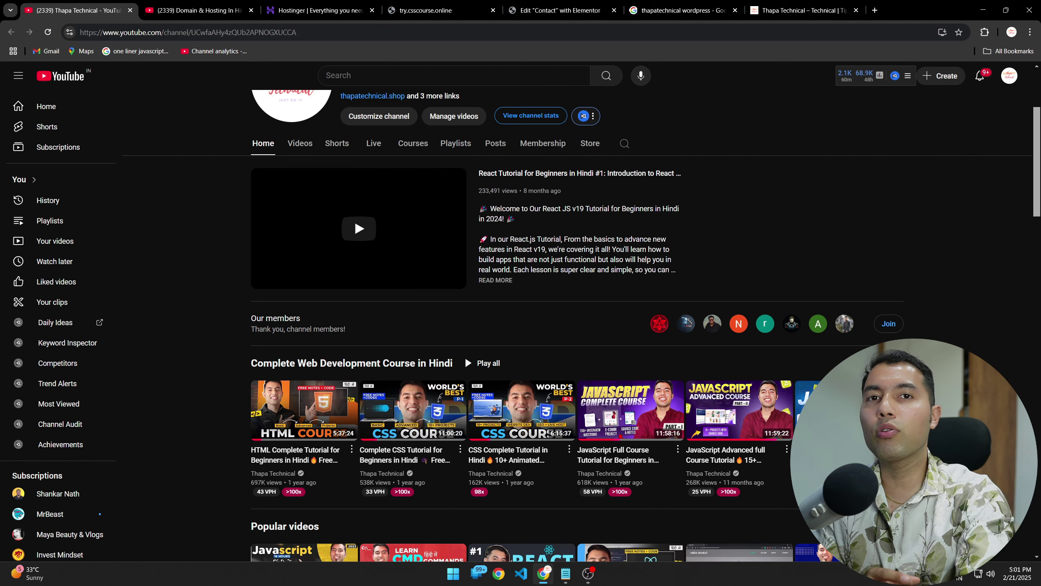
scroll(465, 355, "up", 4)
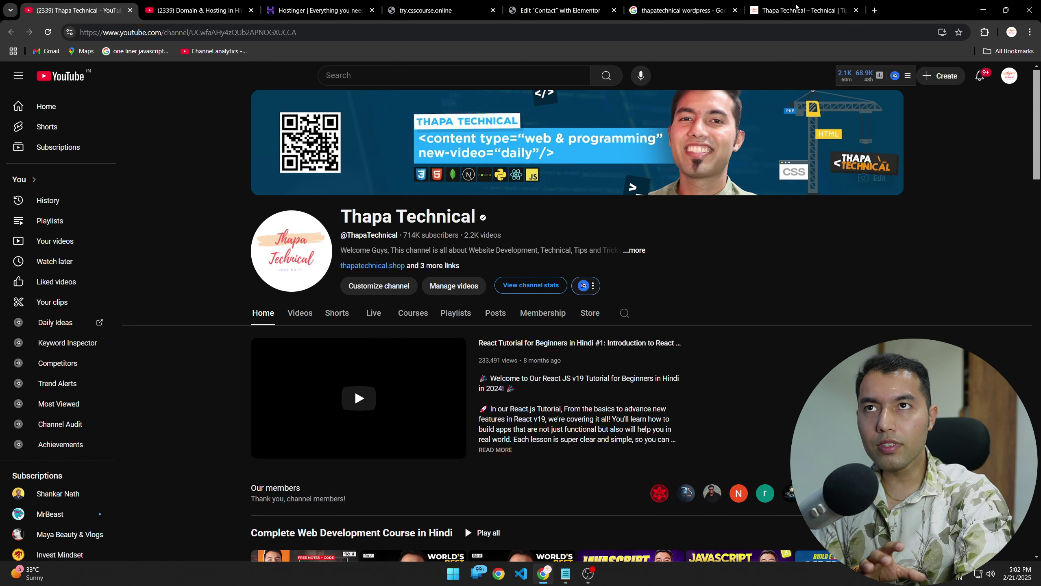
Step: Browse the Thapa Technical WordPress.com portfolio site, advancing its slideshow one slide
left_click(669, 12)
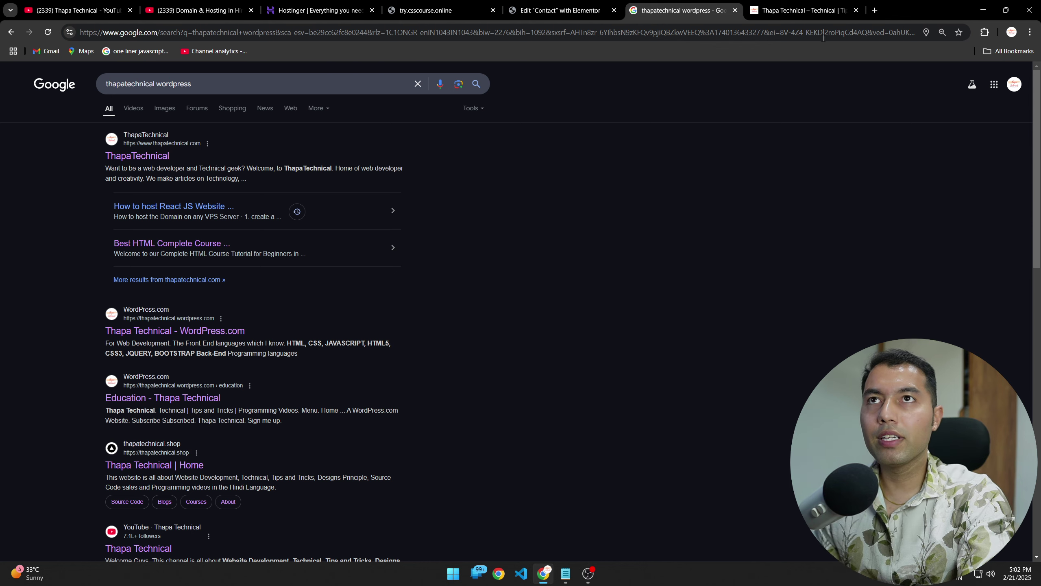
left_click(804, 10)
scroll(239, 321, "down", 10)
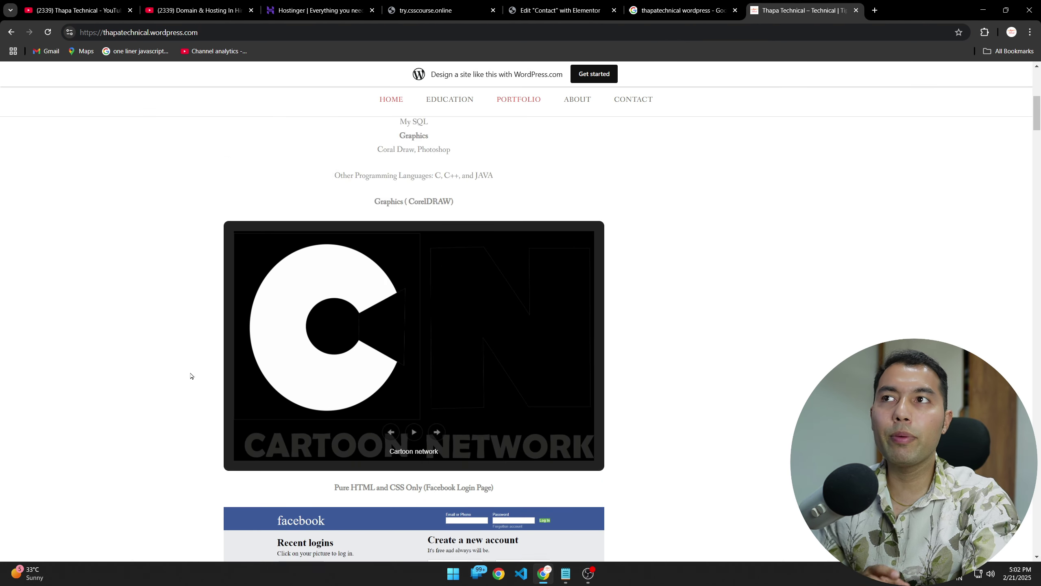
scroll(191, 376, "up", 8)
scroll(190, 376, "down", 10)
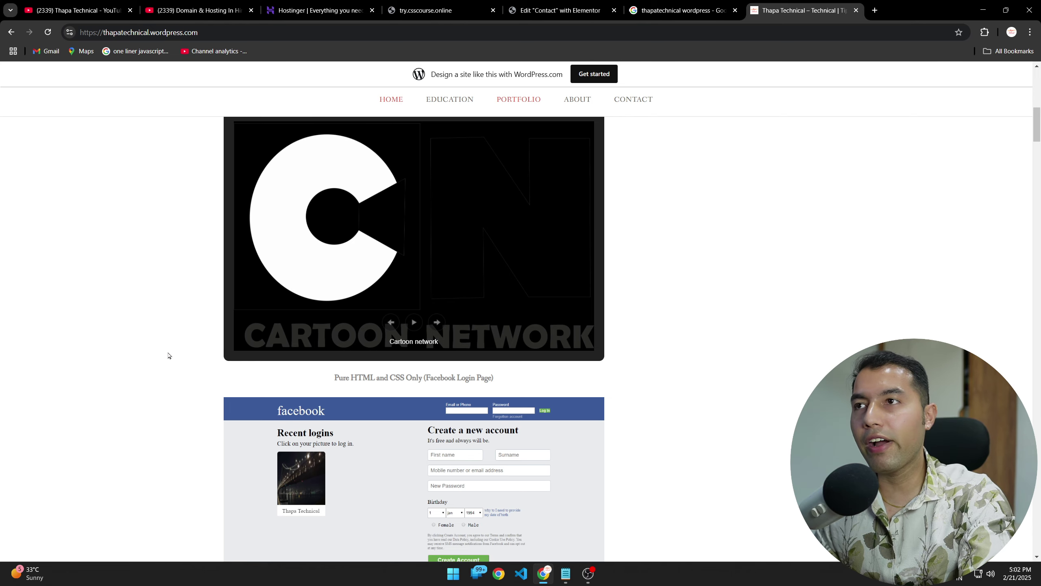
scroll(166, 369, "down", 10)
scroll(165, 389, "up", 10)
left_click(437, 326)
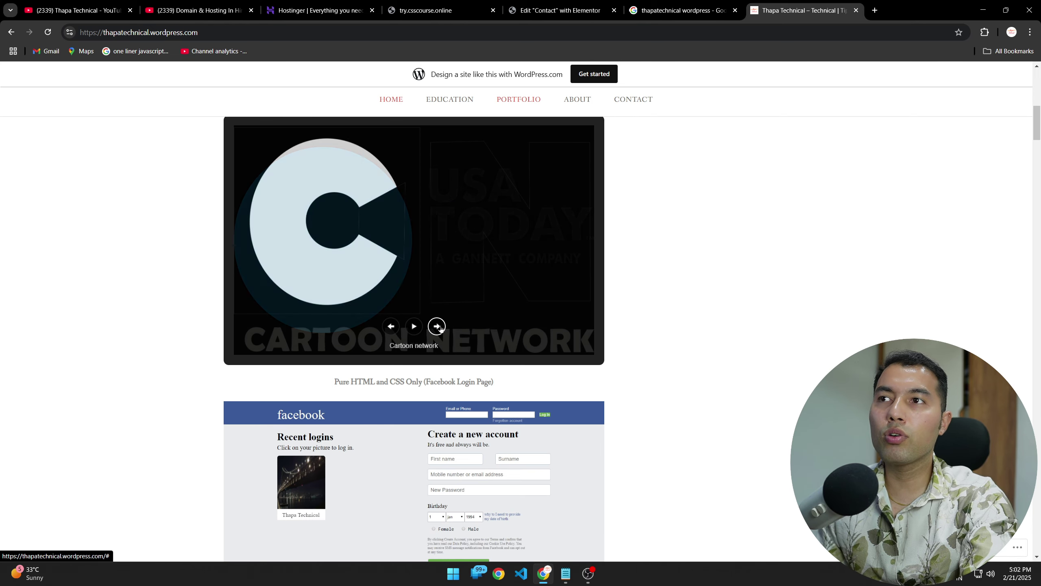
scroll(158, 369, "down", 10)
scroll(165, 386, "down", 20)
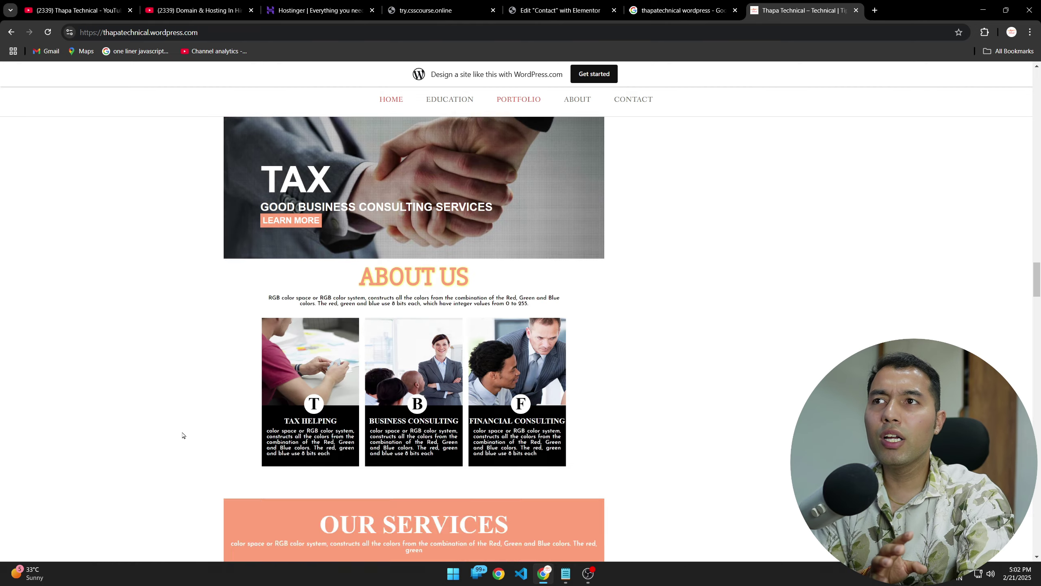
scroll(704, 477, "up", 15)
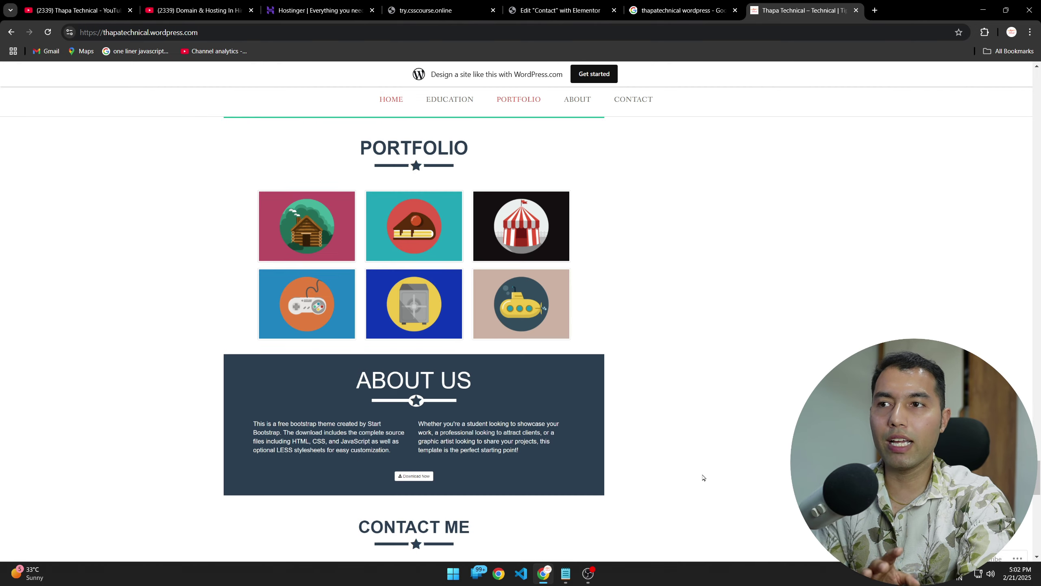
Step: Go to the Contact page and review its Name, Email, Website and Comment form
left_click(638, 101)
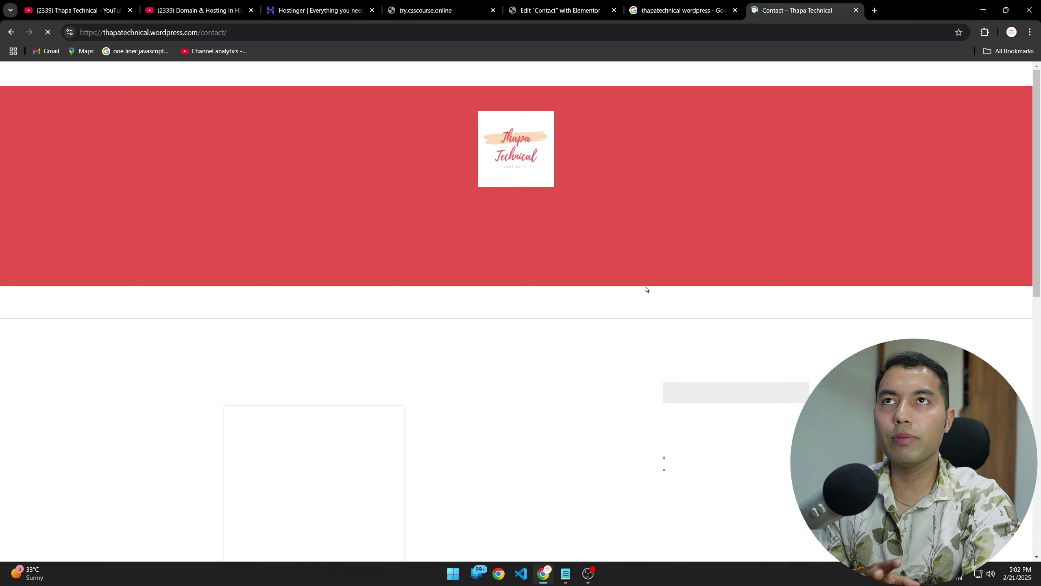
scroll(119, 328, "down", 10)
scroll(119, 327, "up", 10)
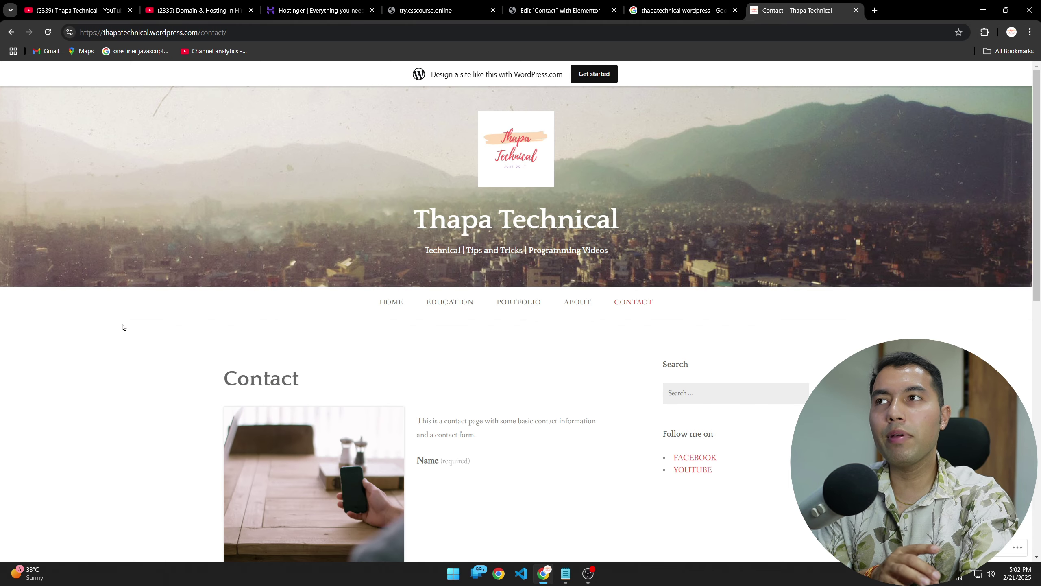
scroll(122, 327, "down", 4)
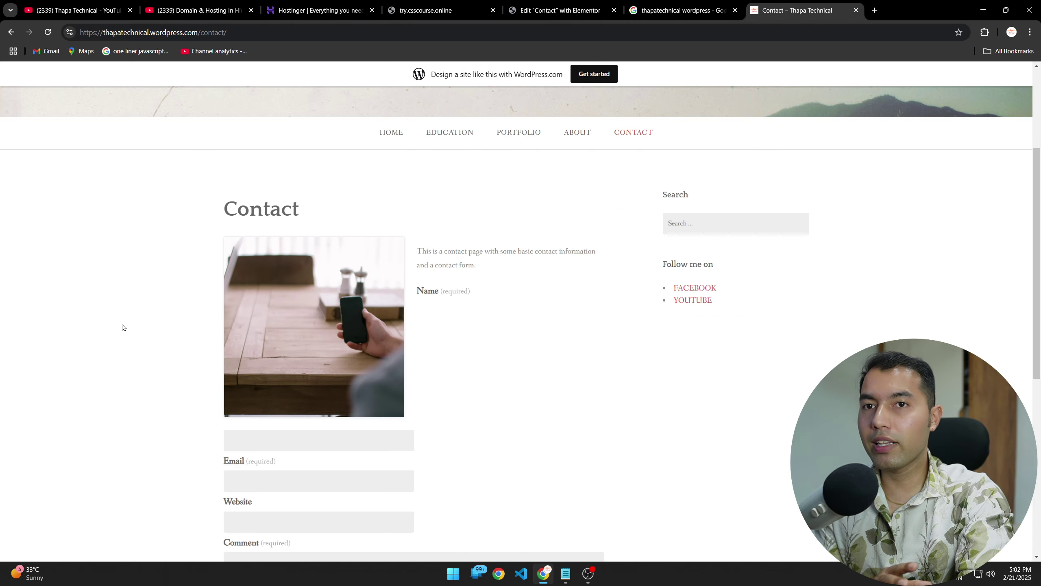
scroll(123, 328, "up", 4)
scroll(287, 316, "down", 1)
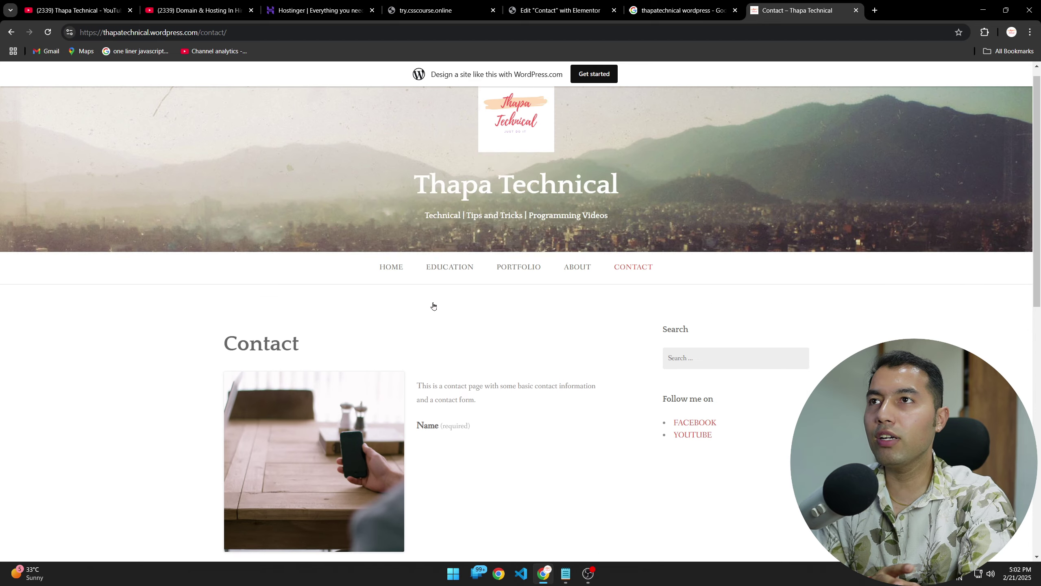
scroll(432, 304, "up", 1)
scroll(126, 369, "down", 12)
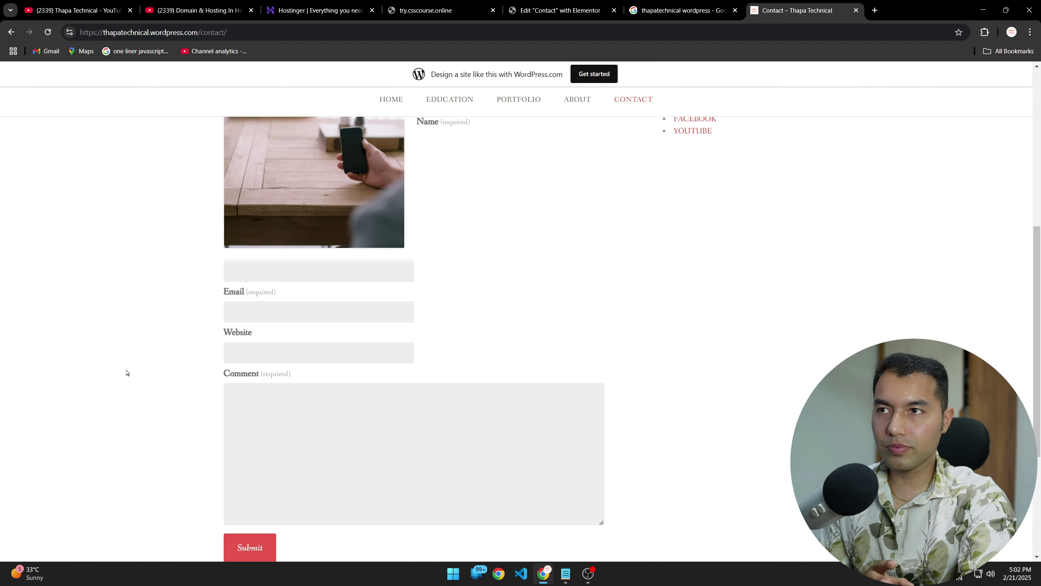
scroll(127, 369, "up", 12)
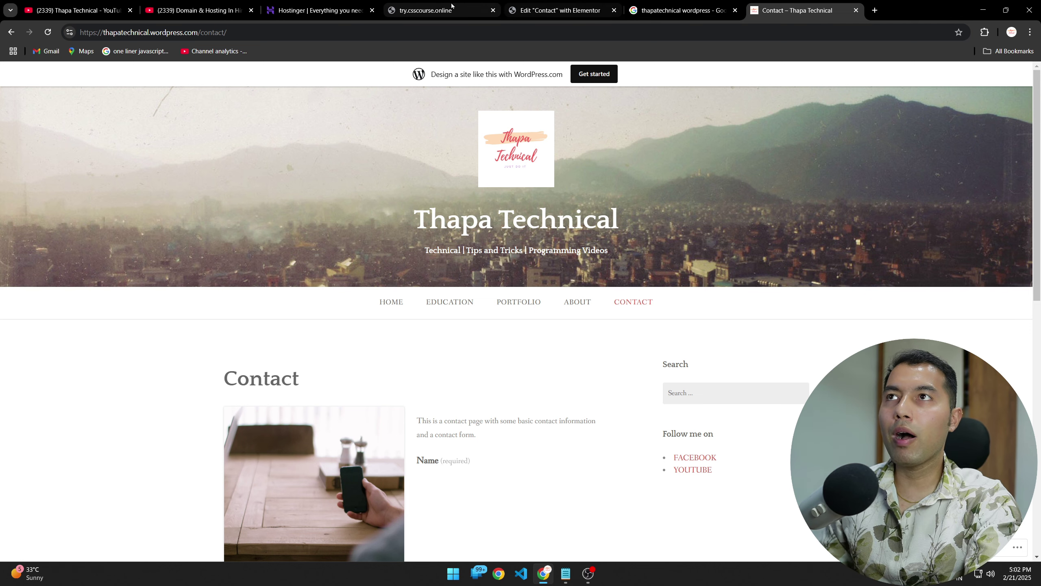
Step: View the try.csscourse.online nature homepage down to Our Services and back
left_click(443, 9)
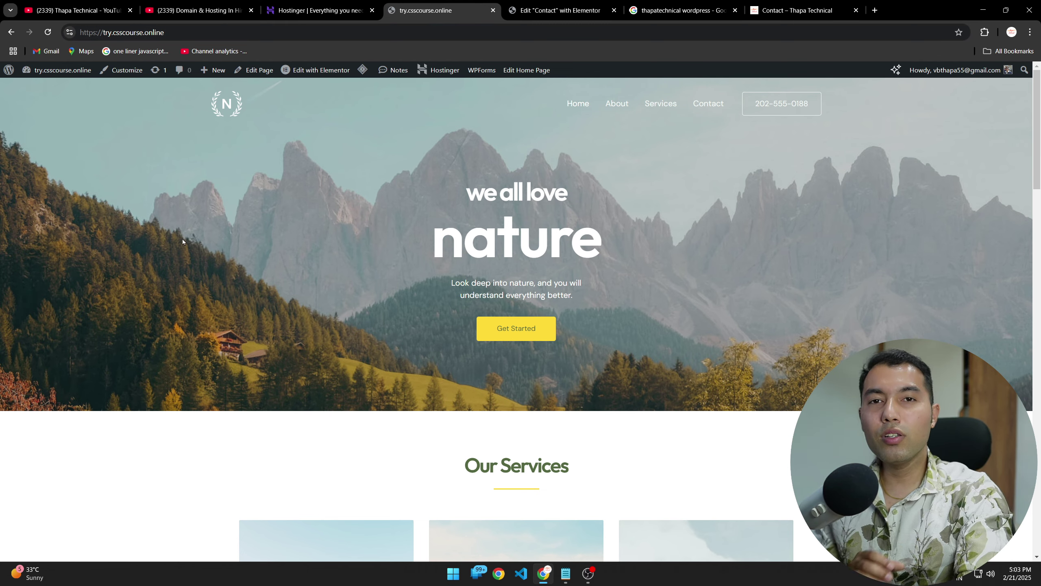
scroll(189, 359, "down", 3)
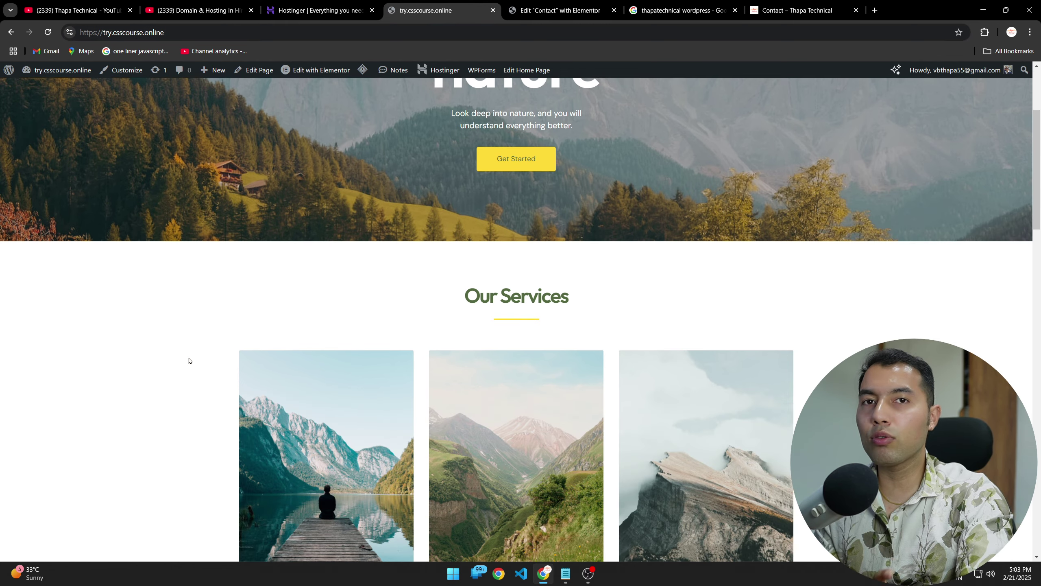
scroll(188, 359, "up", 3)
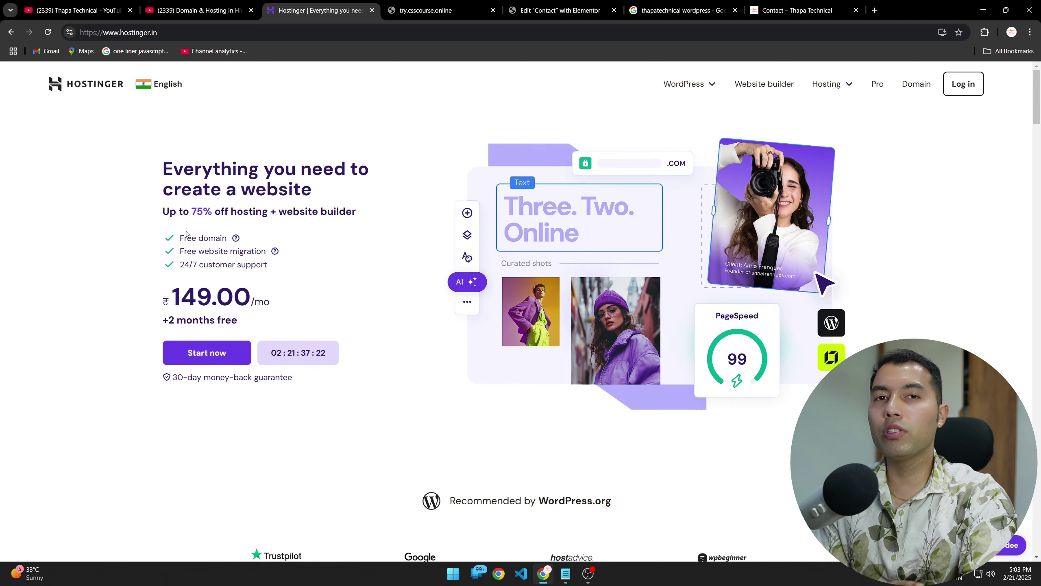
Step: Expand every plan's full feature list under Pick your perfect plan
scroll(287, 265, "down", 5)
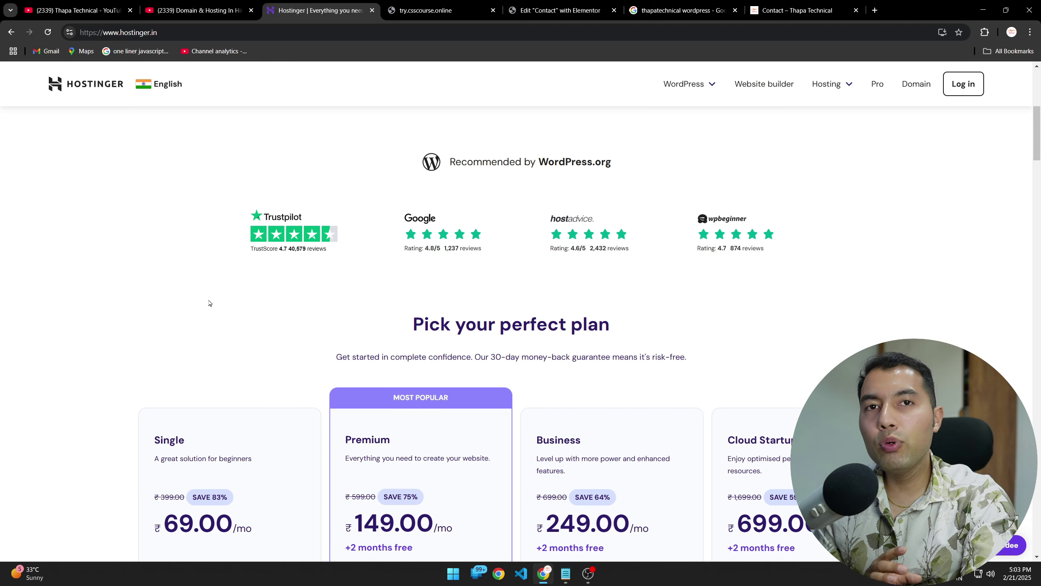
scroll(209, 303, "down", 8)
scroll(295, 293, "up", 4)
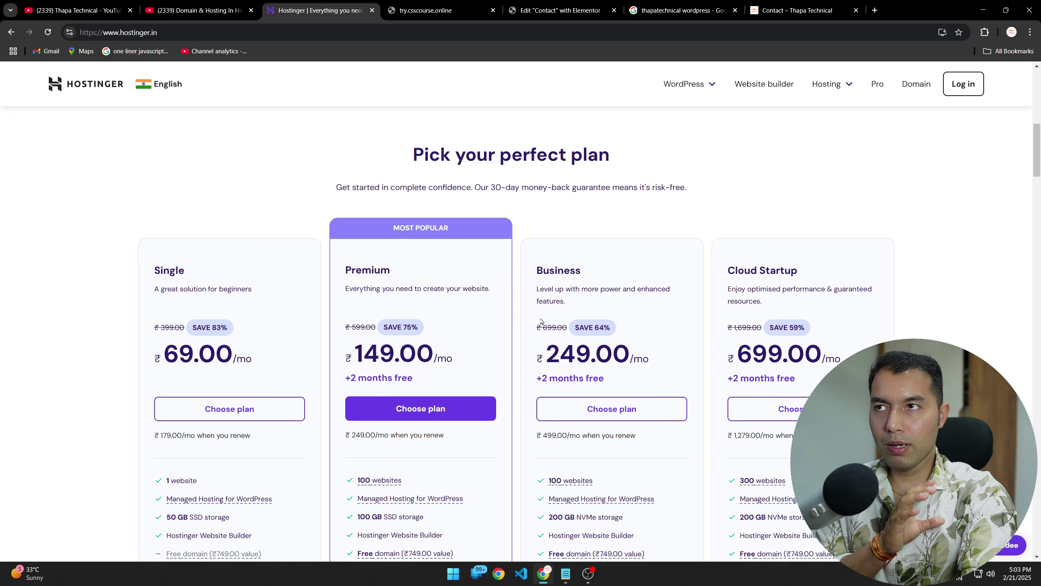
scroll(648, 332, "down", 10)
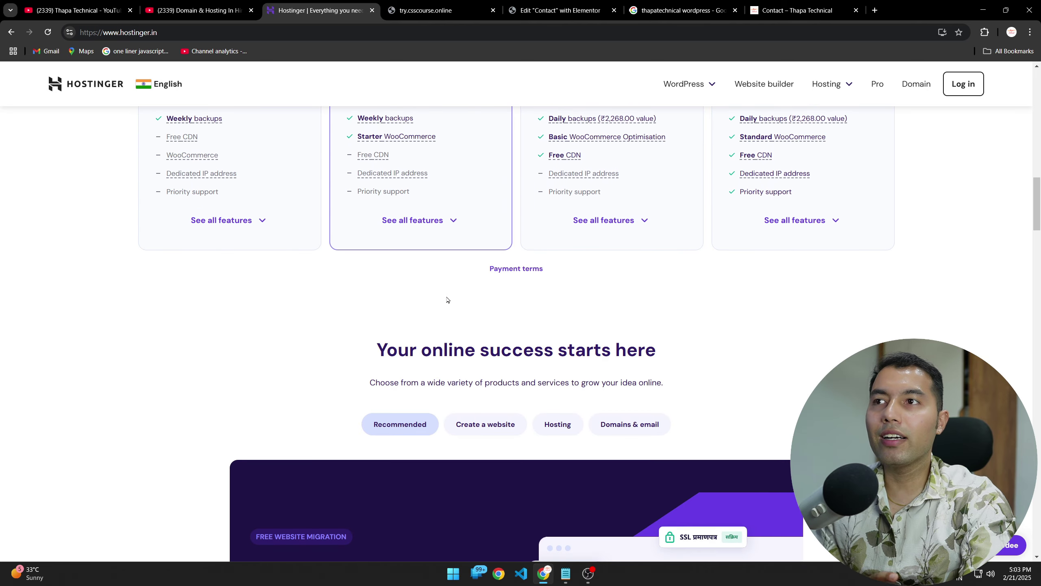
left_click(438, 227)
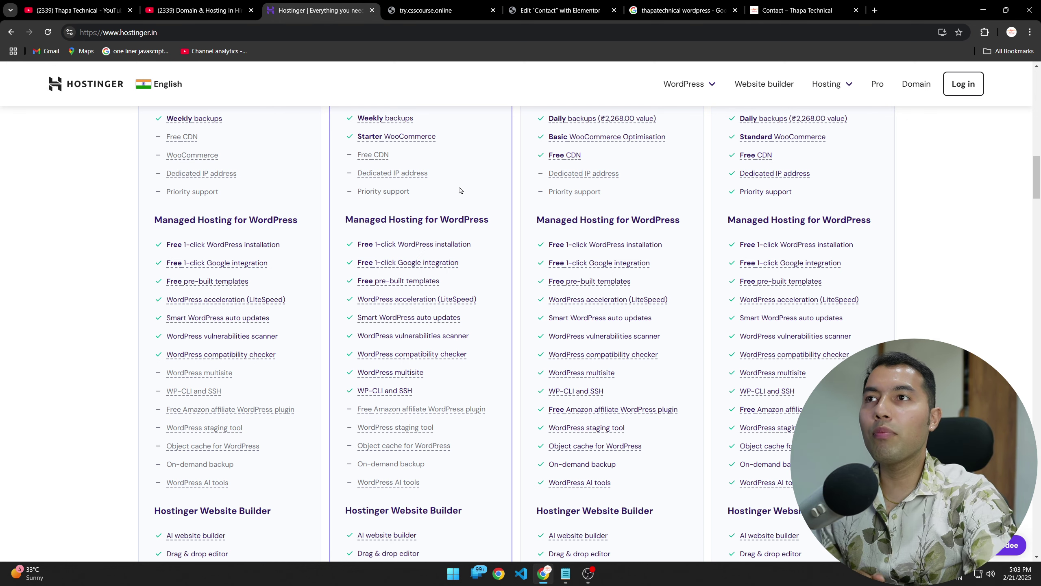
scroll(476, 329, "up", 15)
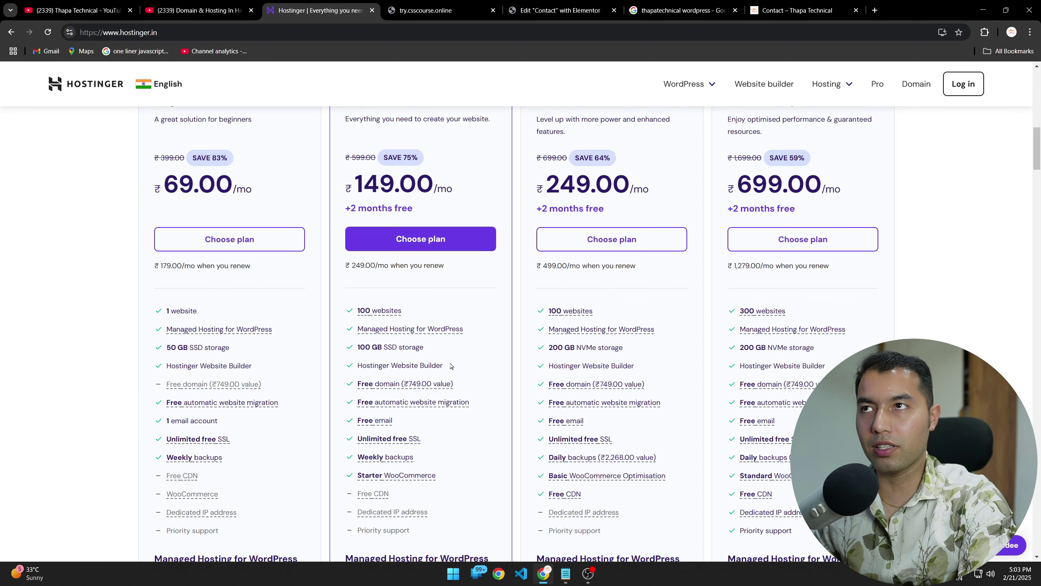
Step: Open Hostinger's Hosting for WordPress page and scroll through its plans
mouse_move(690, 88)
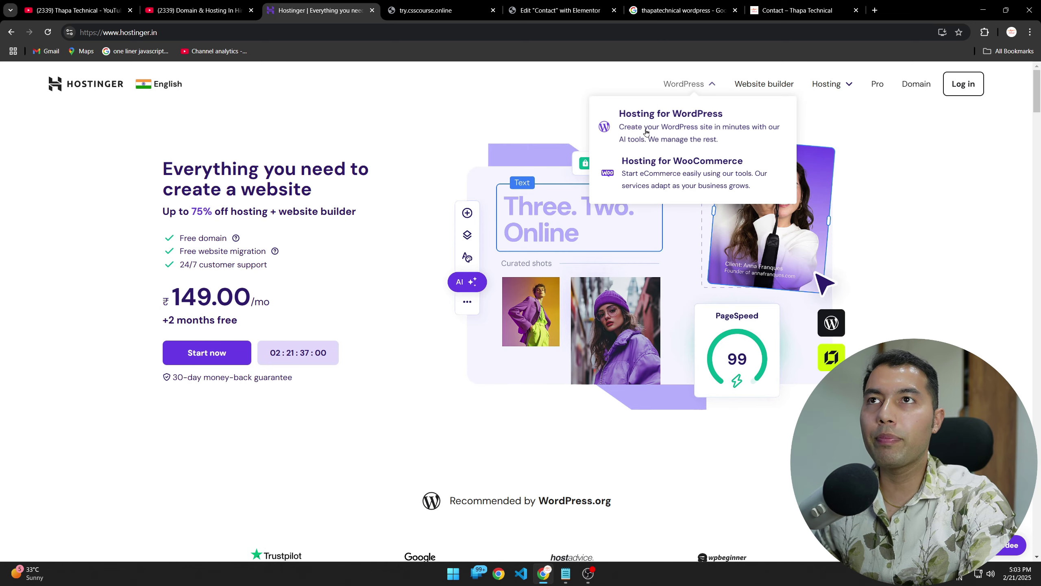
left_click(666, 121)
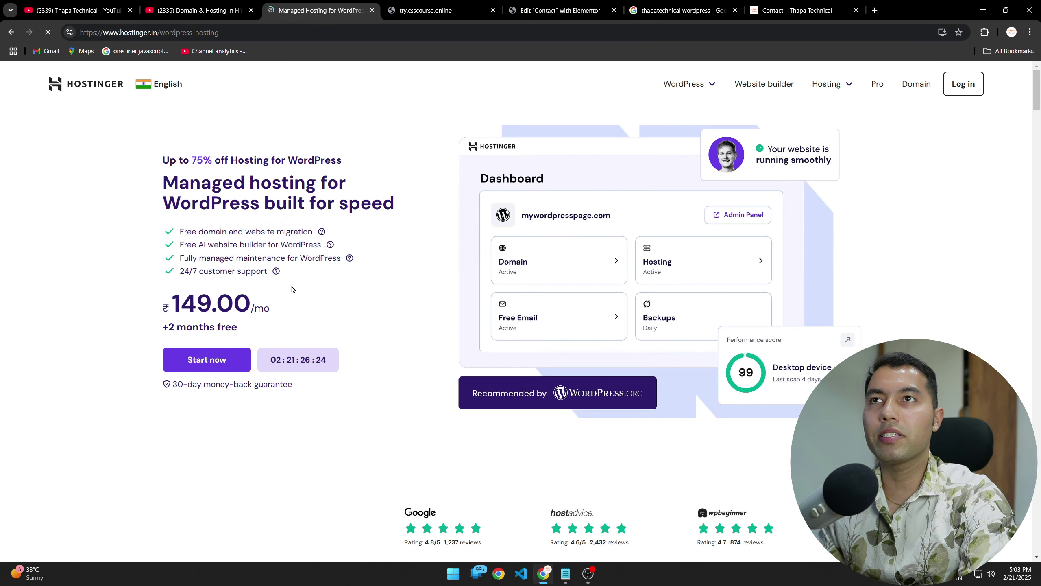
scroll(470, 360, "down", 8)
scroll(304, 327, "down", 2)
scroll(647, 302, "up", 4)
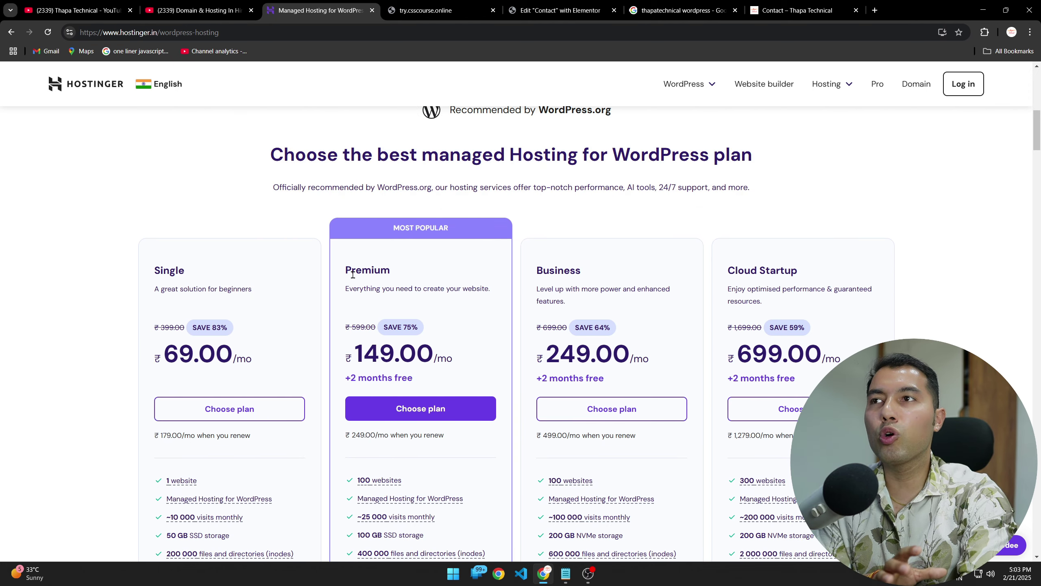
scroll(408, 291, "down", 4)
mouse_move(381, 312)
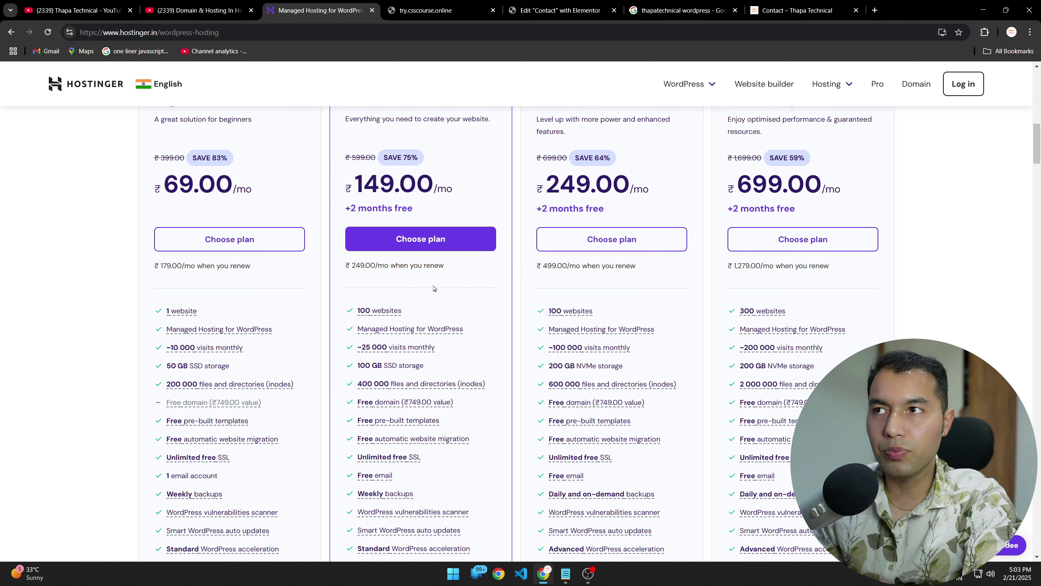
scroll(429, 328, "down", 8)
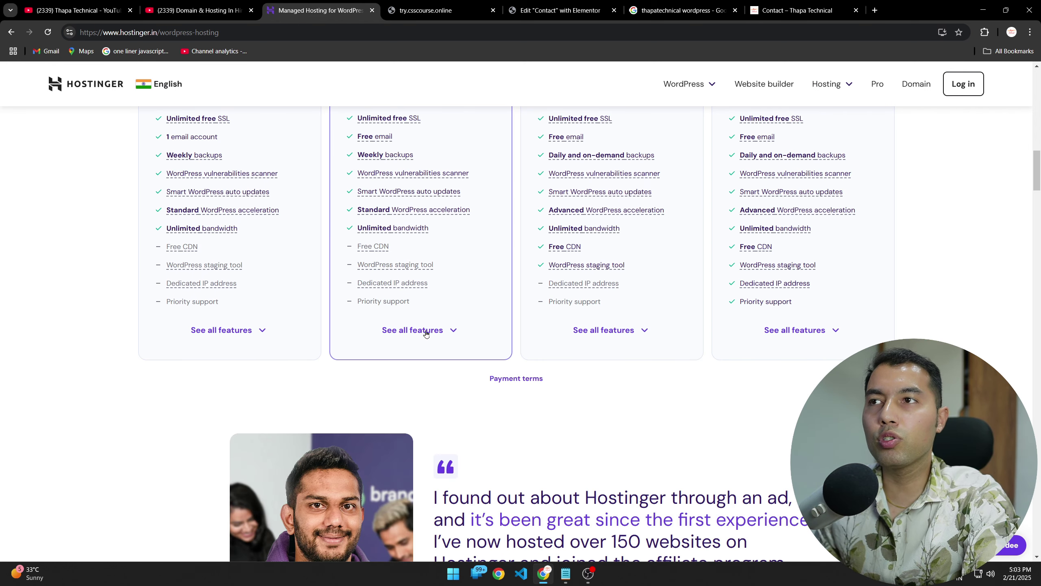
Step: Compare all plans' complete features and add the Premium plan to the cart
left_click(426, 333)
scroll(441, 341, "down", 4)
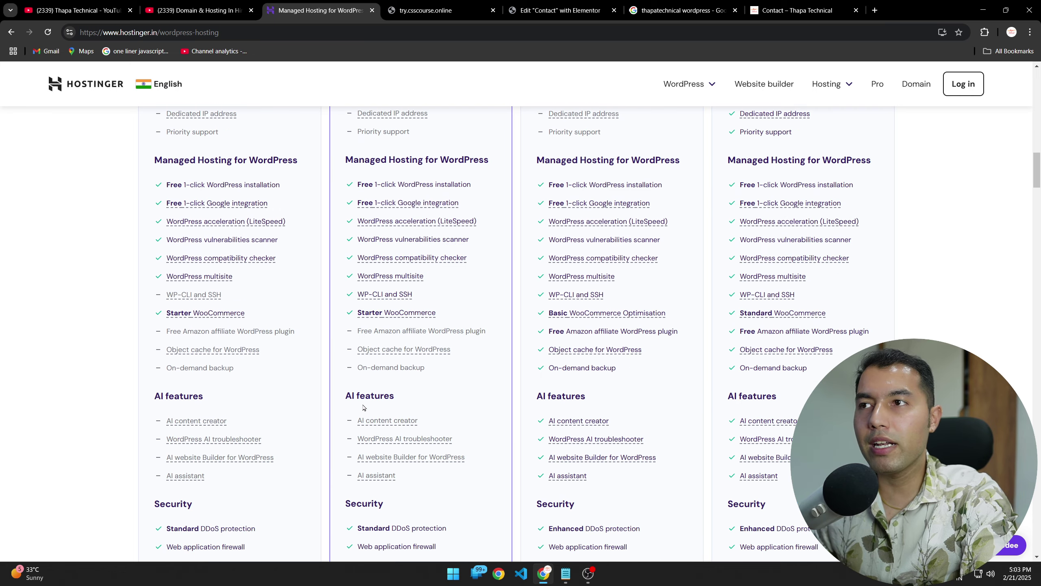
scroll(427, 484, "down", 8)
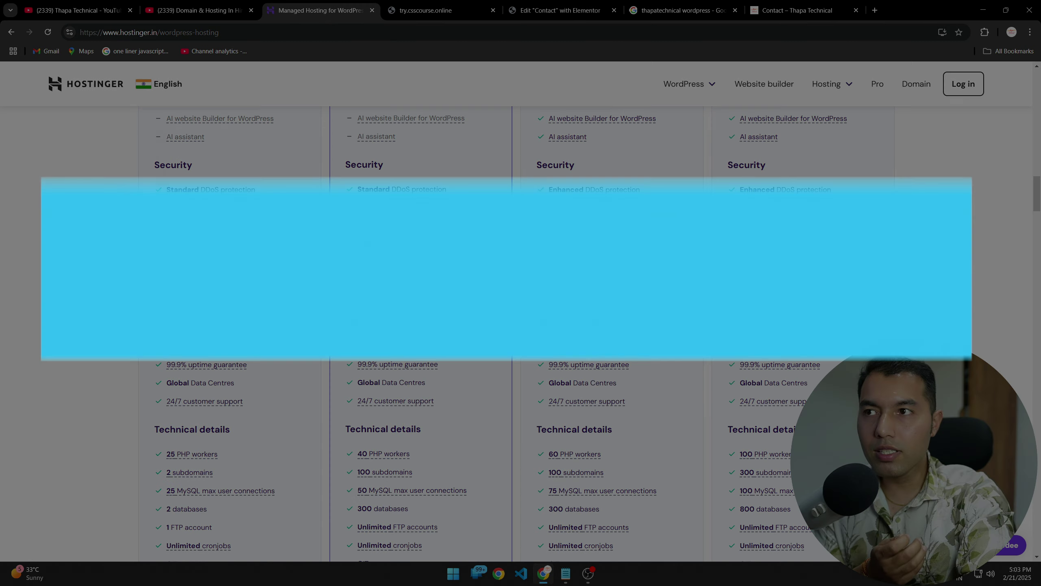
mouse_move(408, 350)
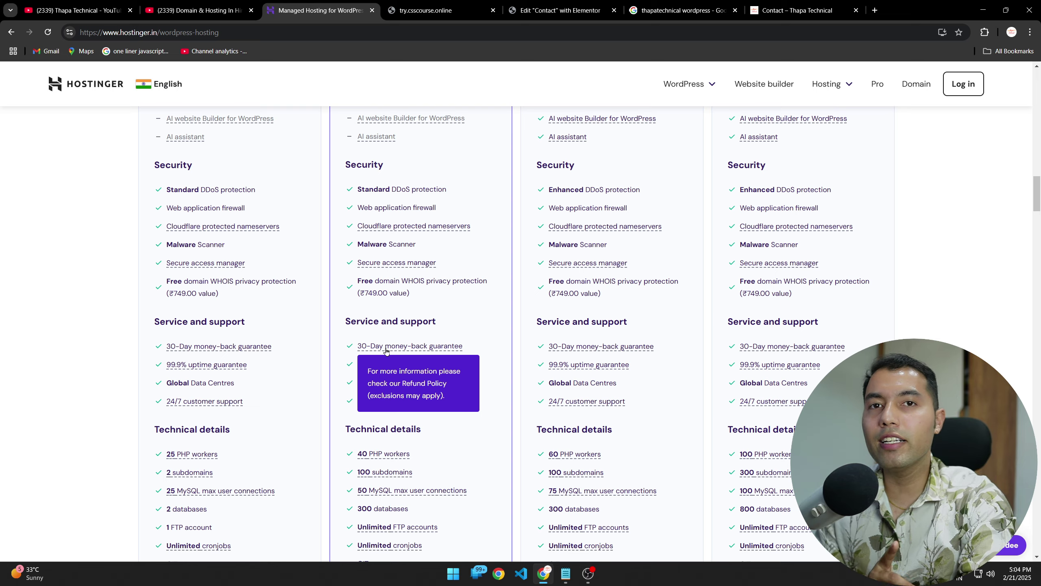
scroll(385, 349, "up", 20)
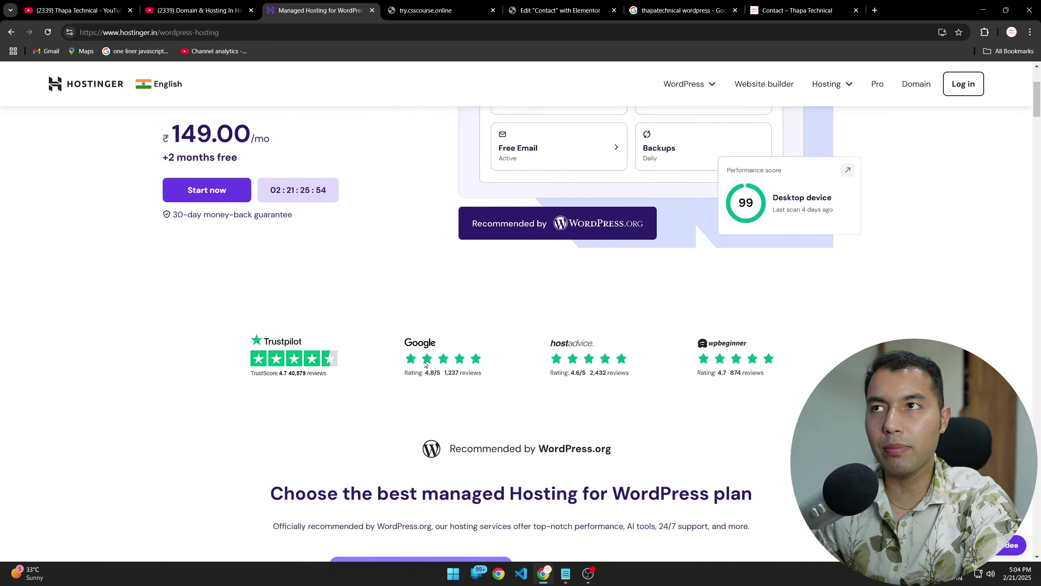
scroll(494, 402, "down", 10)
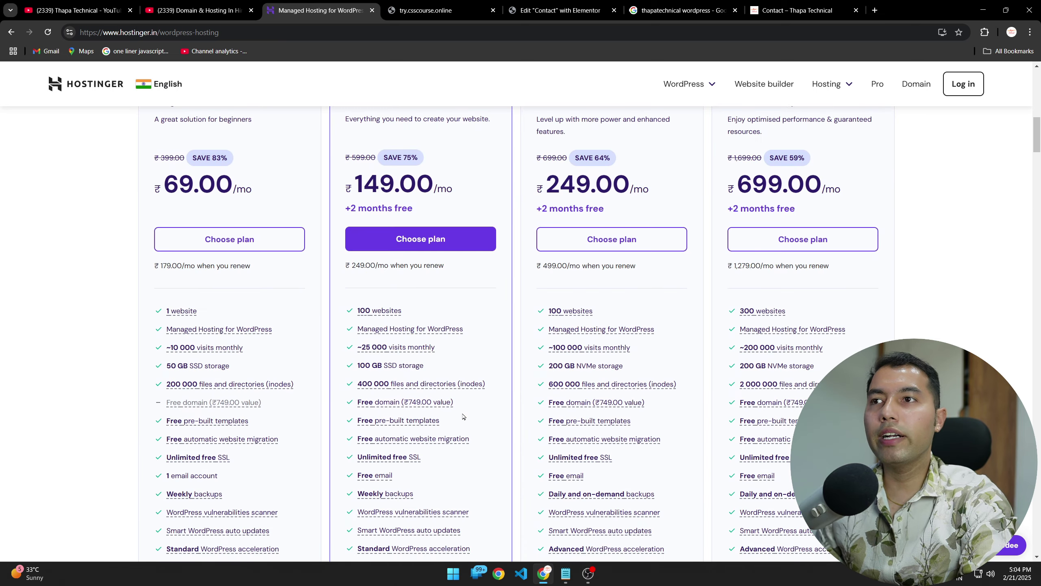
left_click(413, 239)
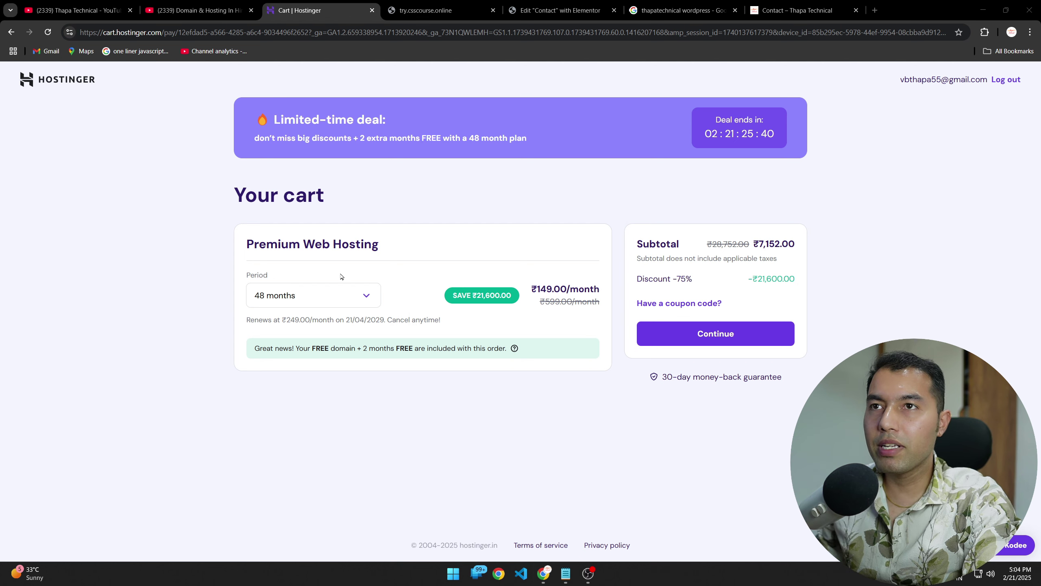
Step: Try the 24, 12 and 48-month billing periods, settling on 24 months
left_click(328, 295)
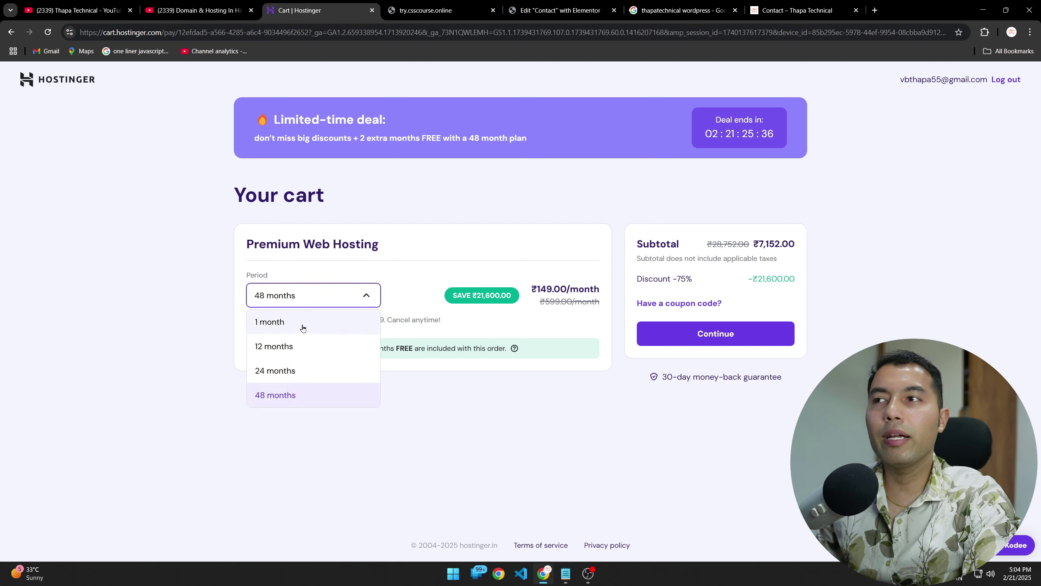
left_click(300, 370)
left_click(328, 298)
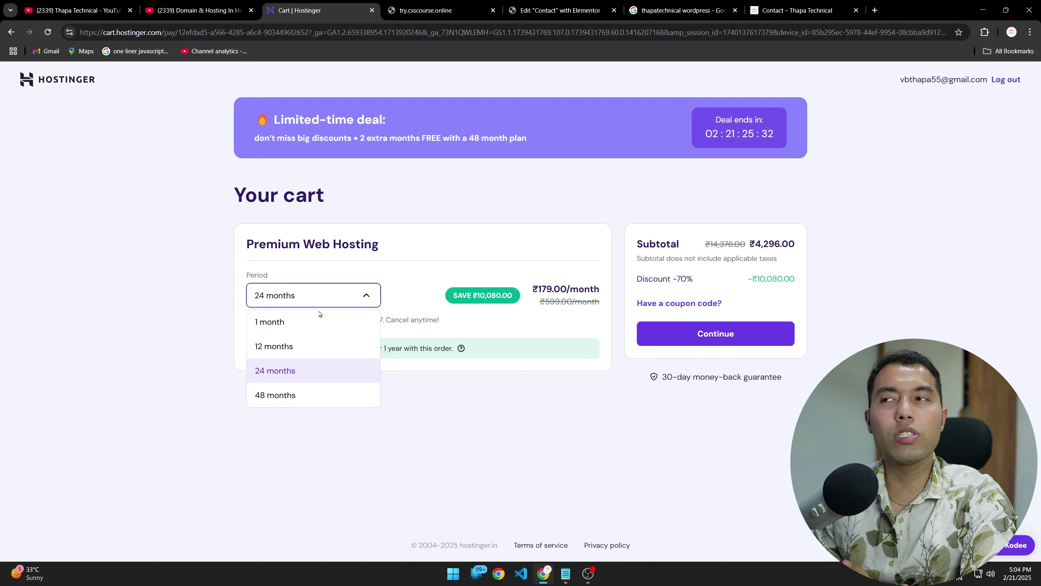
left_click(296, 346)
left_click(312, 295)
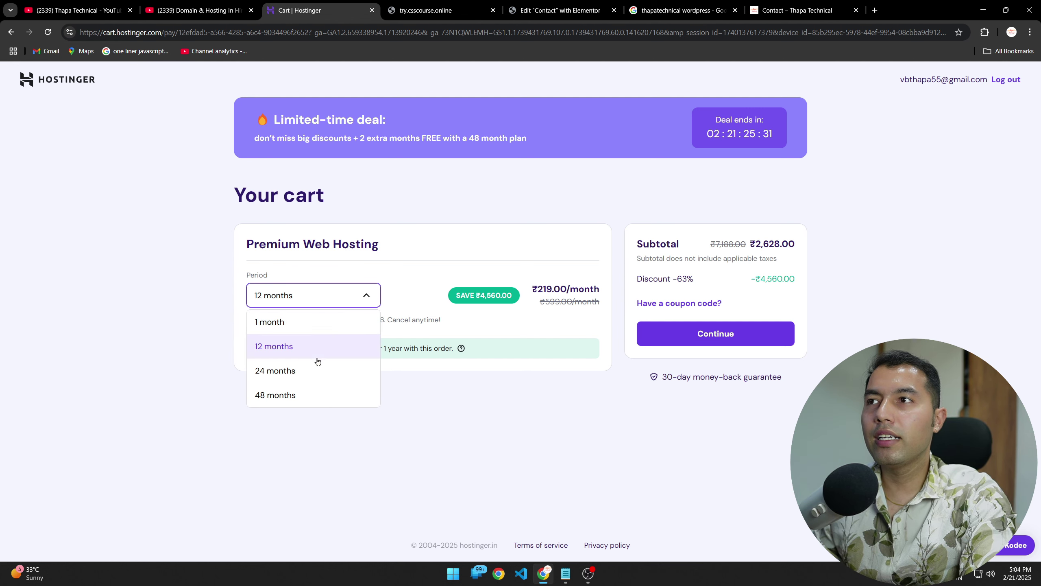
left_click(297, 396)
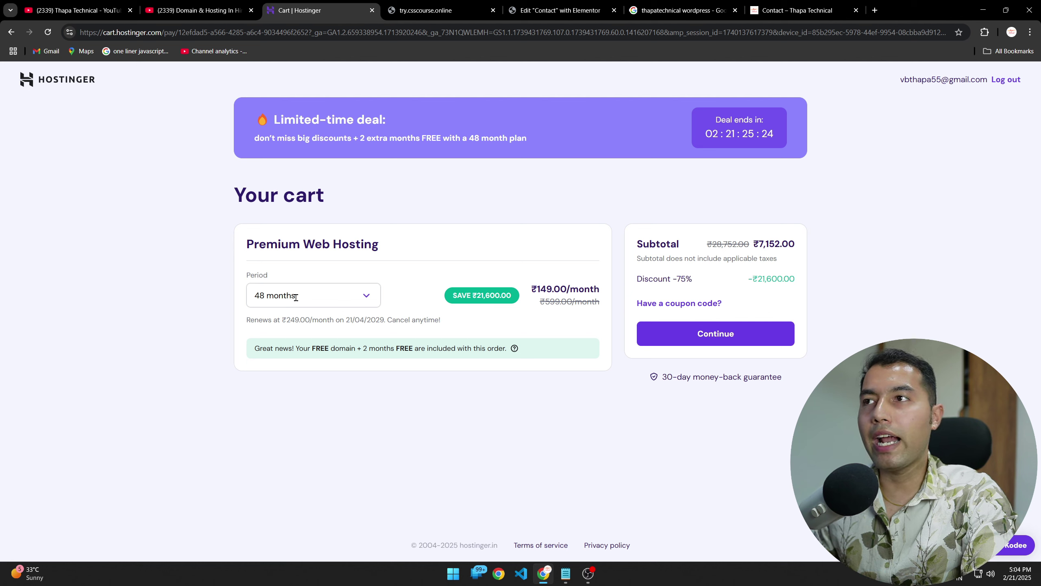
left_click(311, 295)
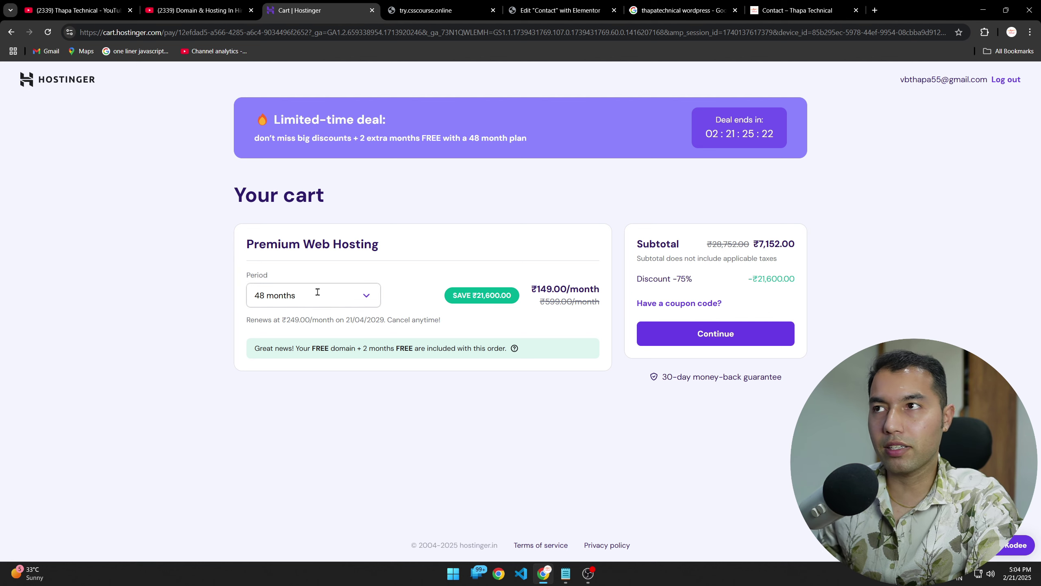
left_click(270, 372)
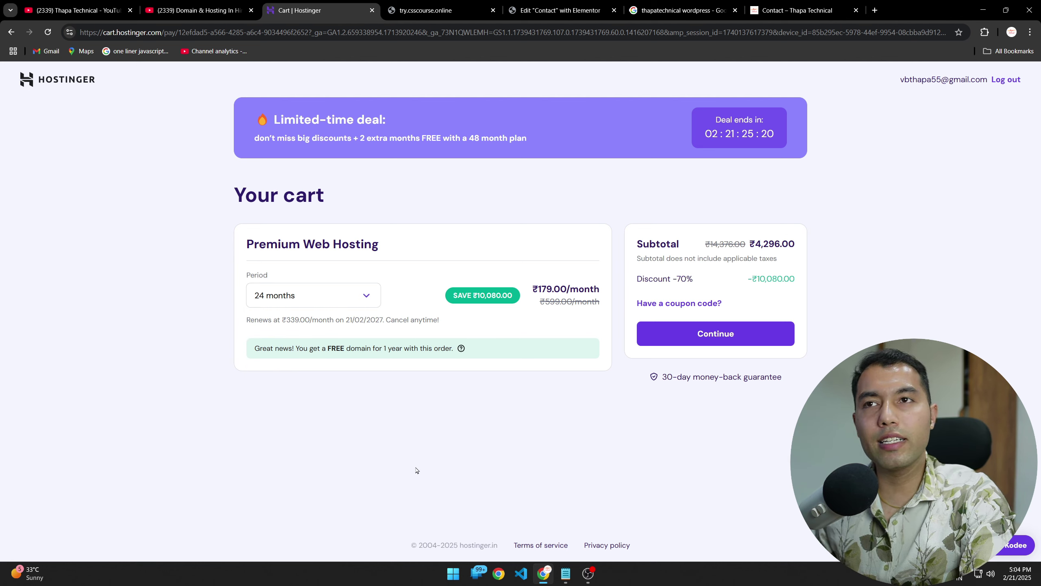
Step: Apply coupon code THAPA7 for an extra 10% off the cart
left_click(679, 303)
left_click(668, 346)
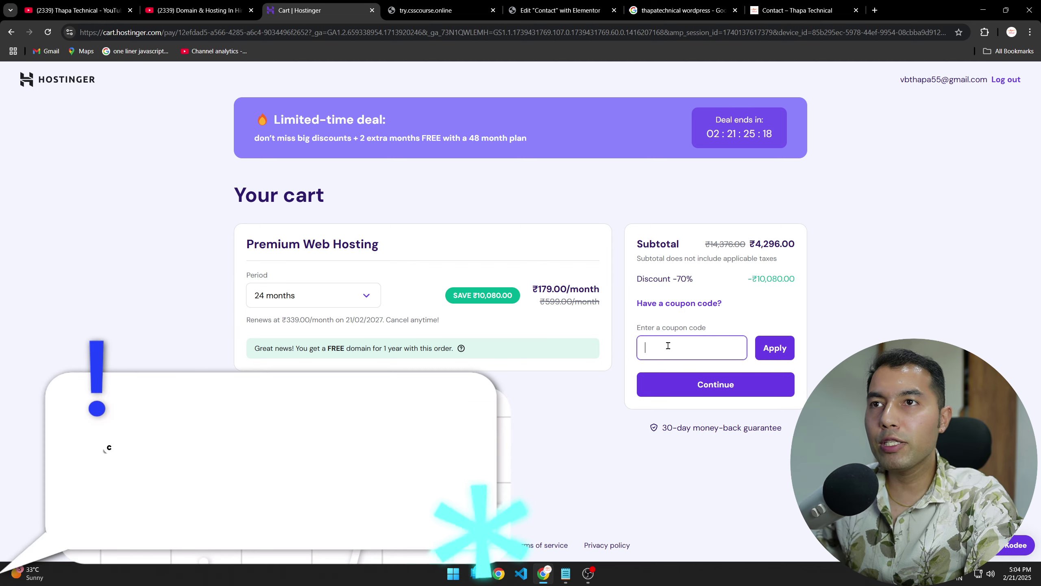
type("THAPA7")
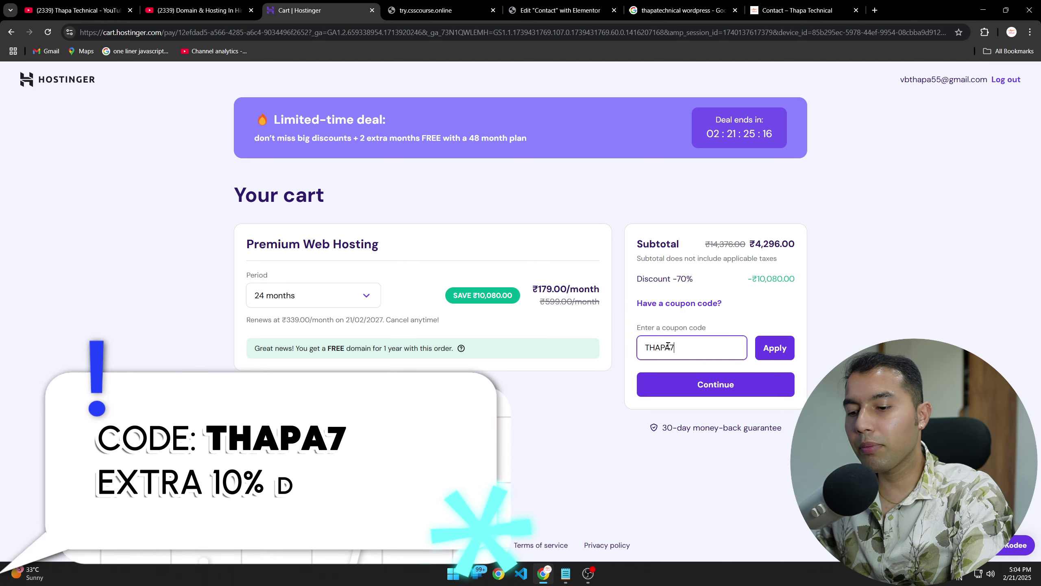
left_click(775, 348)
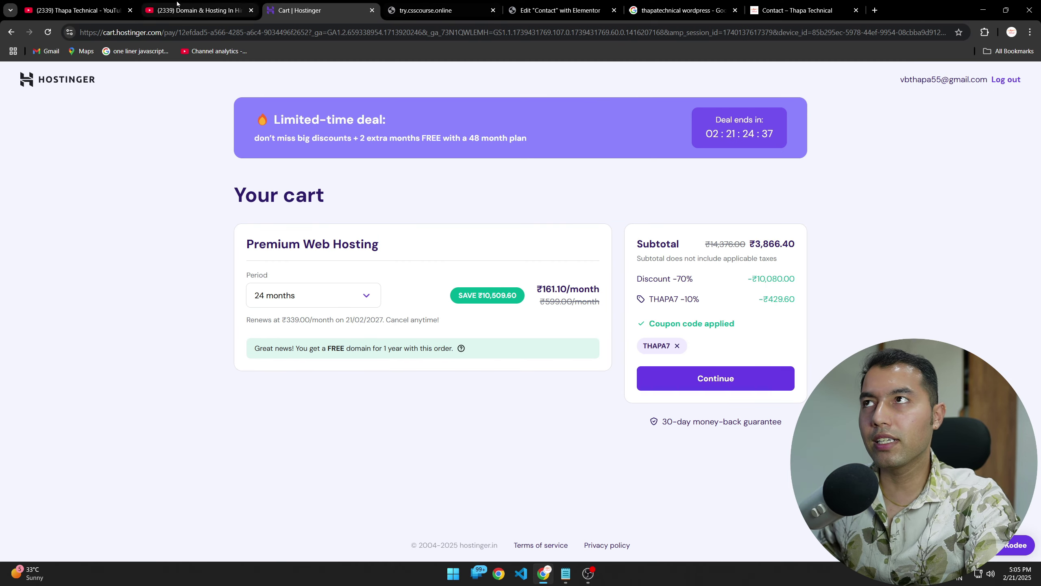
Step: Look over the Domain & Hosting In Hindi playlist, then return to try.csscourse.online
left_click(193, 10)
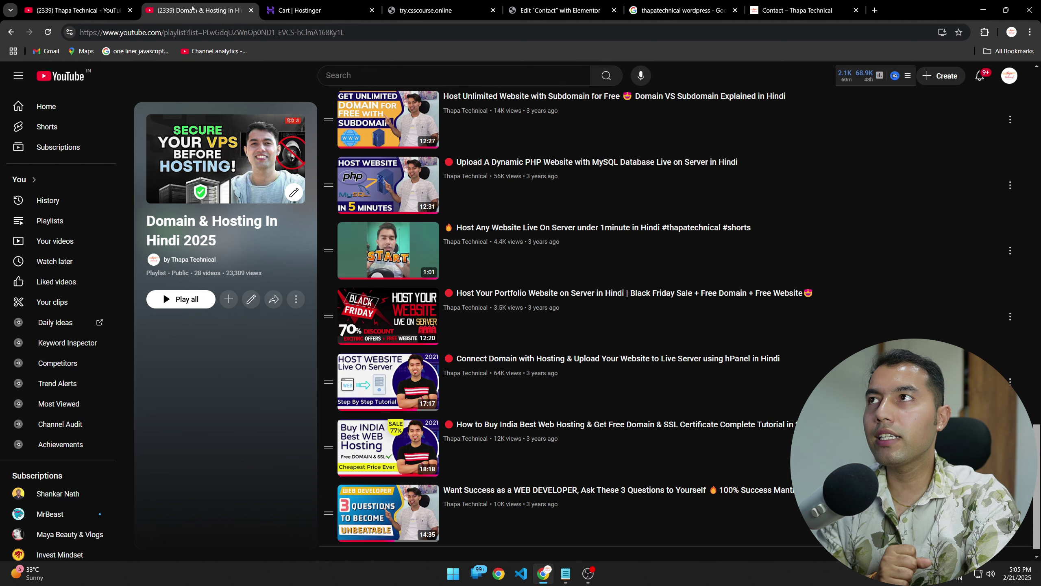
scroll(390, 419, "down", 1)
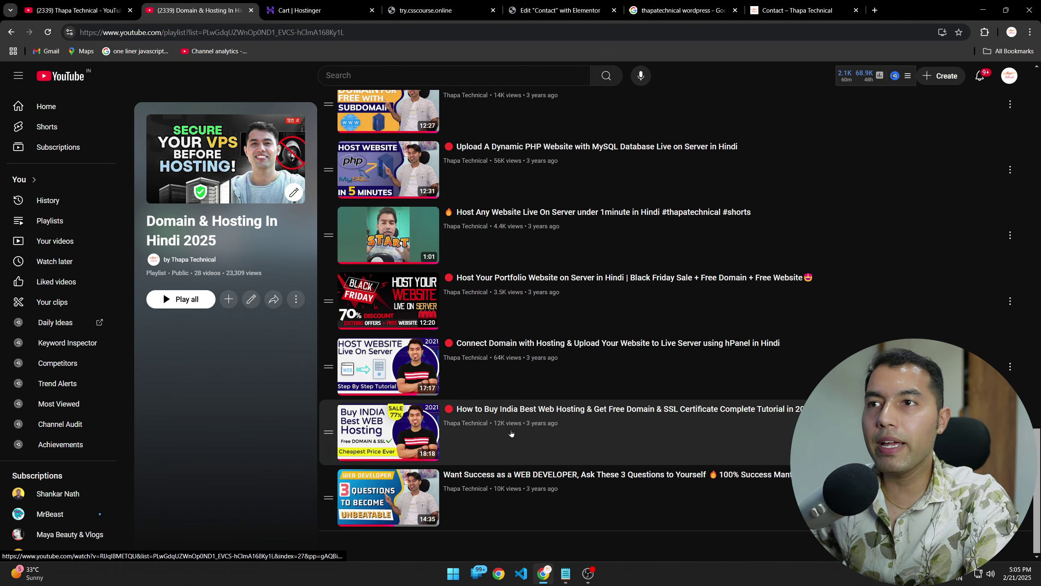
key("ctrl+1")
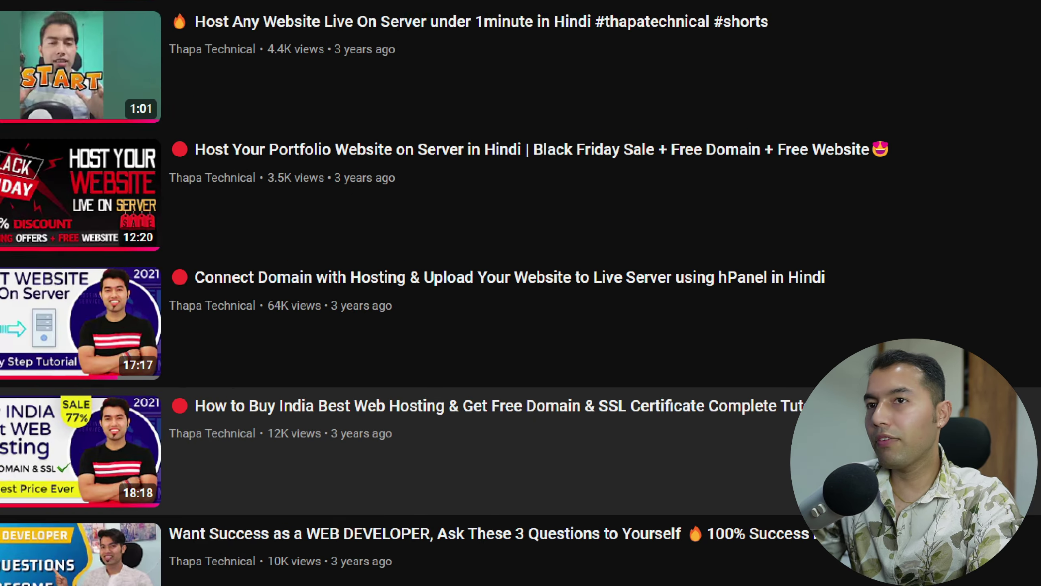
left_click(602, 423)
left_click_drag(431, 415, 748, 411)
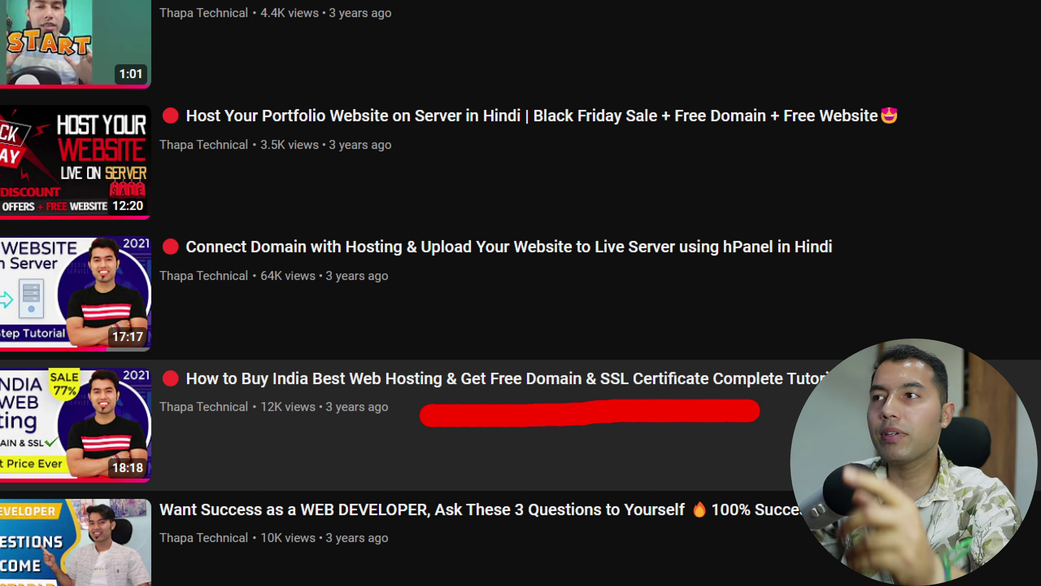
key("Escape")
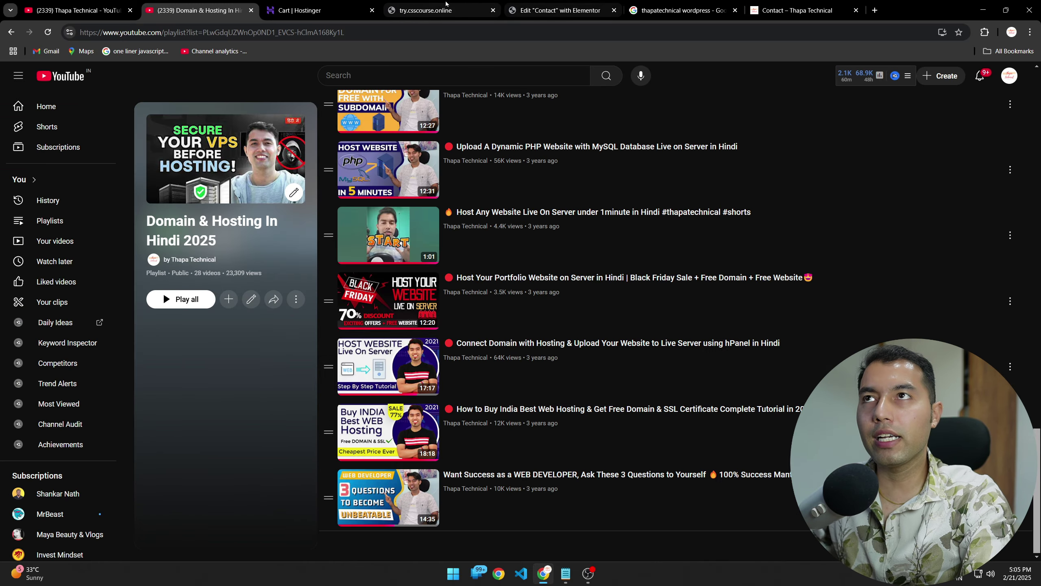
left_click(424, 4)
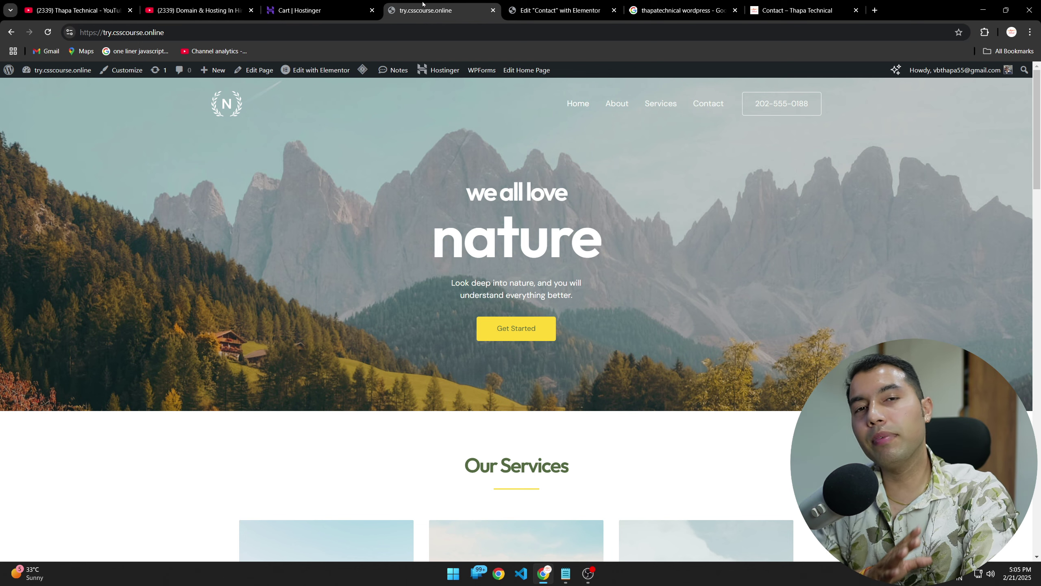
Step: Return to the Hostinger hPanel dashboard listing the Business Web Hosting plan
left_click(299, 10)
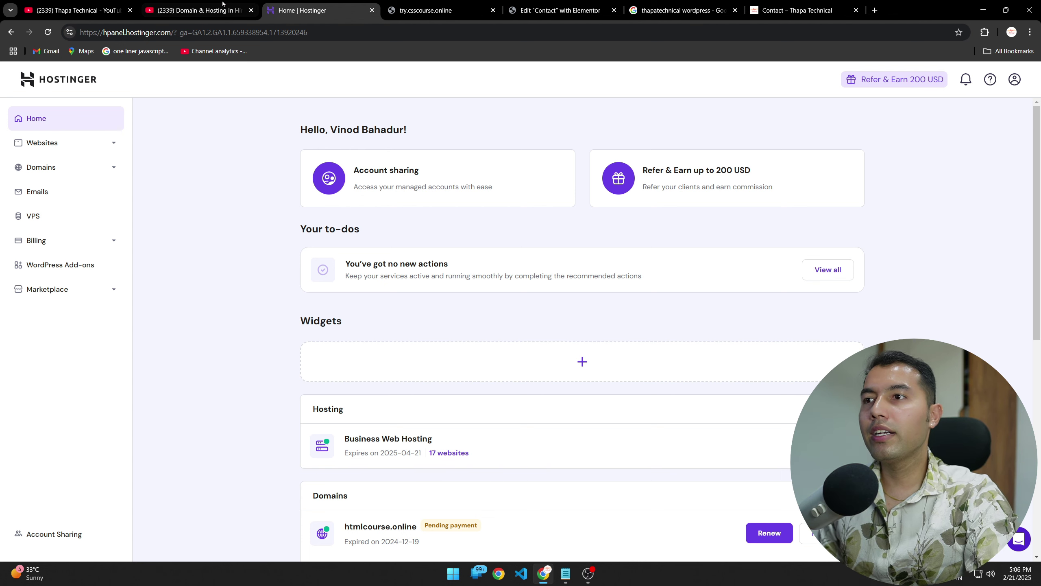
Step: Open the hosted Websites list from the hPanel sidebar
left_click(55, 146)
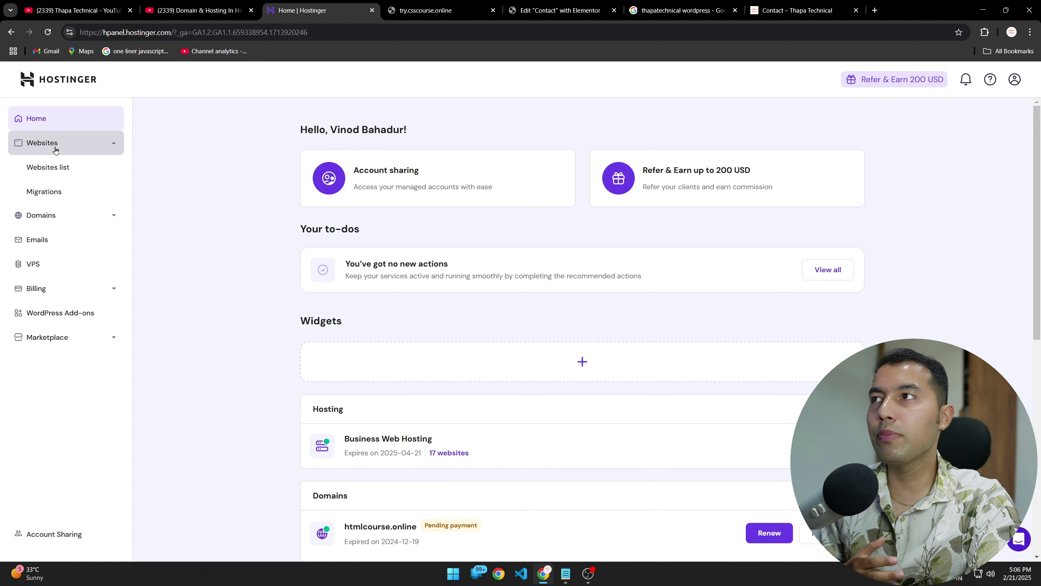
left_click(55, 174)
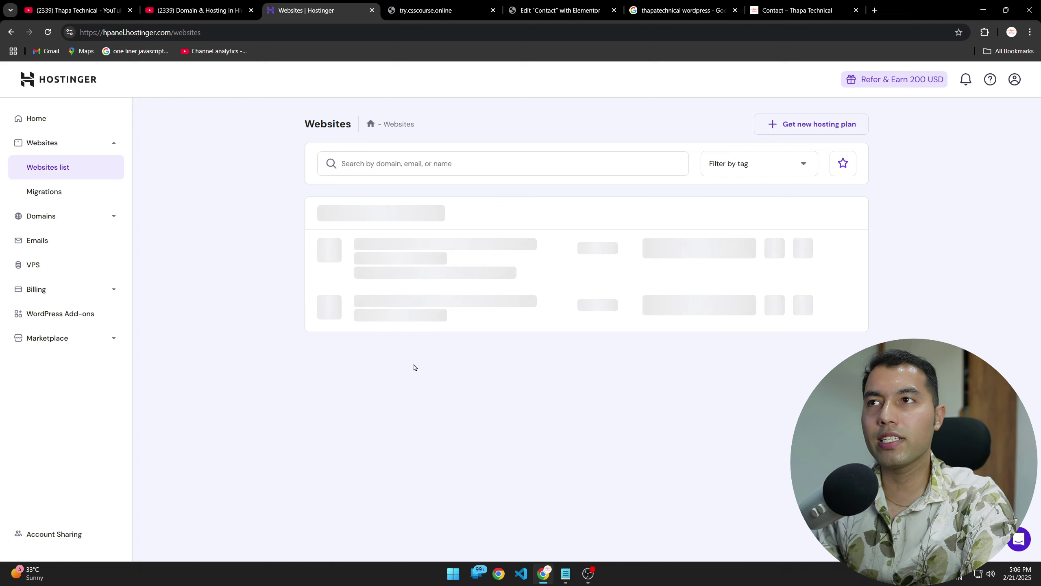
scroll(496, 383, "down", 3)
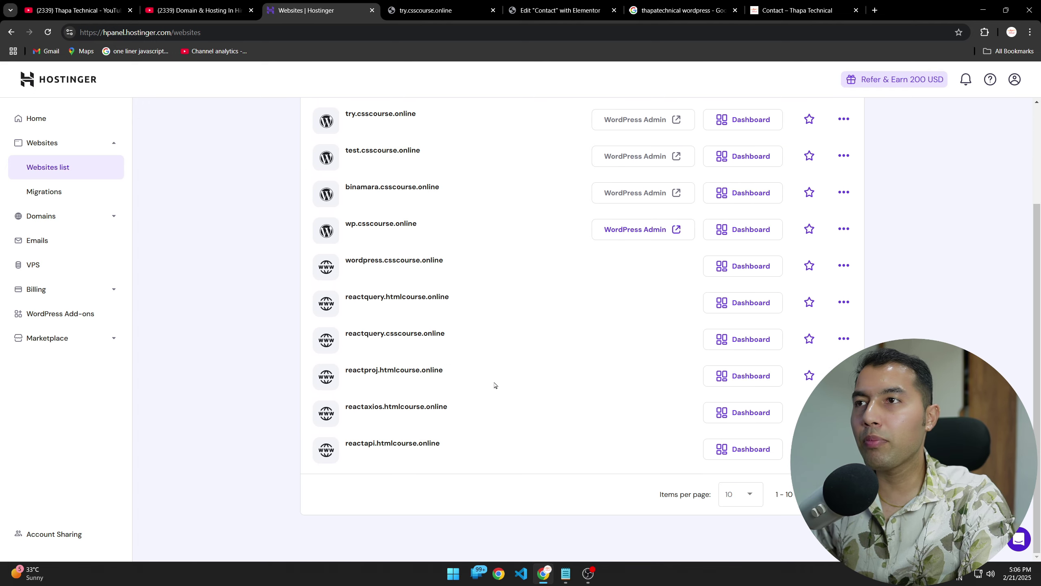
scroll(498, 404, "up", 3)
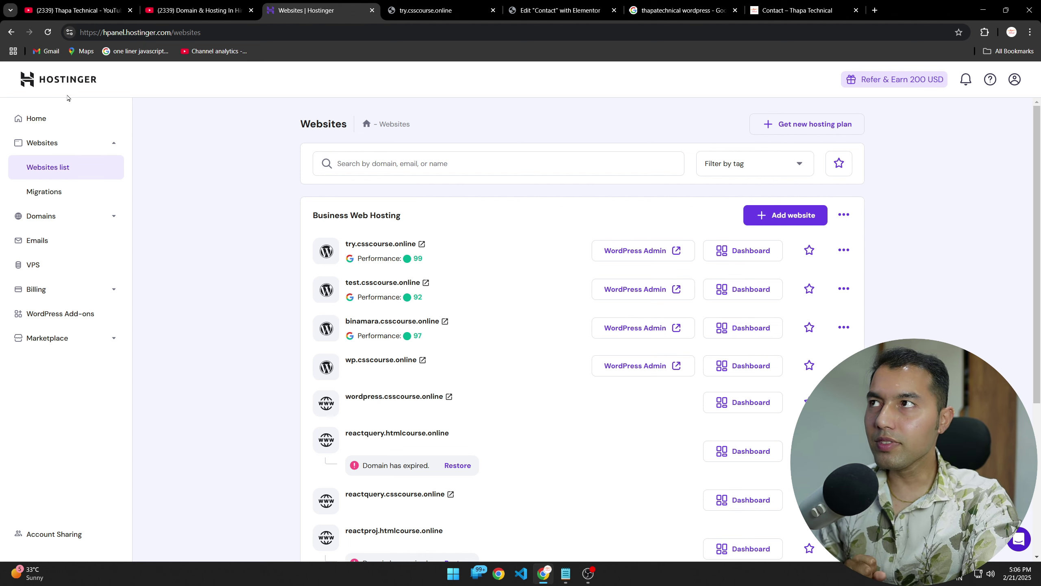
left_click(45, 121)
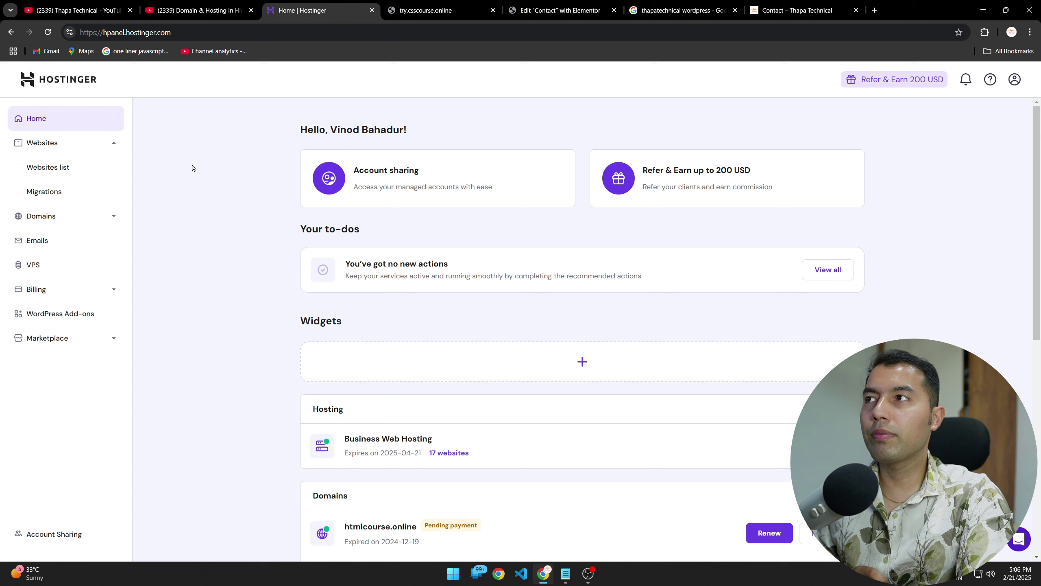
left_click(50, 167)
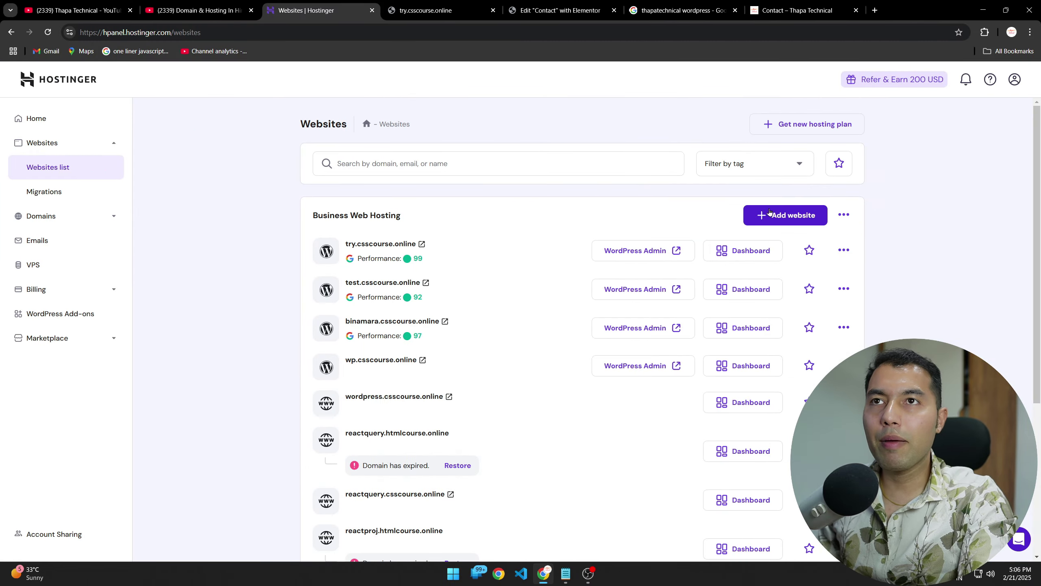
Step: Add a new website and choose WordPress from the dropdown
key("ctrl+1")
left_click(786, 215)
left_click_drag(611, 264, 797, 251)
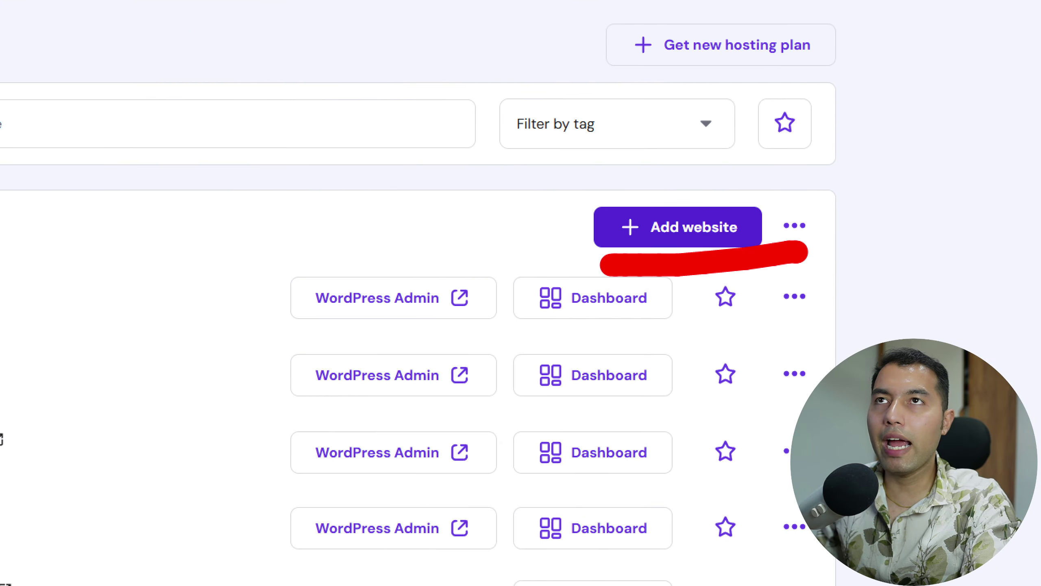
key("Escape")
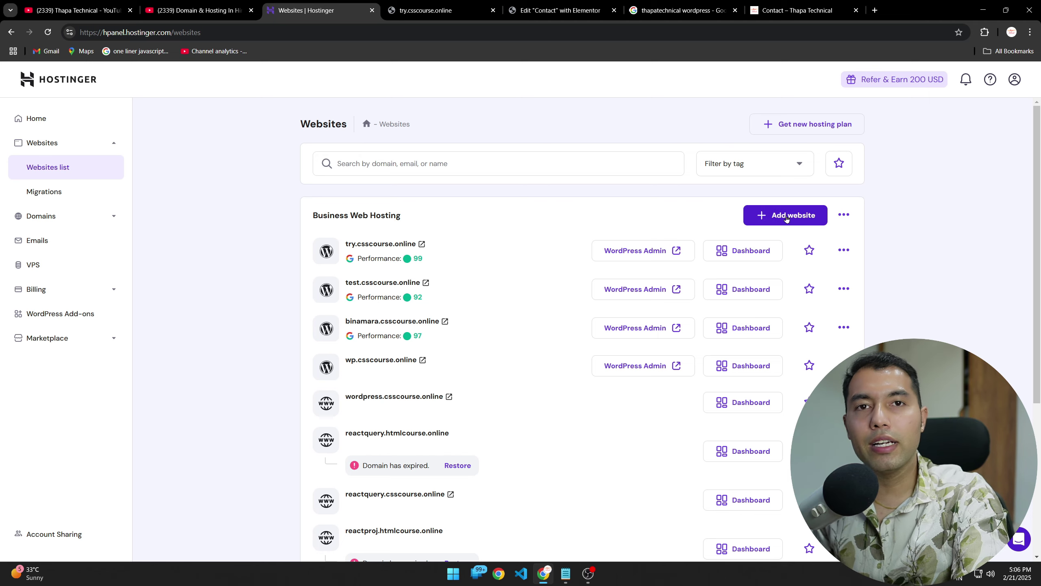
left_click(787, 216)
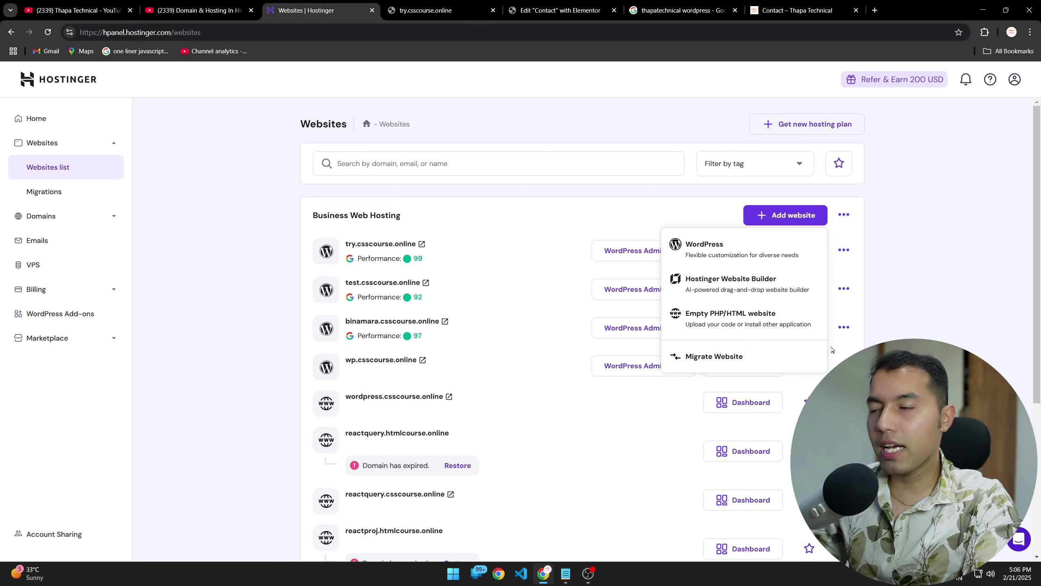
key("ctrl+1")
left_click(642, 218)
left_click_drag(639, 211, 853, 385)
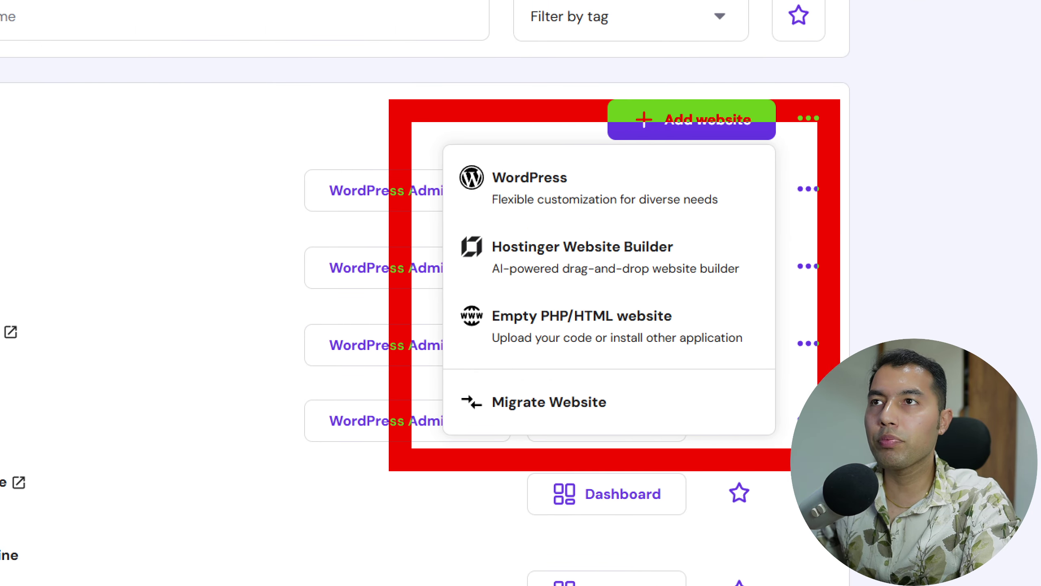
left_click_drag(840, 470, 865, 469)
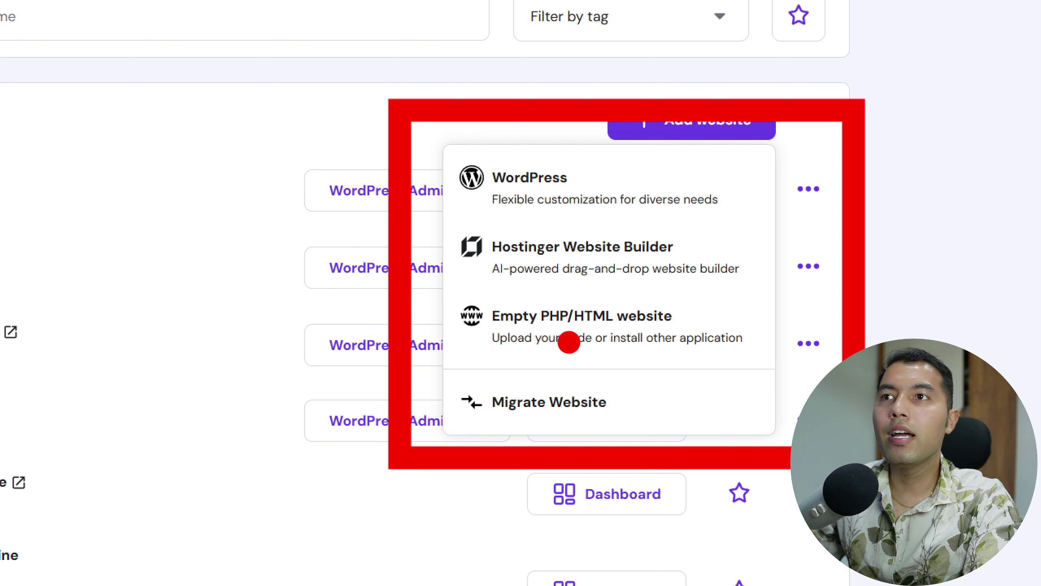
left_click_drag(655, 350, 762, 304)
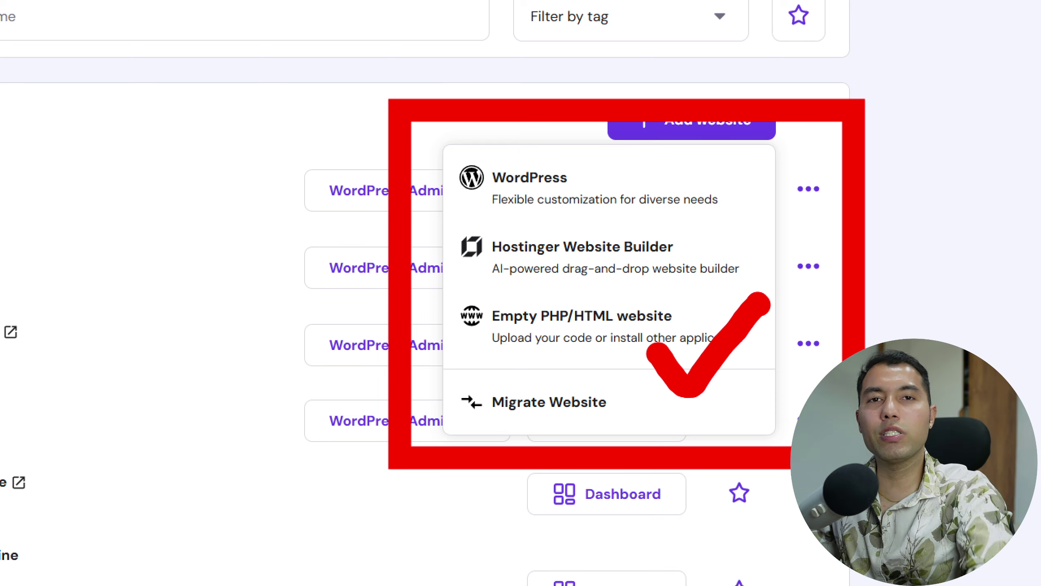
left_click_drag(652, 189, 714, 180)
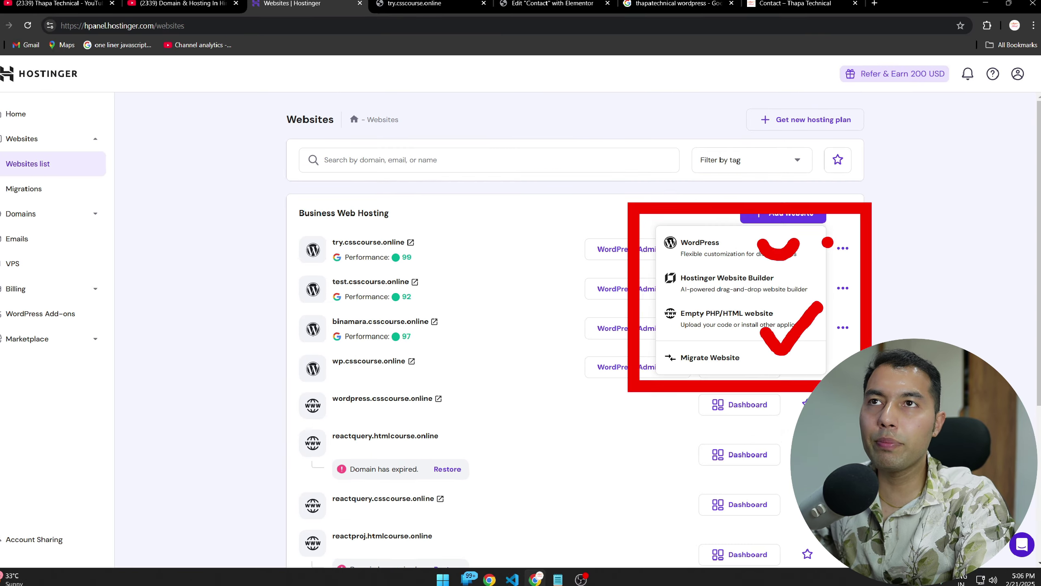
key("Escape")
left_click(569, 186)
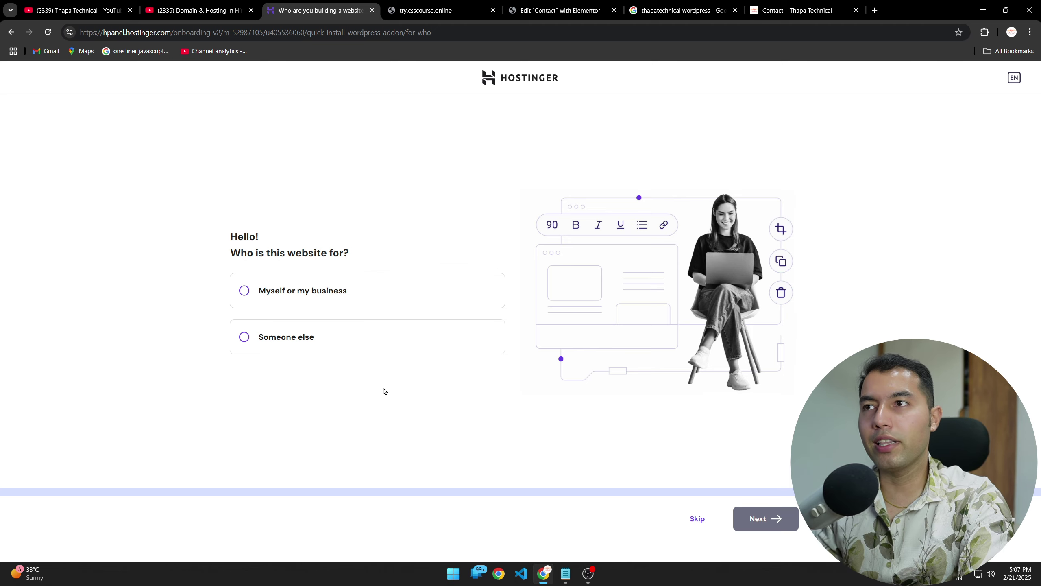
Step: Mark the new website as being for someone else and continue
left_click(698, 521)
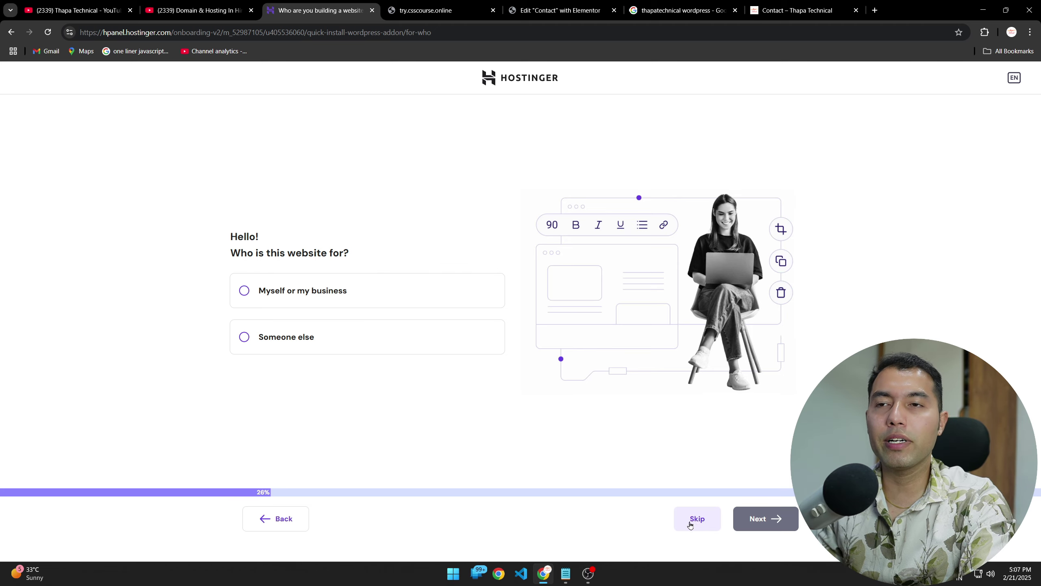
left_click(284, 530)
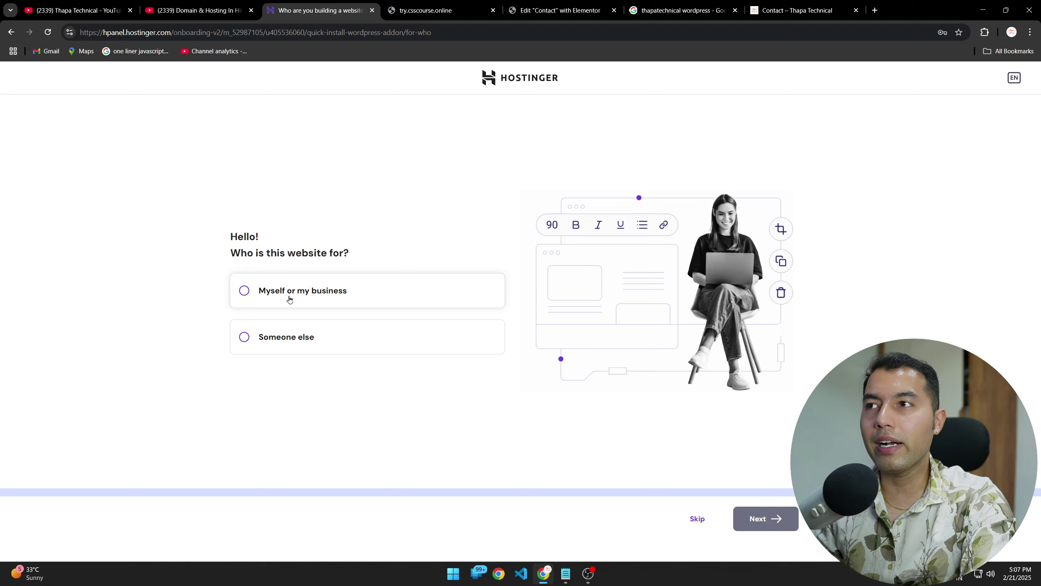
left_click(275, 296)
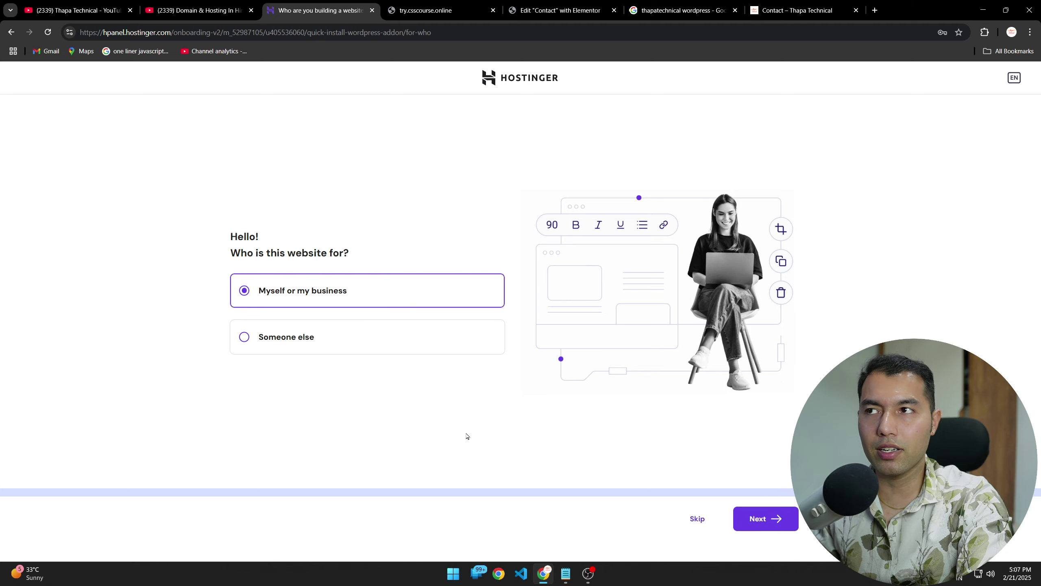
left_click(334, 338)
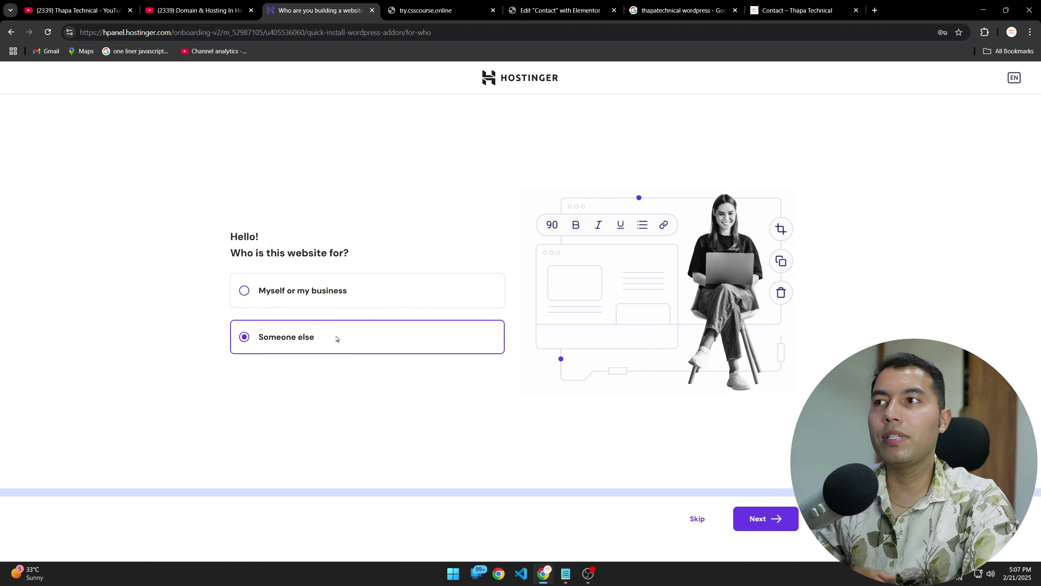
left_click(764, 529)
Step: Copy the pre-filled administrator password into Notepad, then accept the login details
left_click(265, 310)
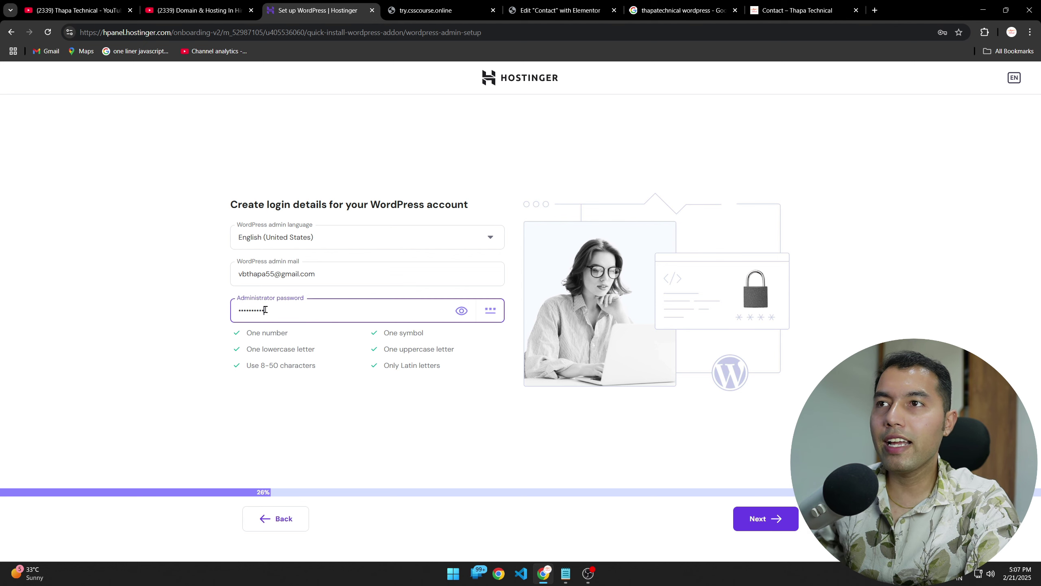
left_click_drag(265, 309, 175, 313)
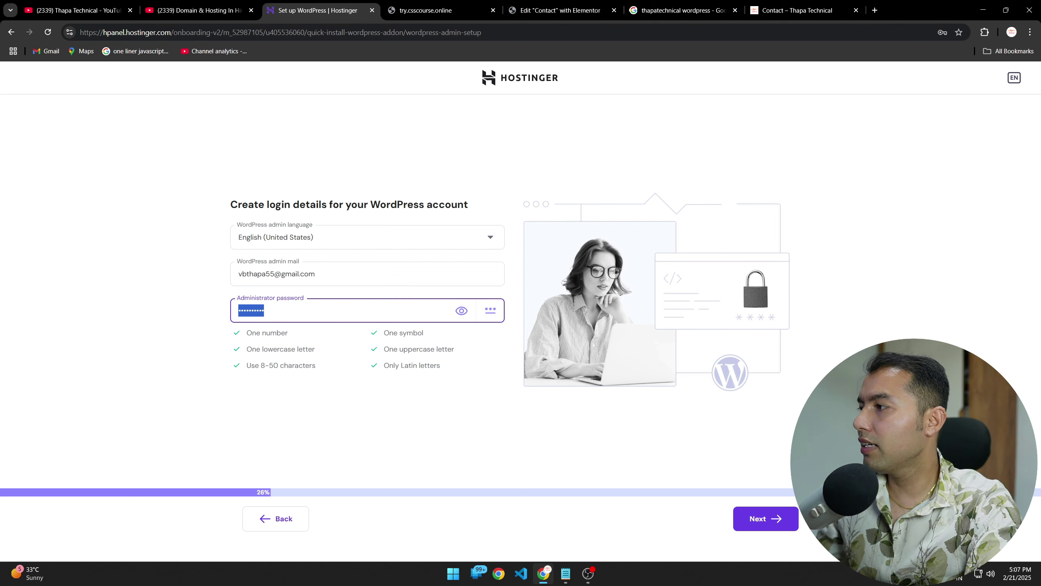
key("alt+Tab")
left_click(463, 433)
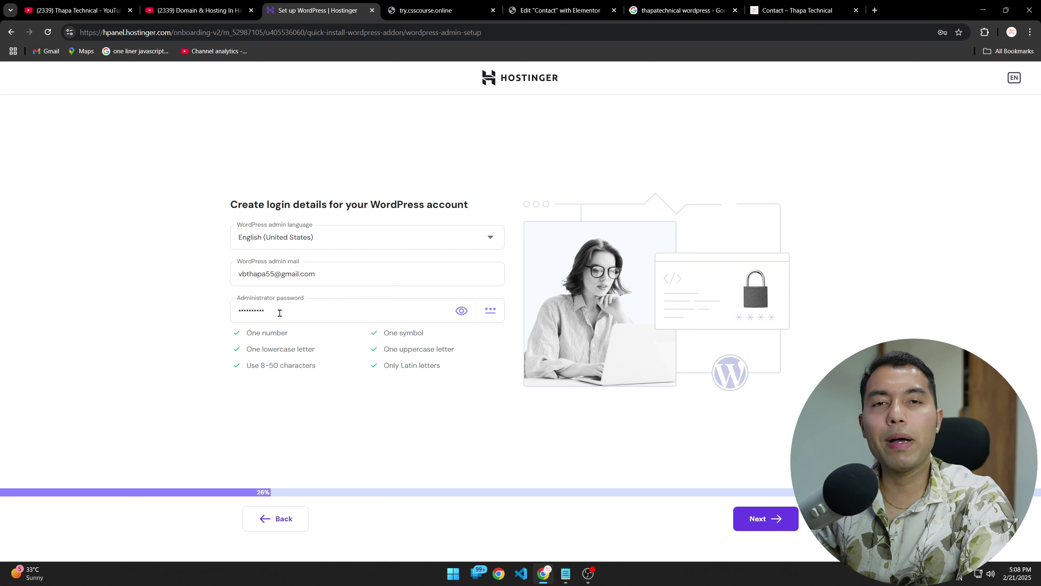
left_click(744, 526)
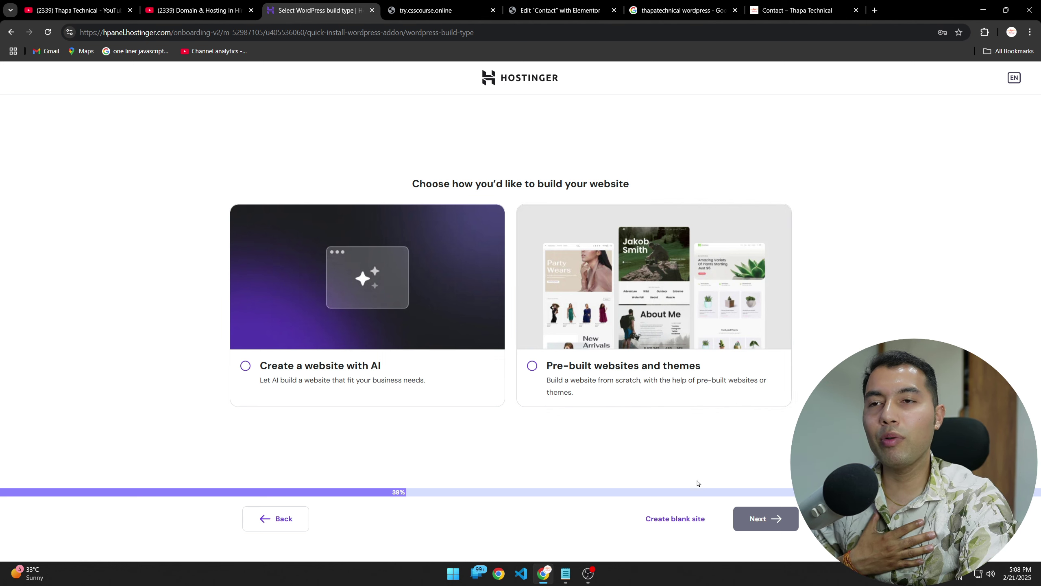
Step: Start from a blank site and enter csscourse.online as the domain name
left_click(677, 520)
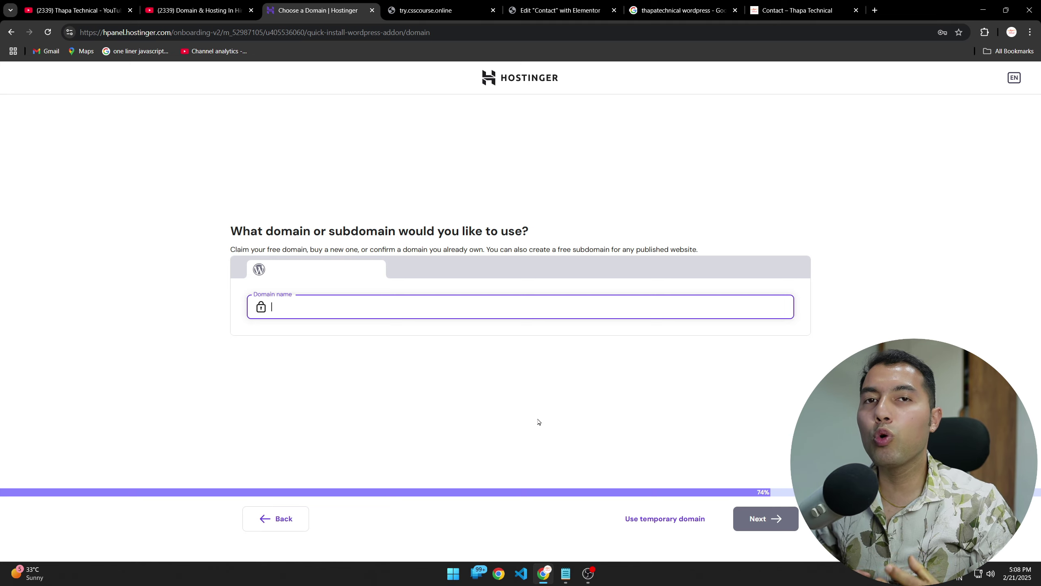
type("csscourser")
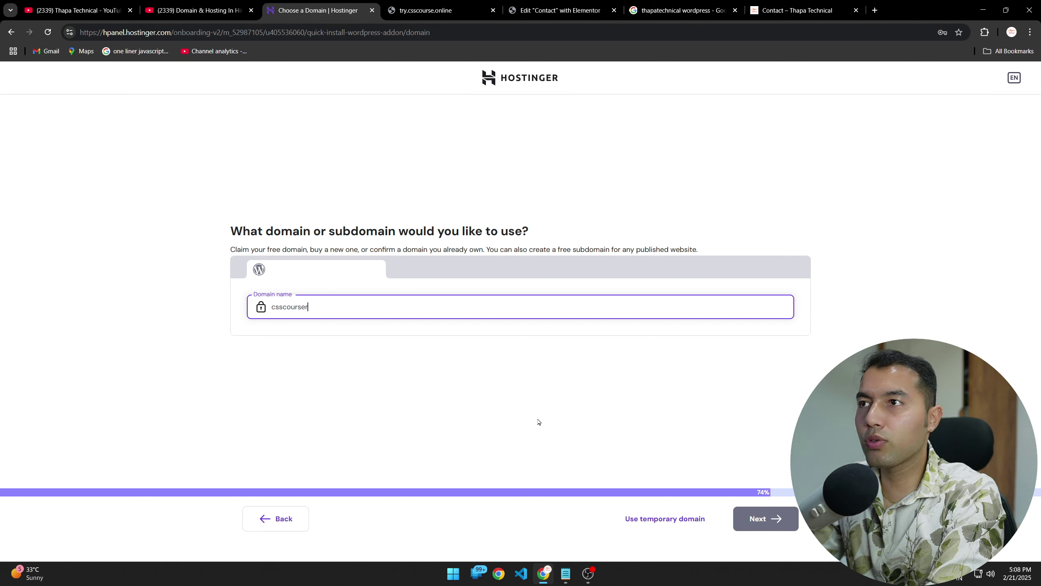
key("BackSpace")
type(".onliun")
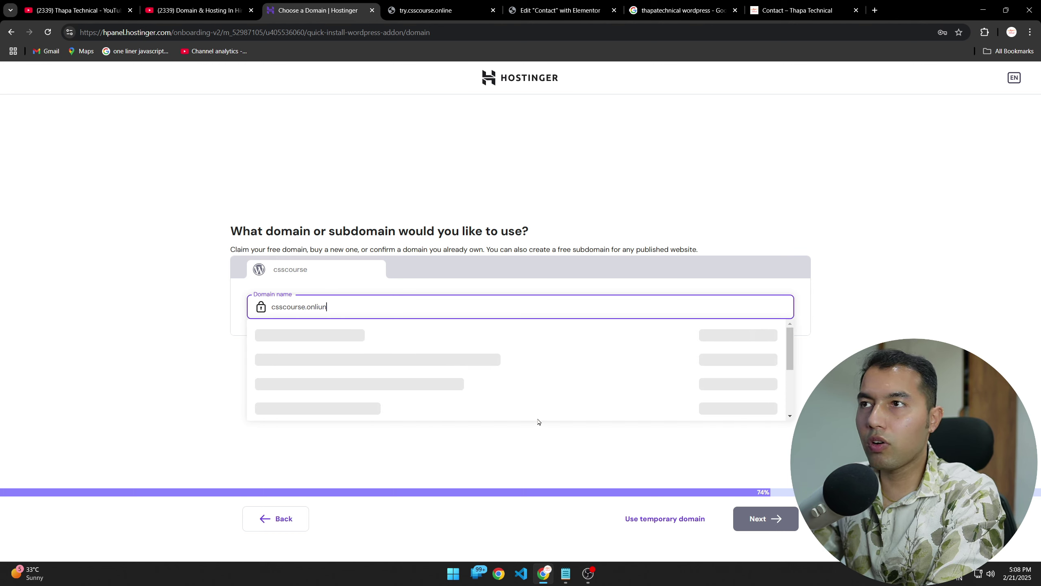
key("BackSpace")
key("BackSpace")
type("ne")
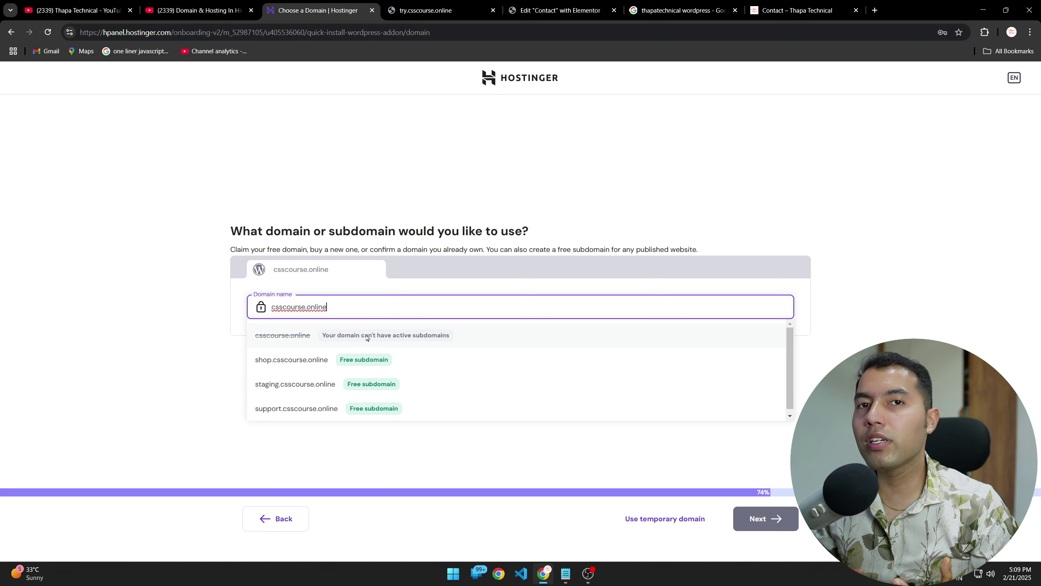
Step: Load thapatechnical.shop in a new browser tab
left_click(756, 5)
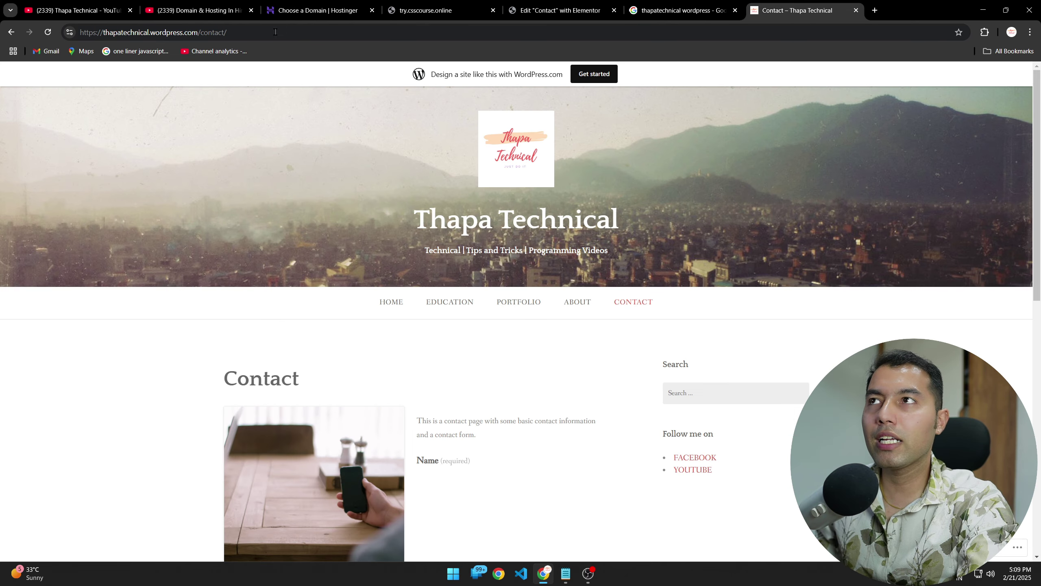
left_click(875, 9)
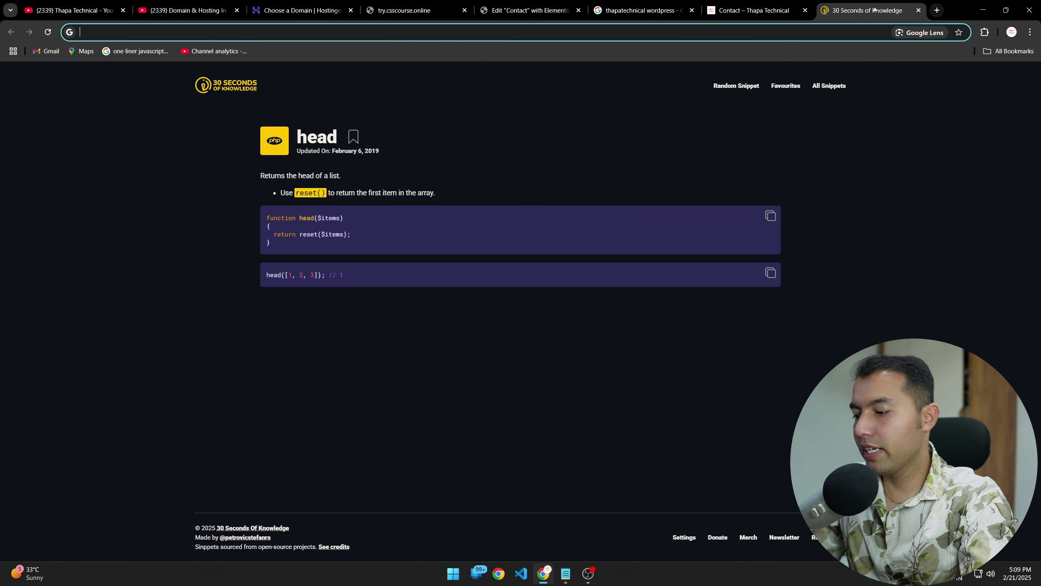
type("thapatechnical.shop")
key("Return")
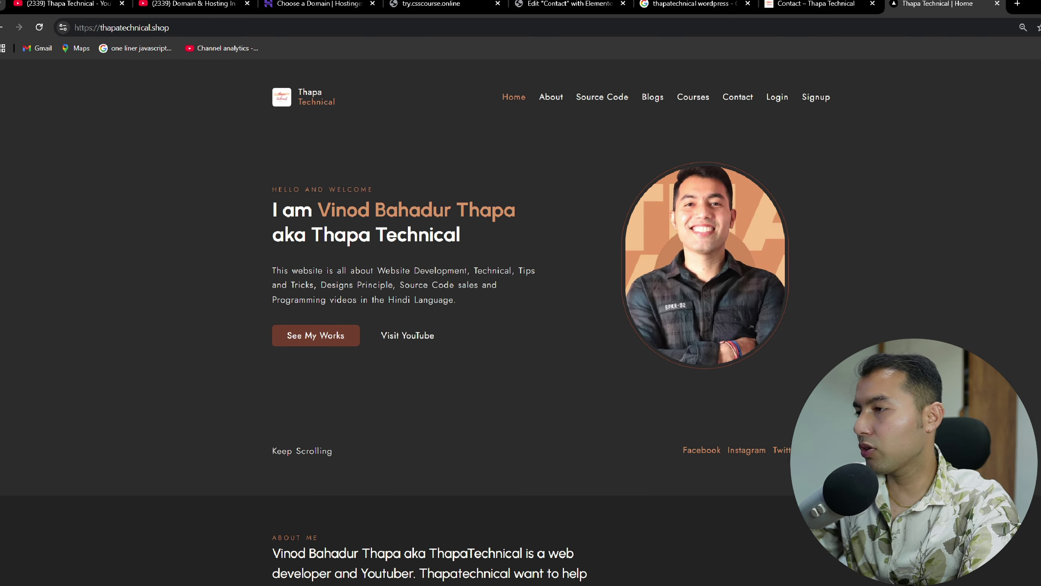
Step: Review the loaded site and try.csscourse.online, then return to the Hostinger domain tab
left_click_drag(190, 89, 341, 86)
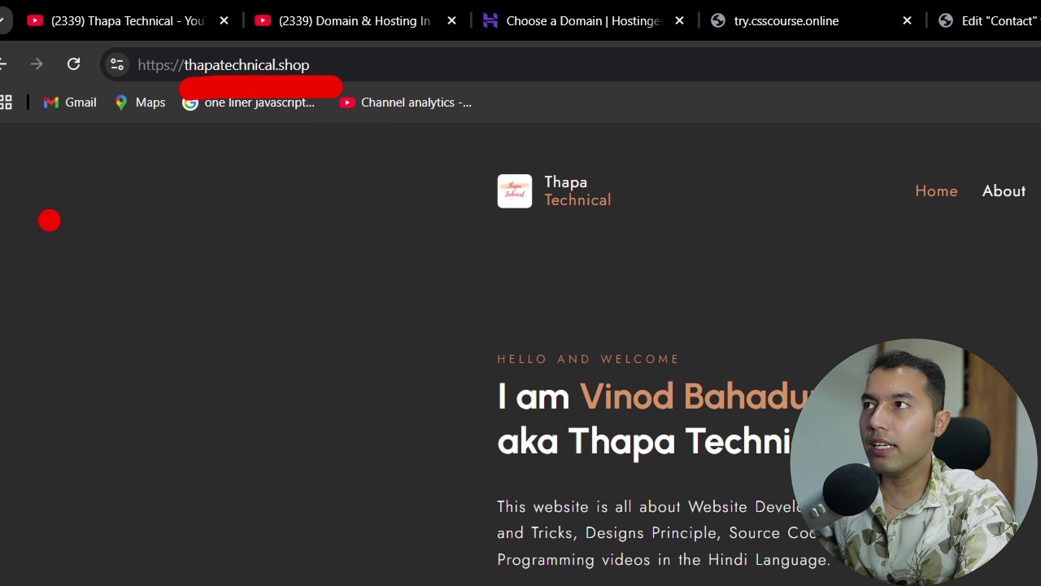
left_click_drag(58, 230, 135, 453)
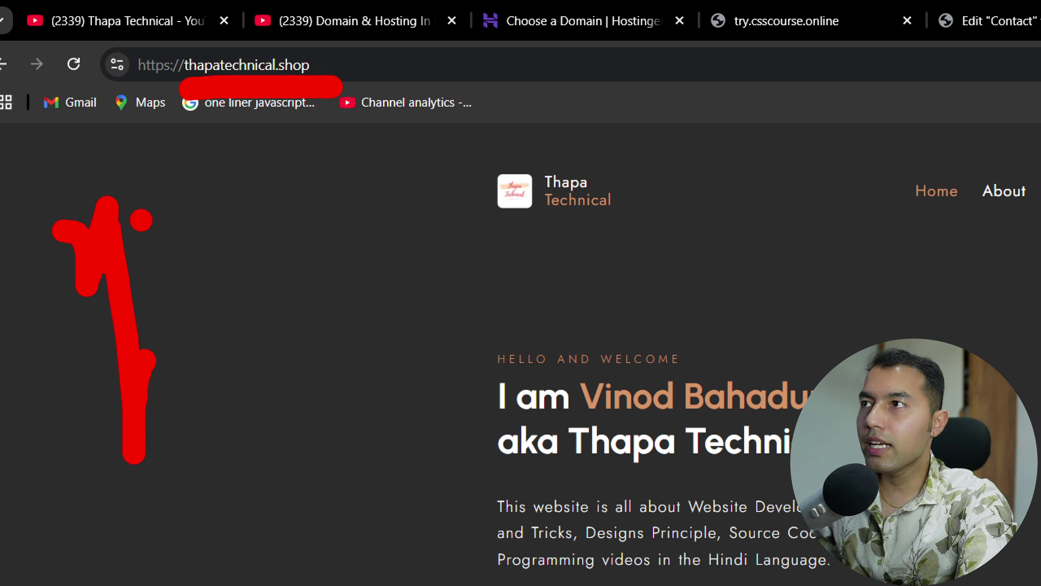
left_click_drag(141, 222, 195, 431)
mouse_move(207, 193)
left_mouse_down()
mouse_move(234, 203)
mouse_move(258, 361)
left_mouse_up()
left_click_drag(292, 244, 292, 221)
left_click_drag(371, 231, 519, 186)
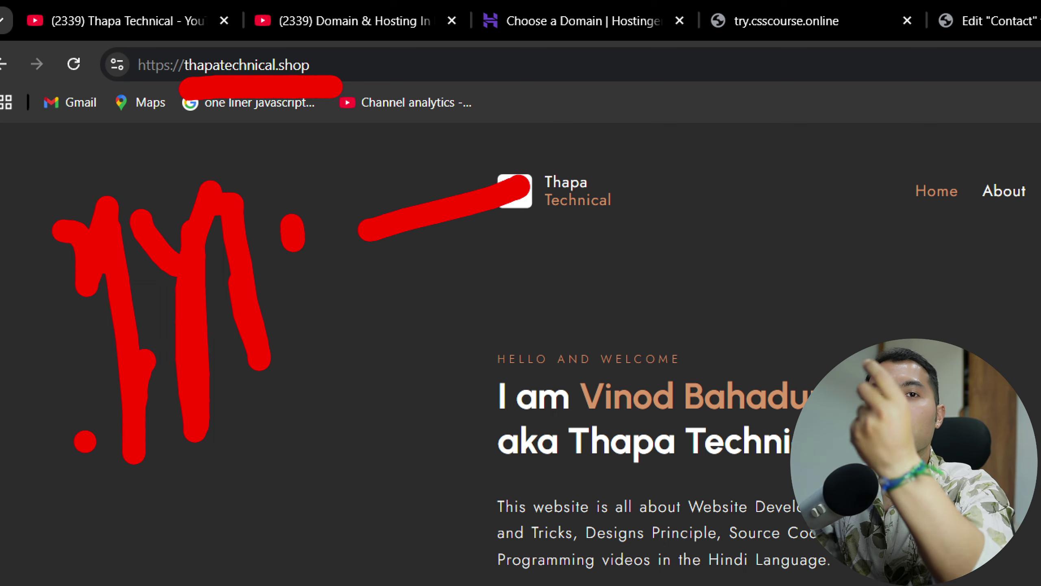
key("Escape")
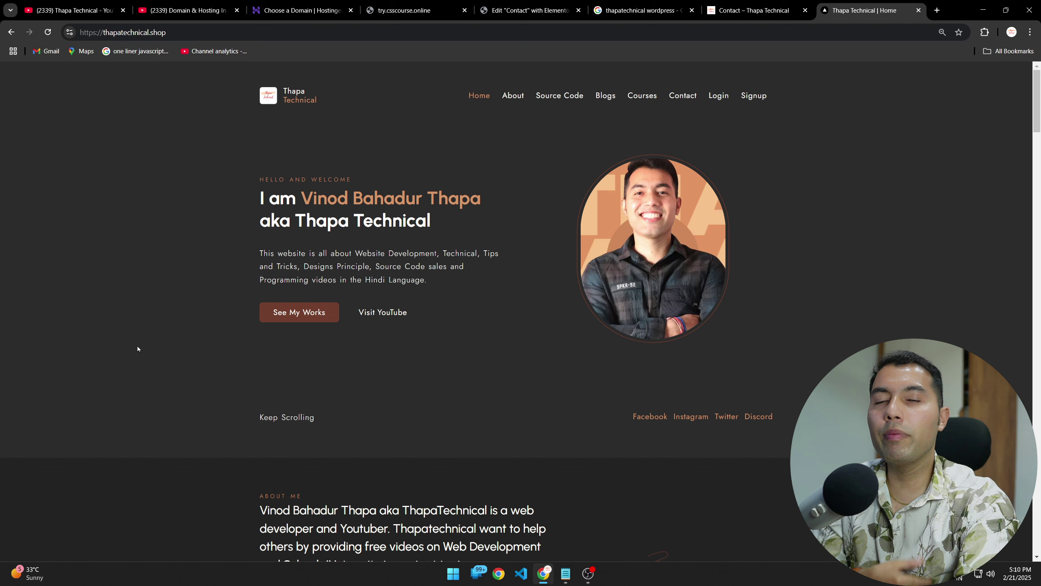
left_click(410, 11)
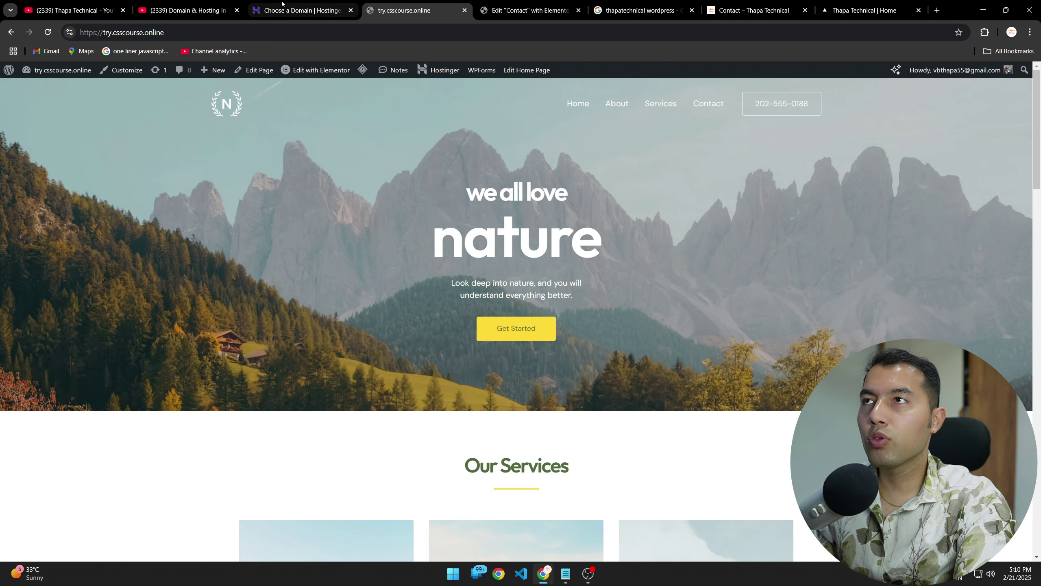
left_click(304, 10)
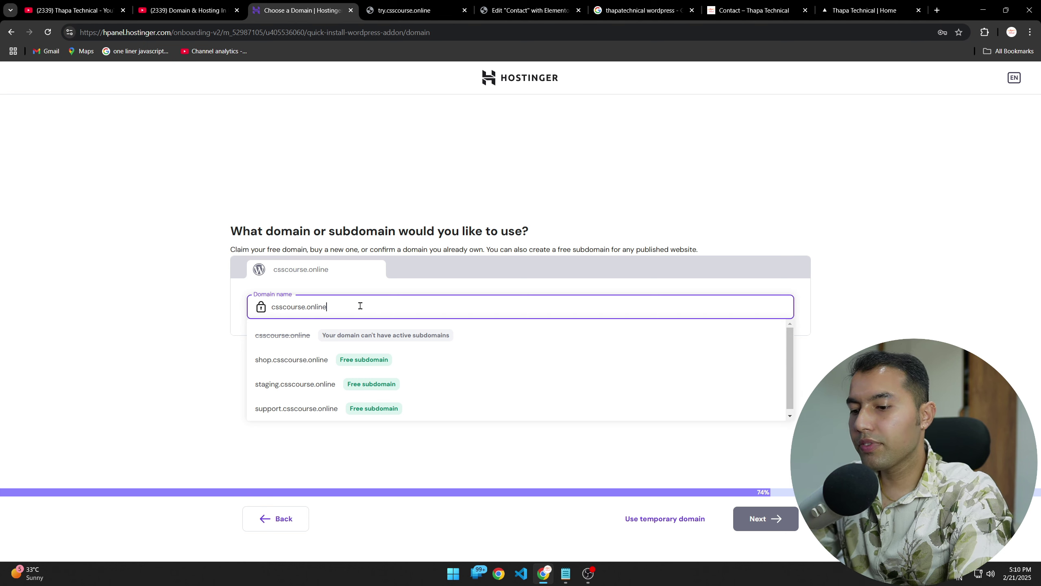
Step: Prefix the domain with 'nature.' and continue on the free nature.csscourse.online subdomain
key("Home")
type("nature")
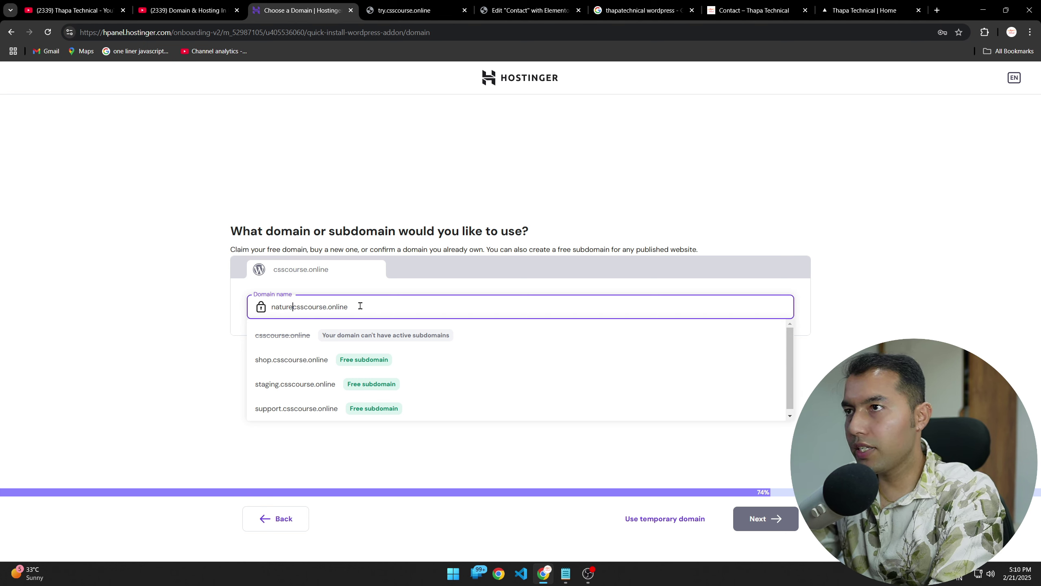
type(".")
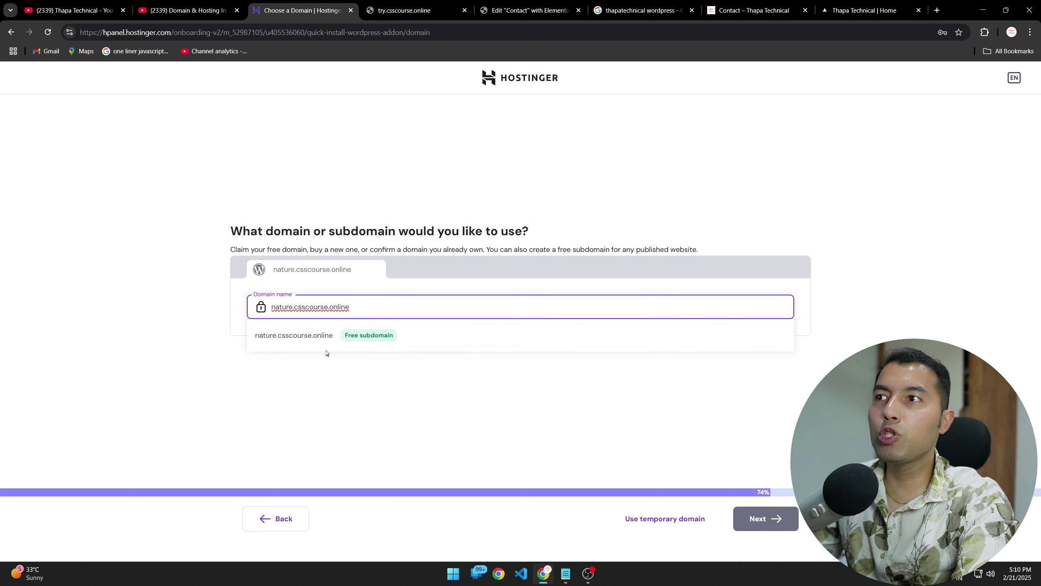
left_click(317, 340)
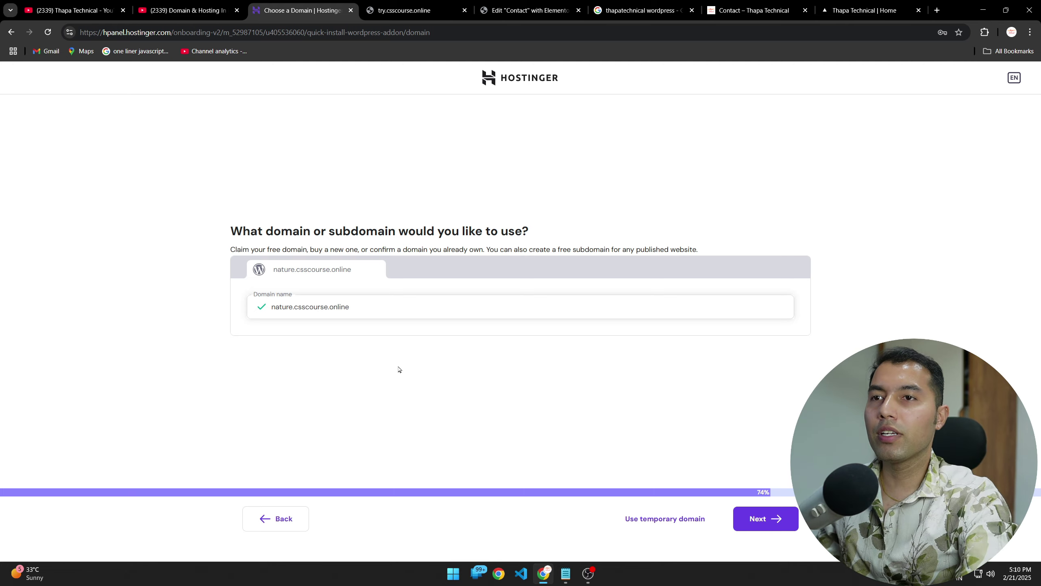
left_click(763, 519)
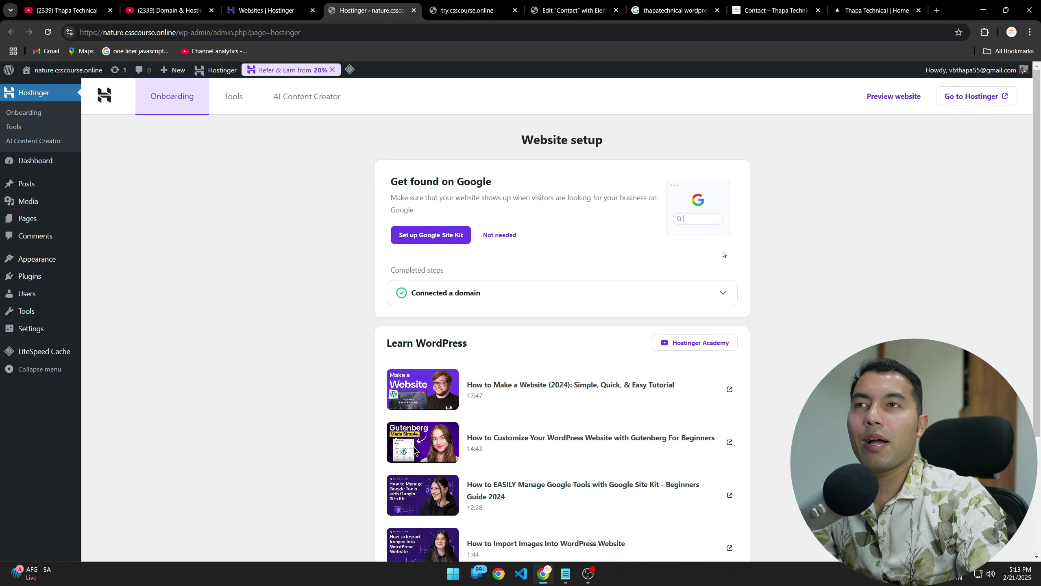
Step: On the Dashboard, uncheck Site Health Status, At a Glance, Activity, Quick Draft and Welcome
left_click(38, 161)
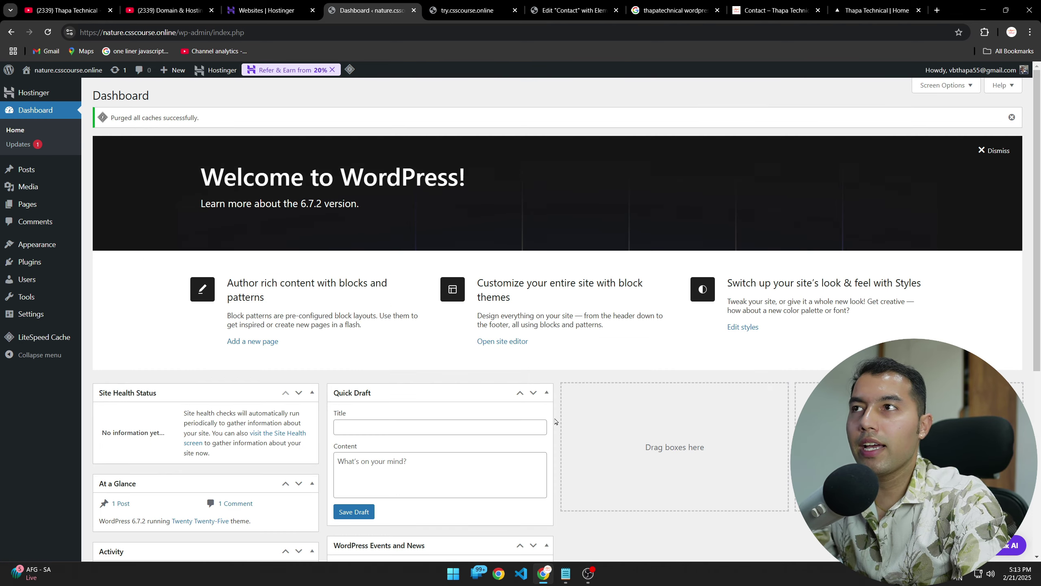
scroll(556, 422, "down", 8)
scroll(568, 439, "up", 8)
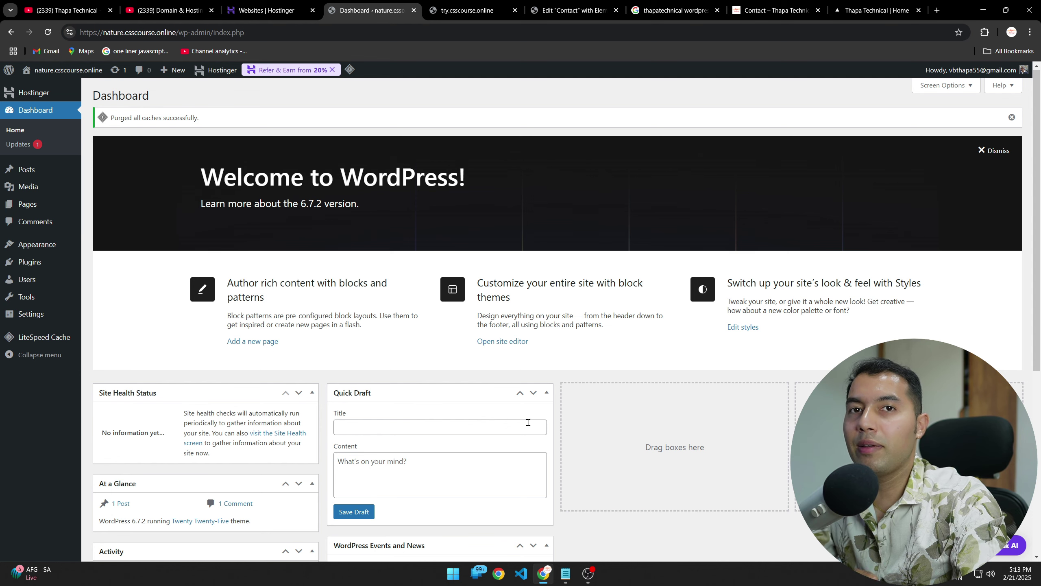
left_click(945, 85)
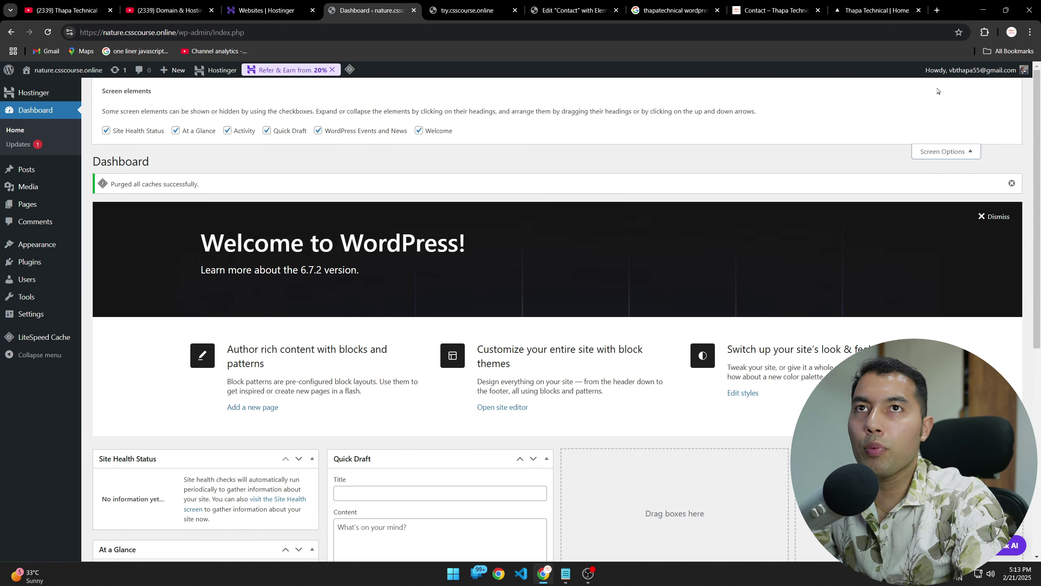
left_click(136, 131)
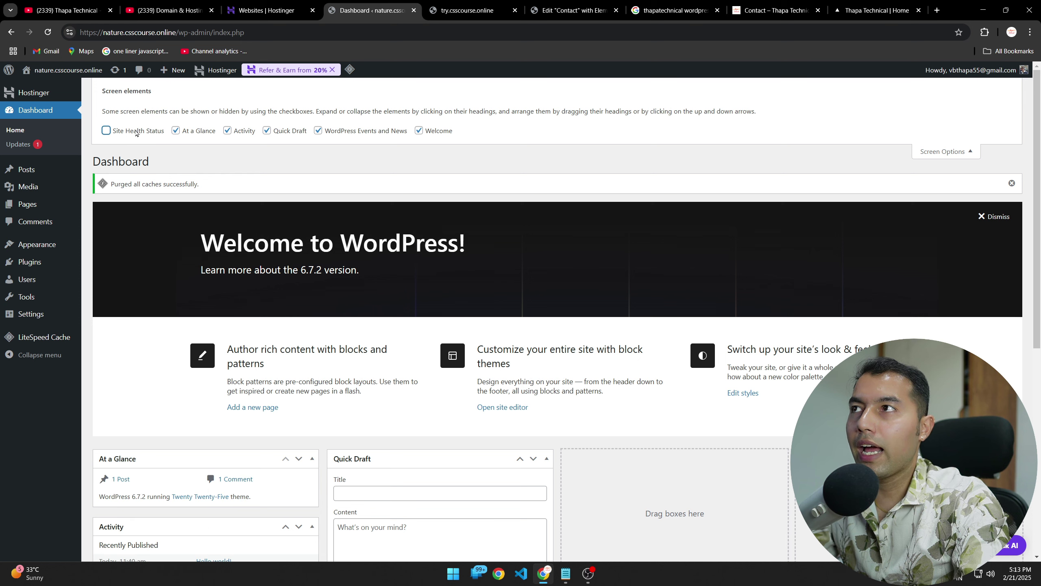
left_click(166, 131)
left_click(172, 131)
left_click(107, 132)
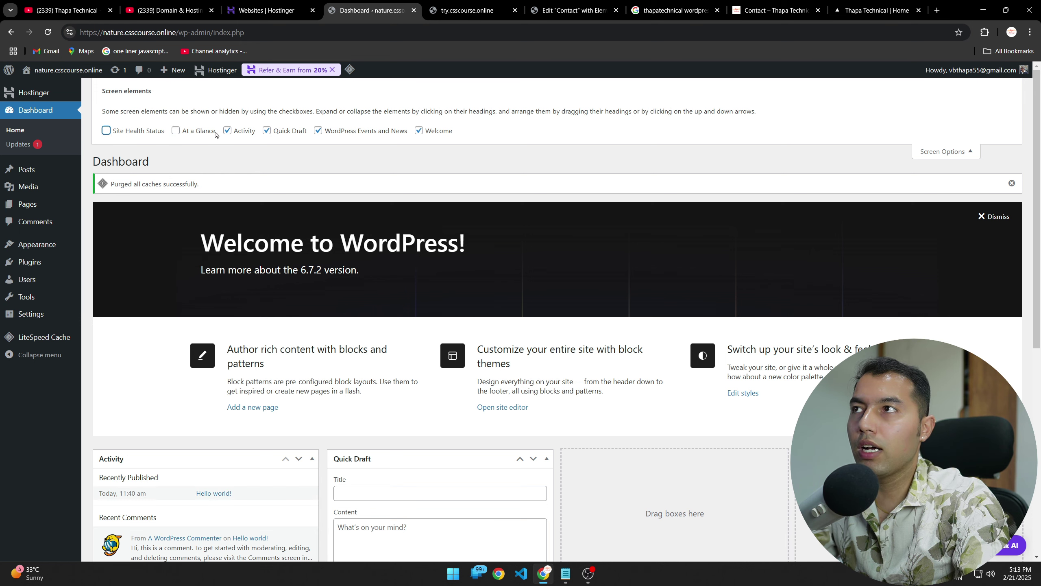
left_click(236, 132)
left_click(266, 131)
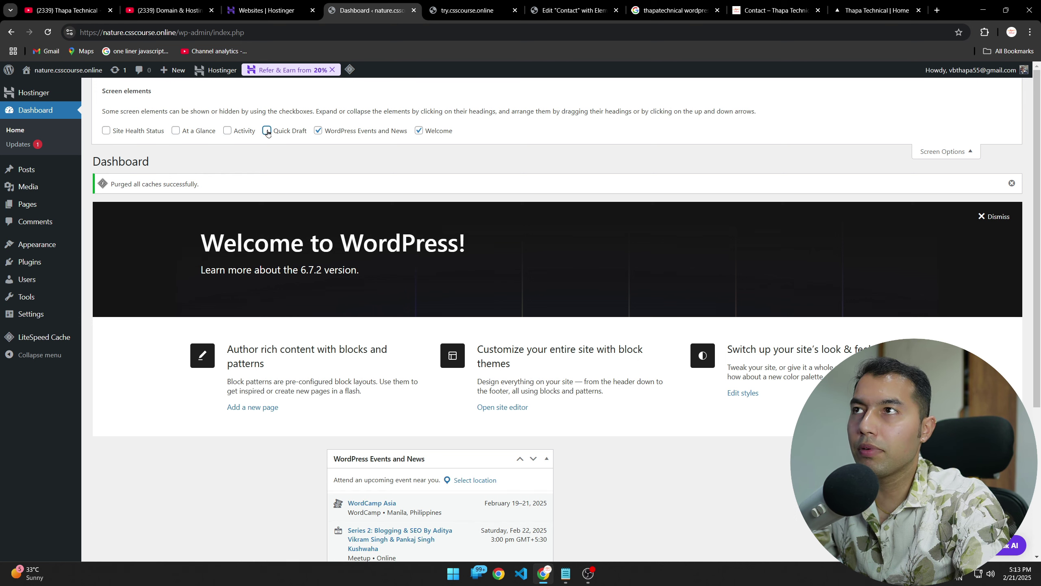
left_click(419, 130)
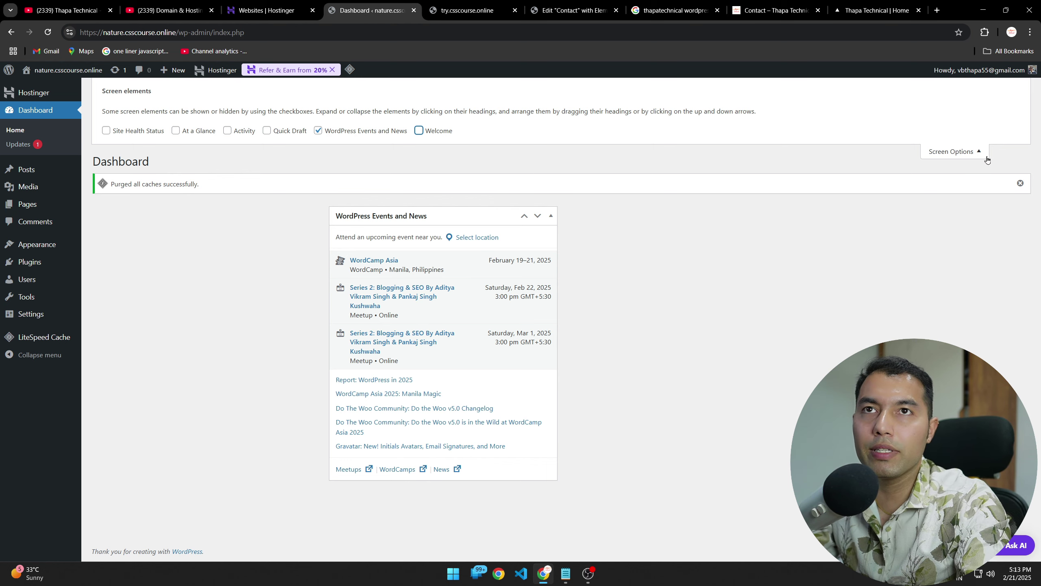
left_click(957, 154)
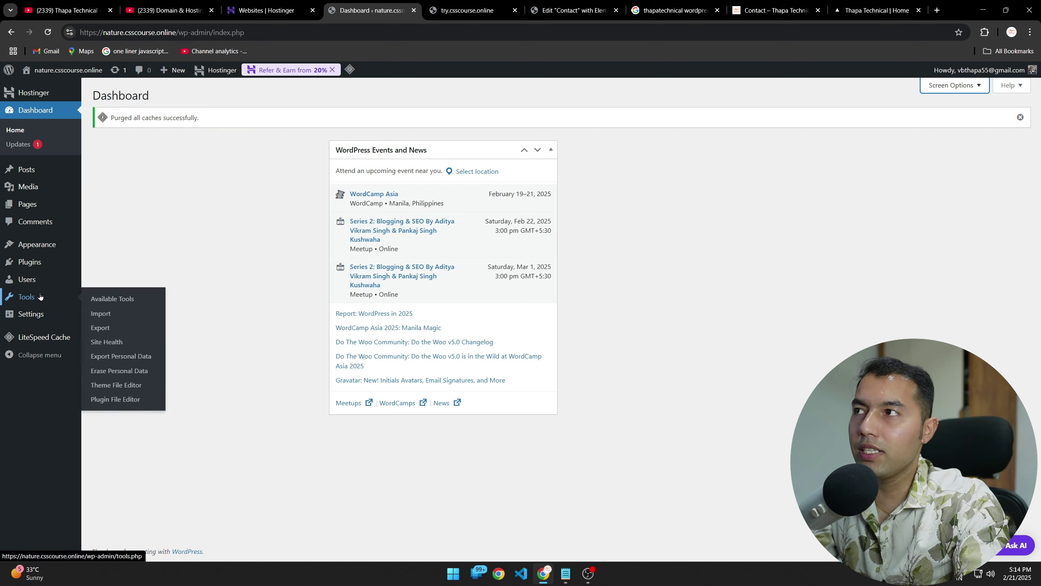
Step: Go to Appearance > Themes to see the three installed Twenty Twenty themes
mouse_move(43, 246)
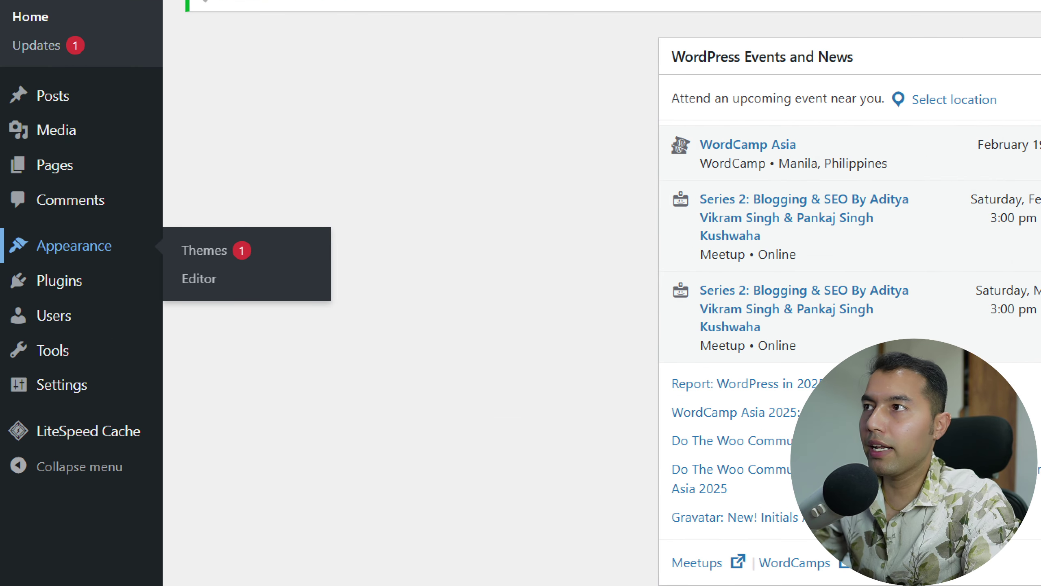
left_click_drag(25, 271, 107, 272)
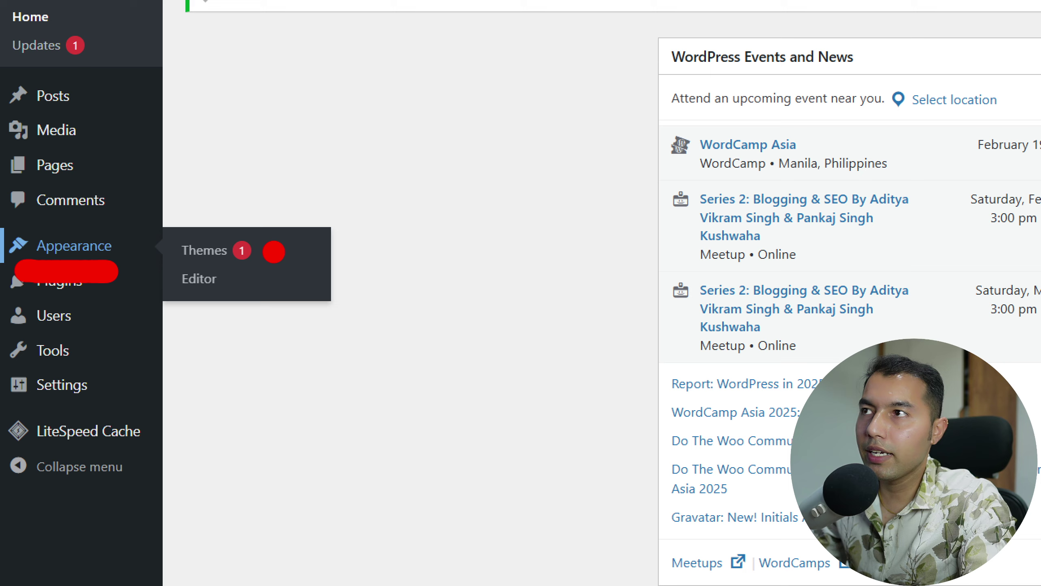
left_click_drag(274, 252, 397, 240)
key("Escape")
left_click(48, 246)
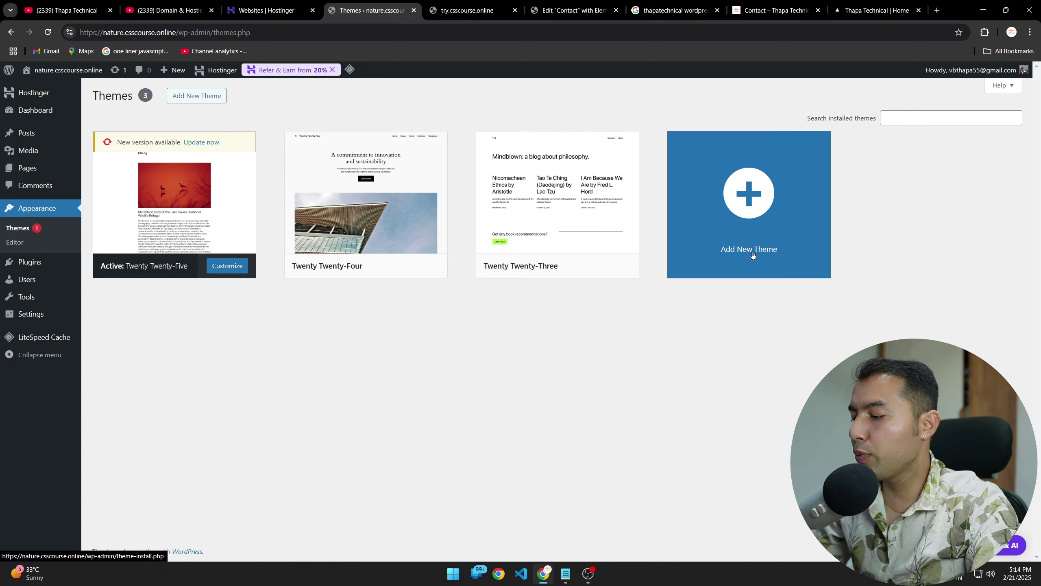
left_click_drag(737, 283, 908, 201)
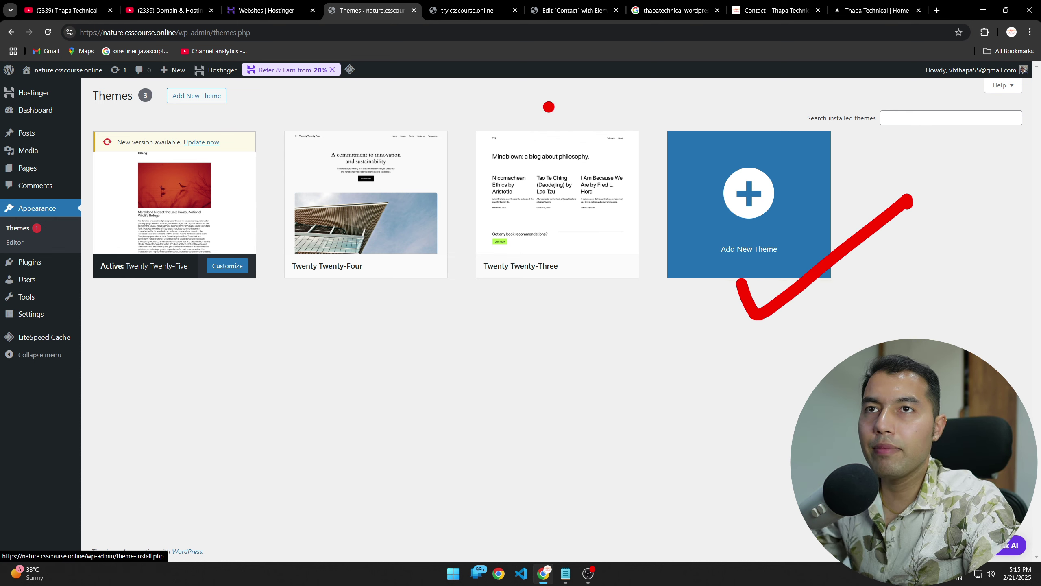
mouse_move(148, 74)
left_mouse_down()
mouse_move(178, 101)
mouse_move(247, 111)
mouse_move(301, 97)
left_mouse_up()
Step: Open Add New Theme to browse popular themes like Hello Elementor, Astra and OceanWP
key("Escape")
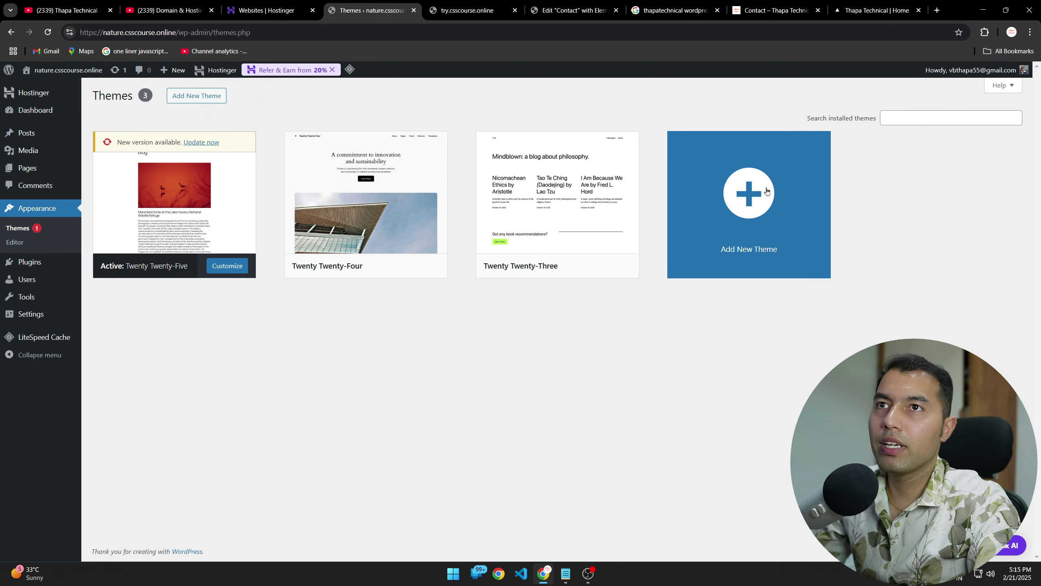
left_click(756, 192)
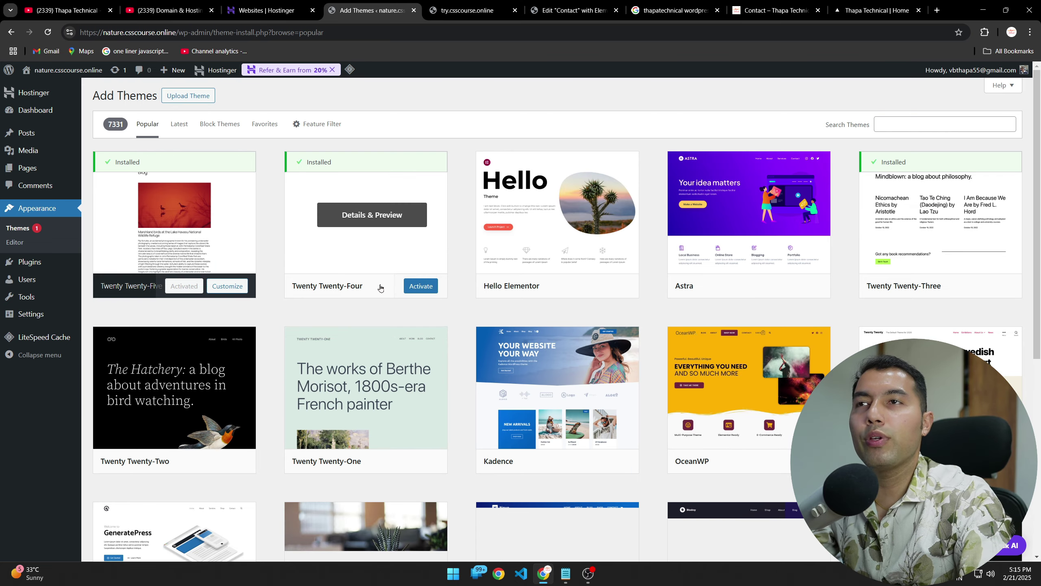
mouse_move(530, 249)
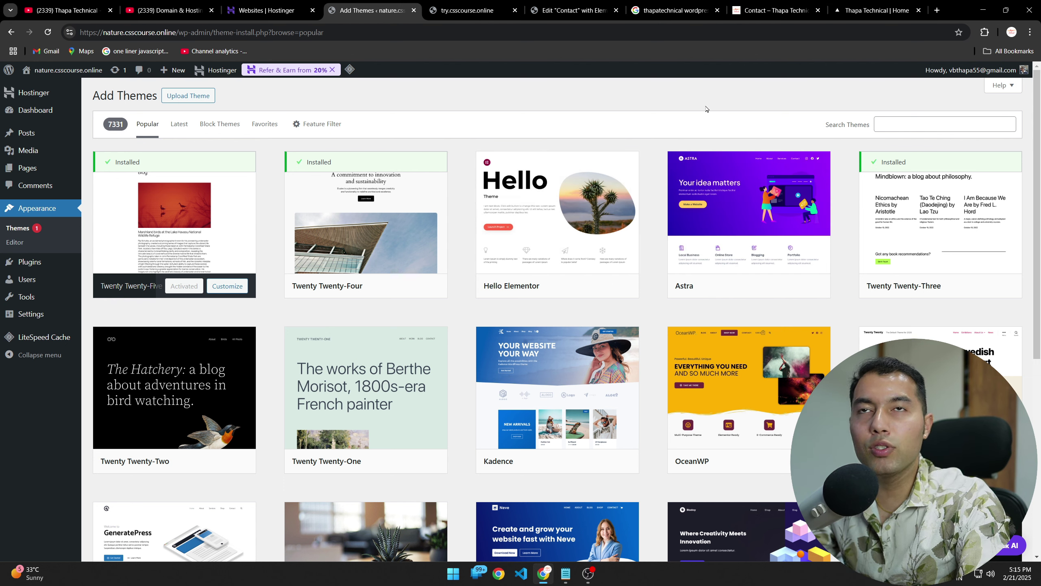
mouse_move(726, 244)
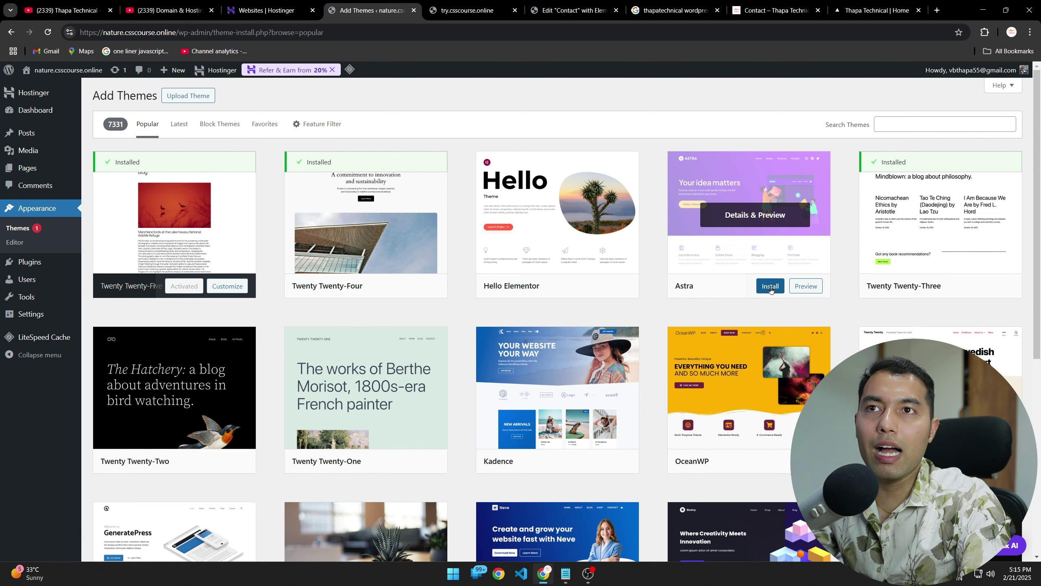
Step: Preview the Astra theme and install Astra 4.8.12
left_click(759, 228)
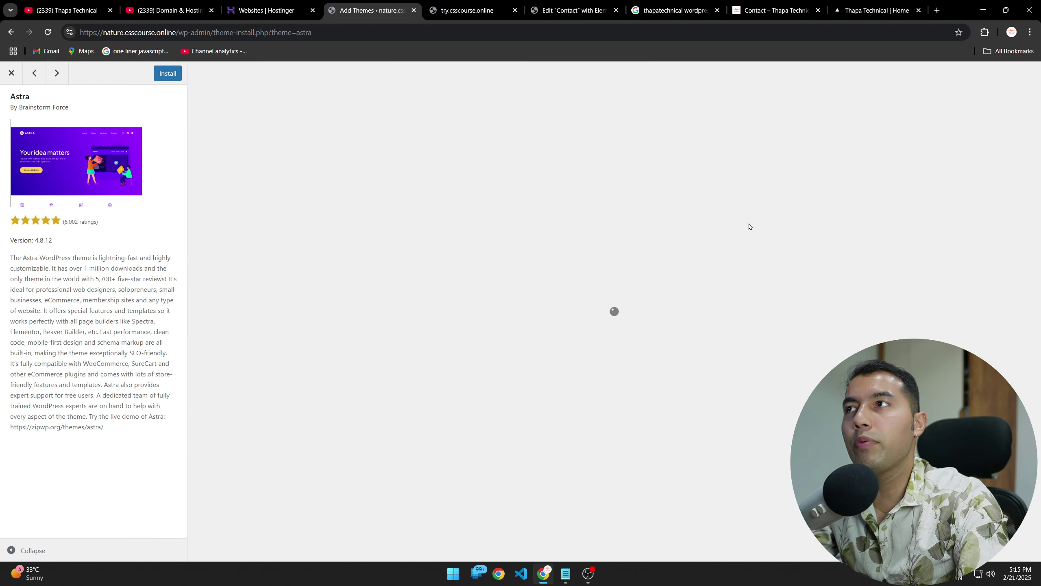
scroll(516, 370, "down", 8)
scroll(517, 393, "up", 8)
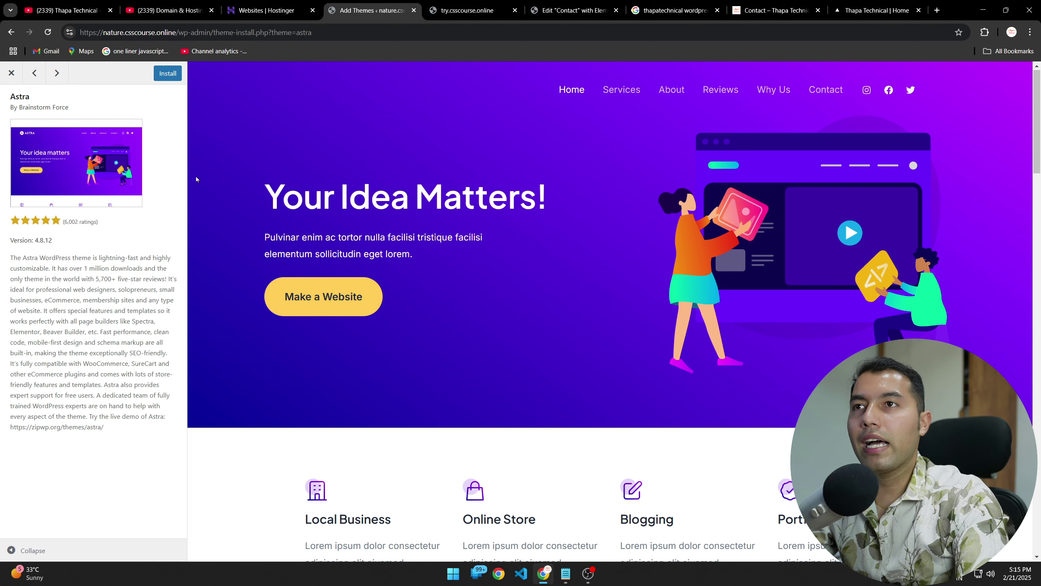
scroll(464, 365, "down", 8)
scroll(455, 344, "up", 8)
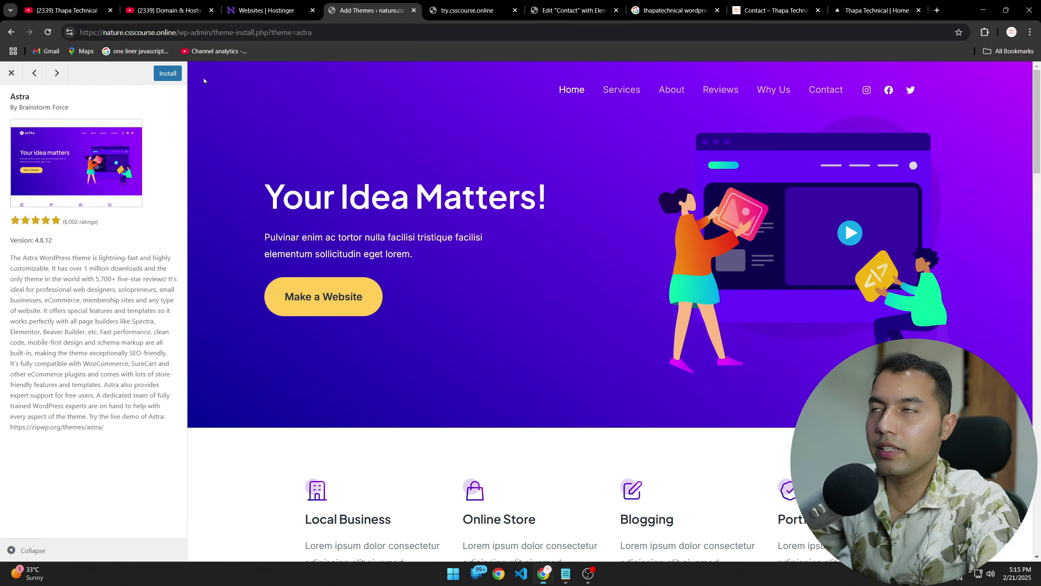
left_click(167, 73)
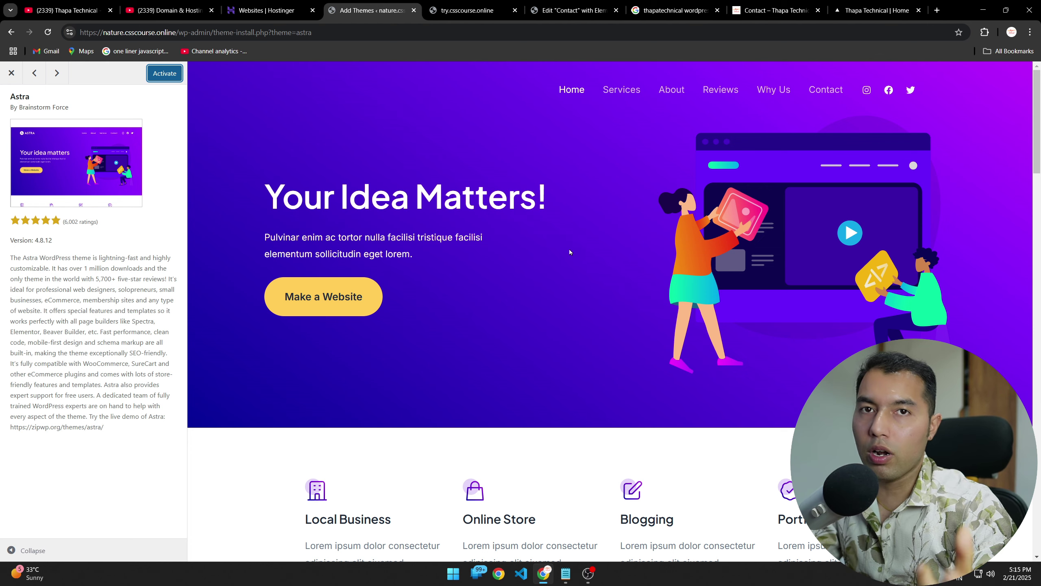
Step: Scroll through the try.csscourse.online reference site, then return to the Add Themes tab
left_click(463, 4)
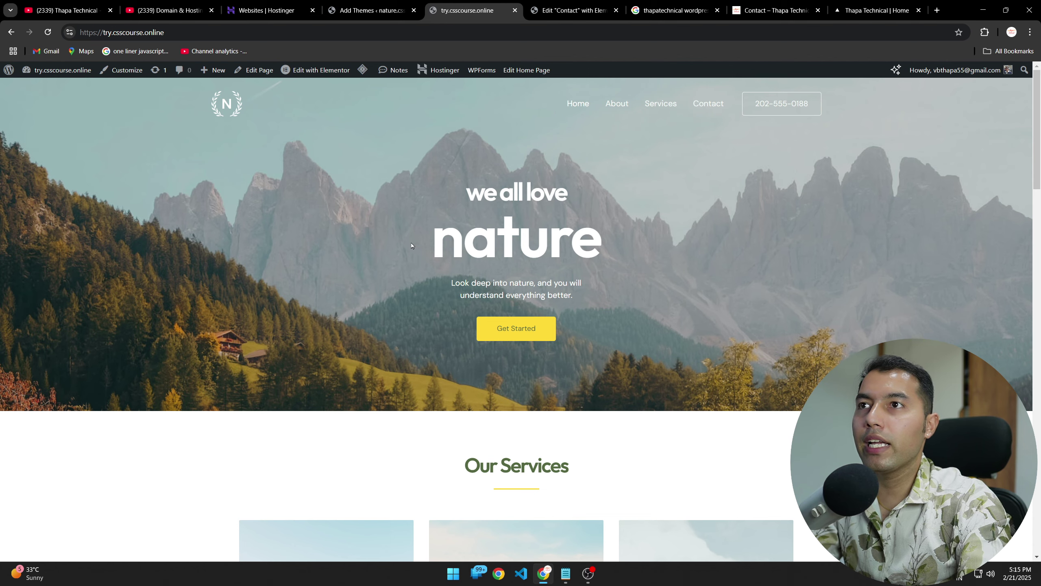
scroll(160, 346, "down", 10)
scroll(163, 347, "up", 10)
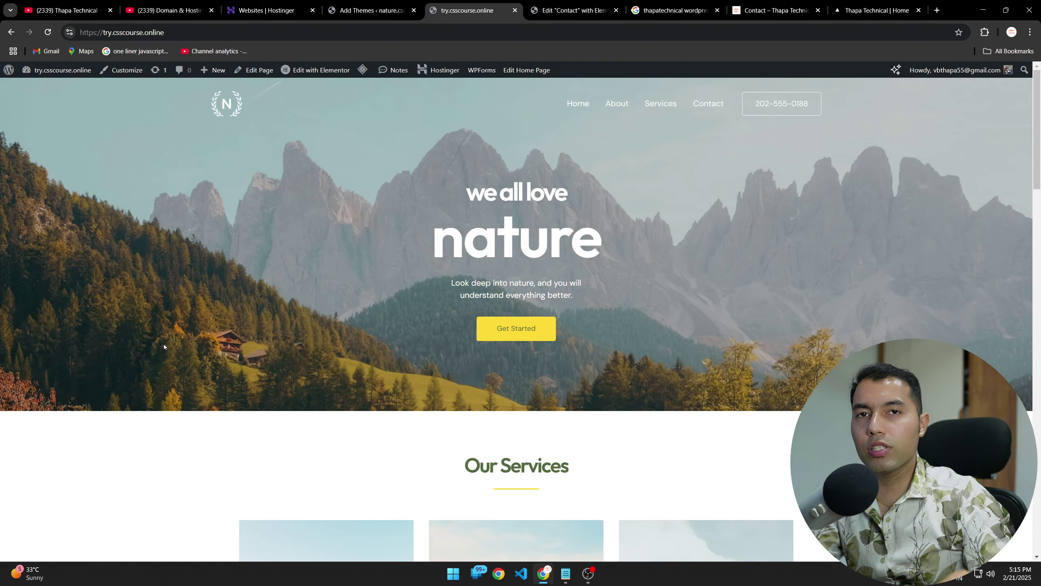
scroll(163, 343, "down", 6)
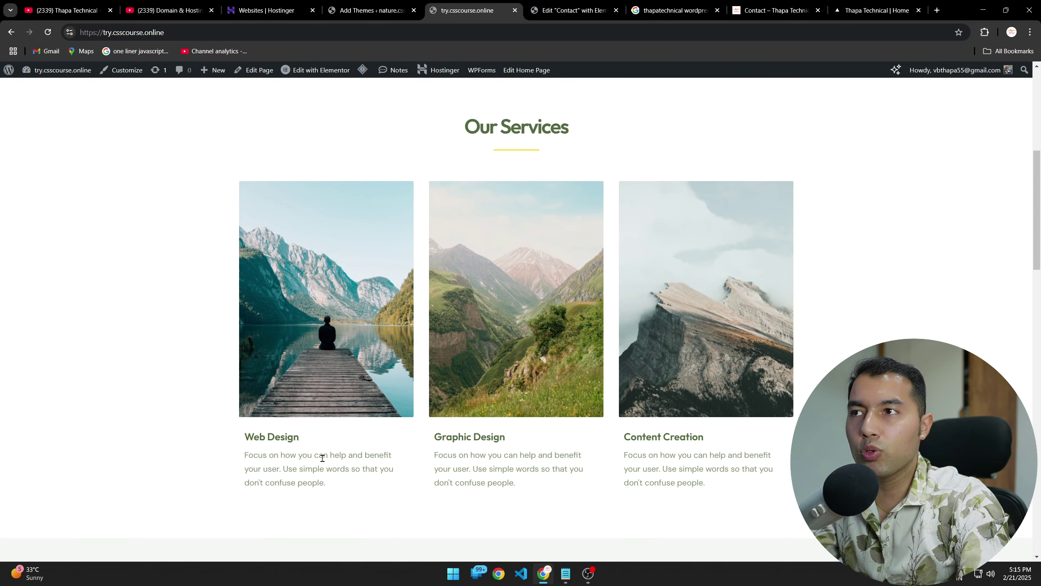
scroll(323, 458, "up", 6)
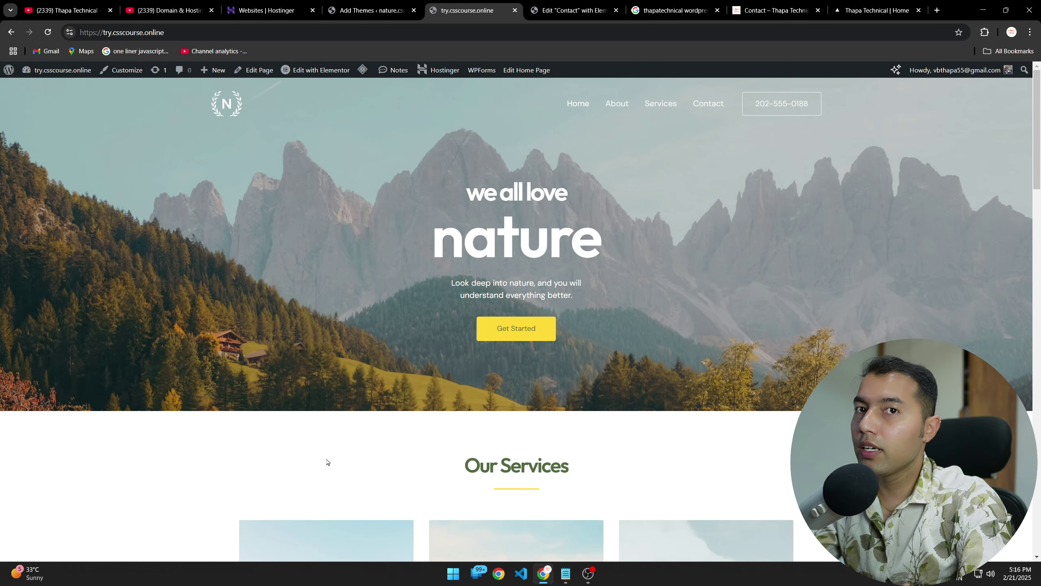
left_click(369, 10)
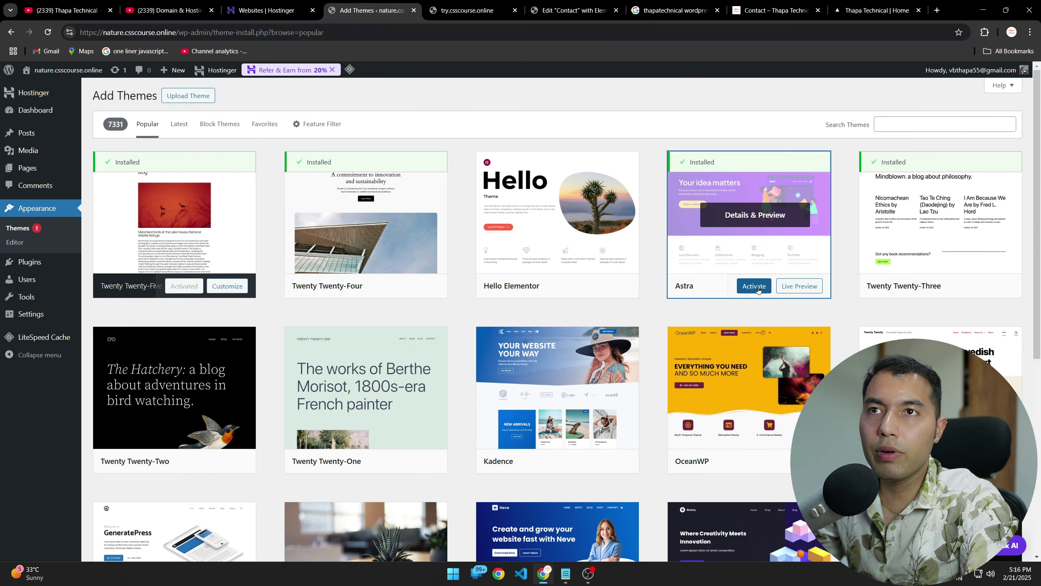
Step: Activate the Astra theme from its card in the Add Themes grid
left_click(579, 331)
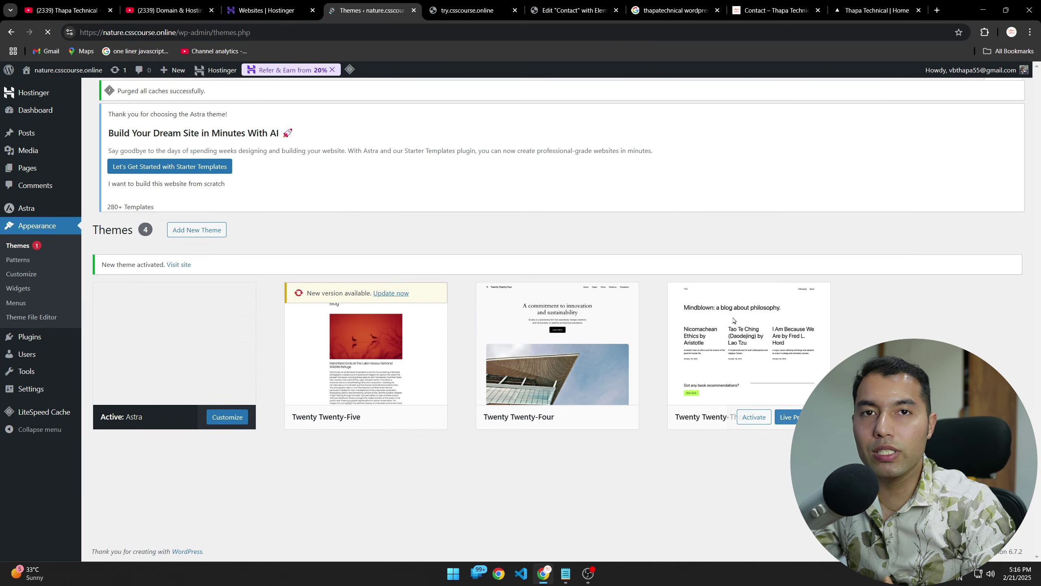
scroll(734, 320, "down", 8)
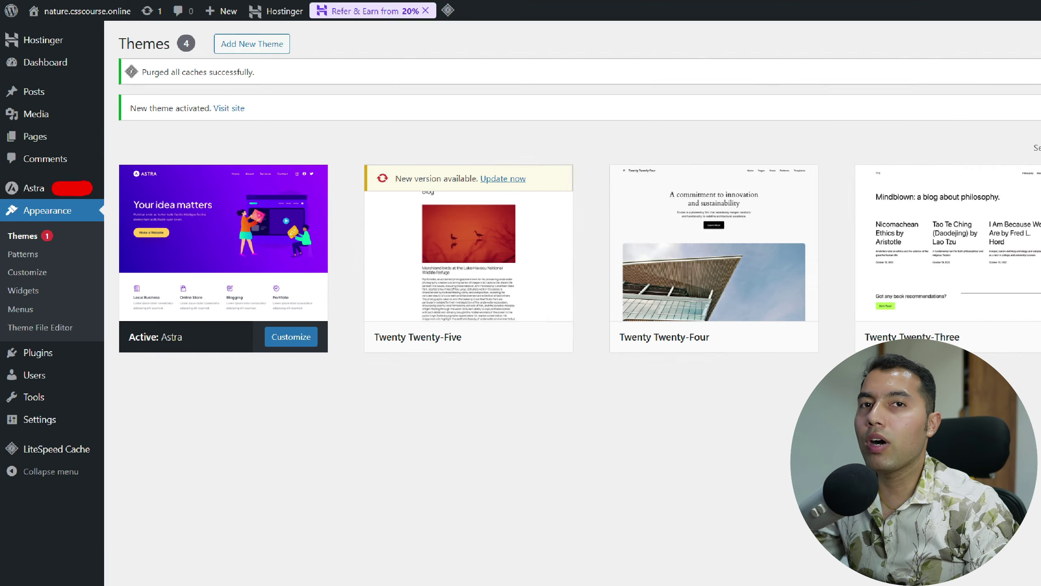
Step: Go to the Astra dashboard, then its Settings and Starter Templates section
mouse_move(49, 140)
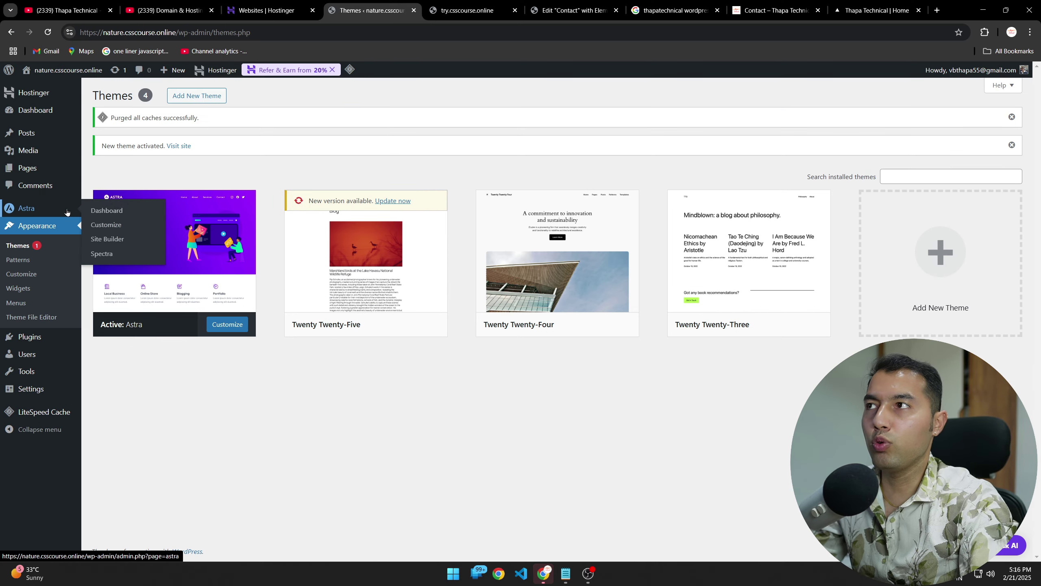
left_click(24, 211)
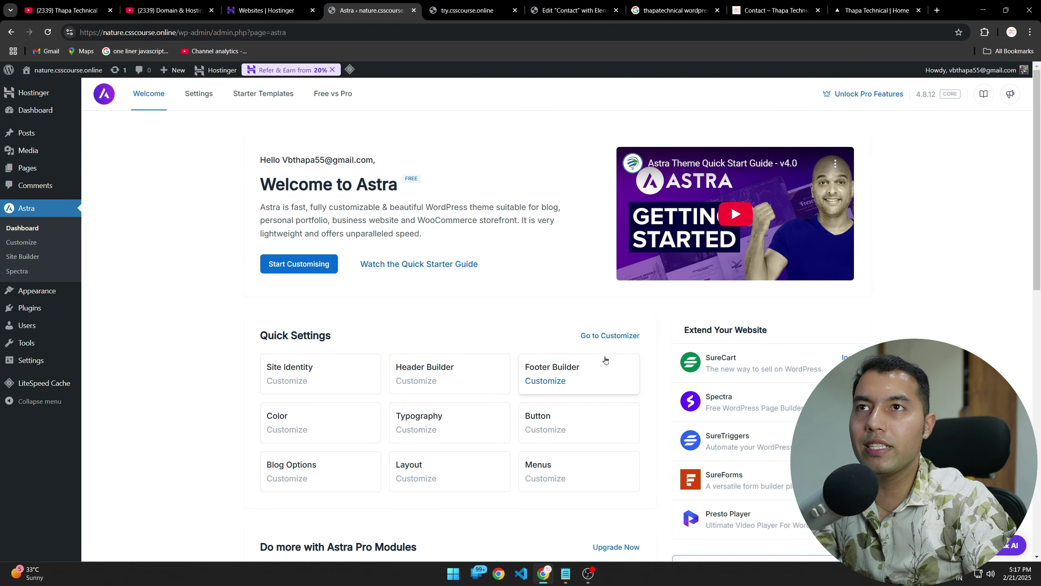
left_click_drag(263, 159, 496, 139)
left_click(496, 141)
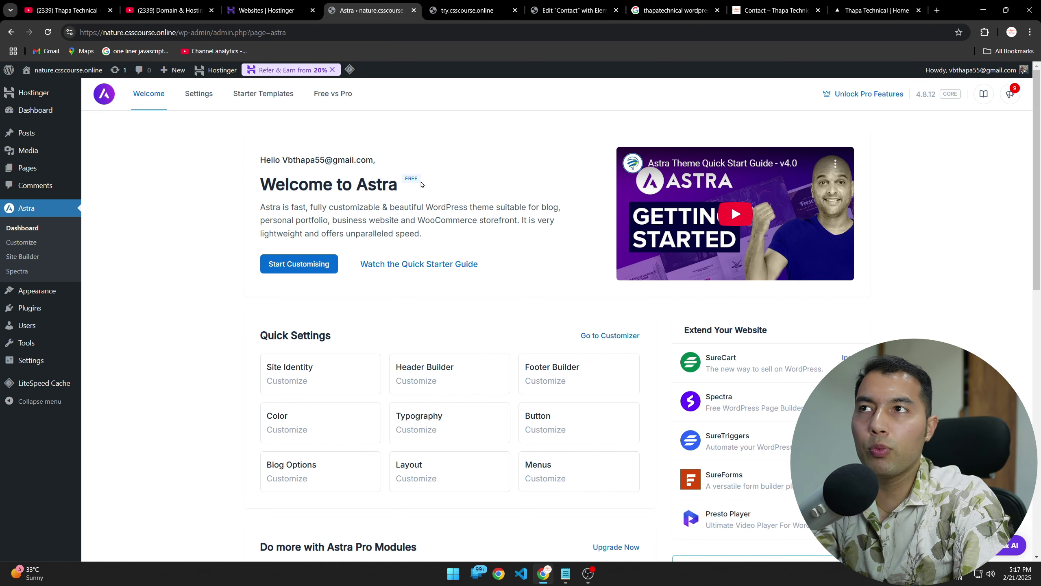
left_click(198, 93)
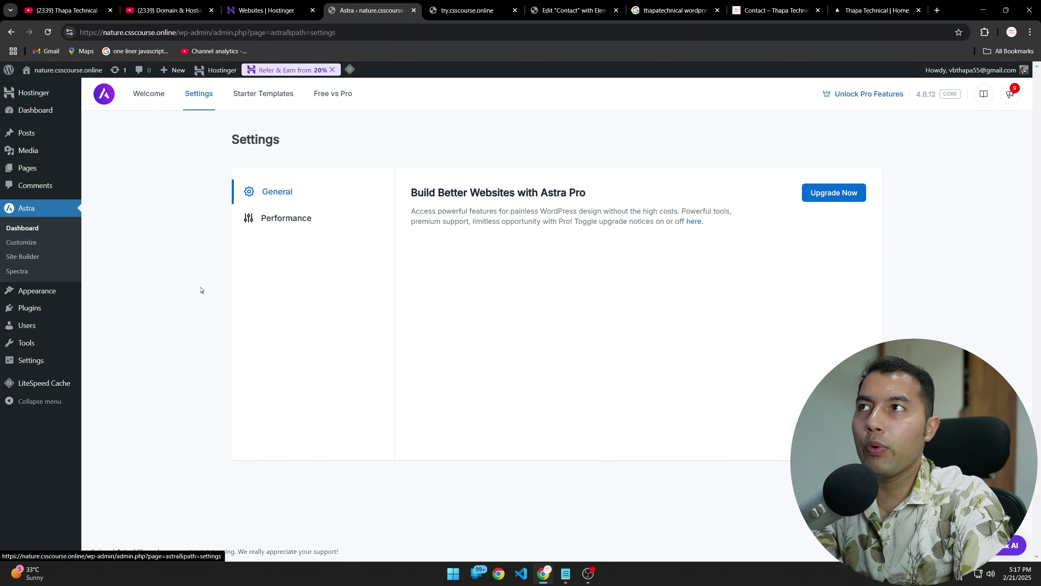
left_click(263, 94)
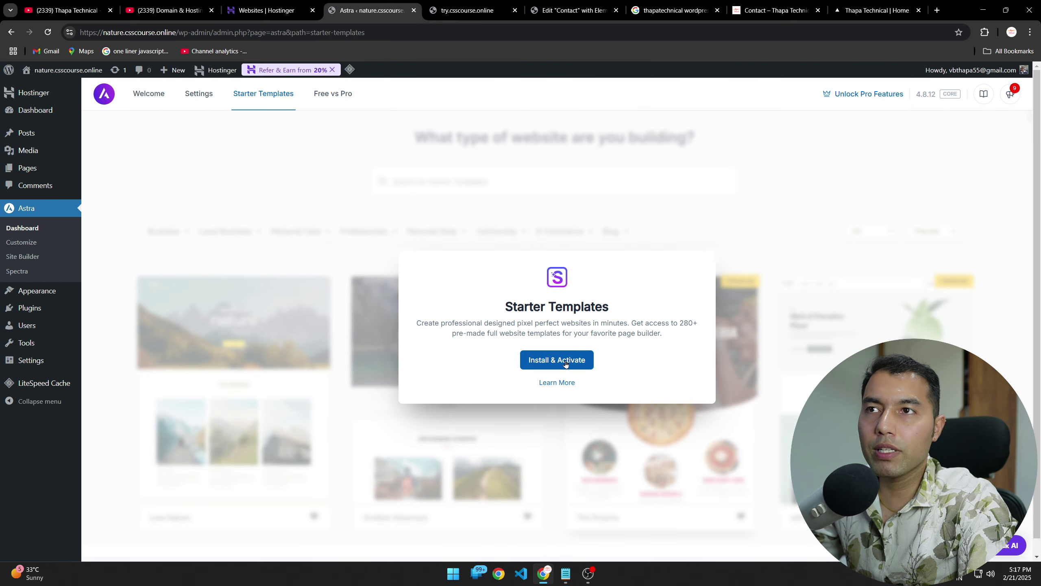
Step: Install and activate the Starter Templates plugin, then choose Build with Classic Starter Templates
left_click(551, 367)
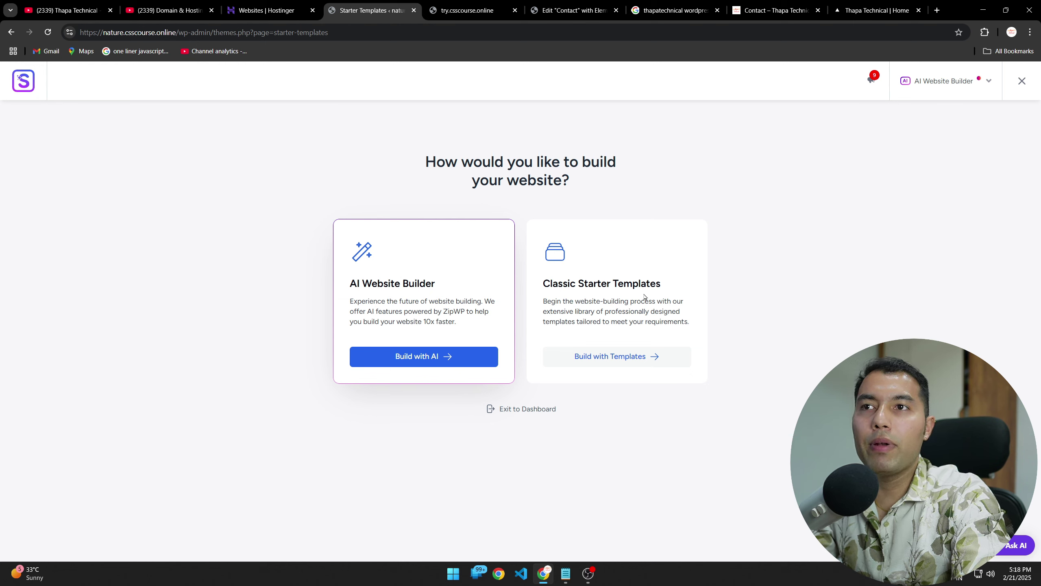
left_click(624, 357)
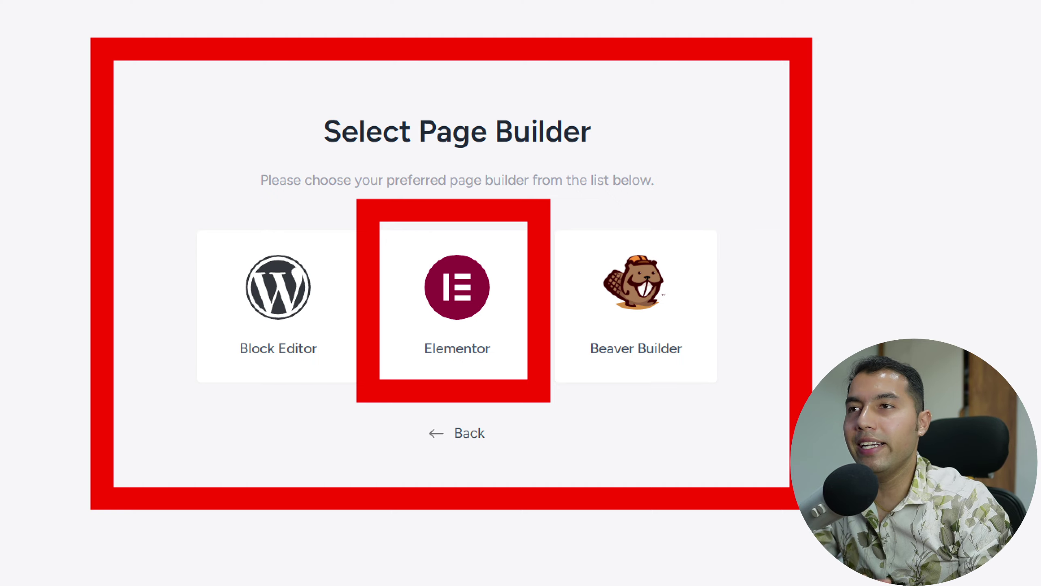
Step: Choose Elementor as the page builder and dismiss the AI website builder suggestion
left_click(457, 303)
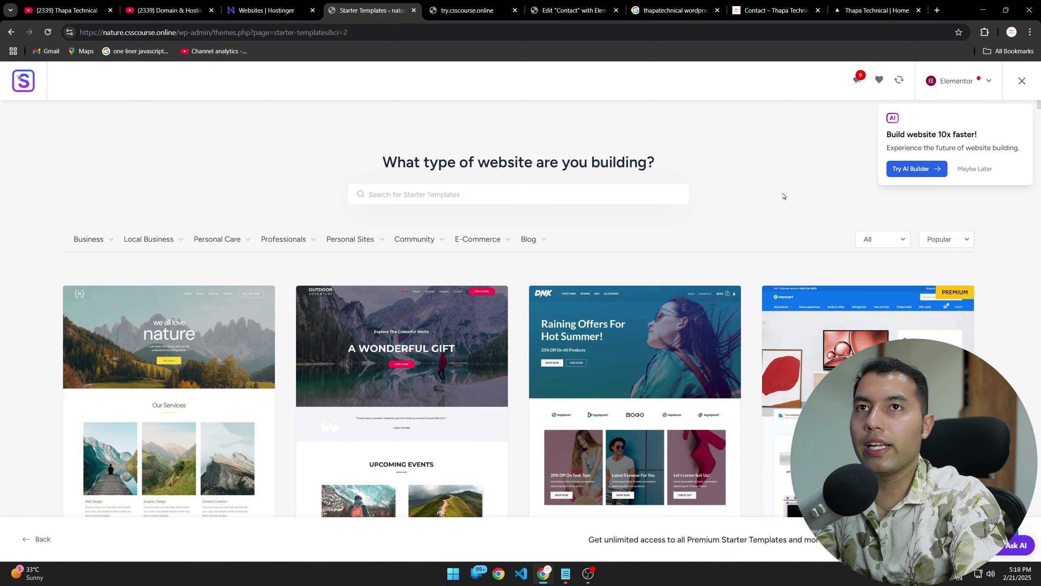
left_click(975, 168)
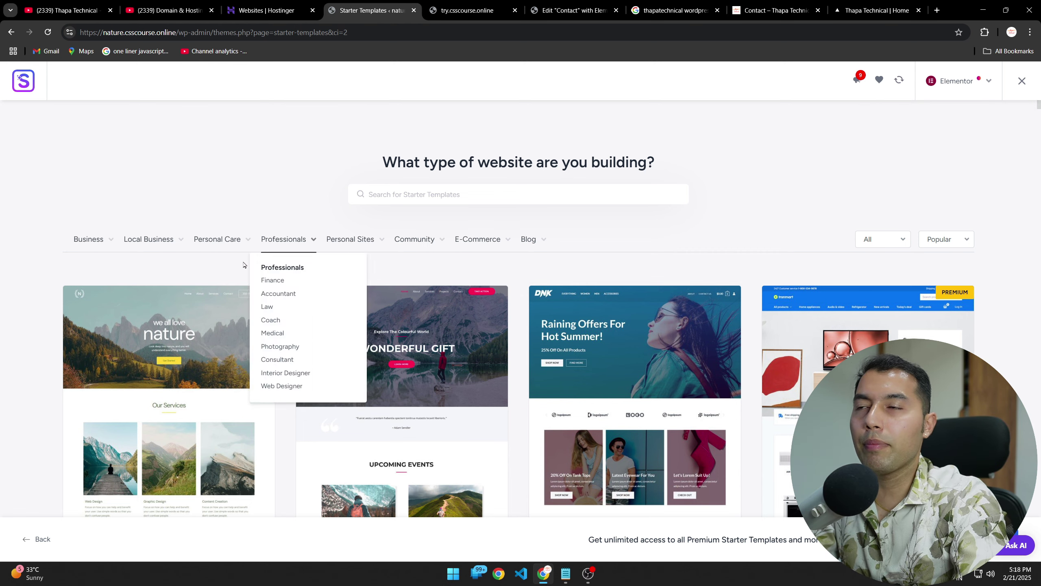
scroll(407, 363, "down", 5)
Step: Scroll the gallery to show the Love Nature, Outdoor Adventure and Brandstore cards
scroll(407, 363, "down", 15)
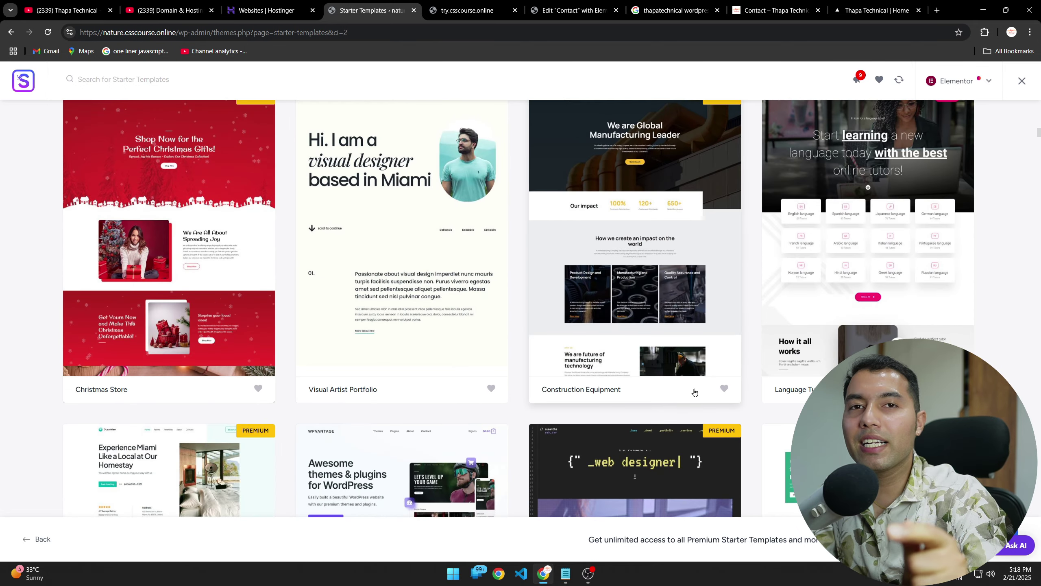
scroll(694, 391, "down", 7)
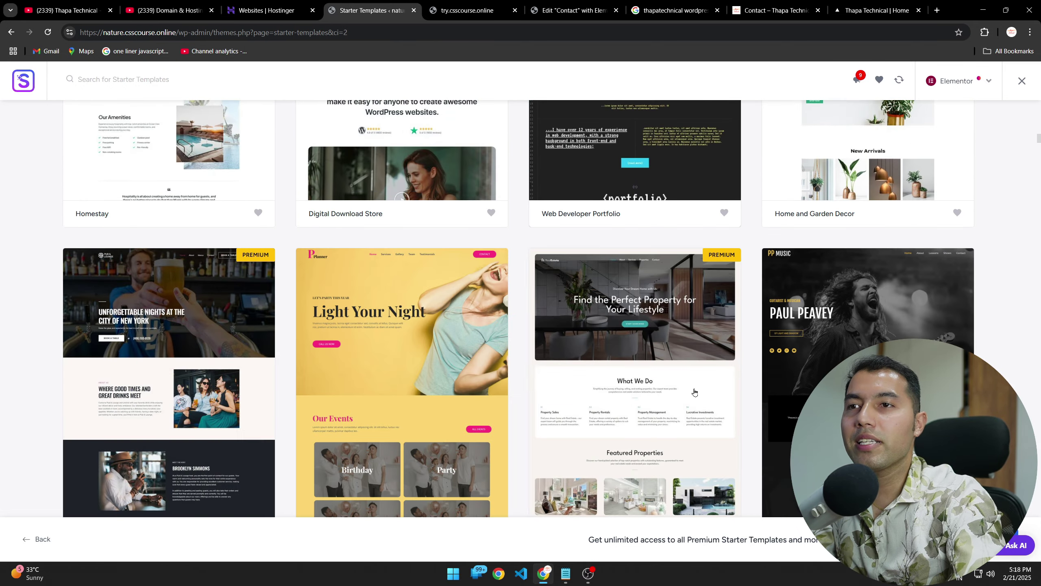
scroll(740, 395, "up", 20)
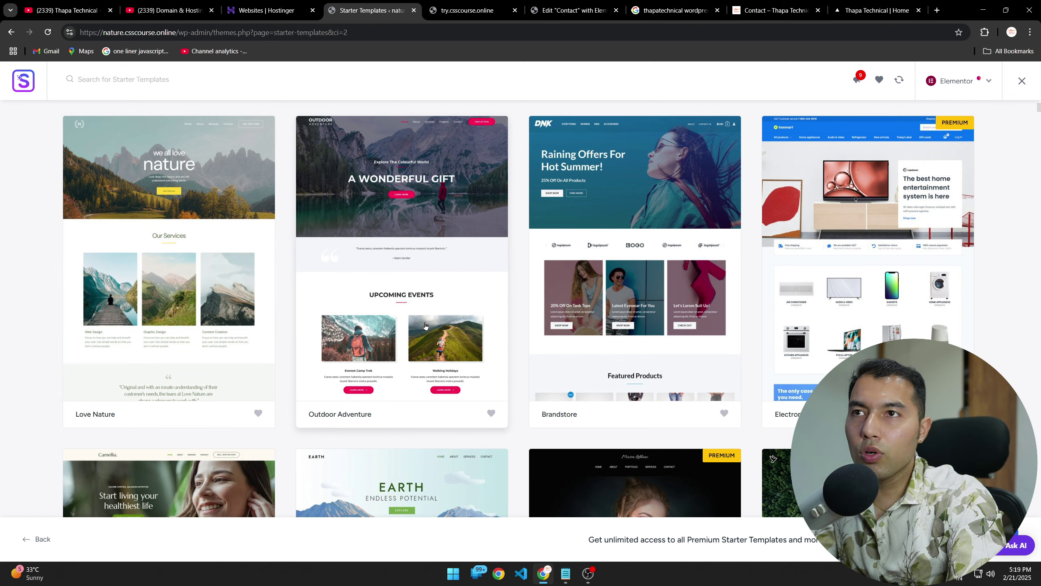
scroll(425, 325, "down", 8)
scroll(425, 325, "up", 4)
scroll(425, 325, "up", 4)
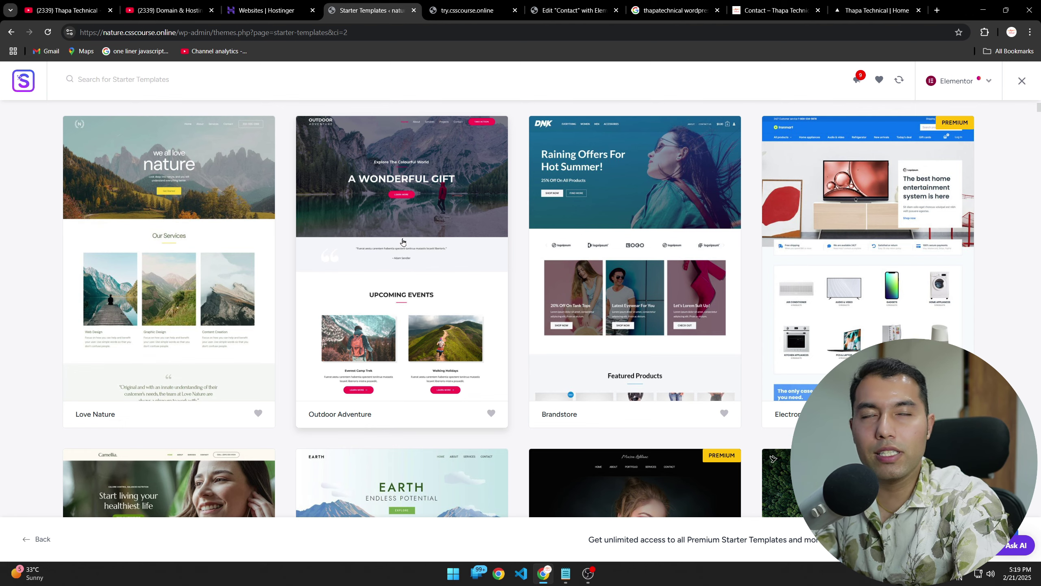
scroll(448, 390, "down", 15)
scroll(468, 387, "up", 18)
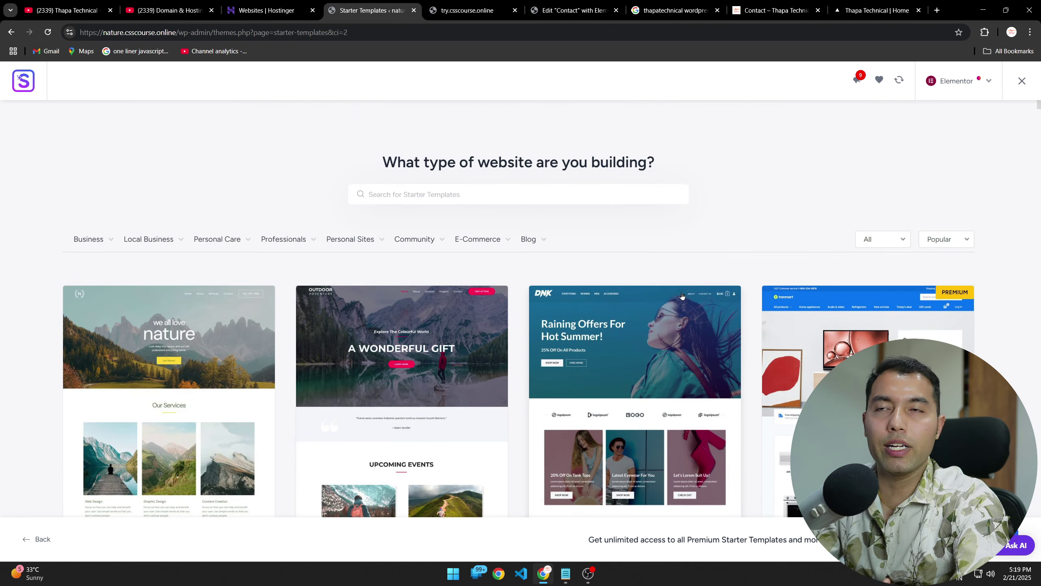
scroll(518, 392, "down", 4)
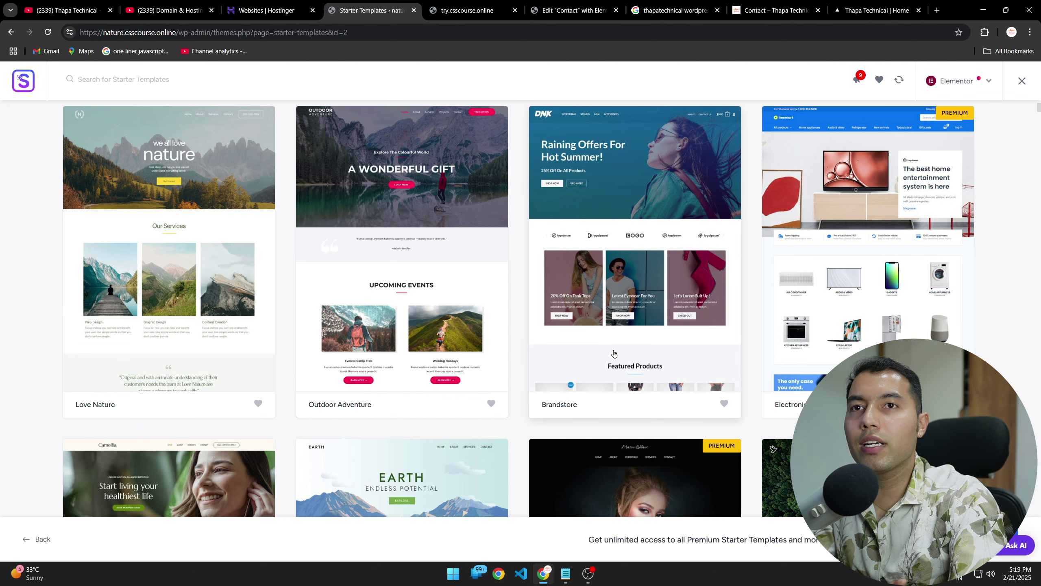
scroll(268, 211, "up", 4)
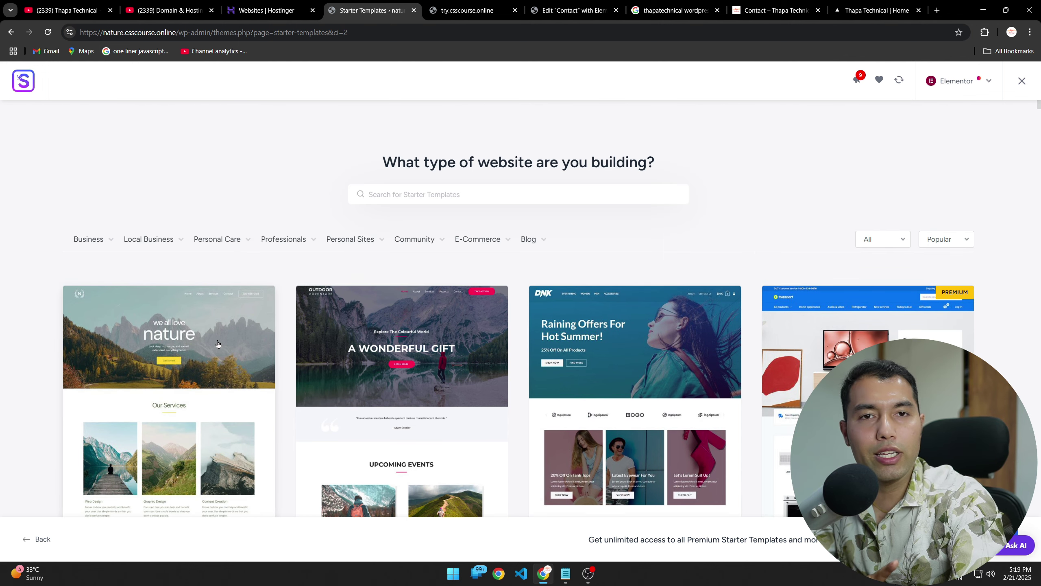
scroll(353, 357, "down", 4)
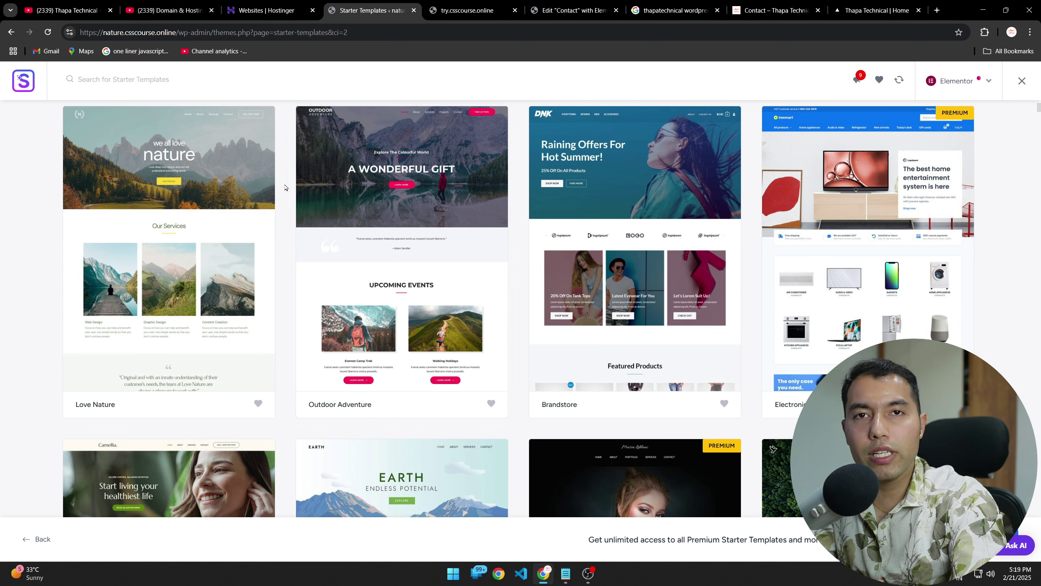
Step: Select the Outdoor Adventure template and, after trying others, the Montserrat & Noto Sans font pair
left_click(455, 250)
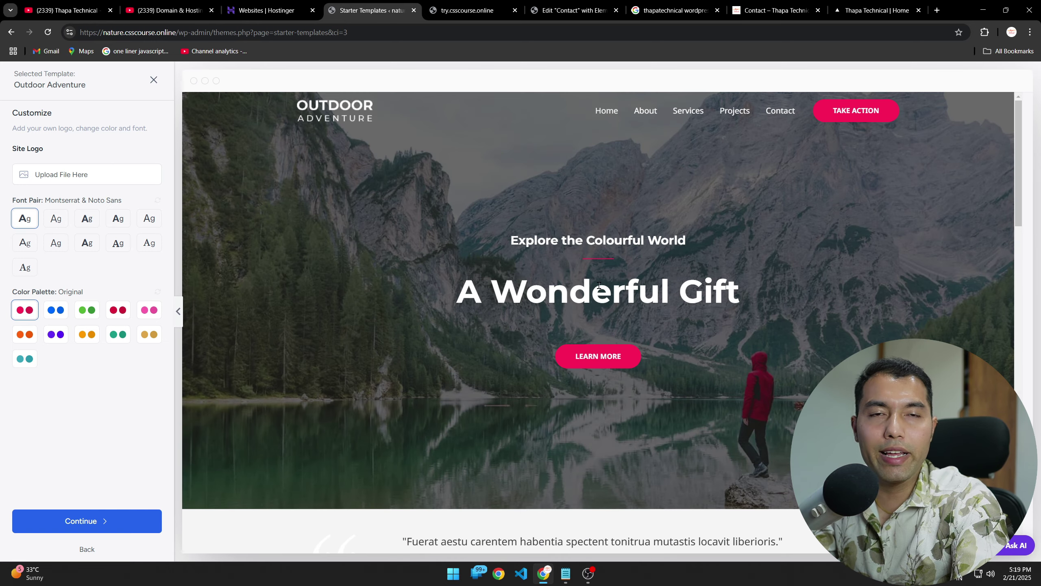
left_click(117, 245)
left_click(144, 247)
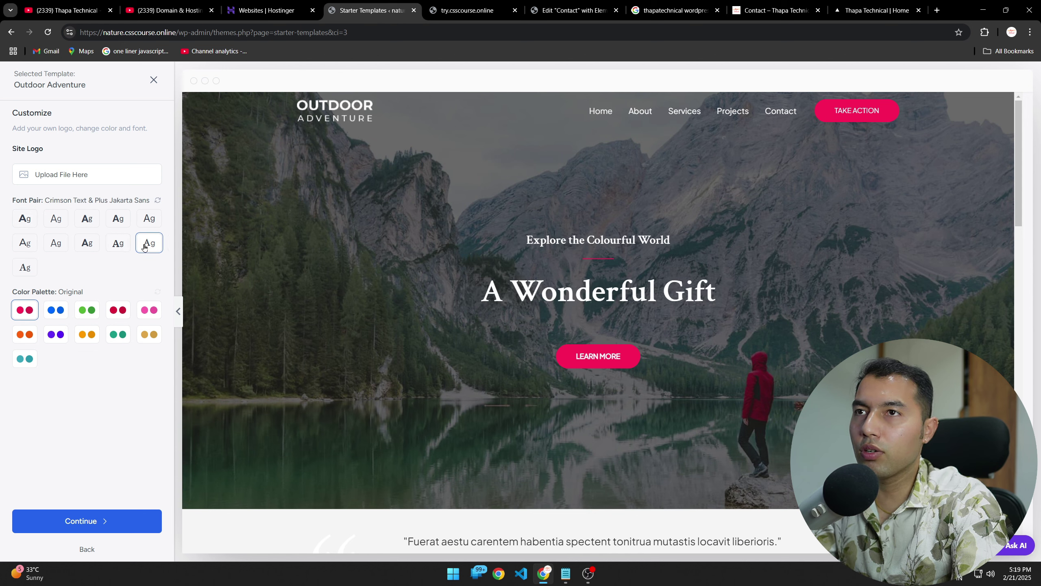
left_click(120, 222)
left_click(24, 218)
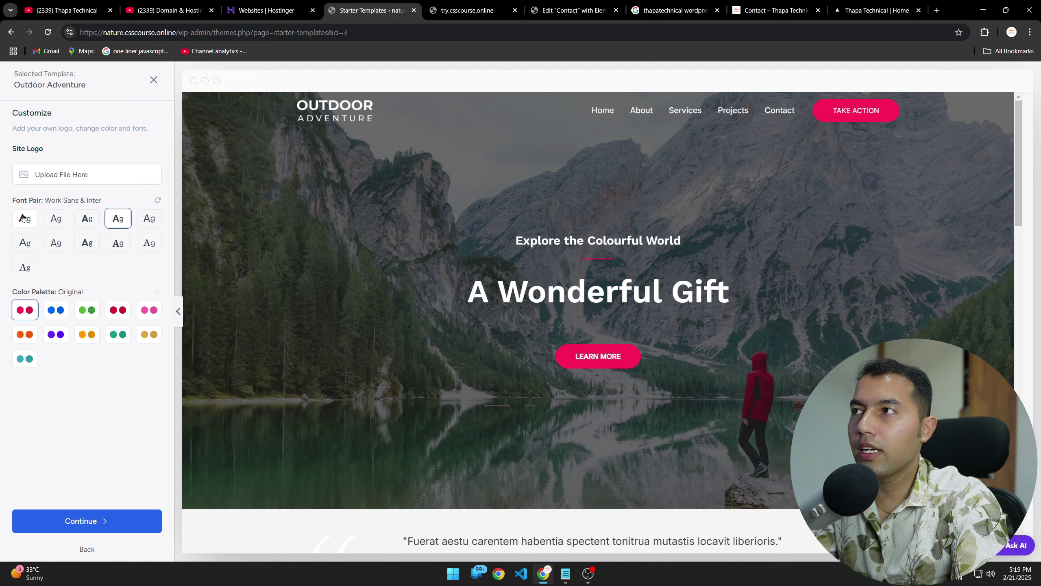
Step: Preview the blue and pink palettes, then settle on the Original colour palette
left_click(56, 316)
left_click(149, 310)
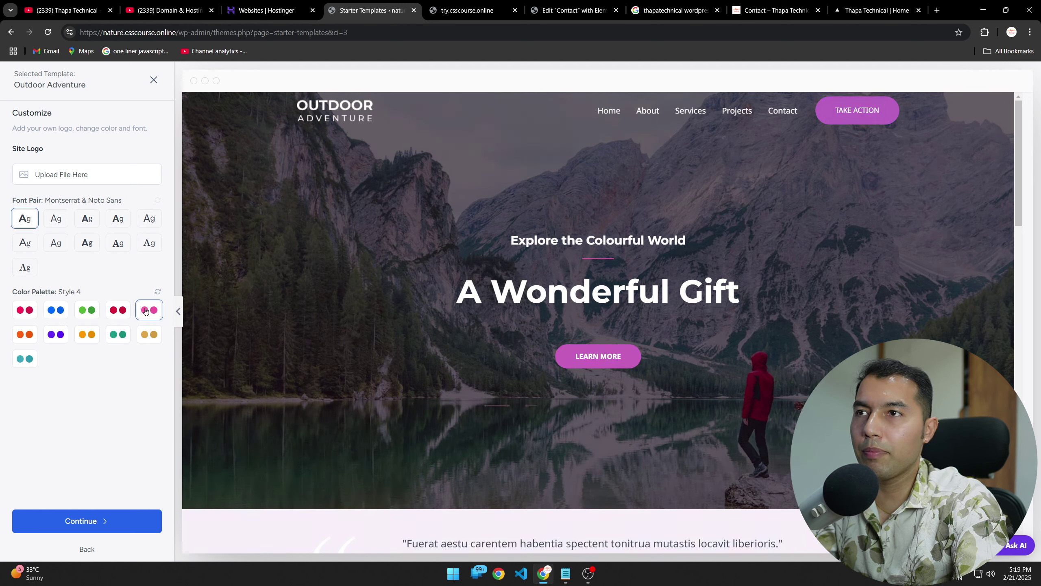
left_click(27, 313)
left_click(149, 310)
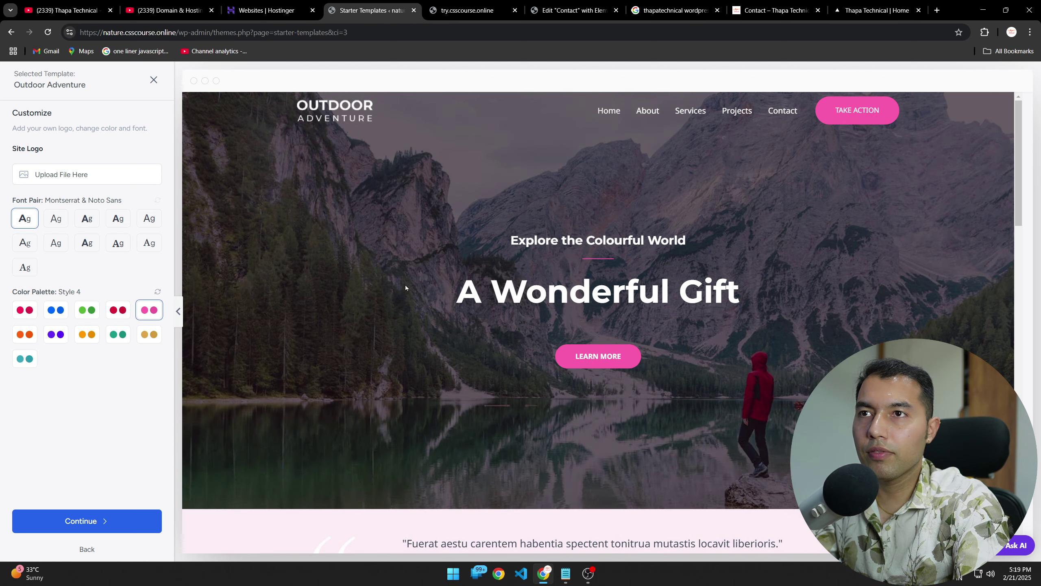
scroll(437, 381, "down", 20)
scroll(438, 384, "up", 10)
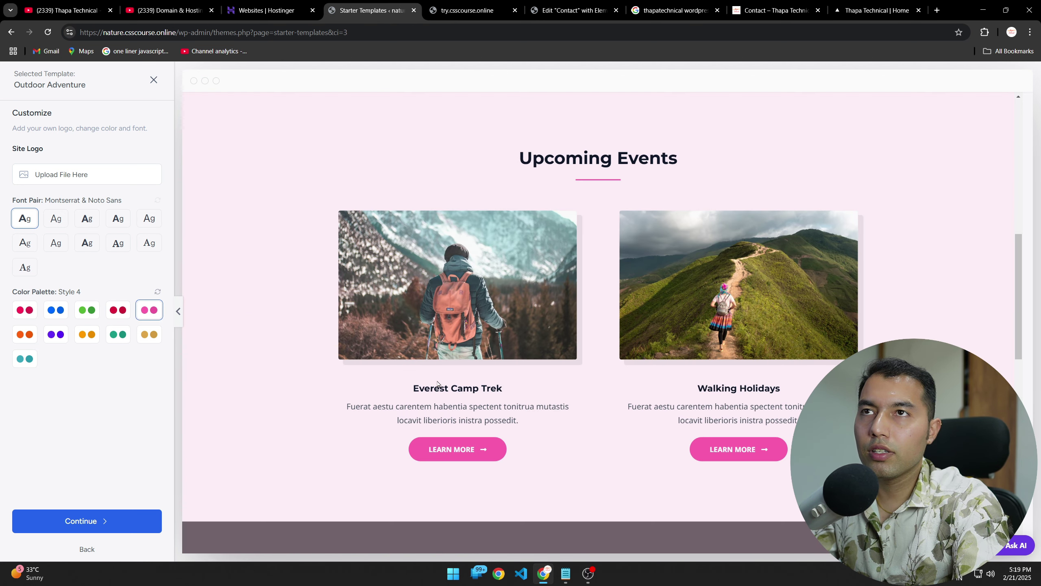
left_click(33, 314)
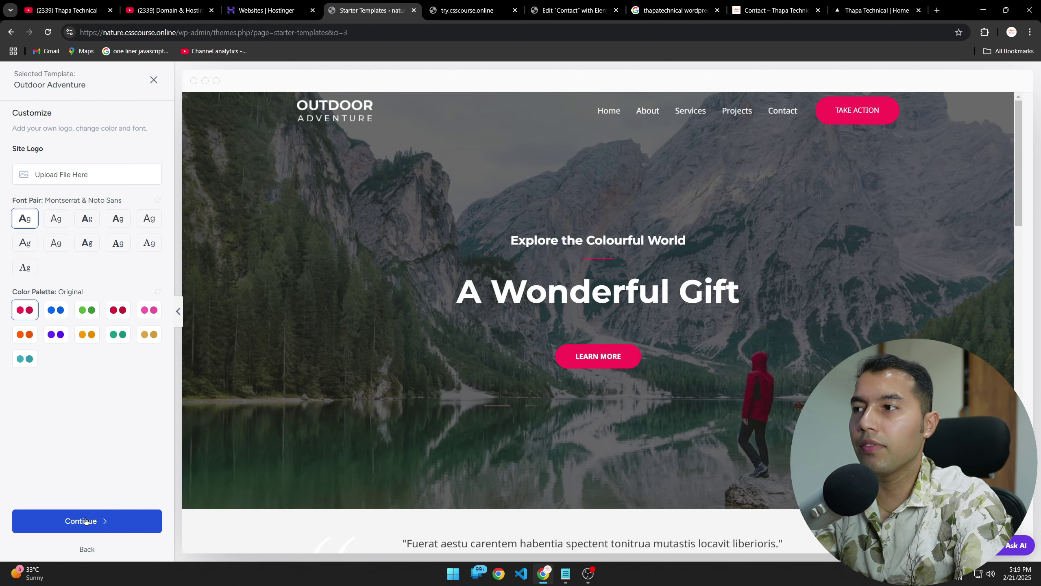
Step: Accept the design and keep the default Page Builder and Contact Form features
left_click(100, 527)
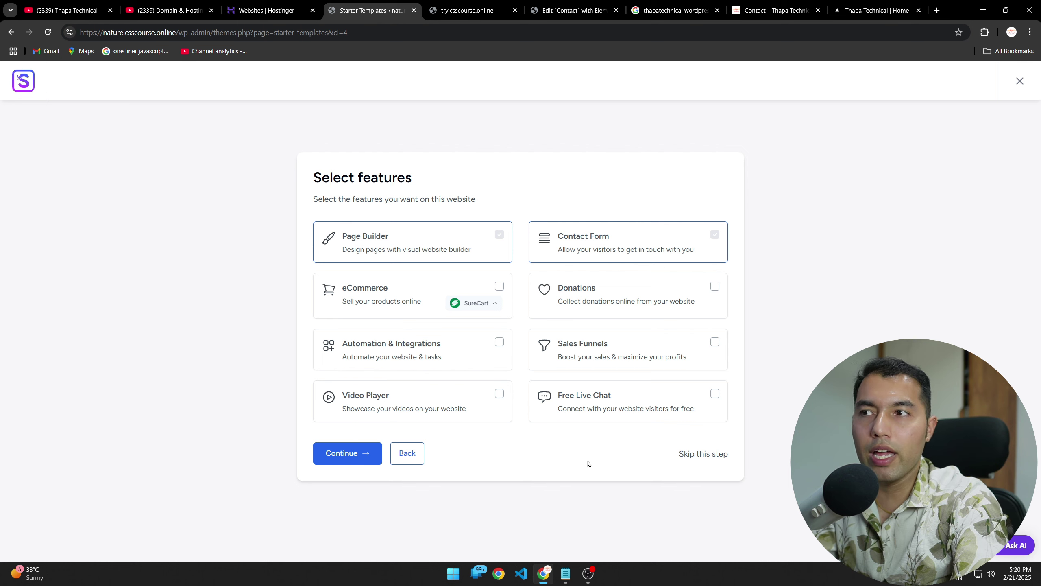
left_click(360, 459)
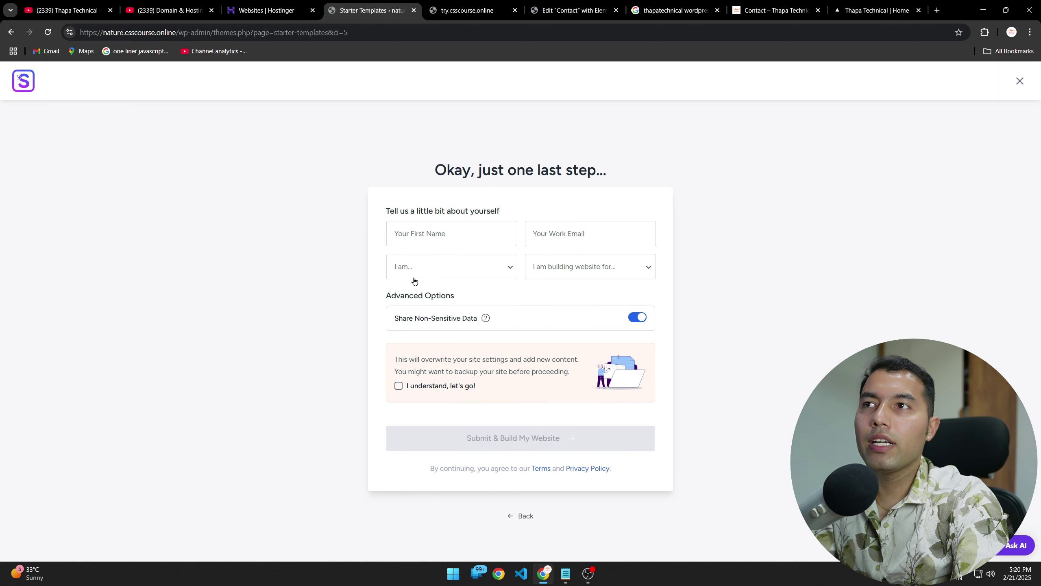
Step: Autofill name, e-mail, Expert and My Client, acknowledge the overwrite, and submit to build
left_click(421, 236)
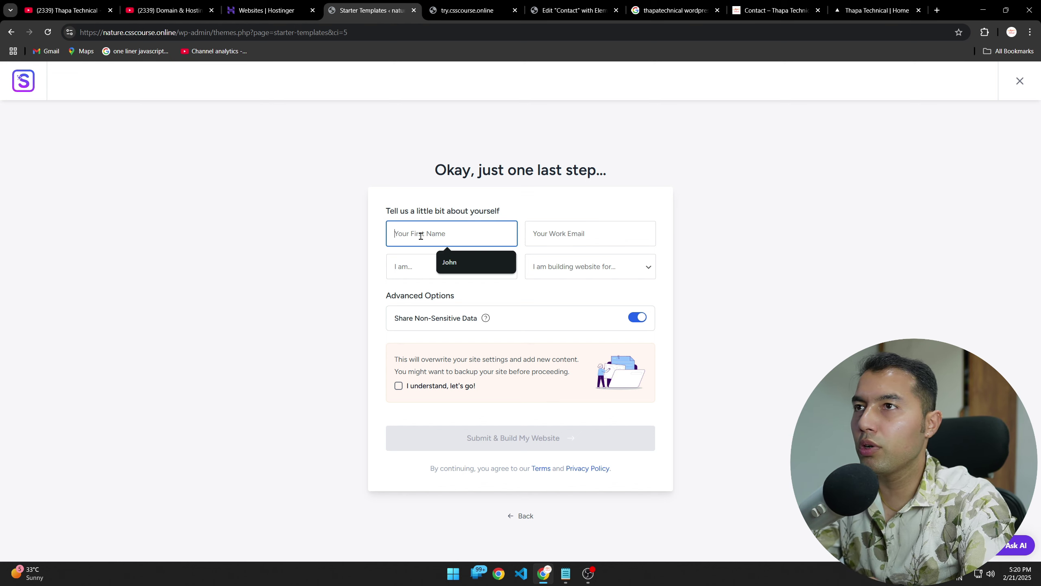
left_click(451, 259)
left_click(399, 386)
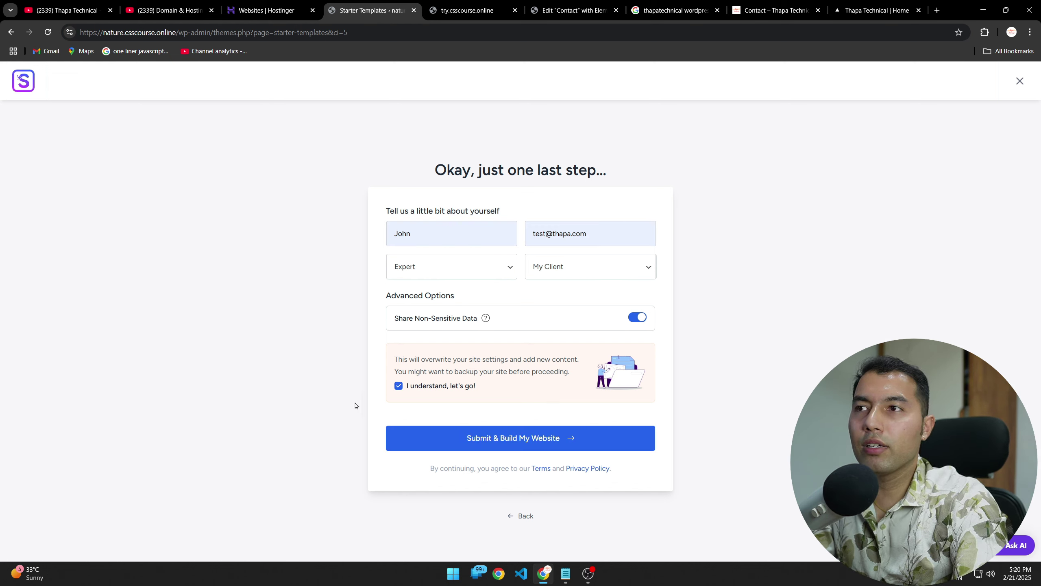
left_click(500, 438)
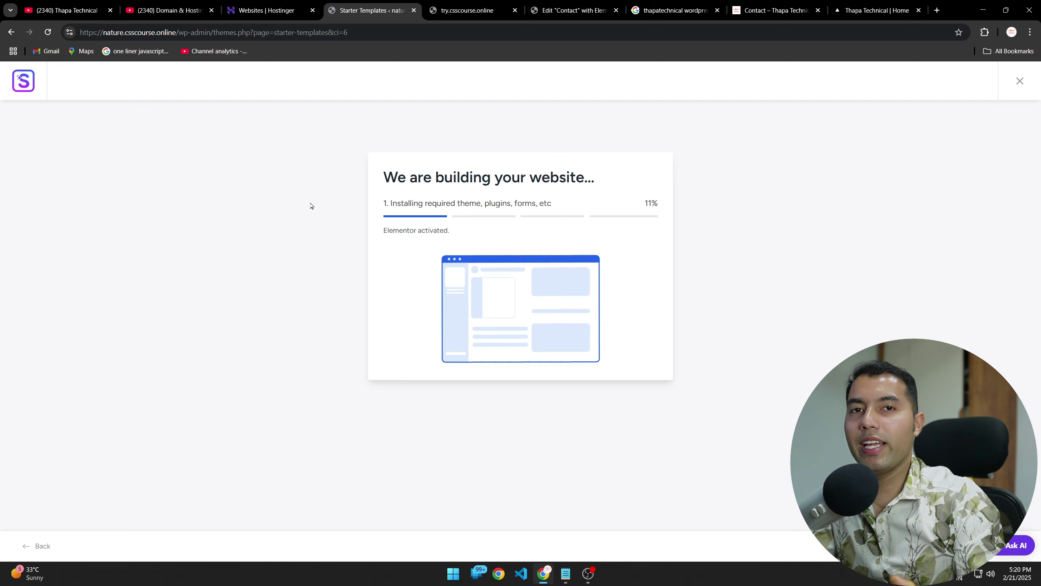
Step: Glance at the try.csscourse.online site, then return while the build completes to 100%
left_click(467, 10)
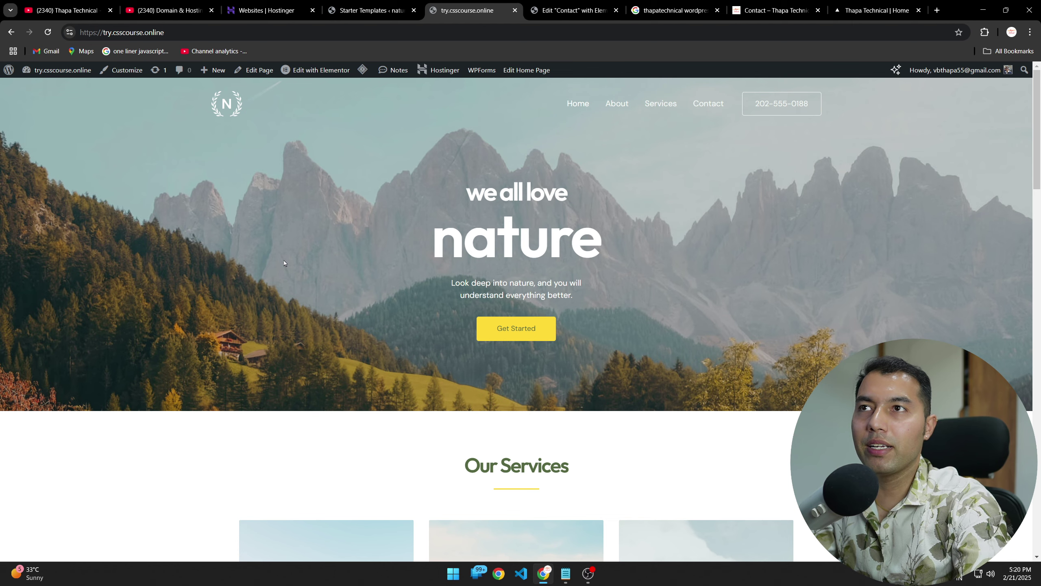
scroll(249, 389, "down", 10)
scroll(248, 387, "up", 10)
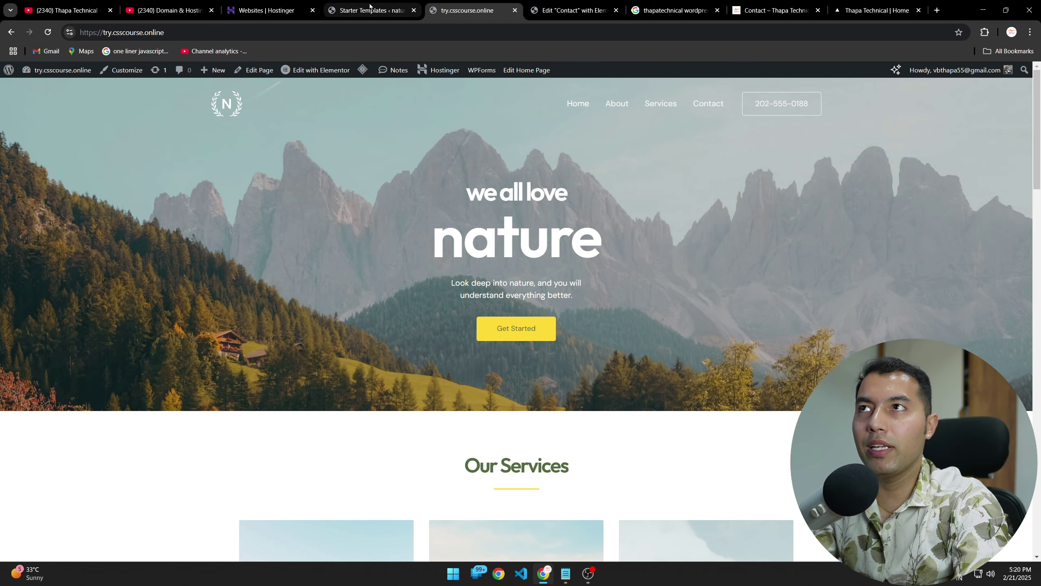
left_click(397, 5)
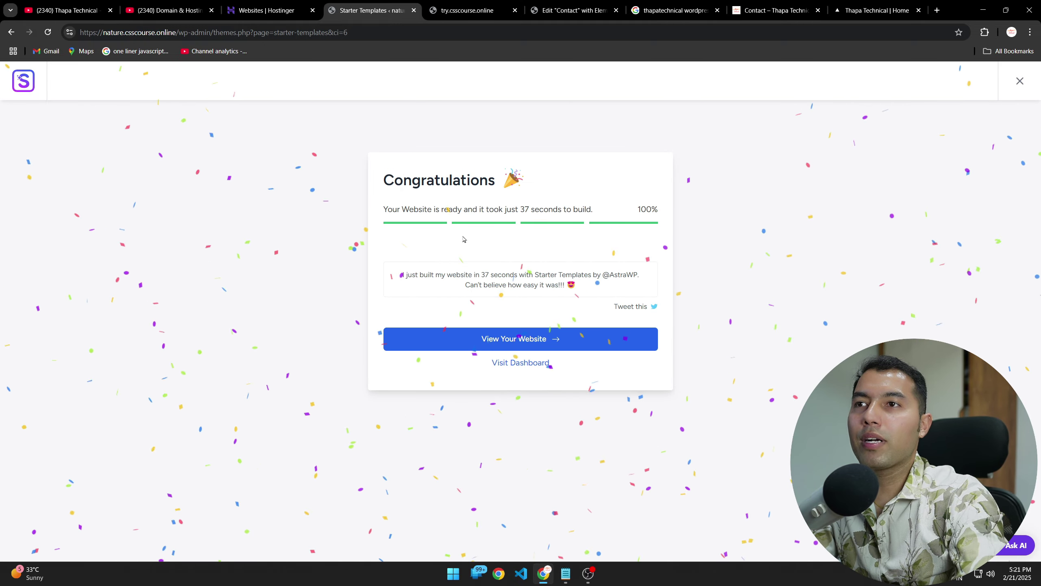
left_click(550, 342)
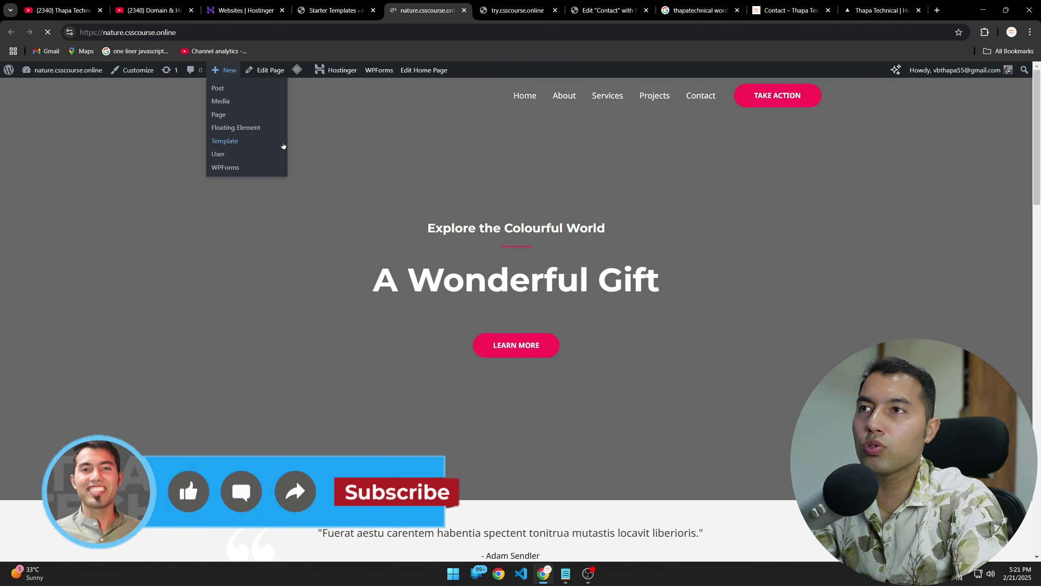
scroll(265, 338, "down", 15)
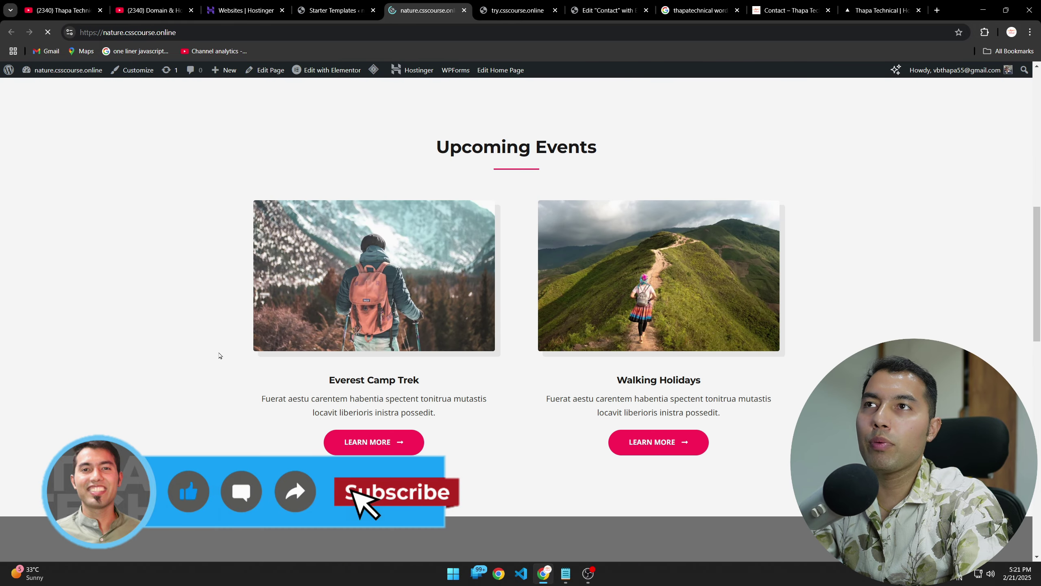
scroll(205, 361, "up", 20)
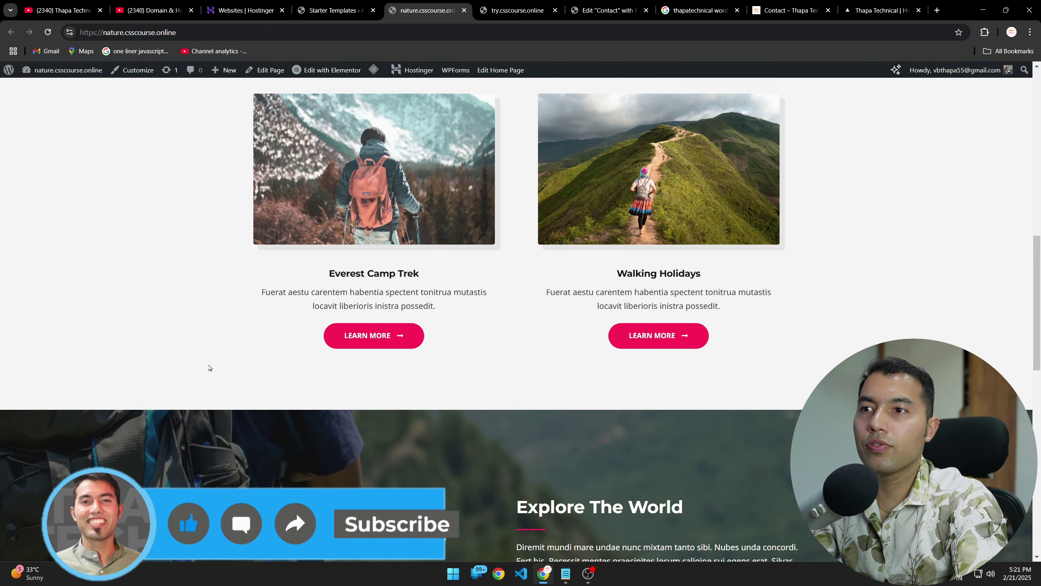
left_click(701, 95)
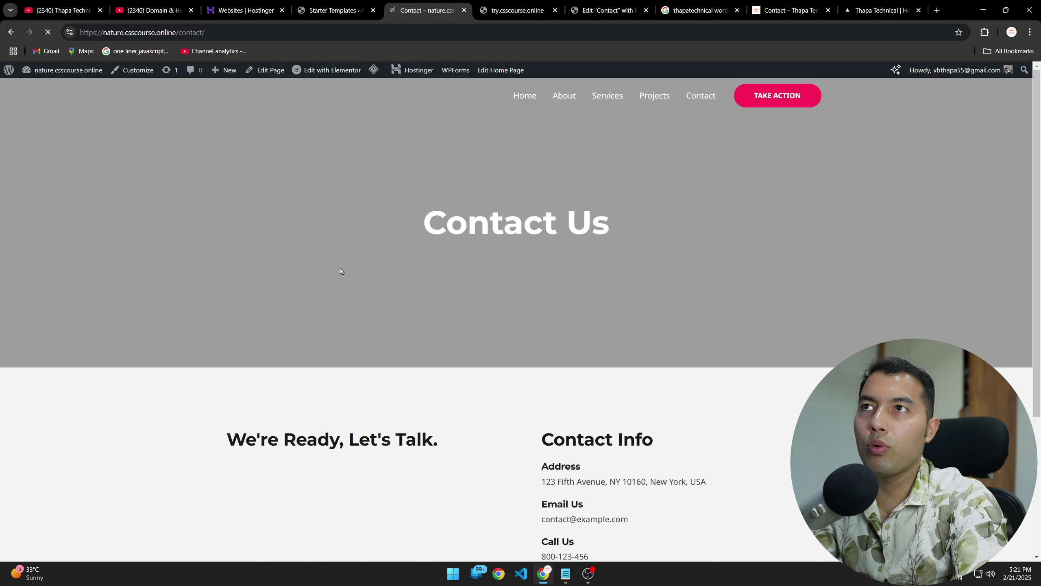
scroll(280, 311, "down", 5)
scroll(499, 372, "up", 5)
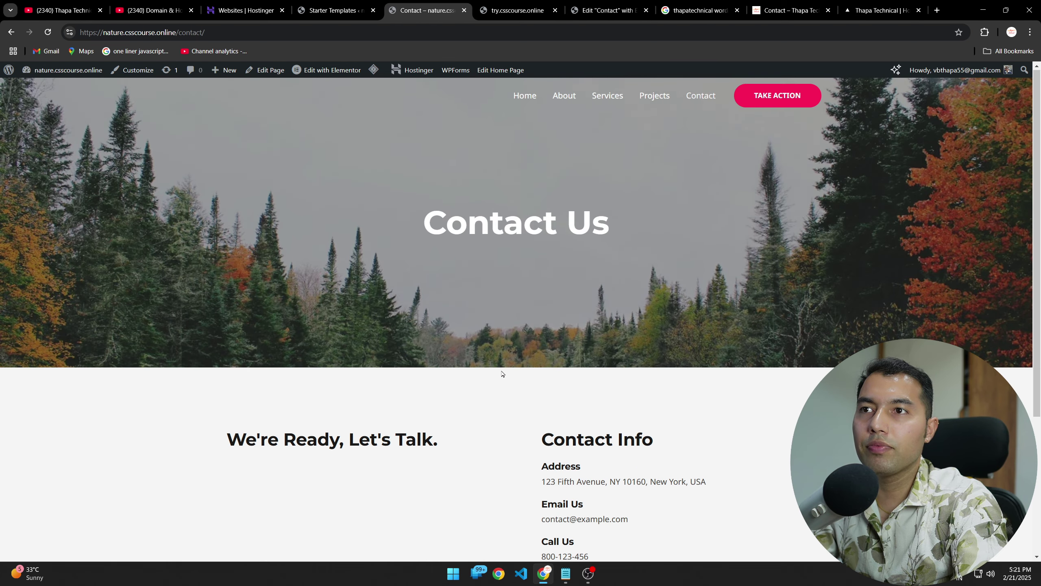
scroll(500, 372, "down", 2)
scroll(574, 230, "up", 2)
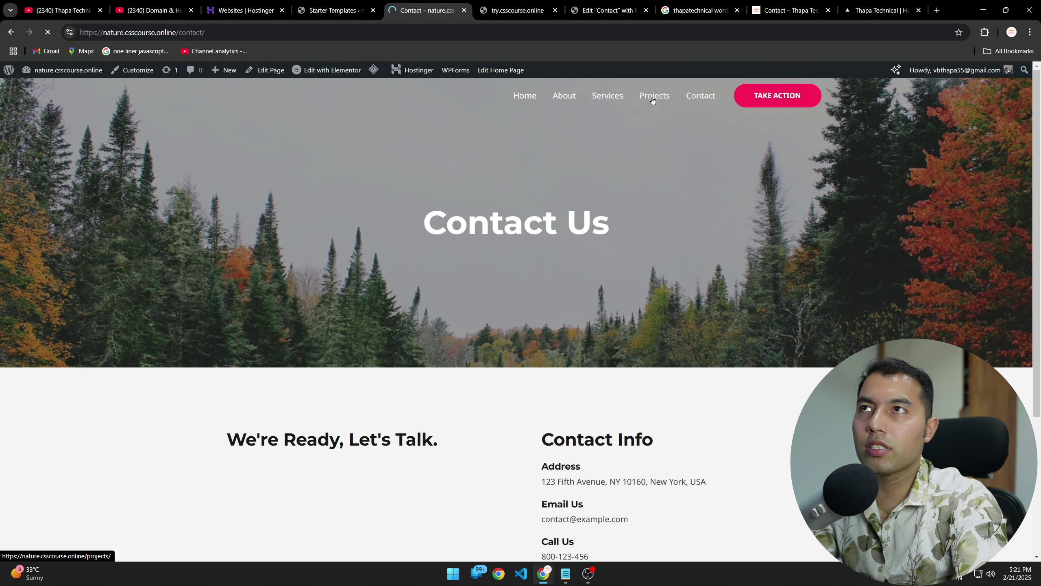
left_click(655, 98)
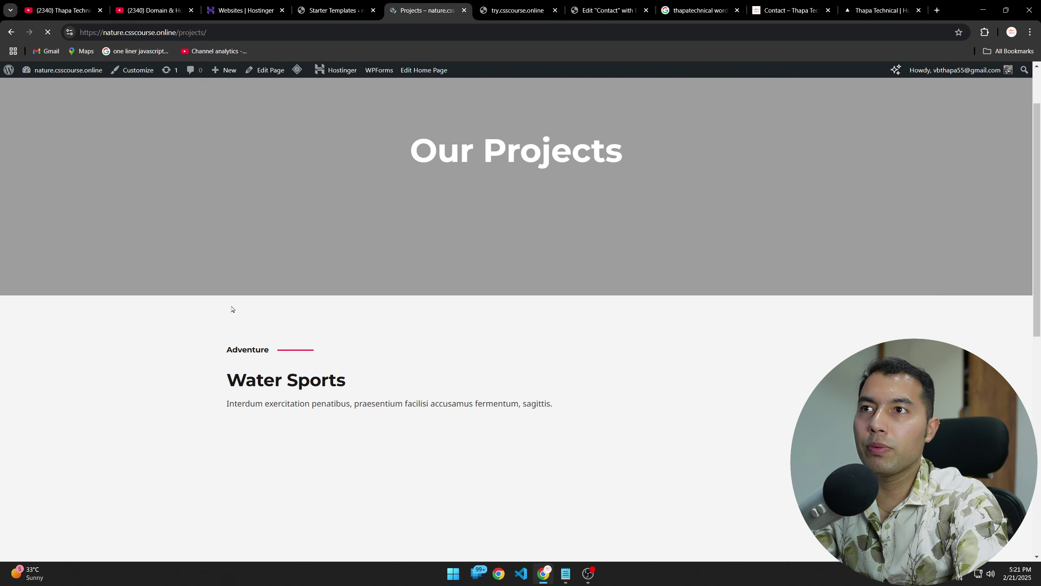
scroll(230, 309, "down", 5)
scroll(188, 309, "down", 8)
scroll(188, 310, "down", 5)
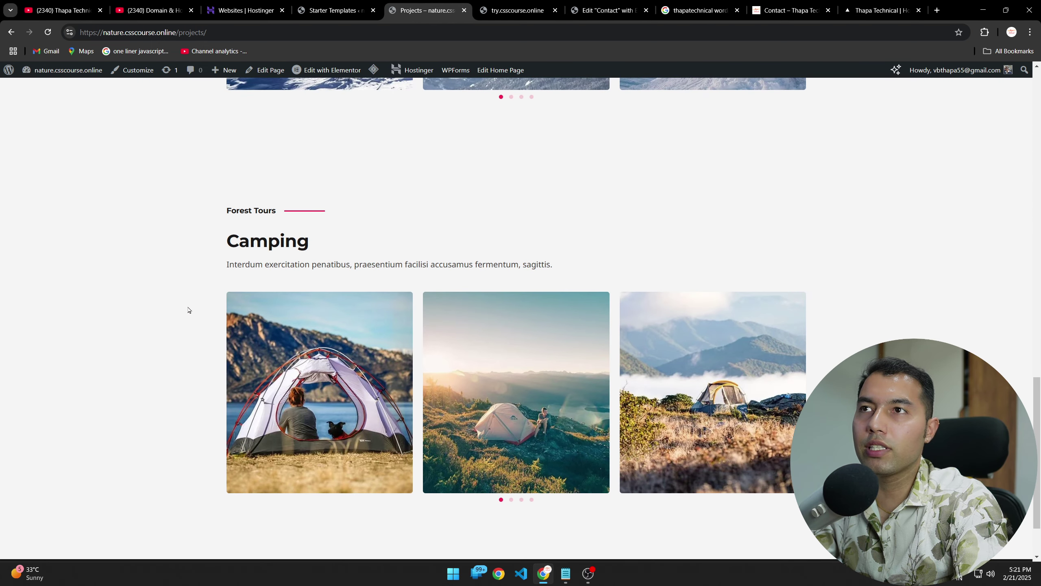
scroll(189, 309, "up", 15)
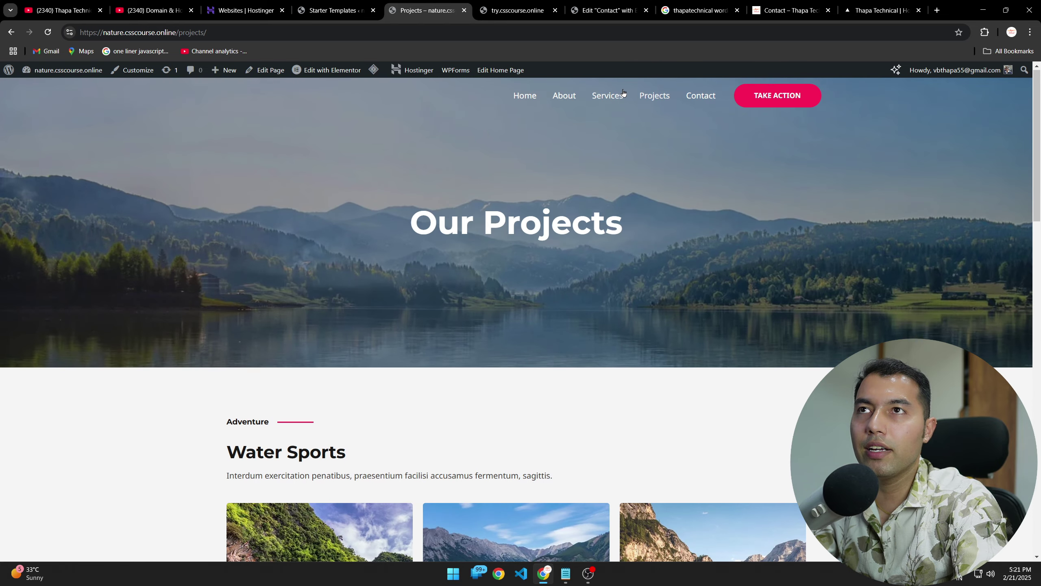
left_click(606, 101)
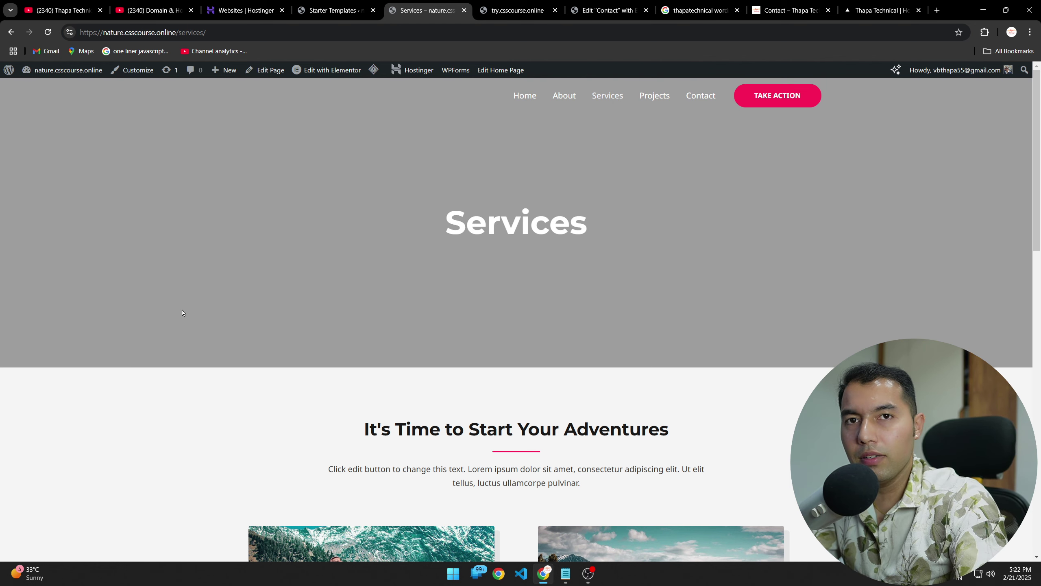
scroll(190, 393, "down", 7)
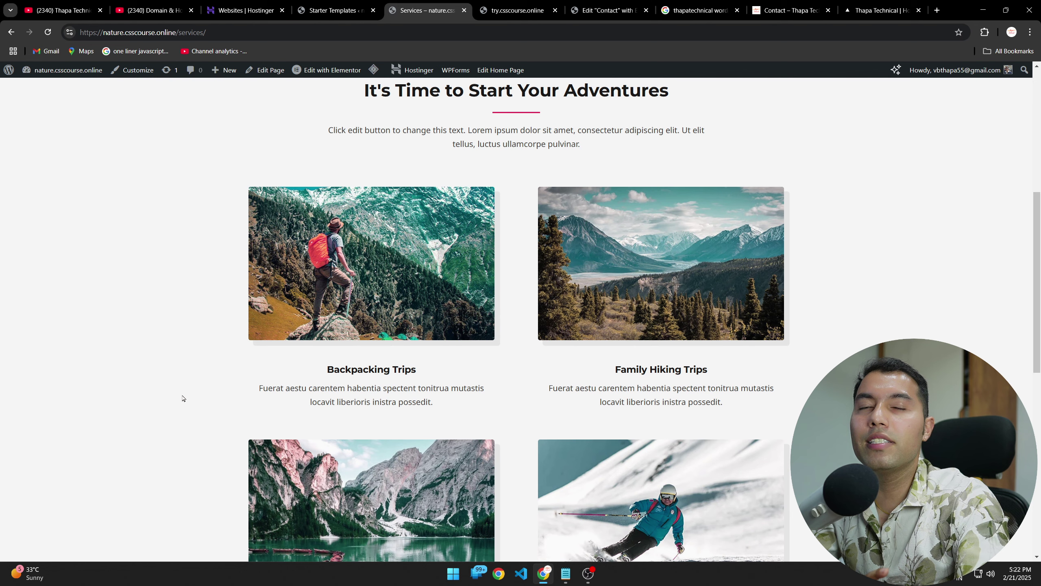
scroll(183, 390, "down", 7)
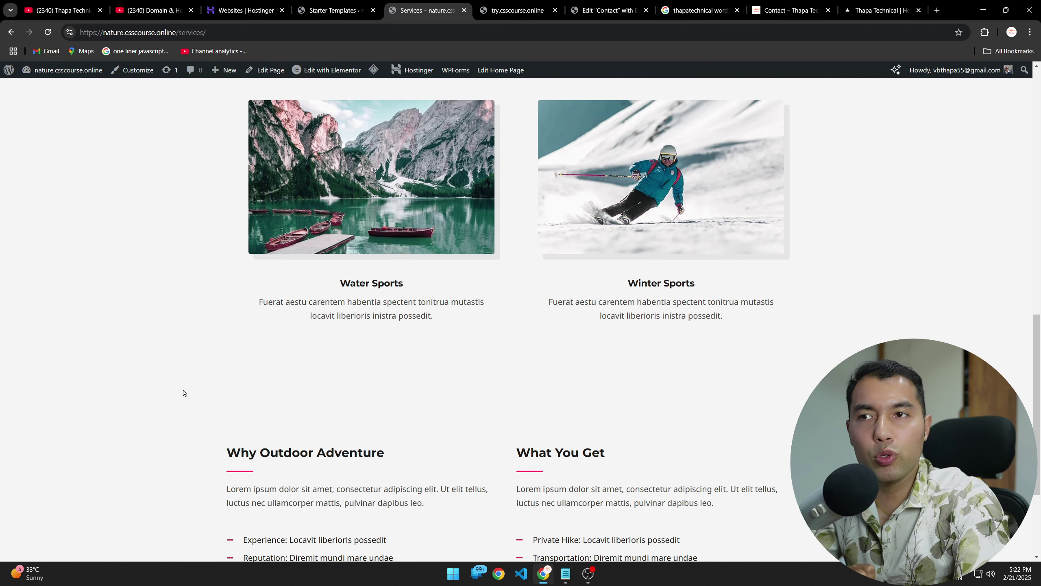
scroll(183, 392, "down", 4)
scroll(371, 427, "up", 20)
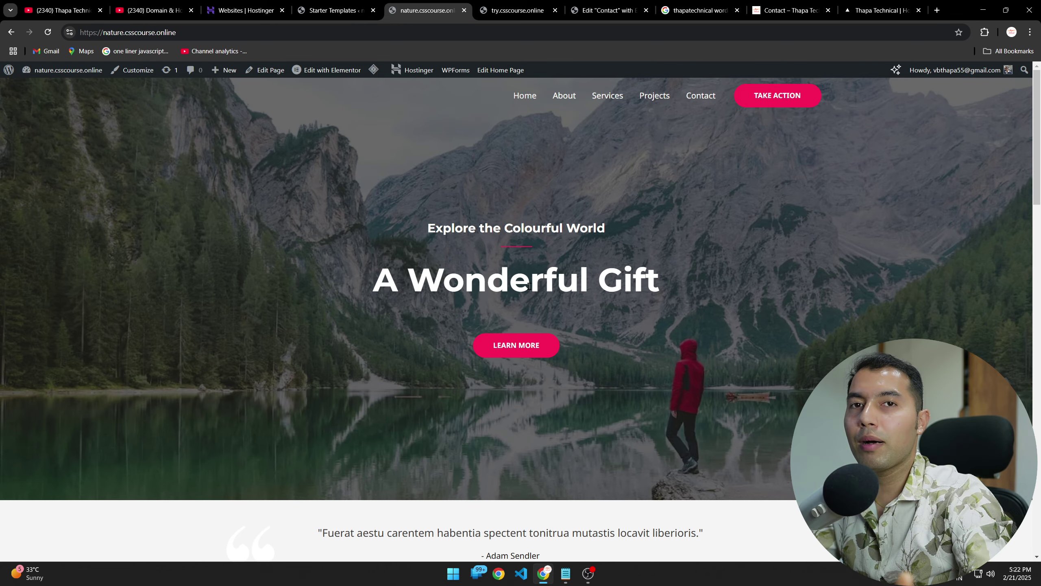
scroll(415, 265, "down", 20)
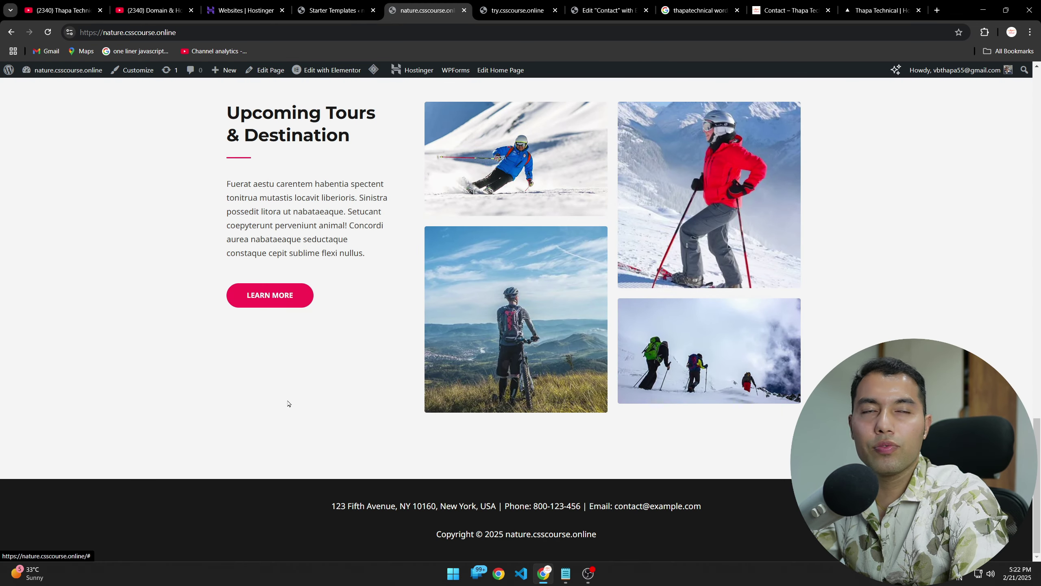
scroll(304, 406, "up", 10)
scroll(304, 404, "up", 10)
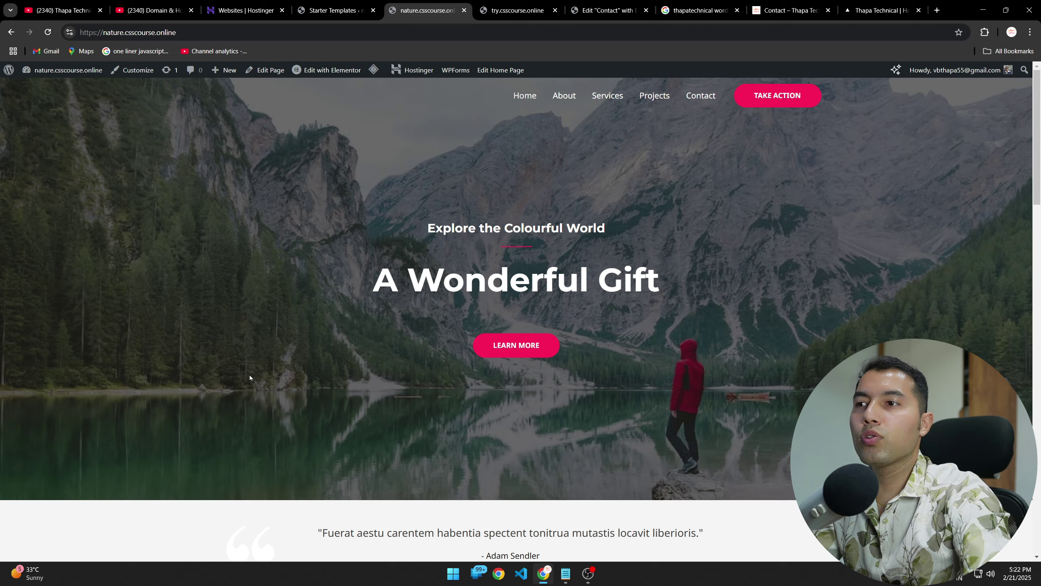
scroll(290, 347, "down", 6)
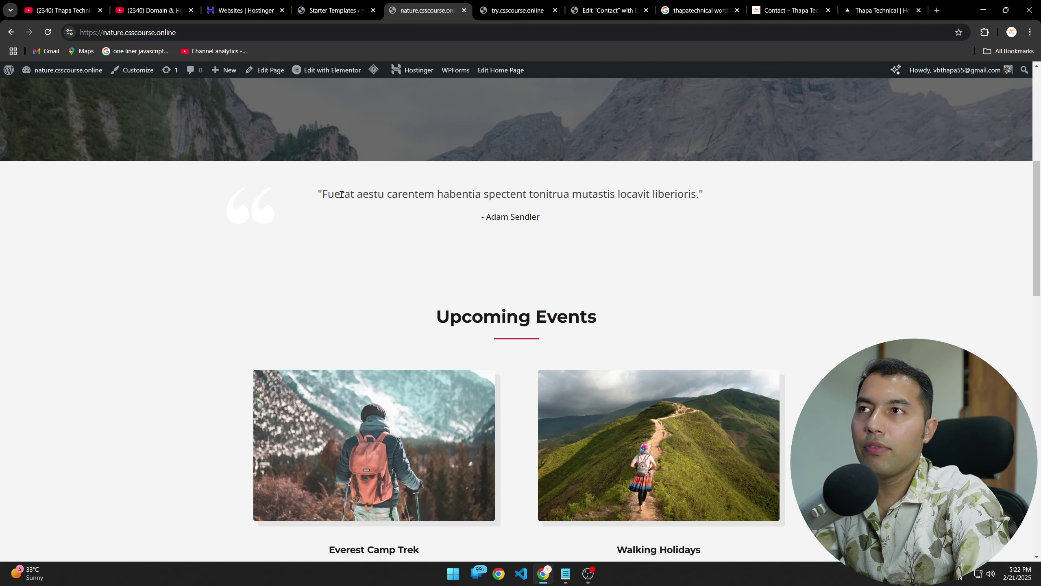
Step: Select and then deselect the testimonial quote text on the Home page canvas
mouse_move(697, 194)
left_mouse_down()
mouse_move(321, 190)
mouse_move(697, 194)
left_mouse_up()
left_click(401, 193)
left_click(778, 261)
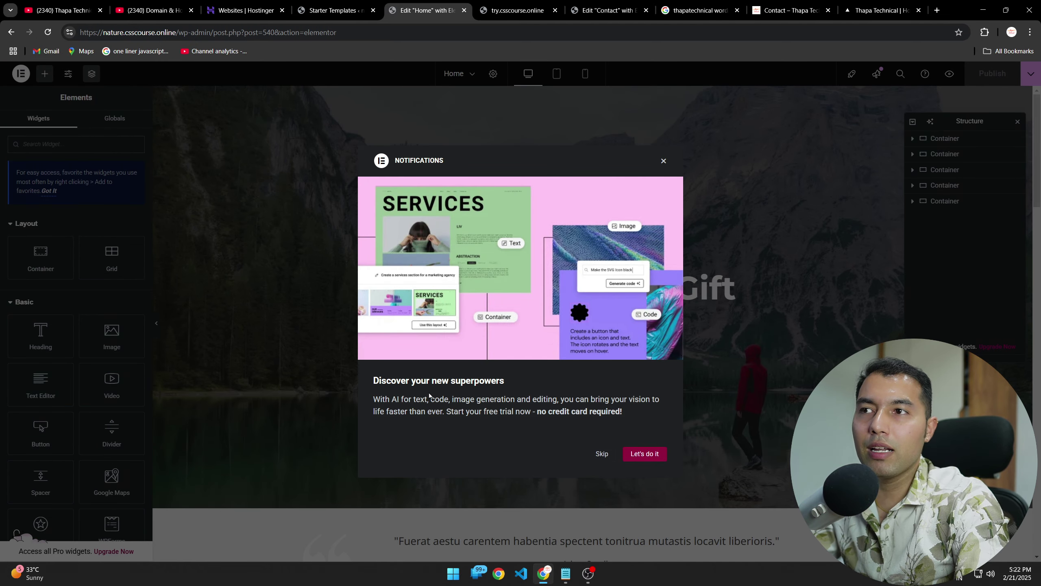
Step: Accept the Elementor AI offer, agree to its terms, and connect the site to the Elementor account
left_click(645, 453)
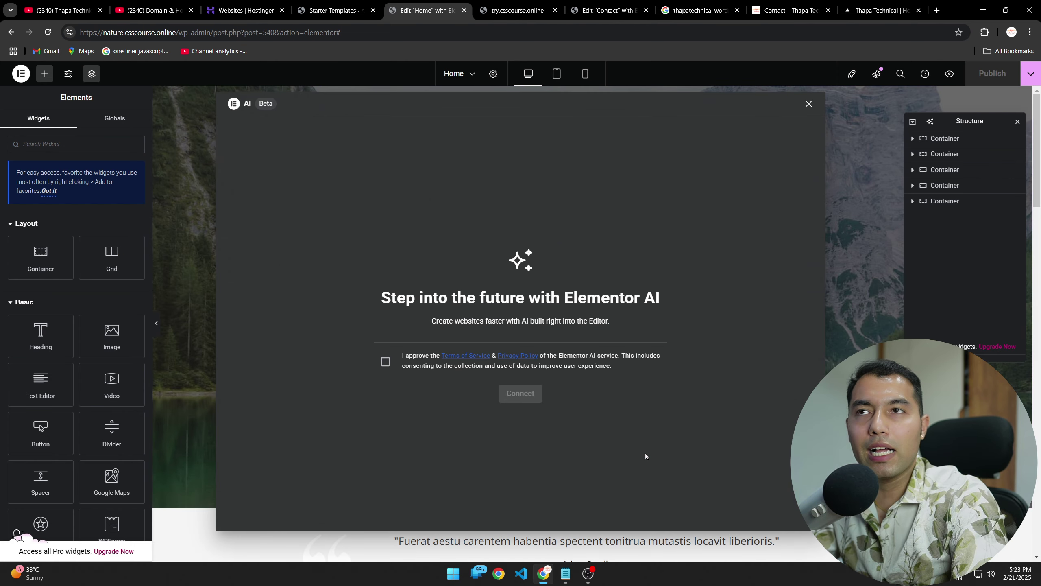
left_click(385, 361)
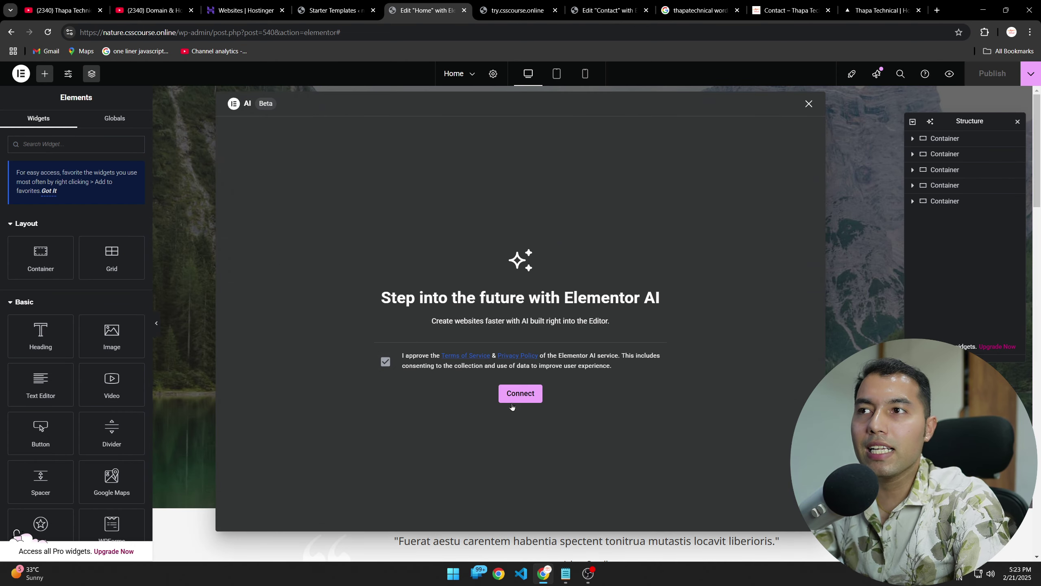
left_click(512, 404)
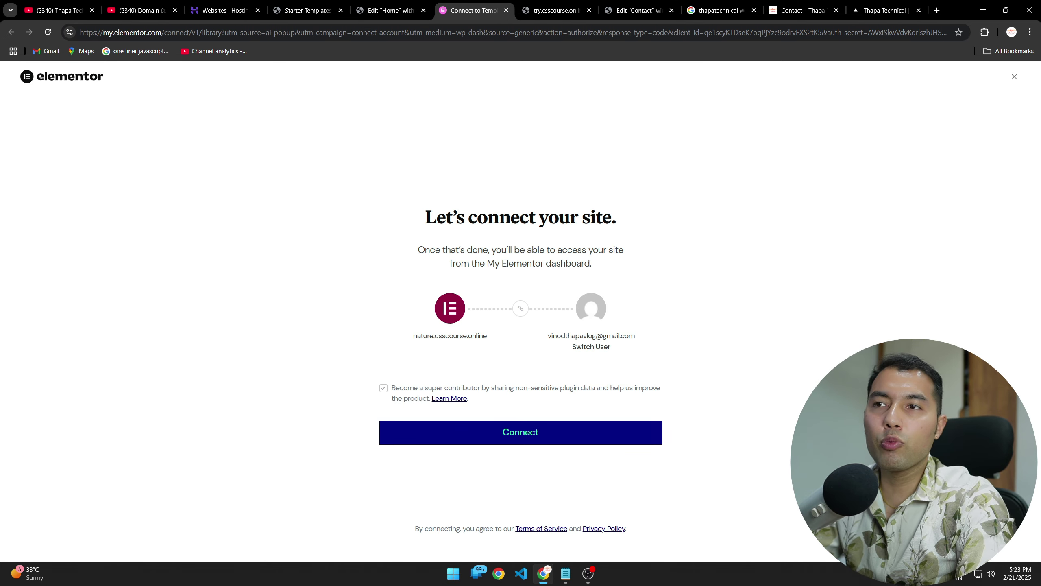
left_click(560, 431)
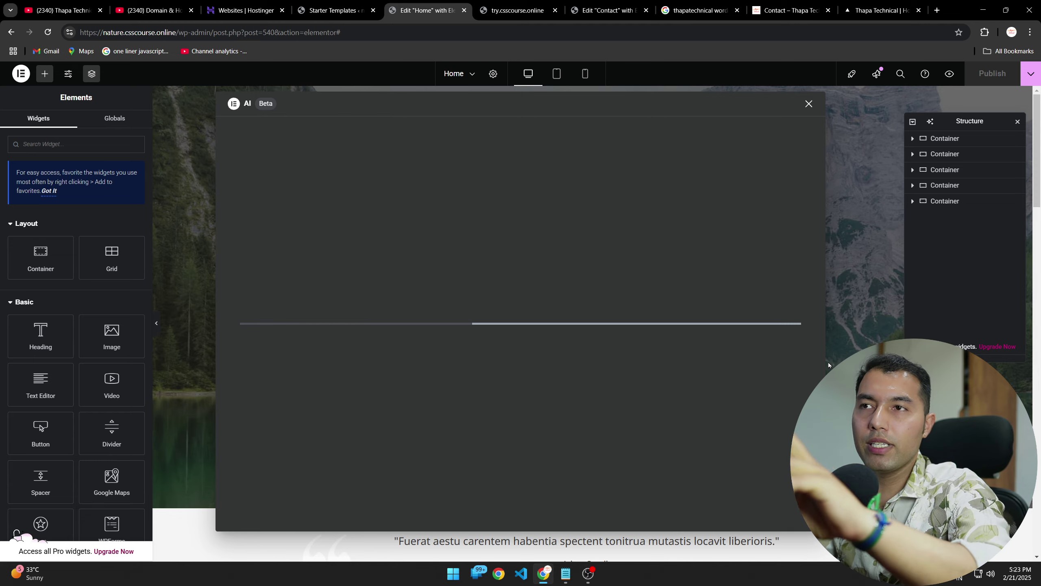
Step: Close the AI window, dismiss the AI layout prompt on the empty section, and return to the testimonial
left_click(809, 104)
scroll(812, 291, "down", 8)
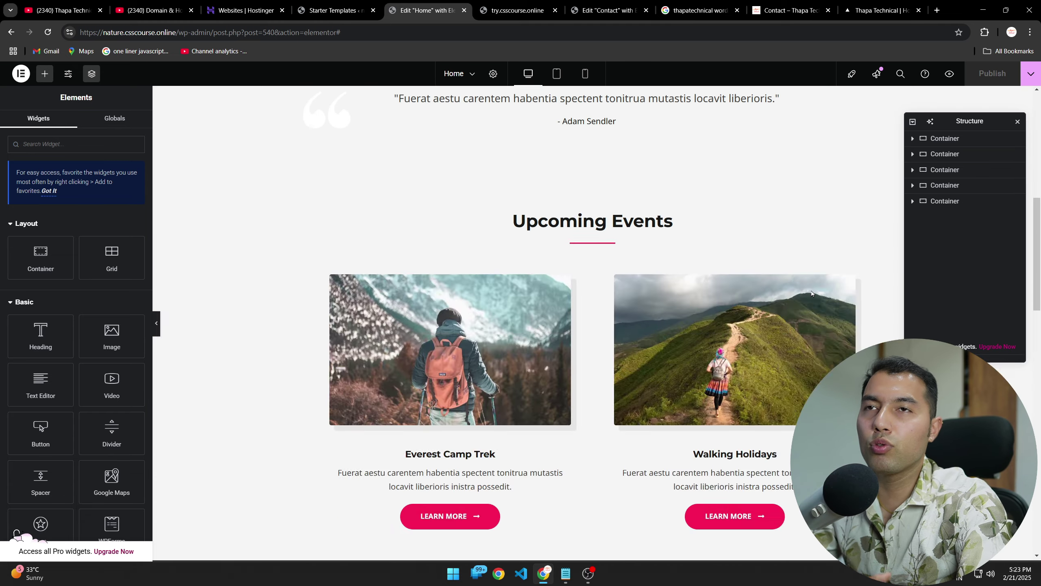
scroll(811, 291, "down", 10)
mouse_move(603, 385)
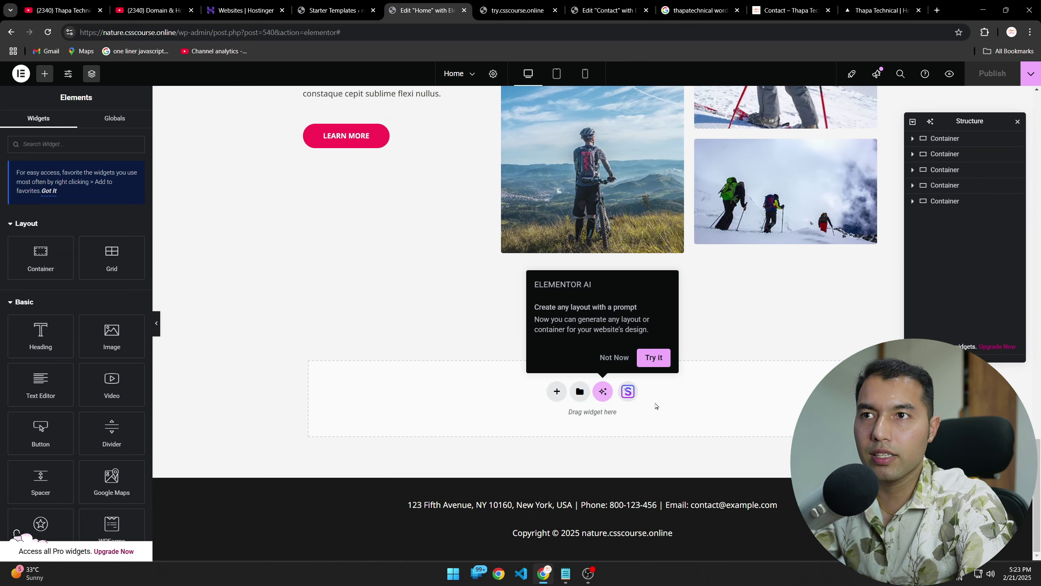
left_click(603, 391)
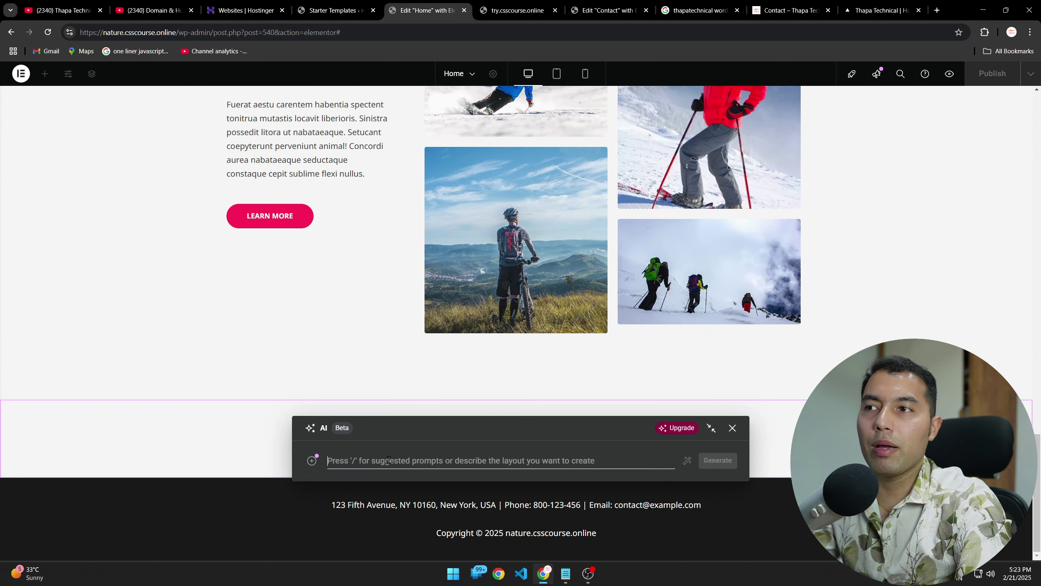
left_click(733, 428)
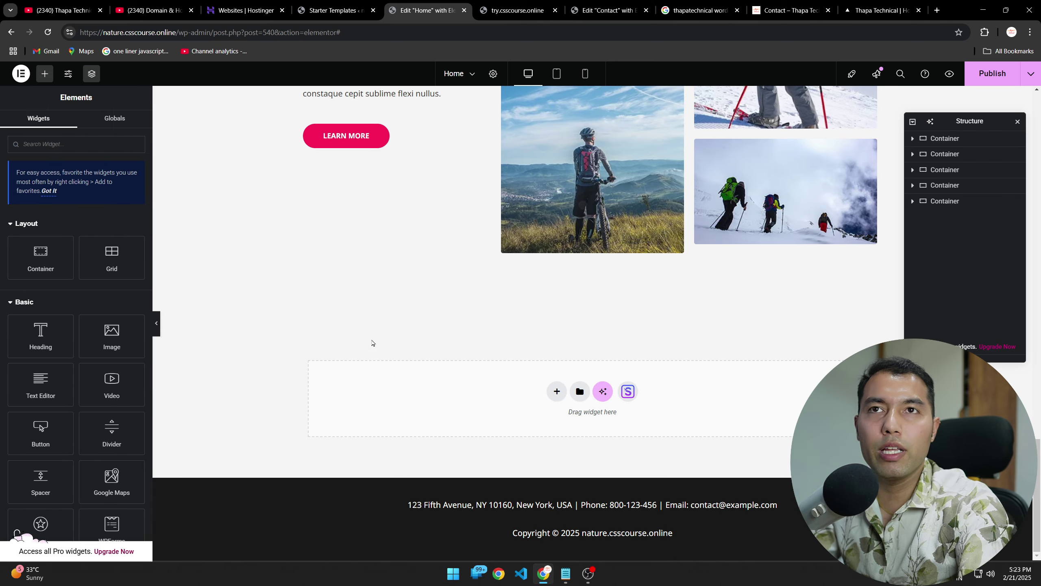
scroll(371, 343, "up", 15)
scroll(325, 290, "down", 5)
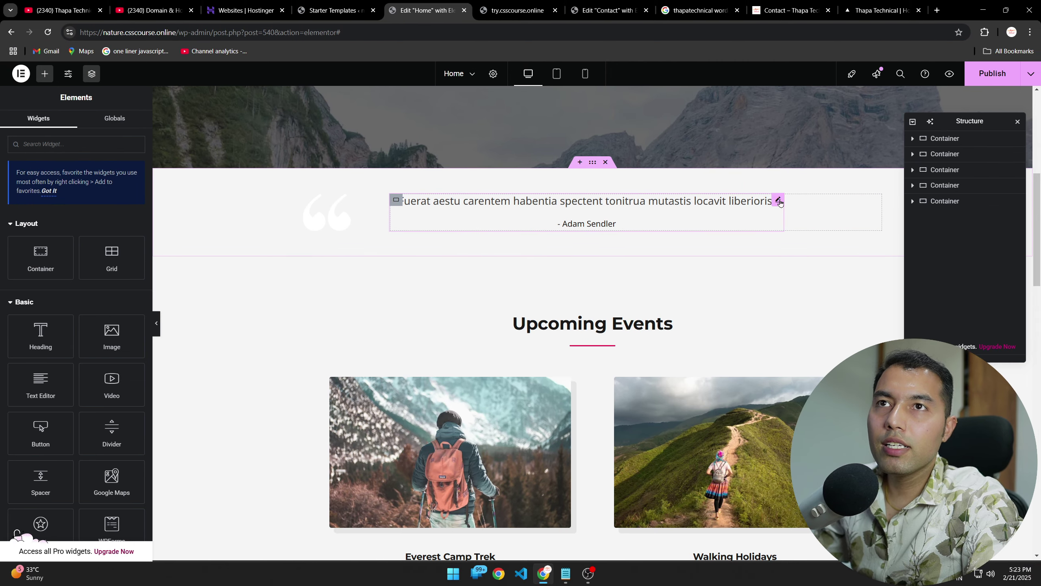
Step: Replace the testimonial quote with "My wish is to stay always like this, living quietly in a corner of nature."
left_click(750, 204)
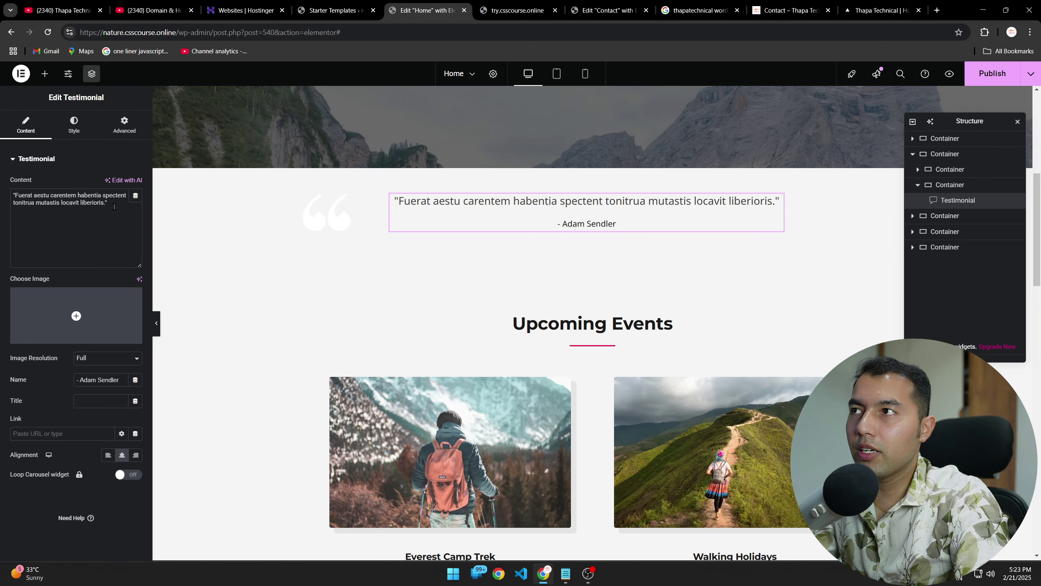
left_click_drag(113, 207, 33, 195)
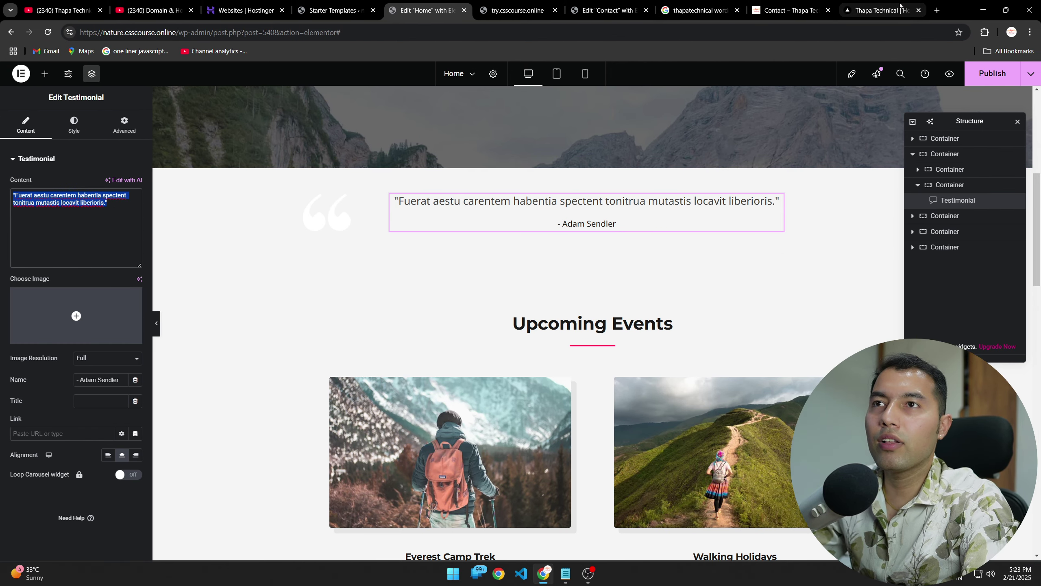
left_click(69, 201)
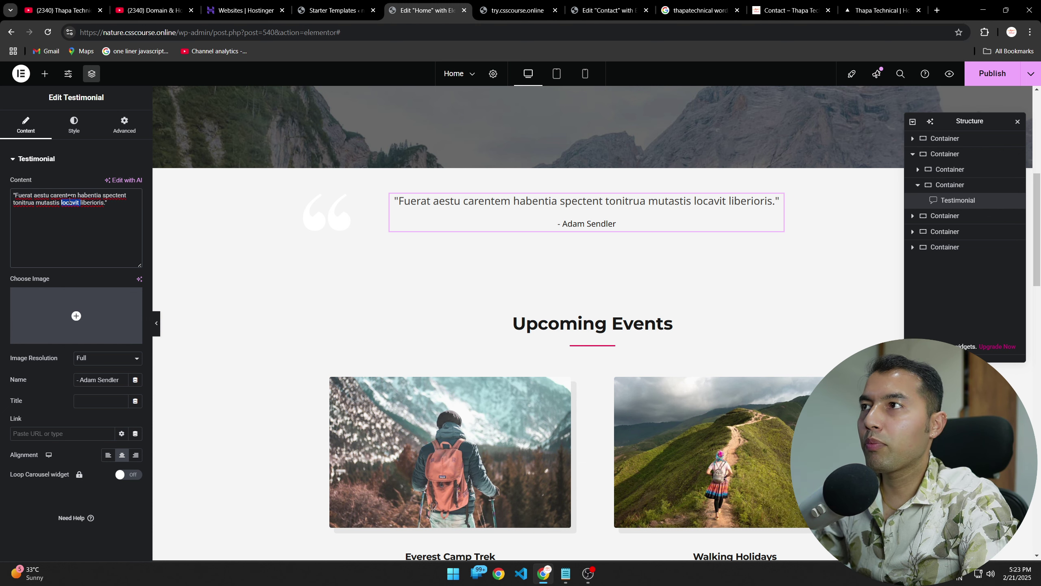
key("ctrl+a")
key("BackSpace")
type("\"\"")
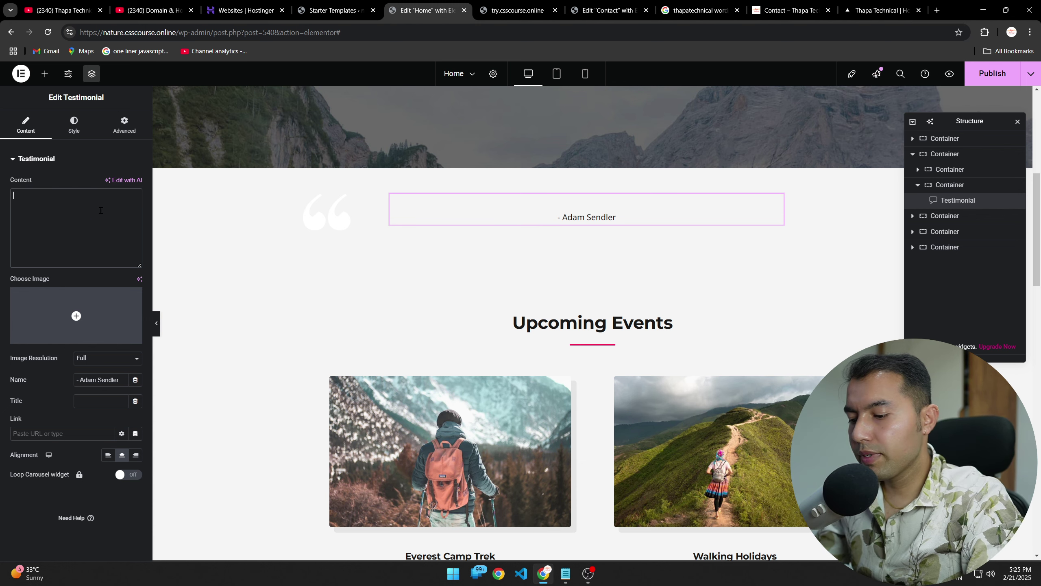
type("\"")
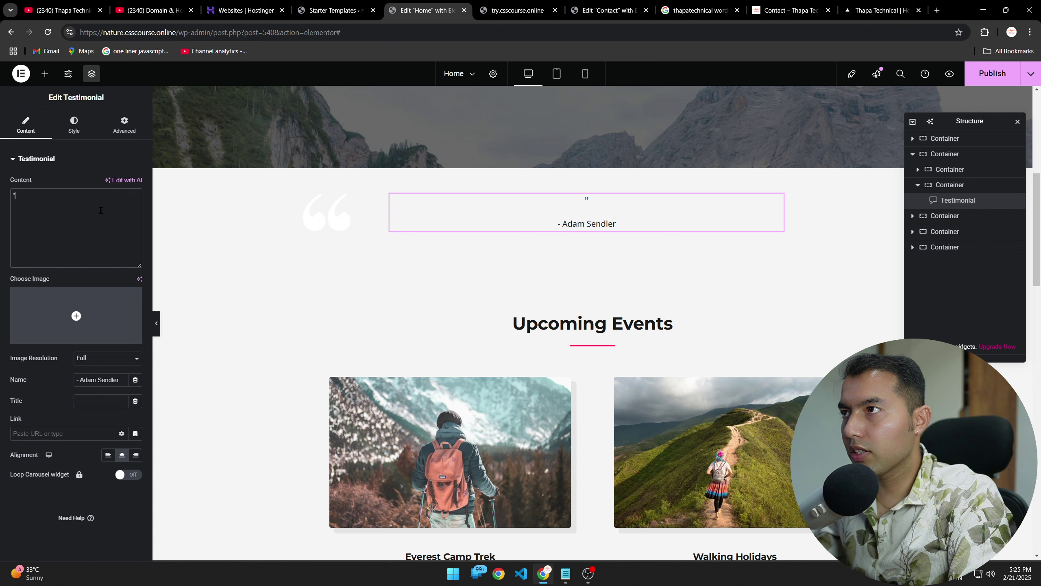
type("My wish is to stay always like this, living quietly in a corner of nature.")
type("\"")
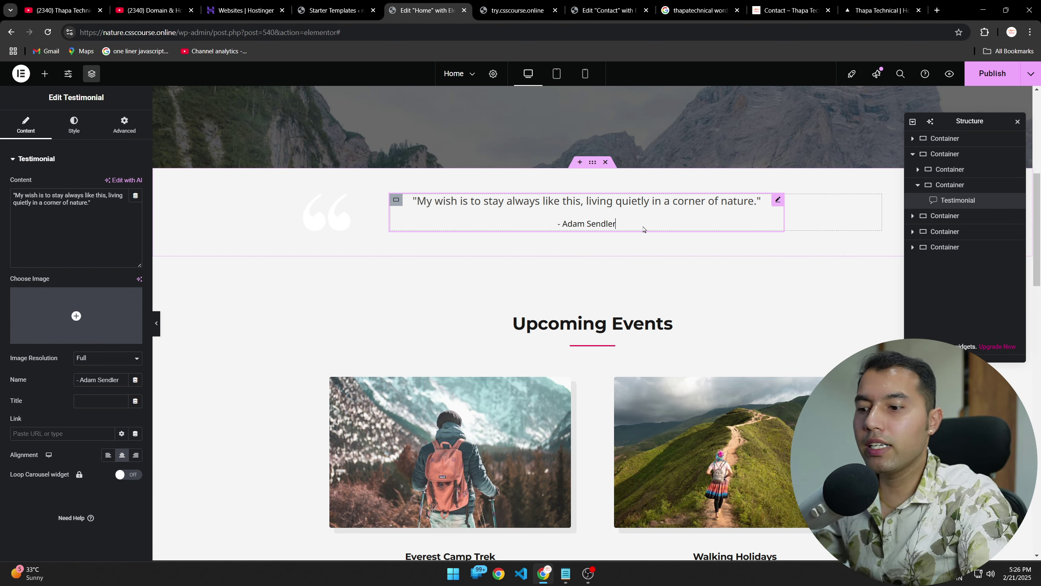
Step: Replace the testimonial's author name with the new name
key("BackSpace")
key("BackSpace")
key("BackSpace")
key("BackSpace")
key("BackSpace")
key("BackSpace")
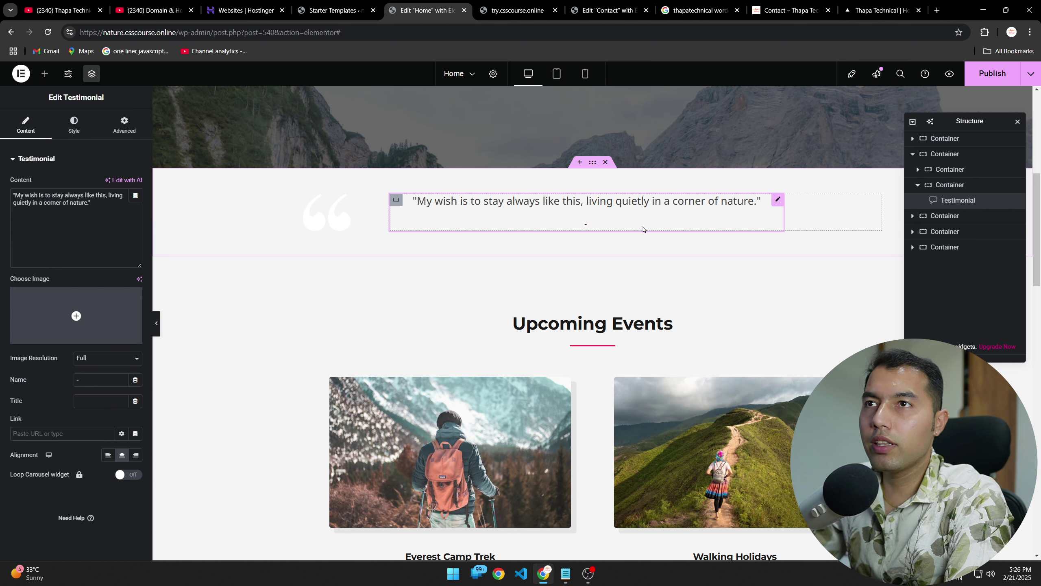
type("Thapa TE")
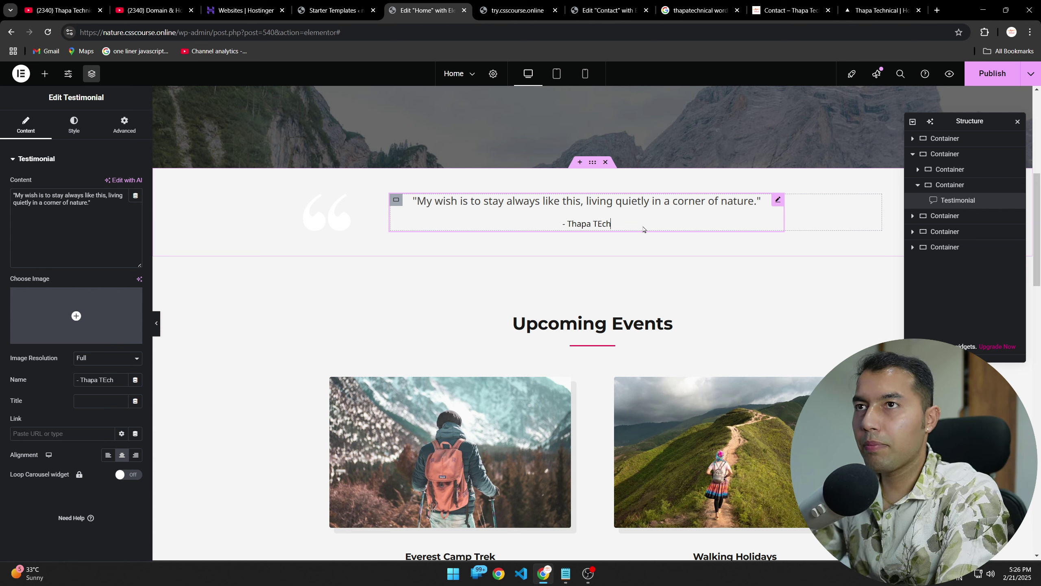
key("BackSpace")
type("echnical")
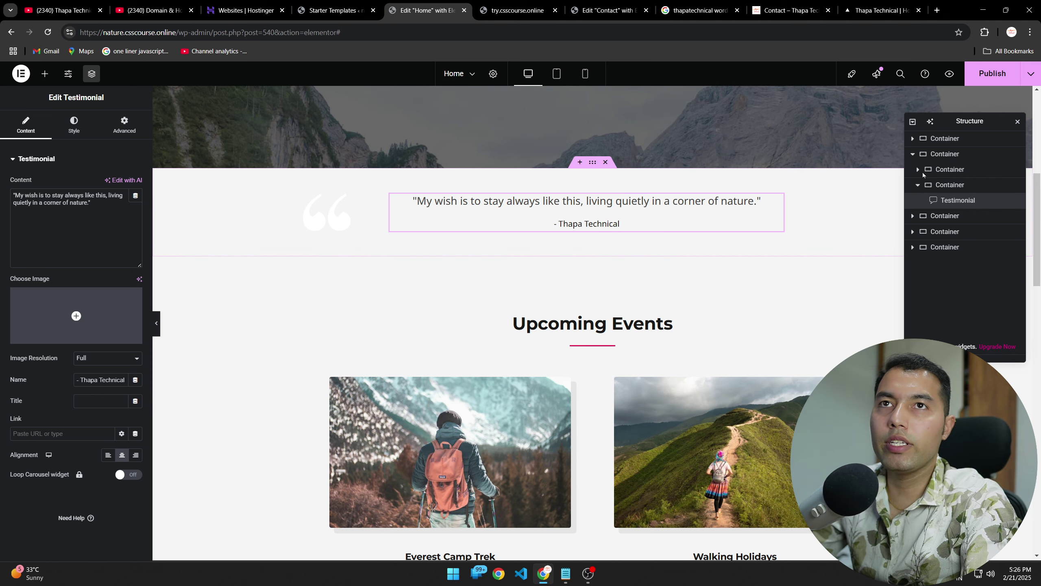
scroll(319, 312, "down", 4)
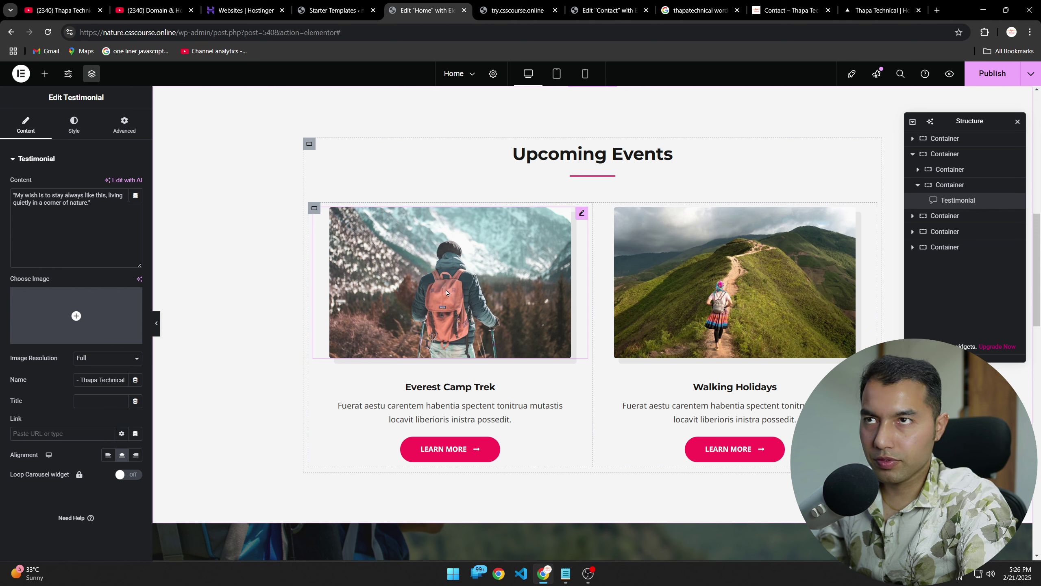
Step: Swap the Everest Camp Trek image for outdoor-image-03.jpg from the Media Library, alt text 'man looking at mountain'
left_click(581, 214)
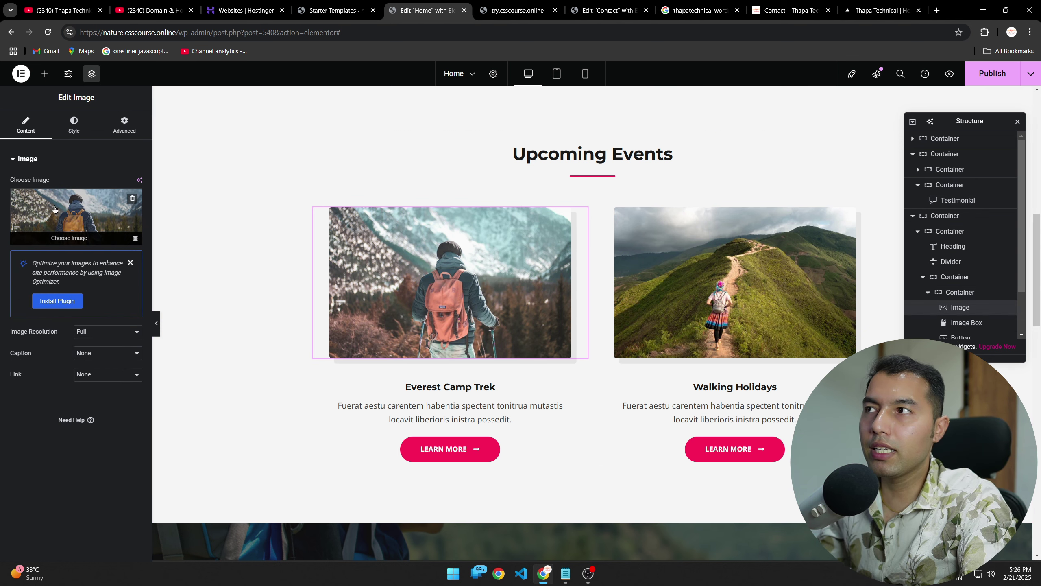
left_click(77, 240)
left_click(183, 112)
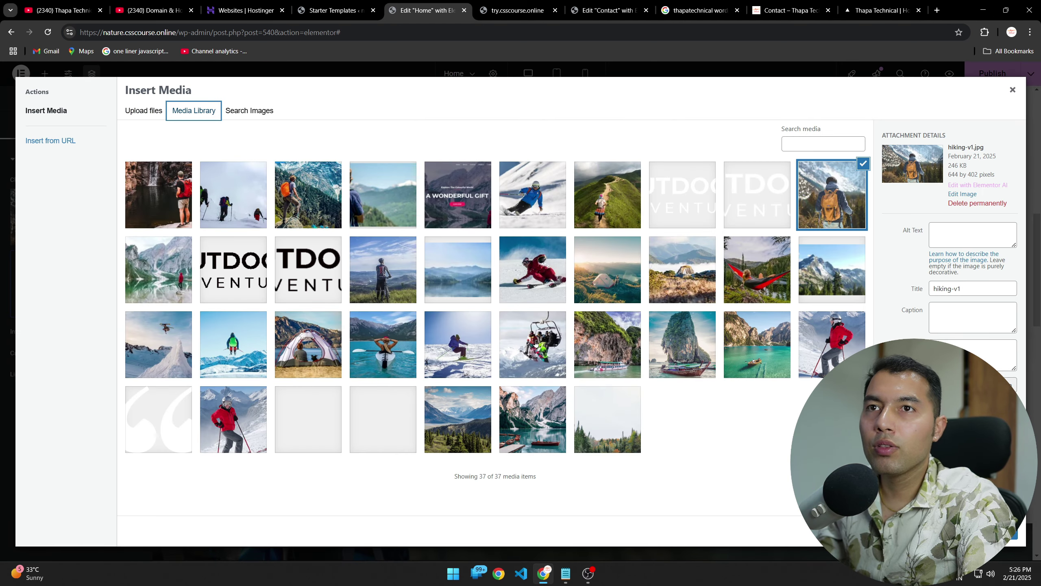
left_click(300, 197)
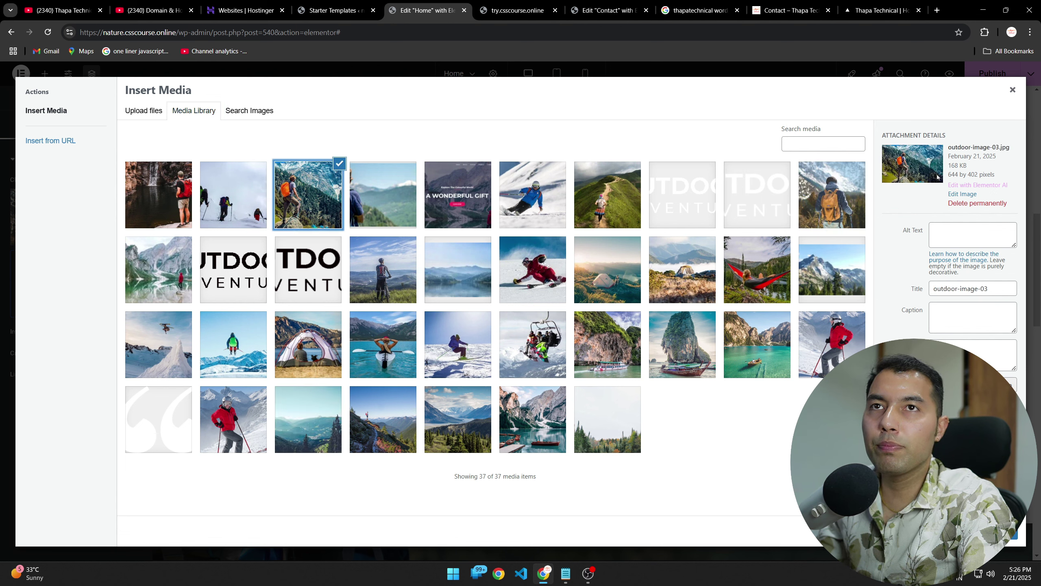
left_click(956, 233)
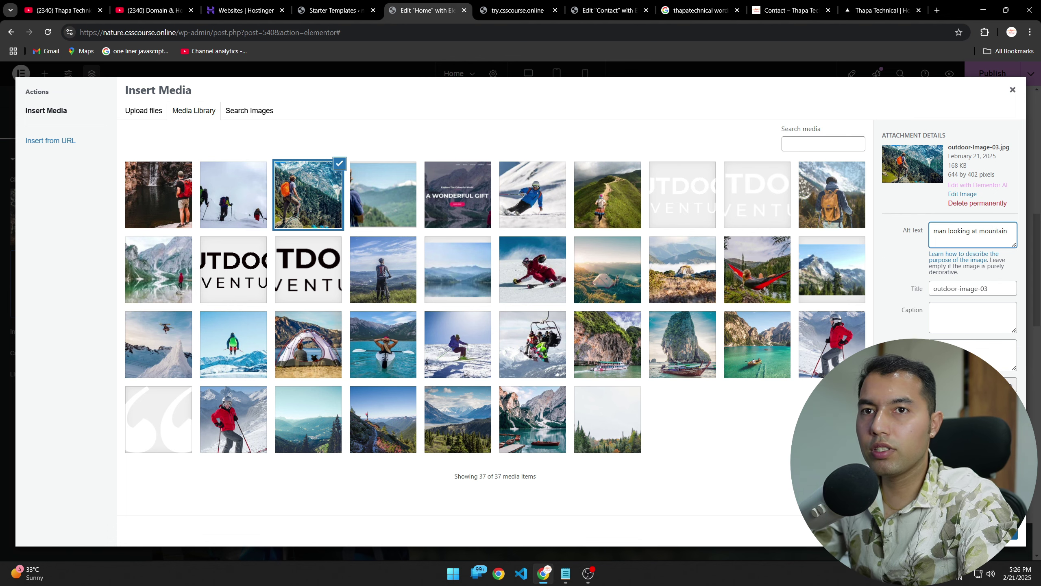
left_click(1001, 532)
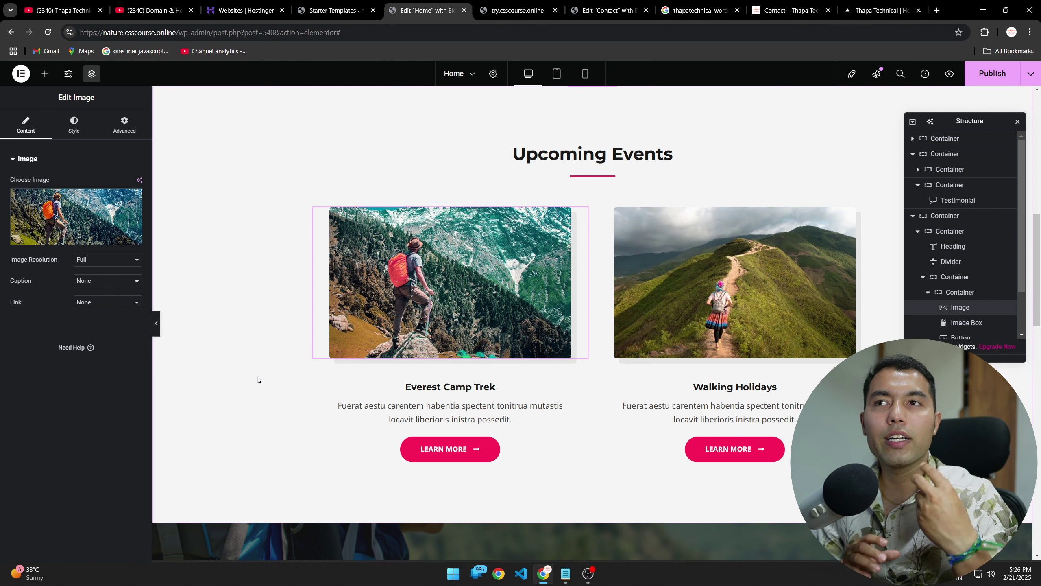
Step: Scroll down to the empty section, then open and close the Elementor template library
scroll(258, 379, "down", 8)
scroll(258, 380, "down", 6)
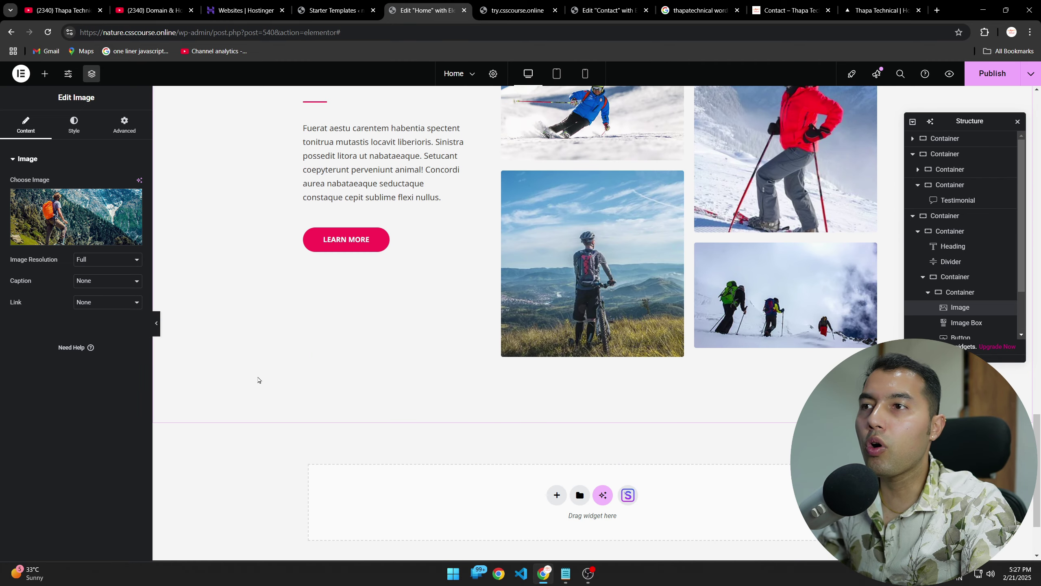
scroll(258, 375, "down", 3)
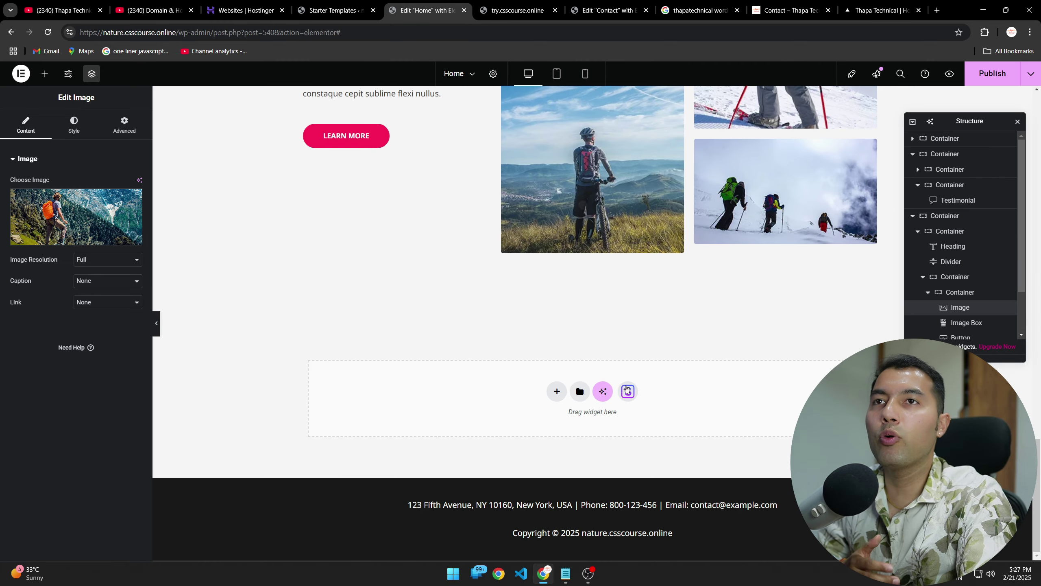
left_click(580, 392)
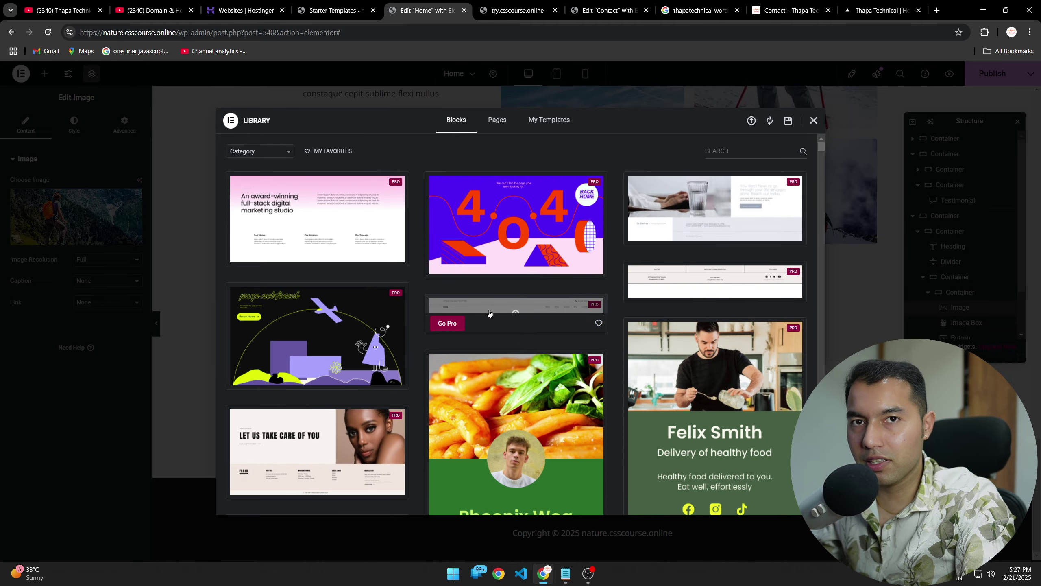
left_click(814, 120)
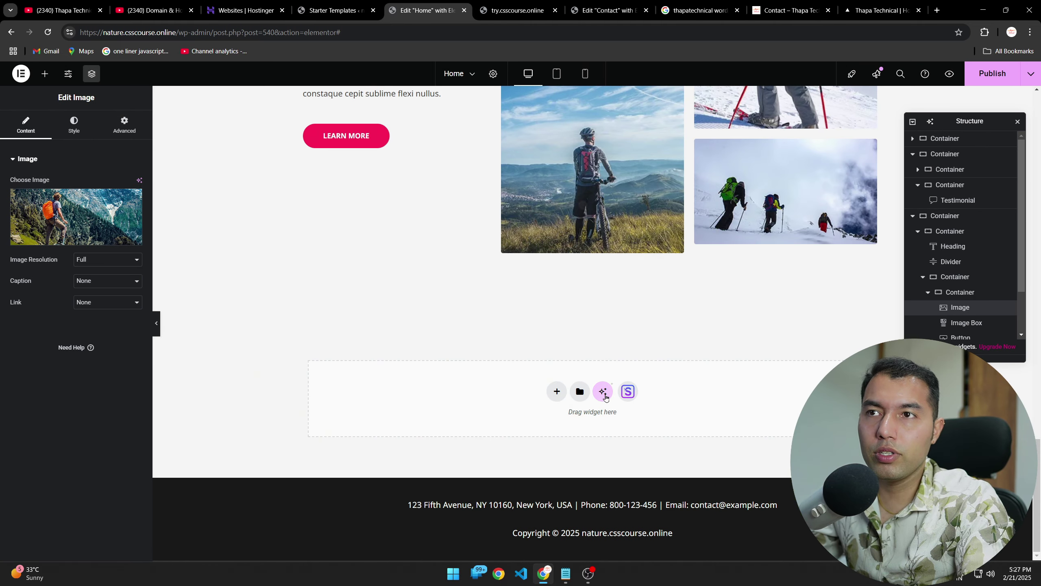
Step: Open and dismiss the AI layout generator for the empty section
left_click(603, 391)
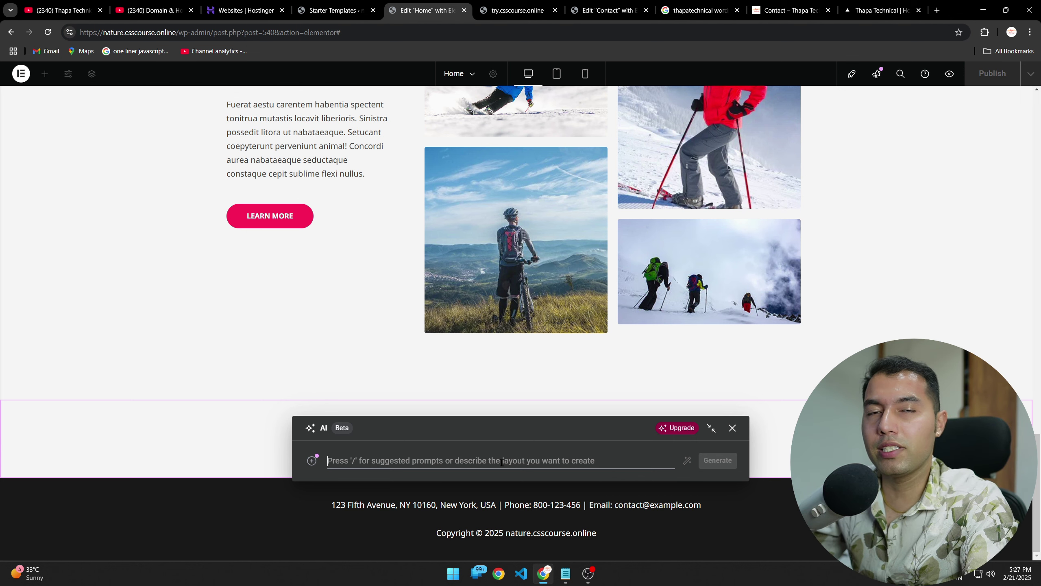
mouse_move(672, 427)
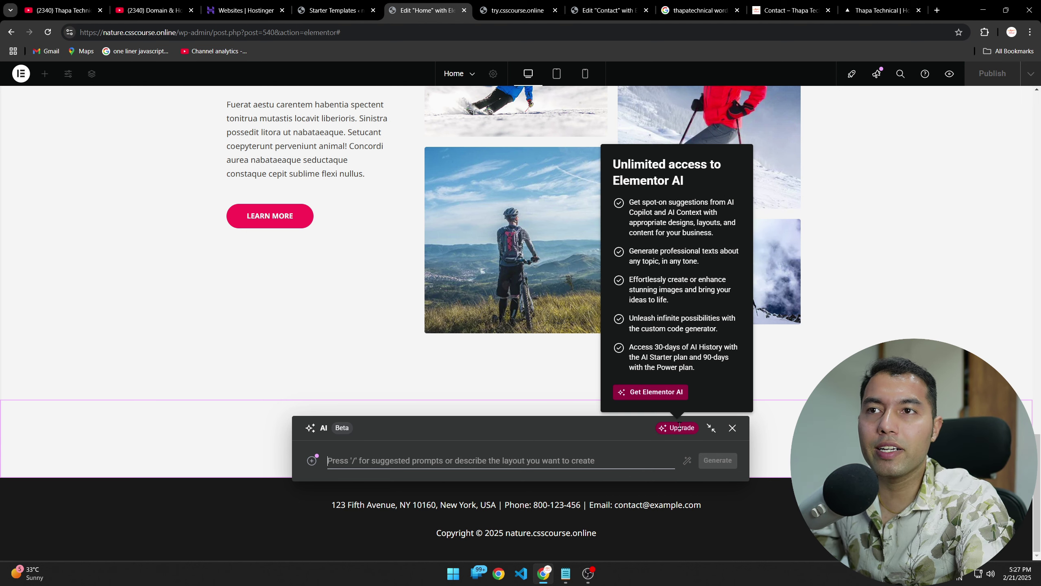
left_click(732, 427)
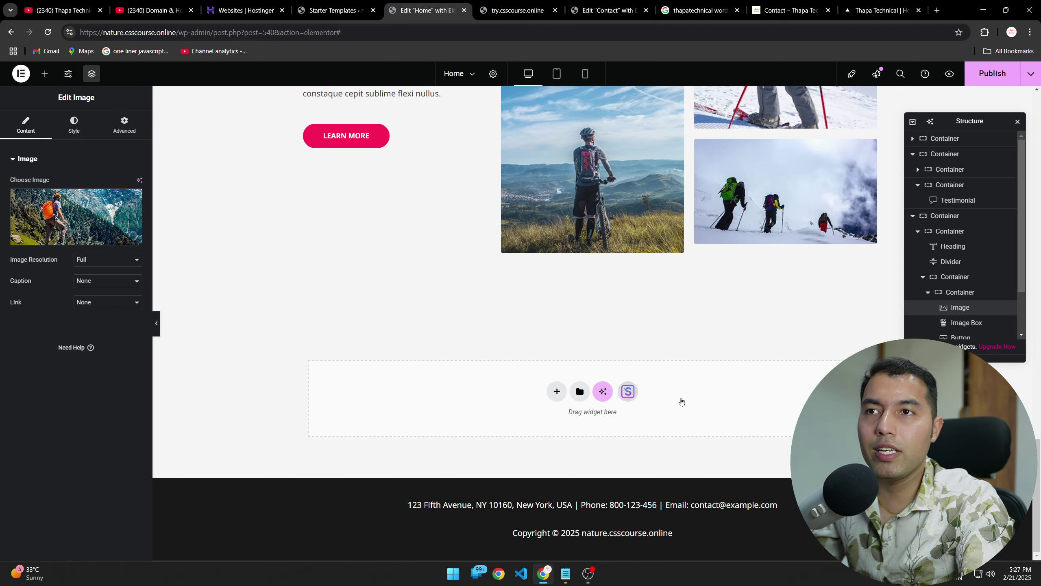
Step: Browse the Starter Templates Blocks library, previewing the image-and-subscribe block
left_click(628, 391)
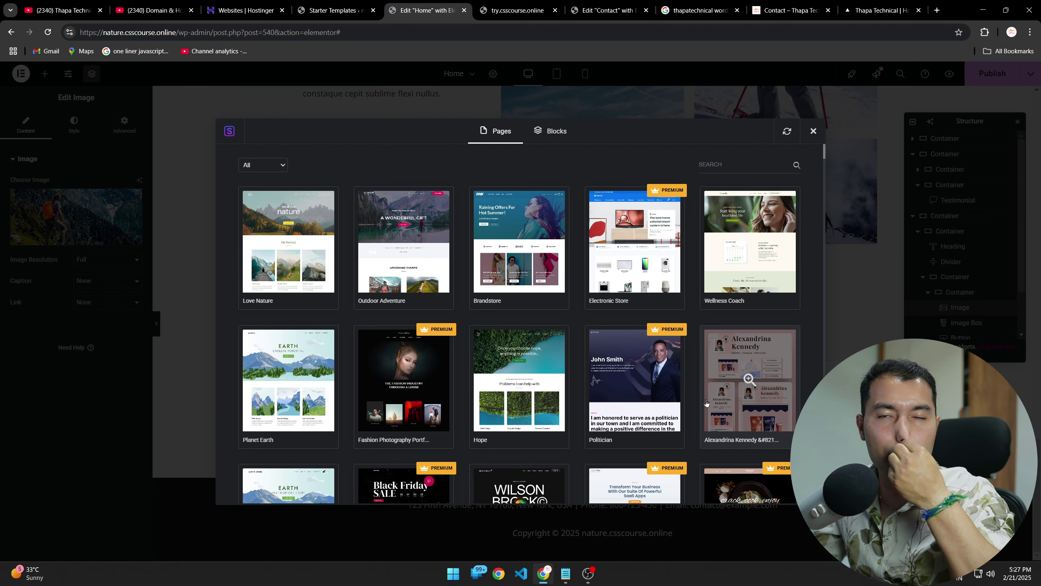
left_click(551, 131)
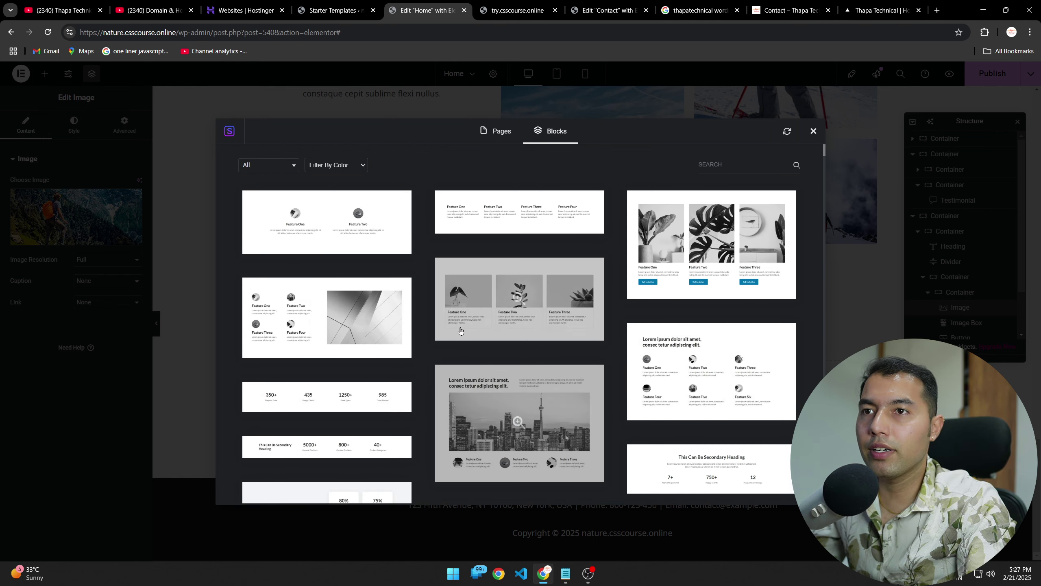
scroll(464, 431, "down", 8)
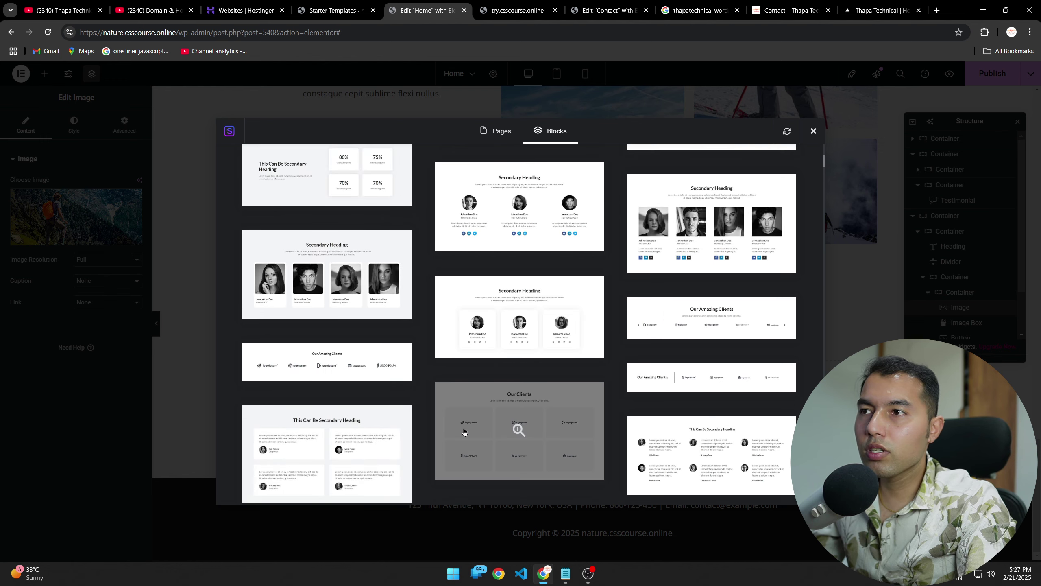
scroll(465, 432, "down", 3)
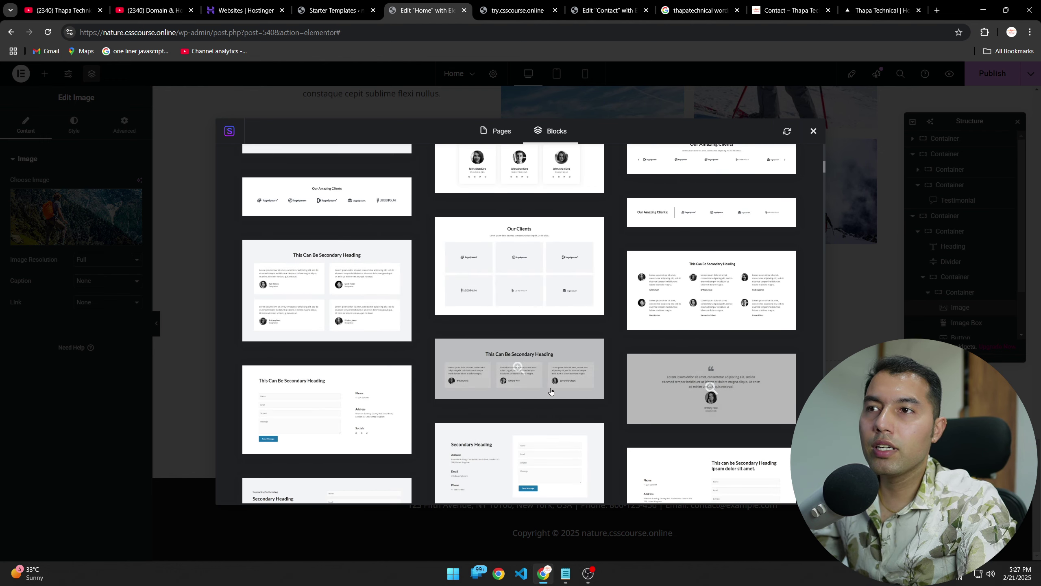
scroll(447, 438, "down", 3)
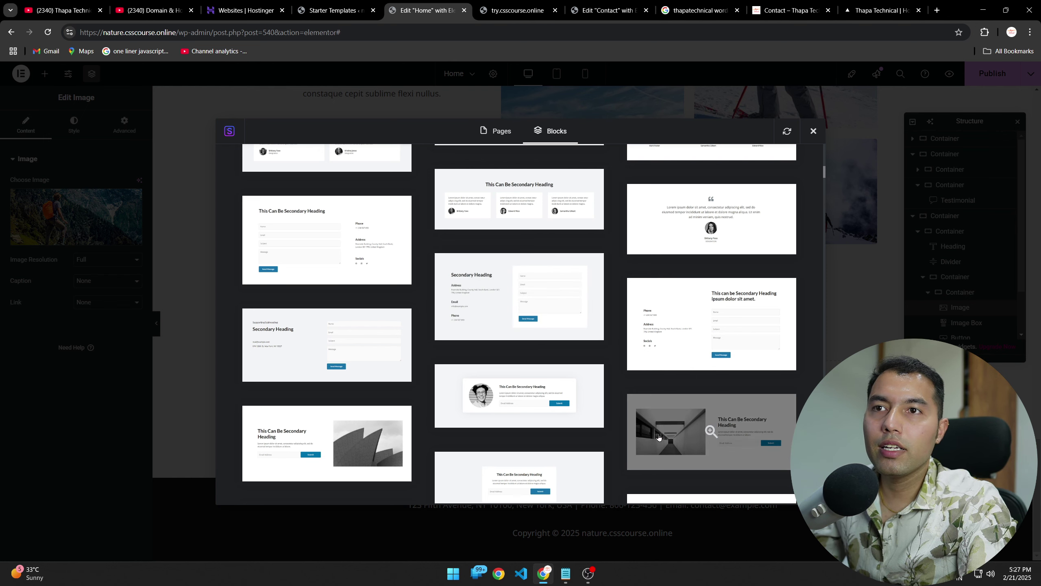
left_click(674, 417)
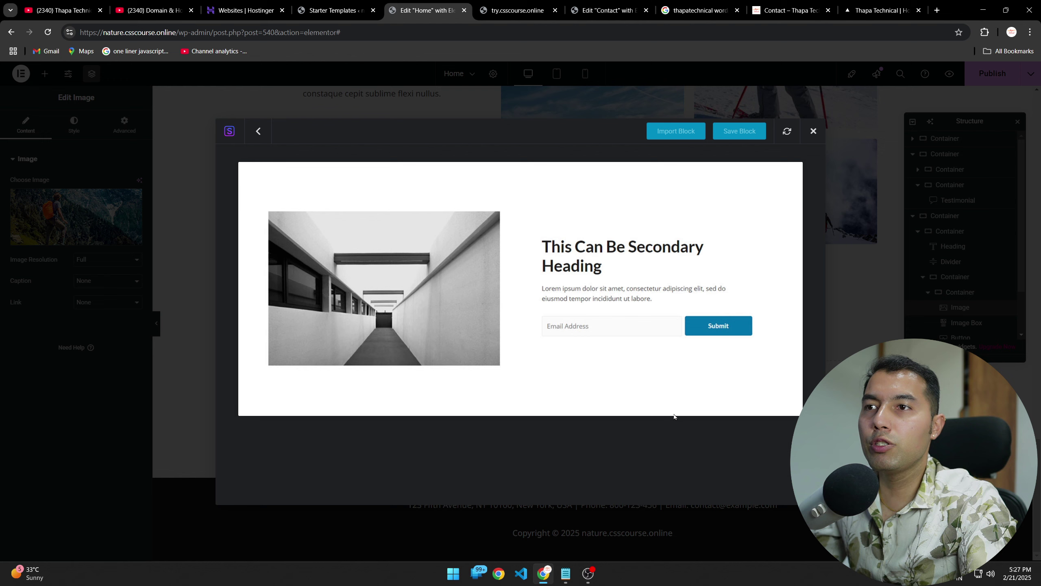
left_click(674, 417)
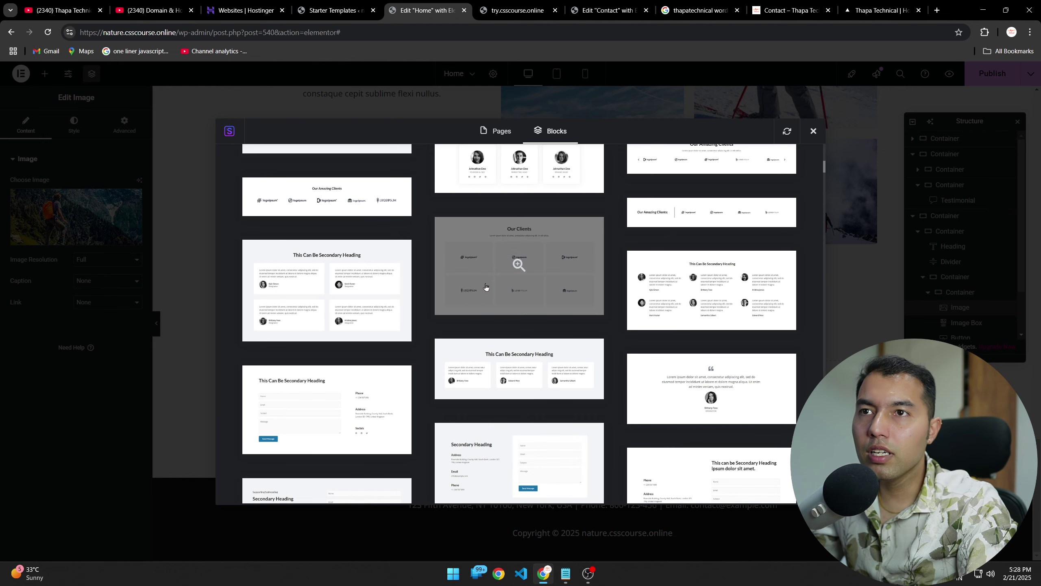
Step: Preview the six-person testimonial block and import it into the page
left_click(665, 309)
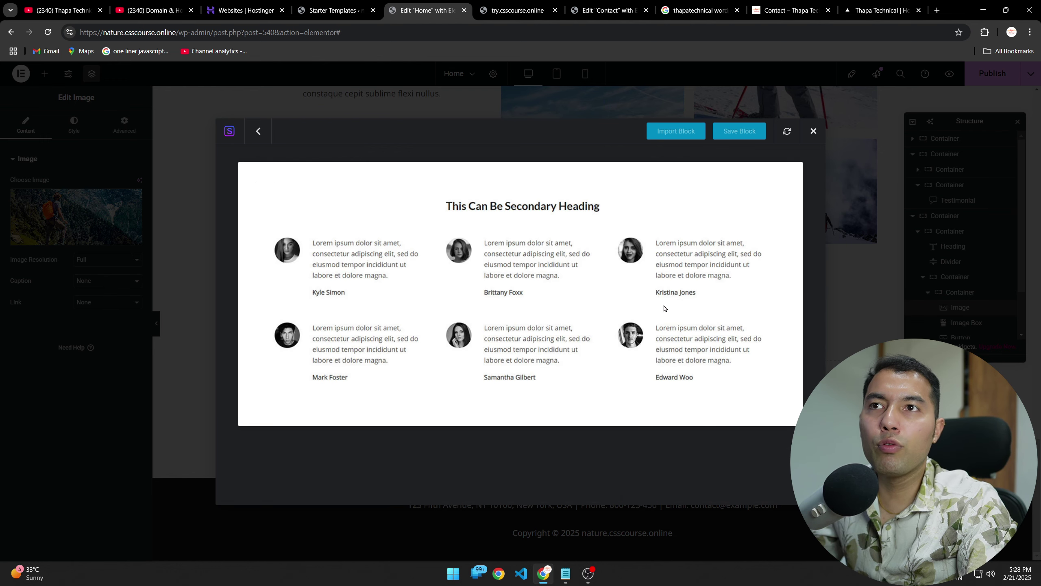
left_click(680, 136)
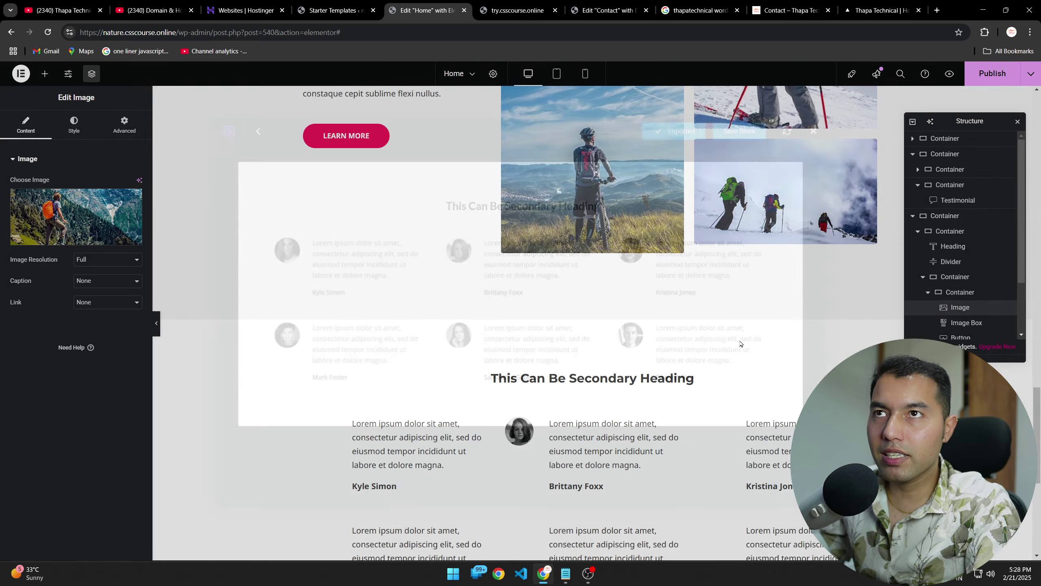
scroll(663, 351, "down", 6)
scroll(683, 344, "up", 4)
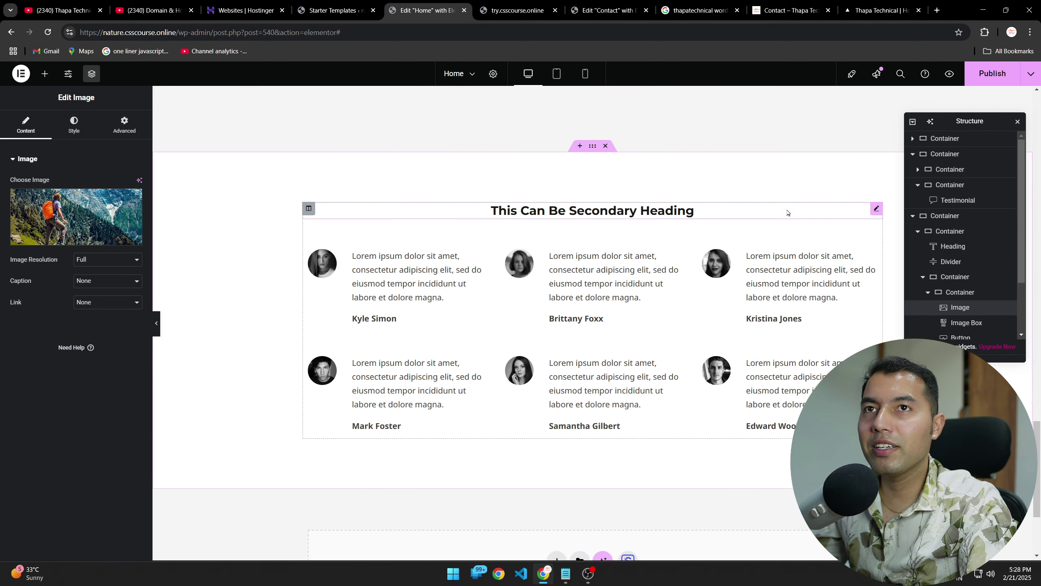
Step: Review the imported 'This Can Be Secondary Heading' block and open the Elements widget panel
scroll(611, 360, "up", 10)
scroll(611, 362, "up", 12)
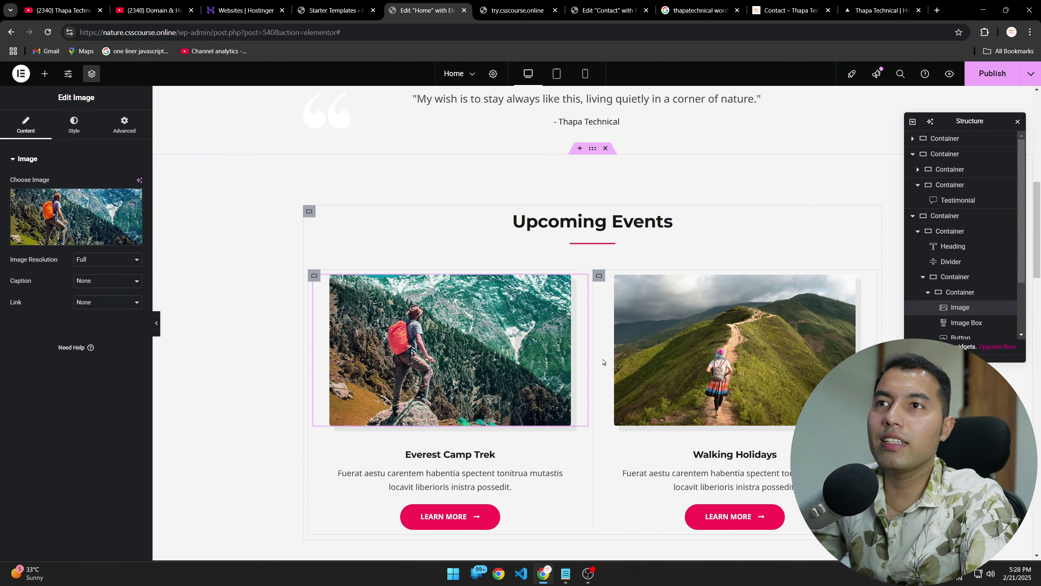
scroll(606, 361, "down", 20)
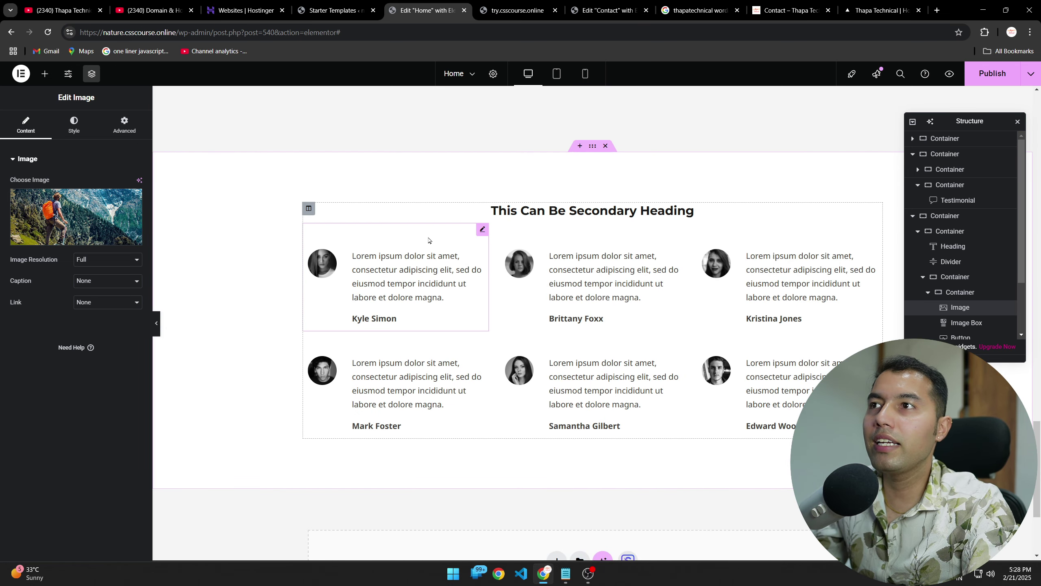
left_click(44, 74)
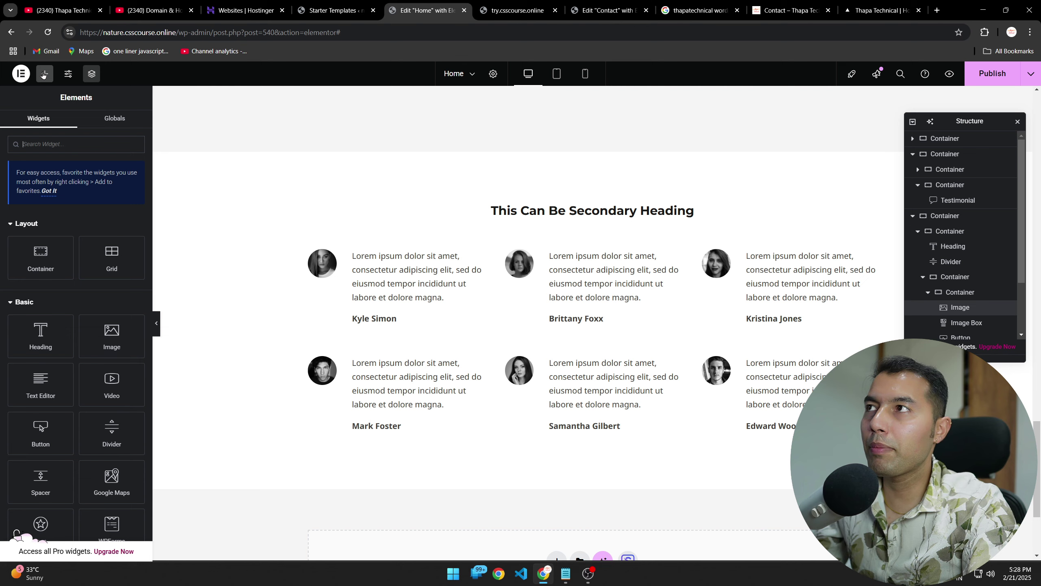
scroll(71, 372, "down", 5)
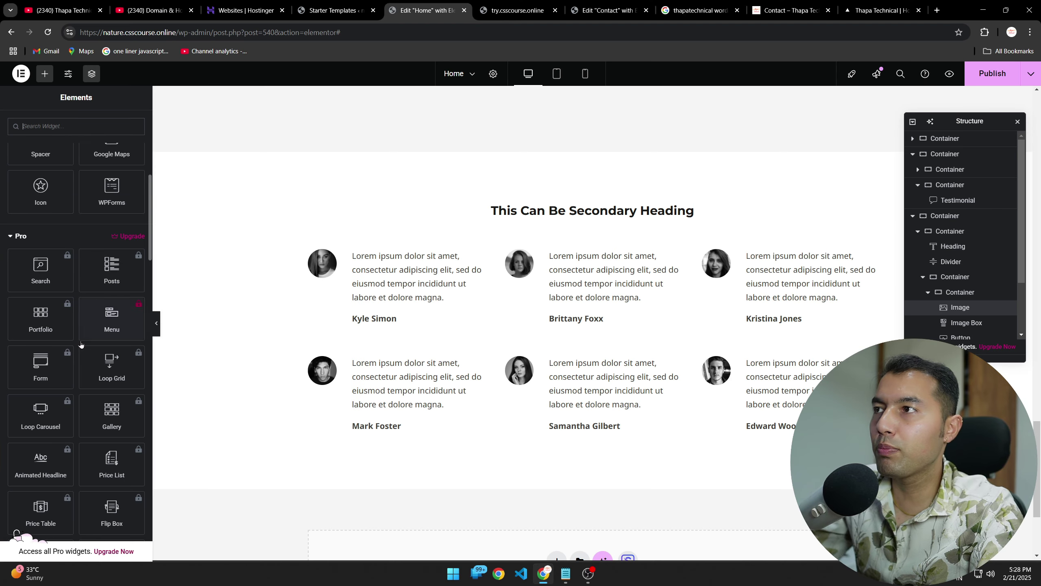
scroll(81, 345, "down", 15)
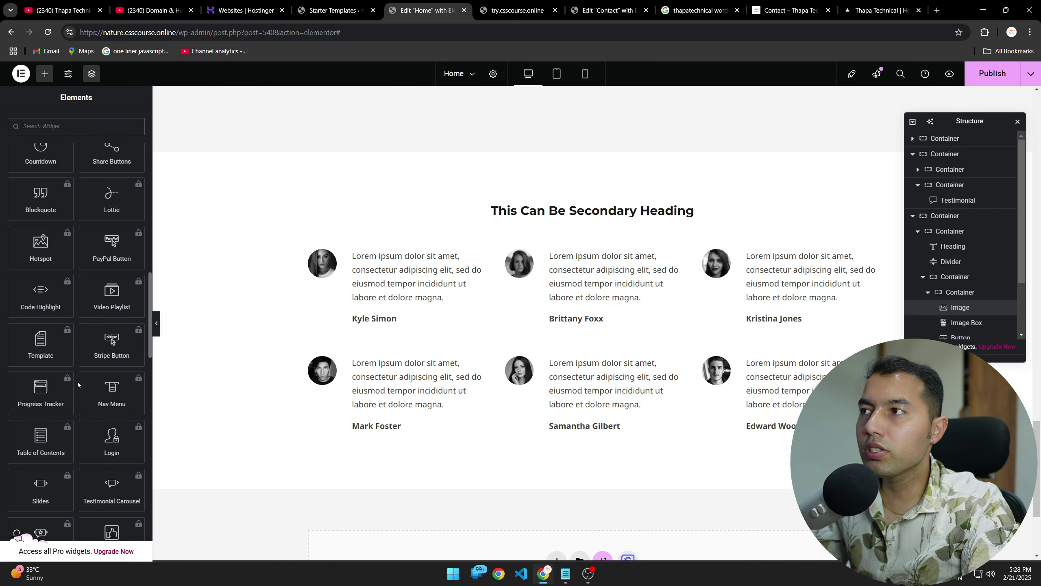
scroll(84, 438, "up", 15)
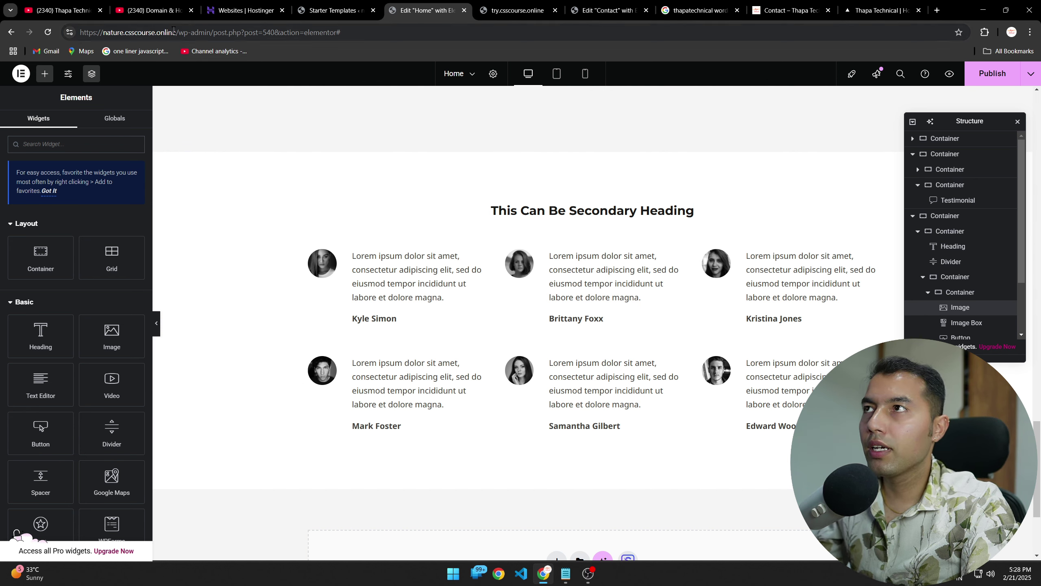
Step: Load the live nature.csscourse.online site in the Contact page editor tab and scroll through it
left_click_drag(175, 32, 79, 32)
key("ctrl+c")
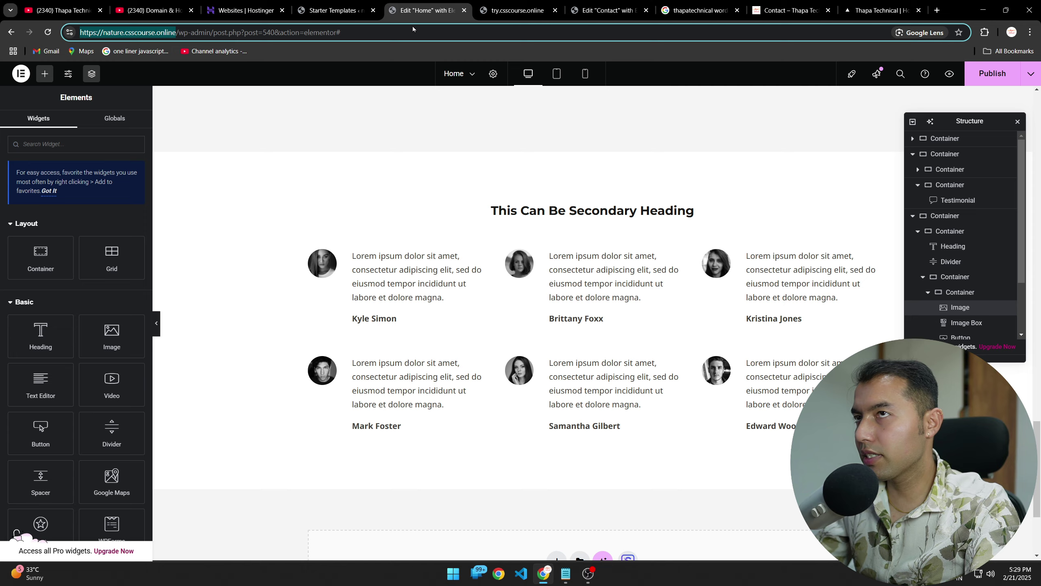
left_click(495, 4)
left_click(608, 11)
left_click(576, 32)
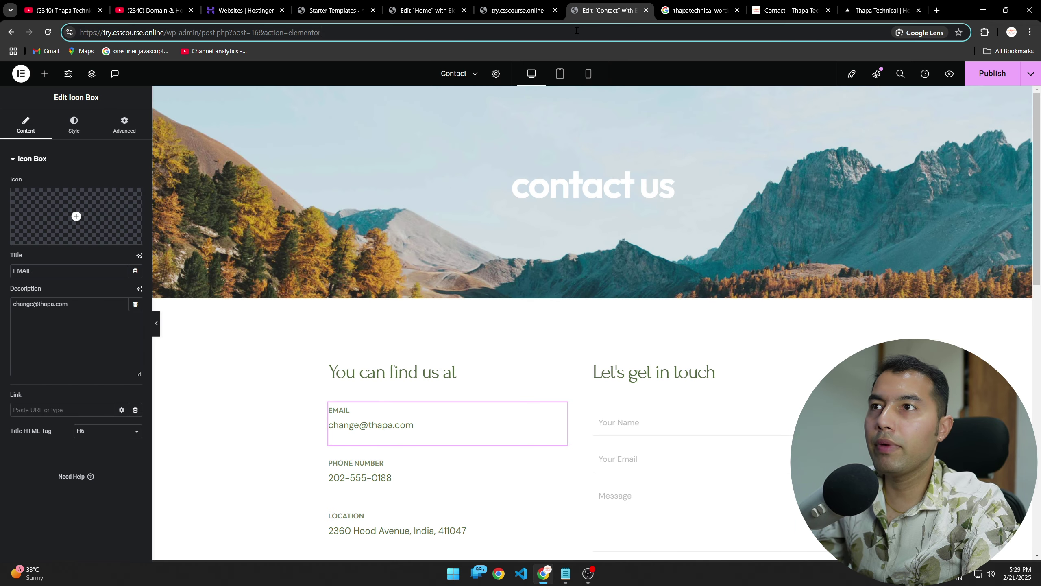
key("ctrl+v")
key("Return")
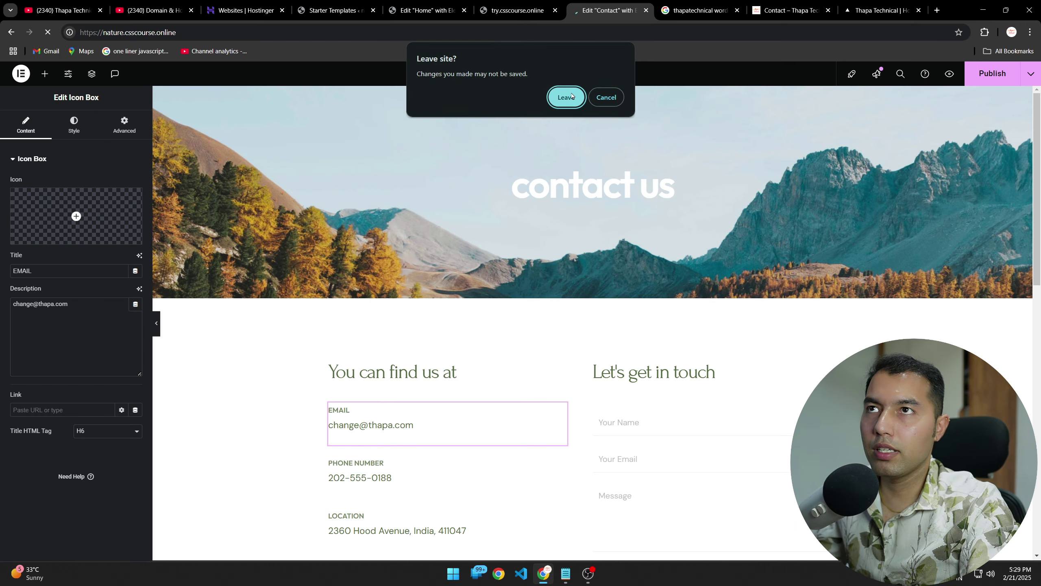
left_click(566, 97)
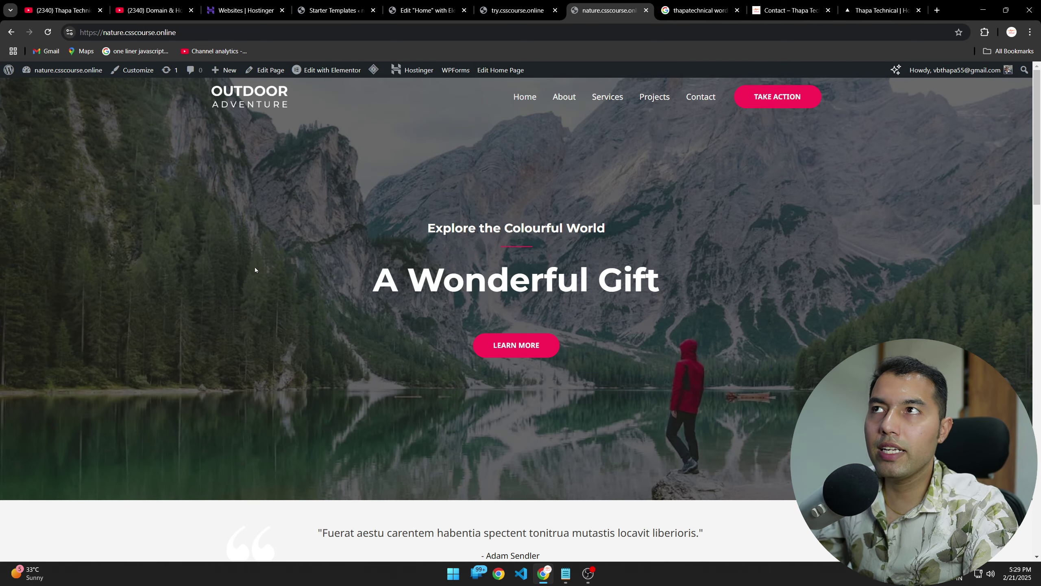
scroll(209, 297, "down", 15)
scroll(274, 351, "up", 8)
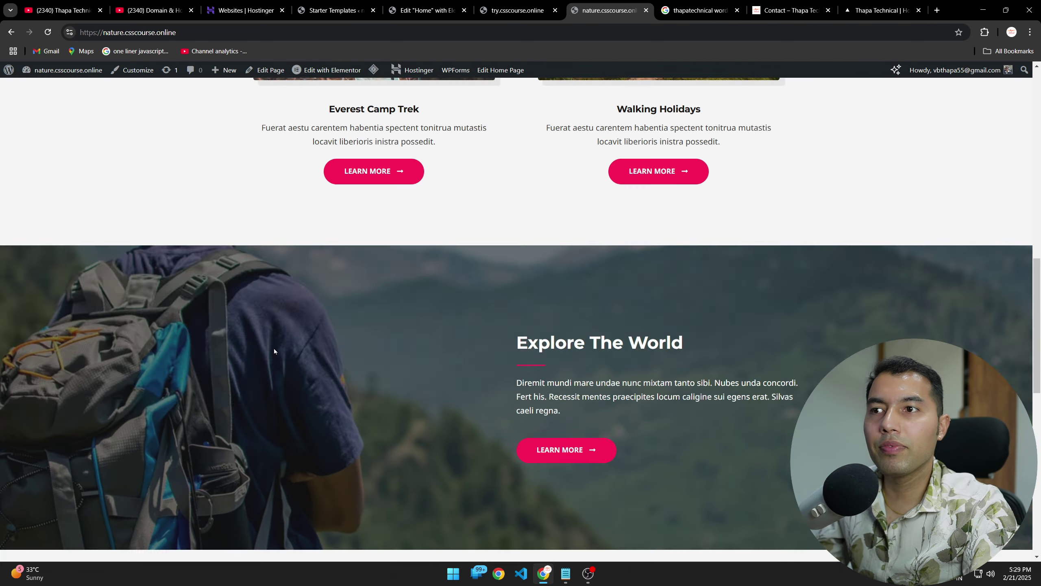
scroll(313, 333, "up", 10)
Step: Return to the Home page editor and publish the changes
left_click(332, 11)
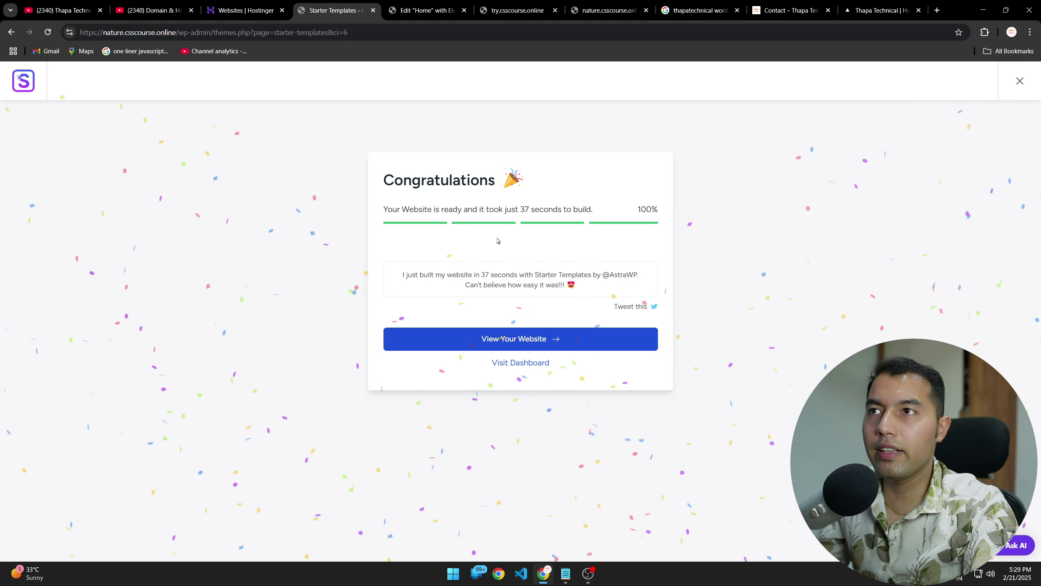
left_click(427, 10)
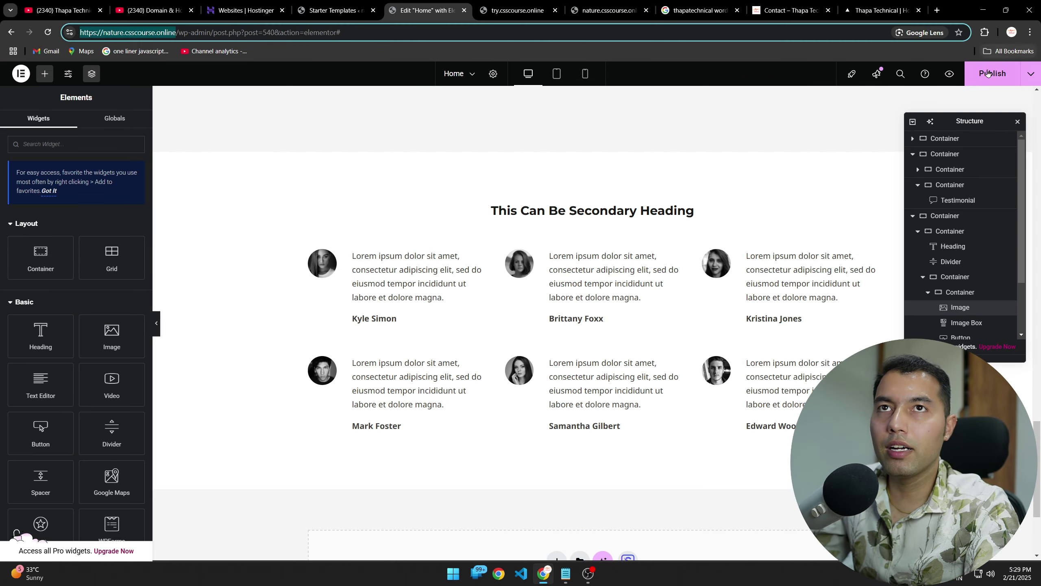
left_click(897, 156)
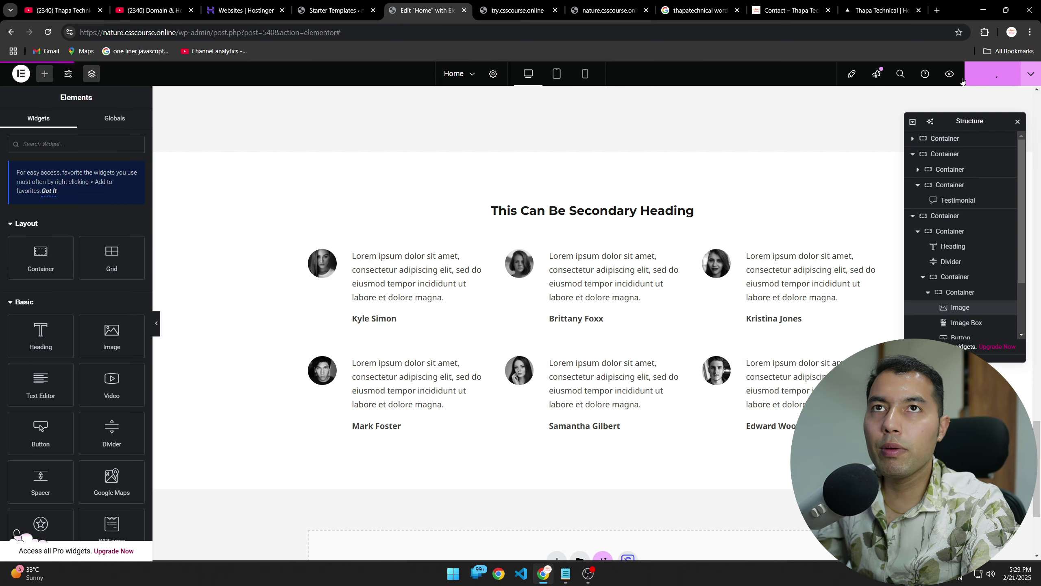
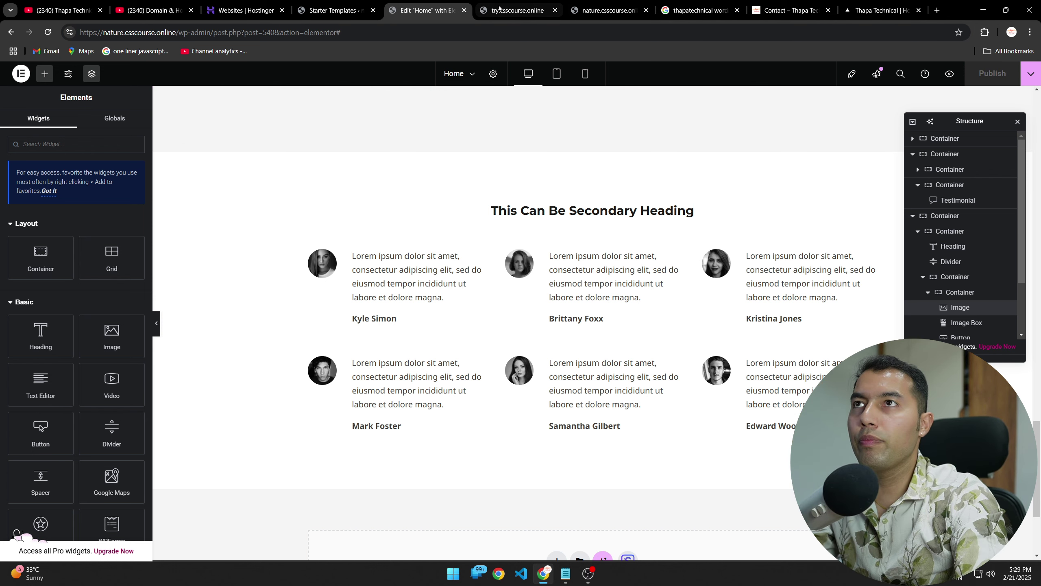
Step: Reload the live nature.csscourse.online homepage and scroll through it to check the latest changes
left_click(510, 10)
left_click(585, 9)
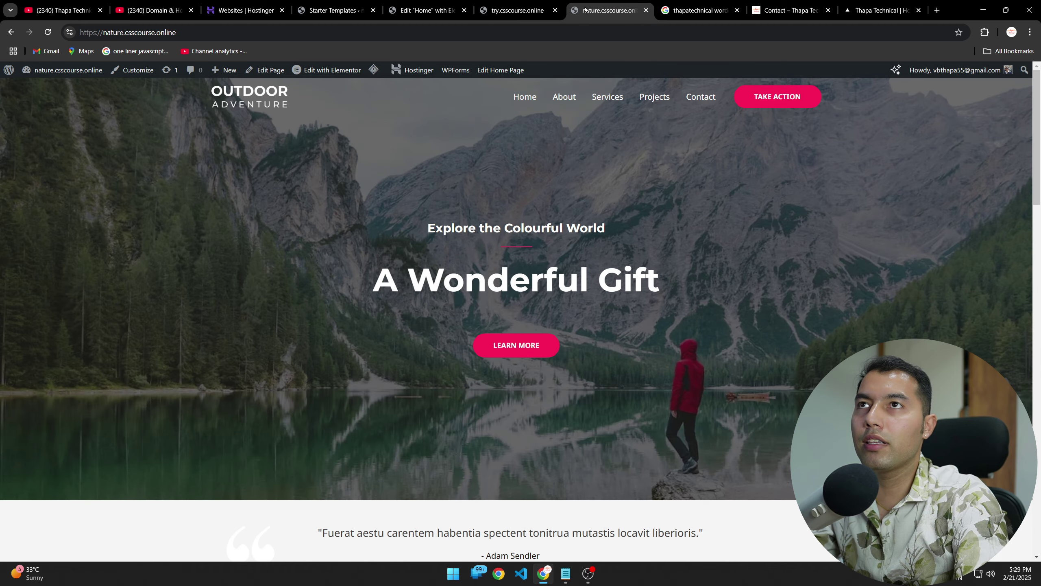
left_click(51, 35)
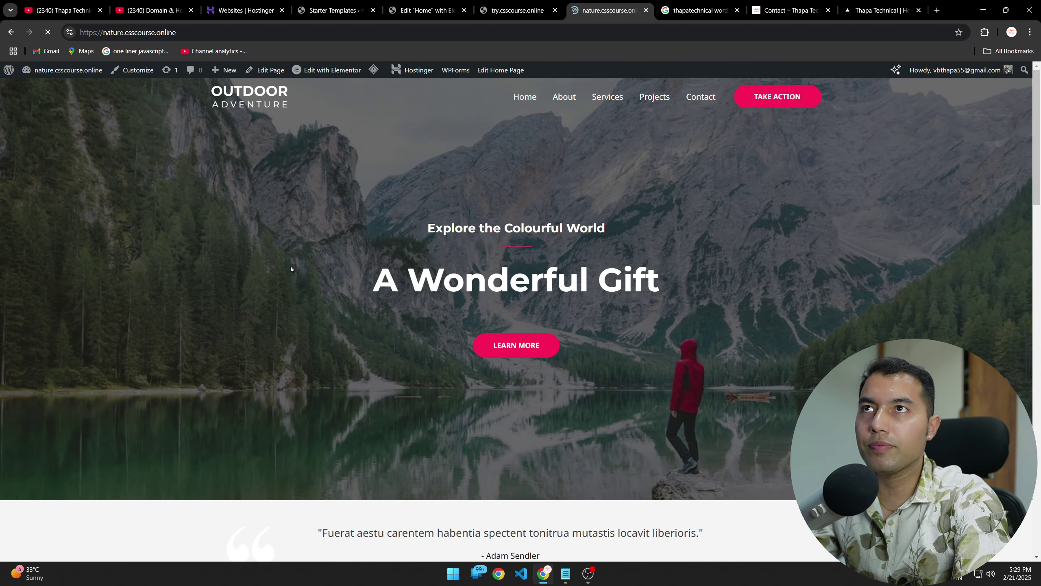
scroll(290, 266, "down", 15)
scroll(290, 266, "up", 5)
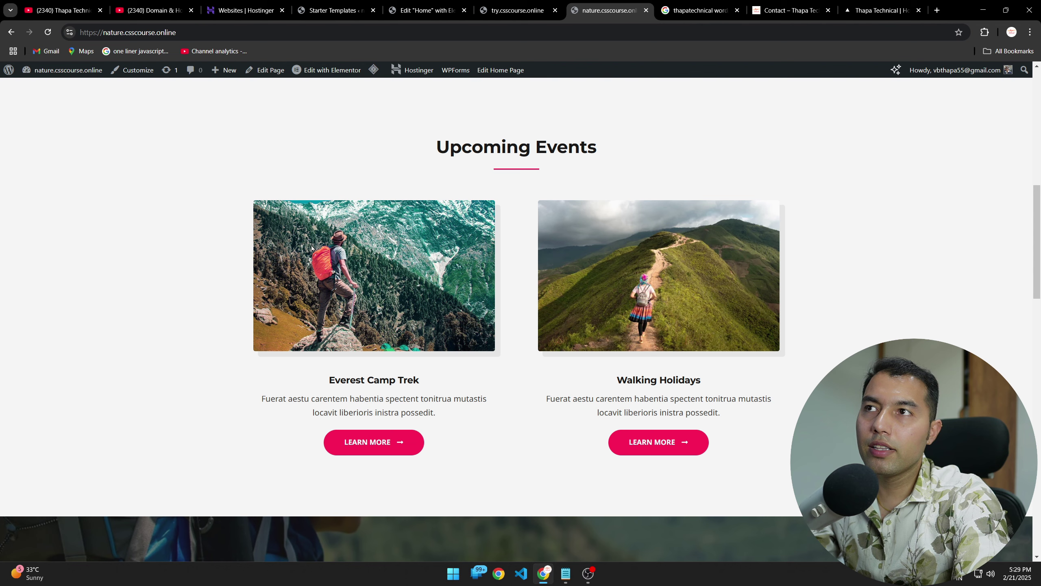
scroll(390, 369, "up", 10)
scroll(471, 398, "down", 7)
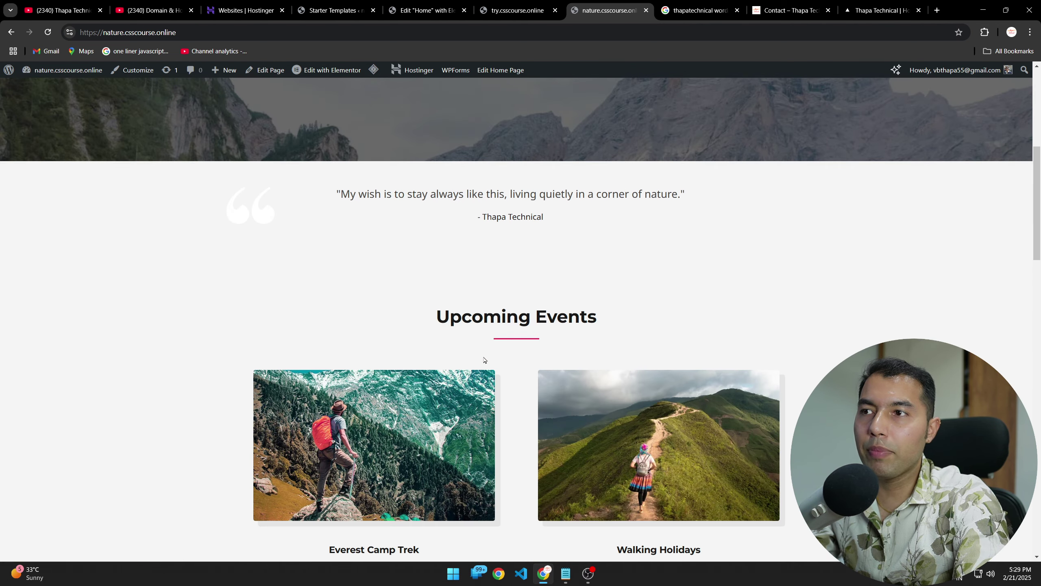
left_click_drag(475, 220, 542, 217)
left_click(209, 293)
scroll(144, 345, "down", 20)
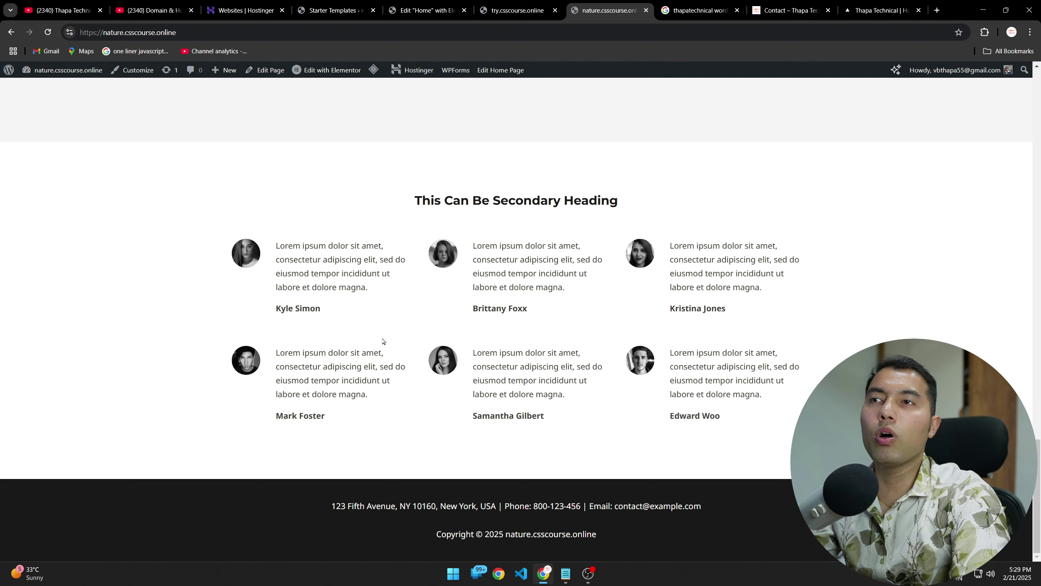
scroll(394, 334, "up", 20)
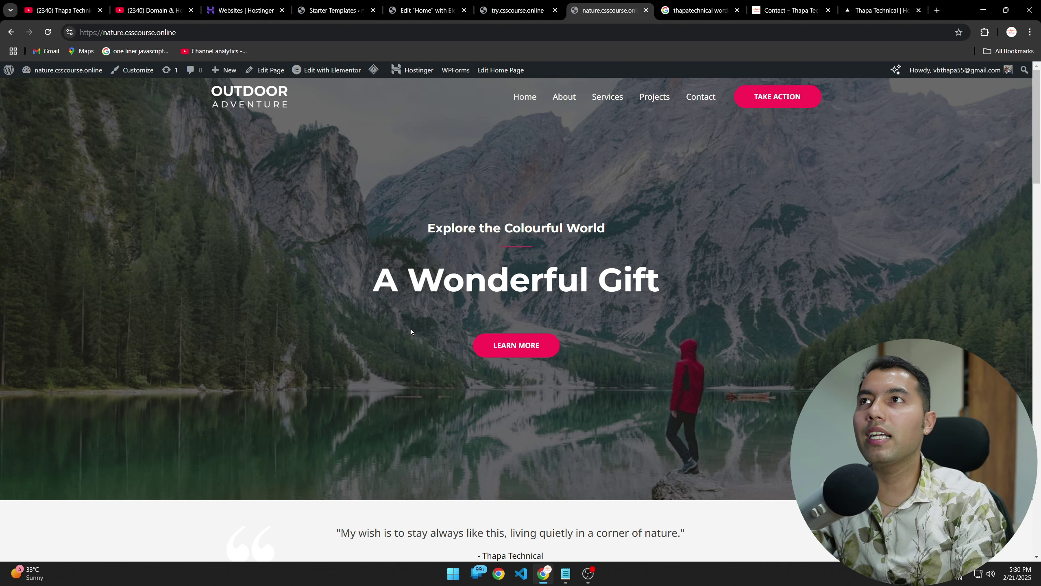
Step: Back in the Home page editor, select the testimonials section and open, then dismiss, its context menu
left_click(428, 11)
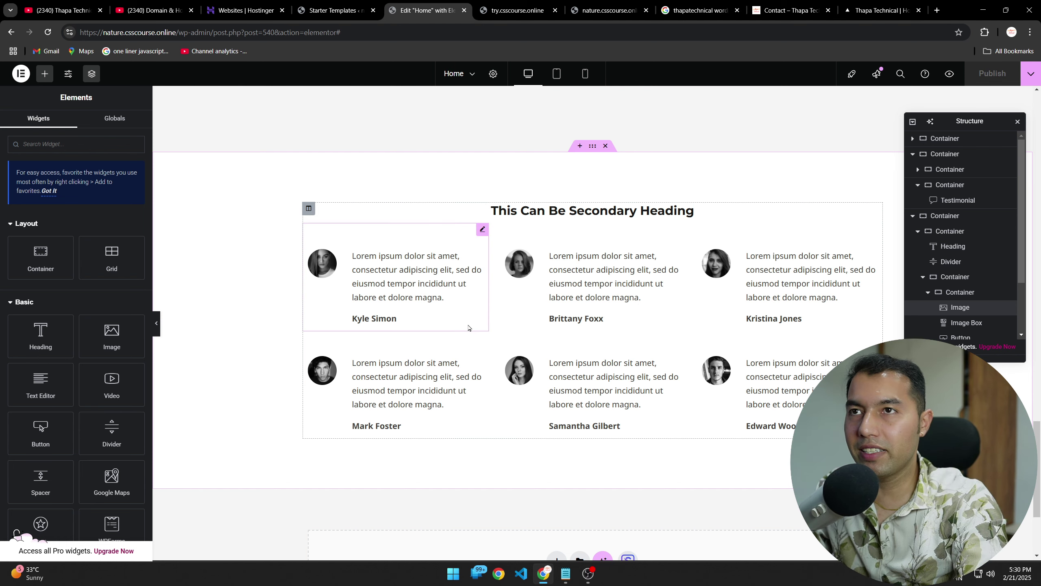
scroll(468, 328, "up", 6)
scroll(421, 342, "down", 10)
scroll(585, 315, "up", 4)
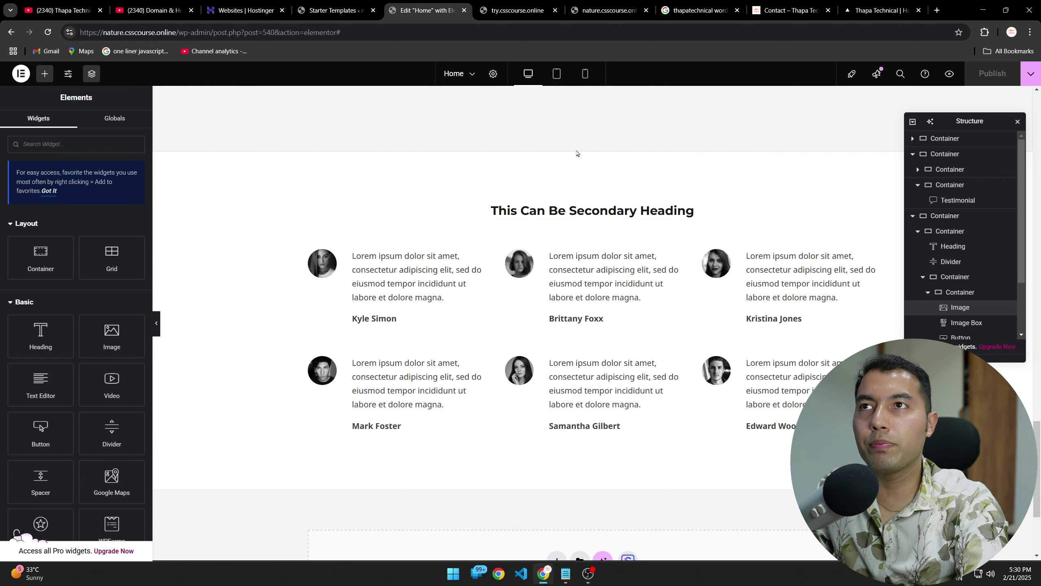
left_click(592, 147)
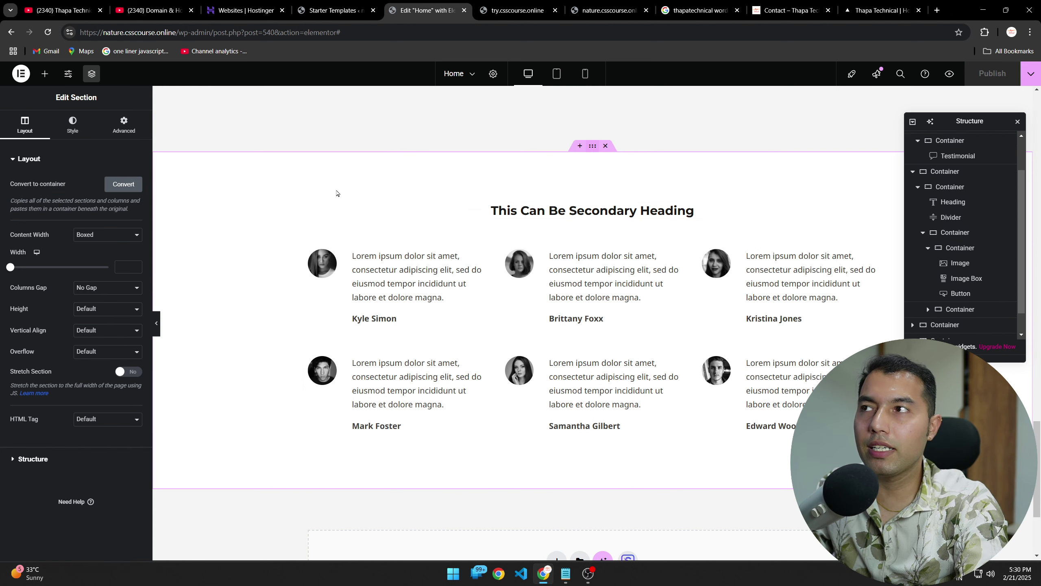
right_click(266, 180)
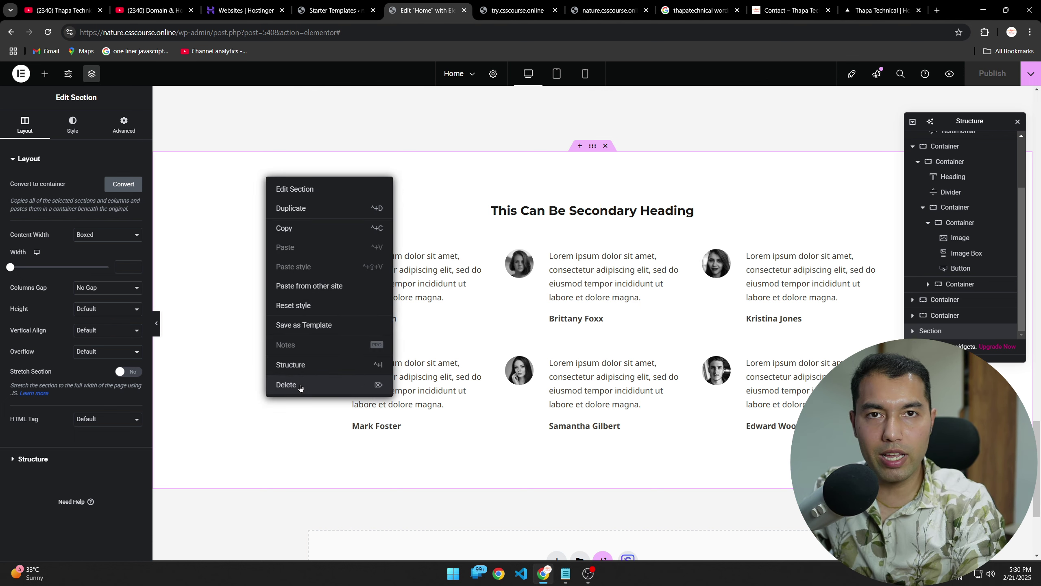
left_click(246, 491)
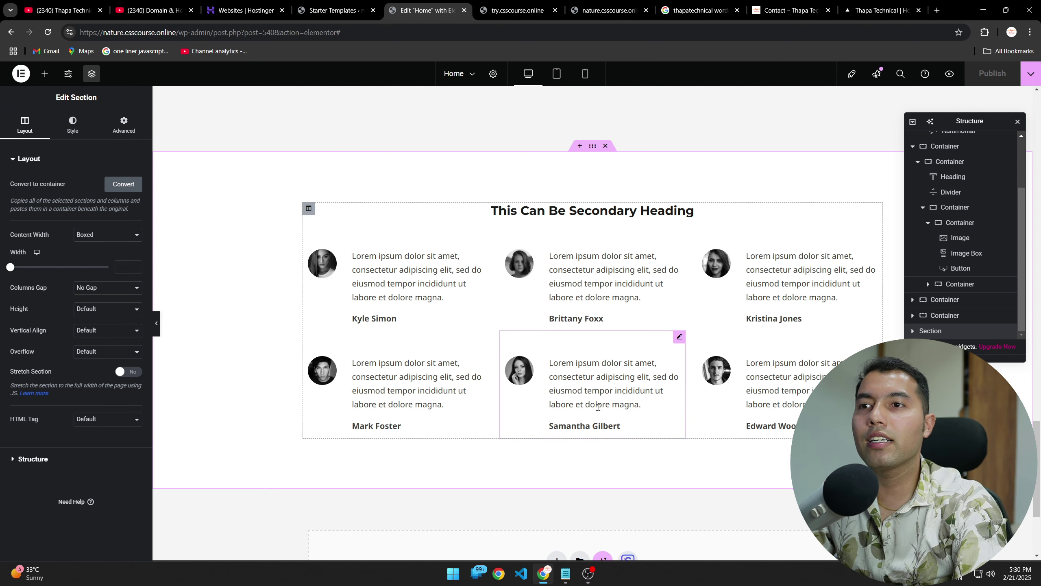
scroll(600, 402, "down", 4)
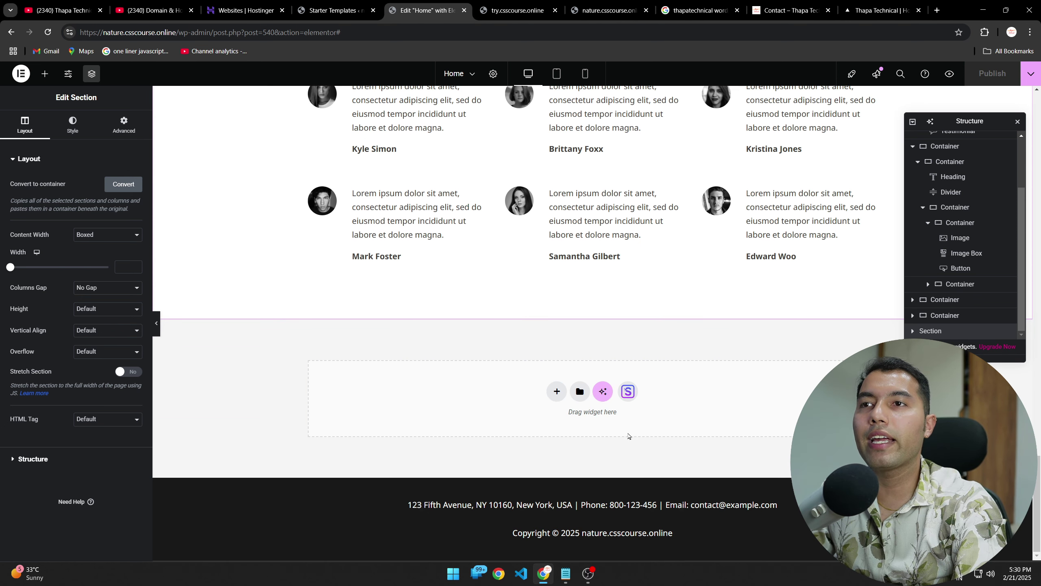
Step: Browse the Pro widgets in the widget library, then return to the live nature.csscourse.online tab
left_click(44, 73)
scroll(59, 303, "down", 5)
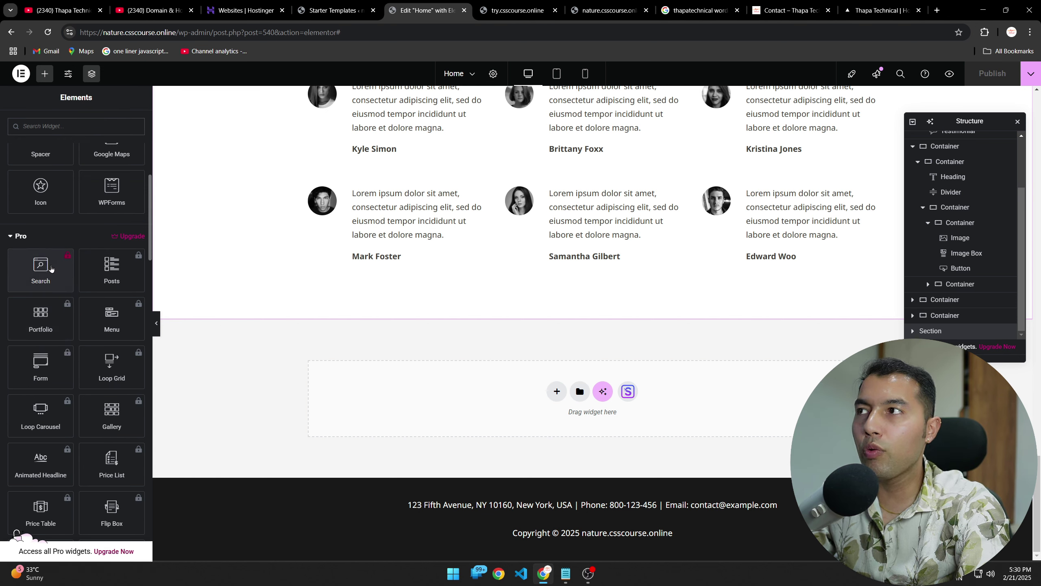
scroll(50, 279, "down", 4)
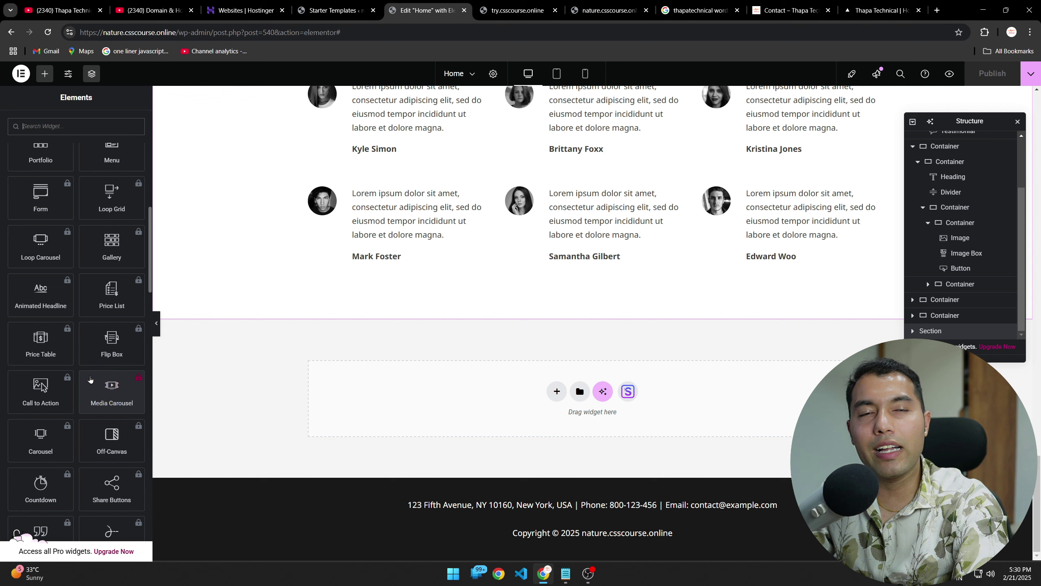
scroll(90, 380, "up", 10)
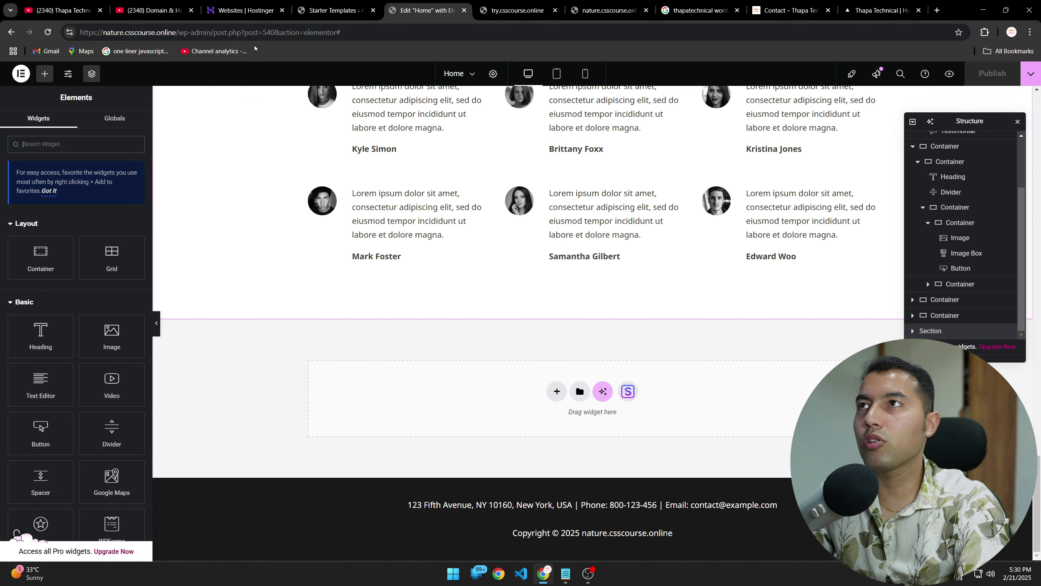
left_click(509, 8)
left_click(607, 10)
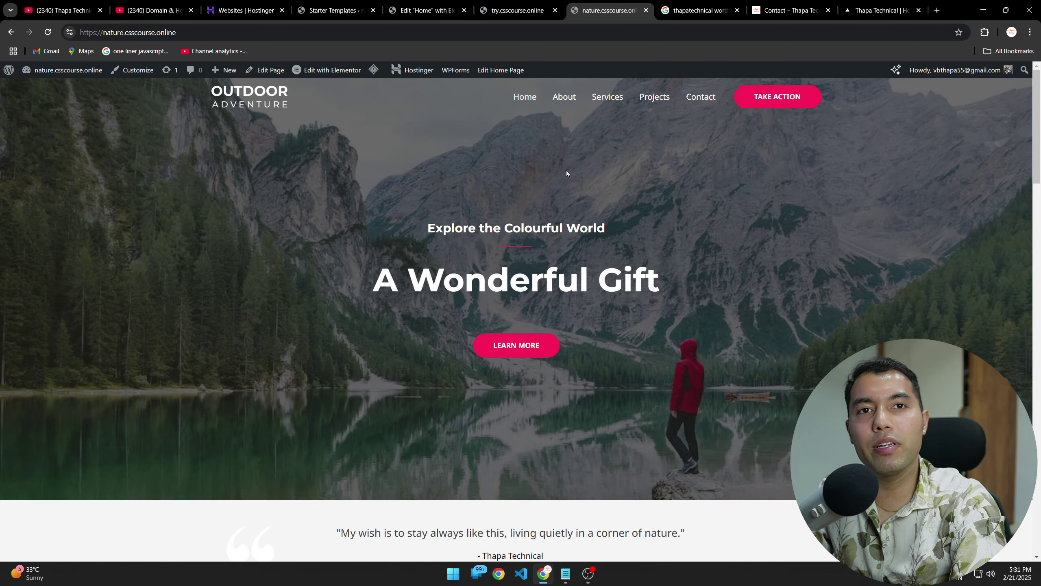
Step: Append /wp-admin to the nature.csscourse.online address to load the WordPress dashboard
mouse_move(322, 75)
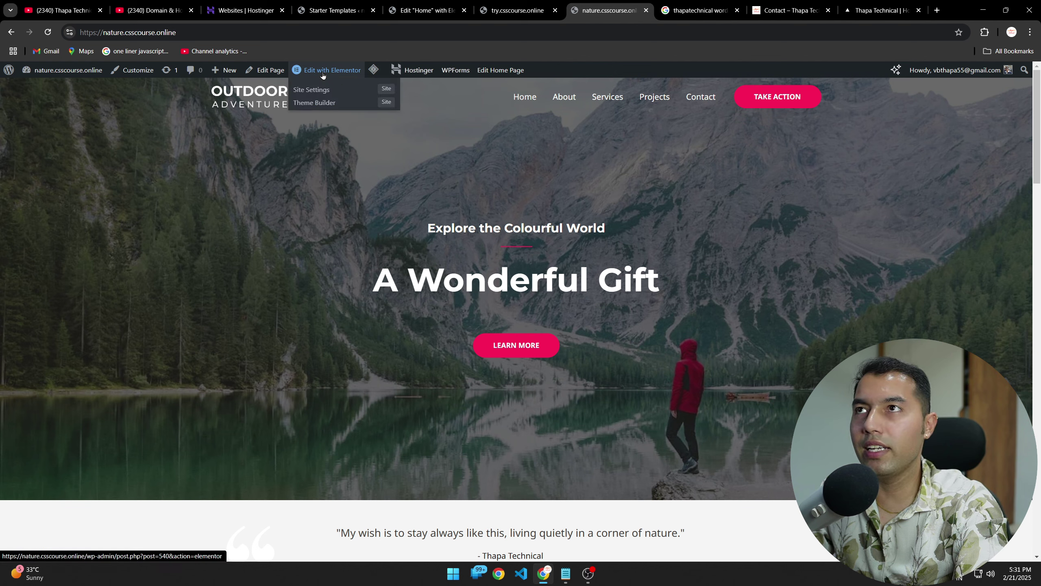
left_click(189, 35)
left_click(189, 35)
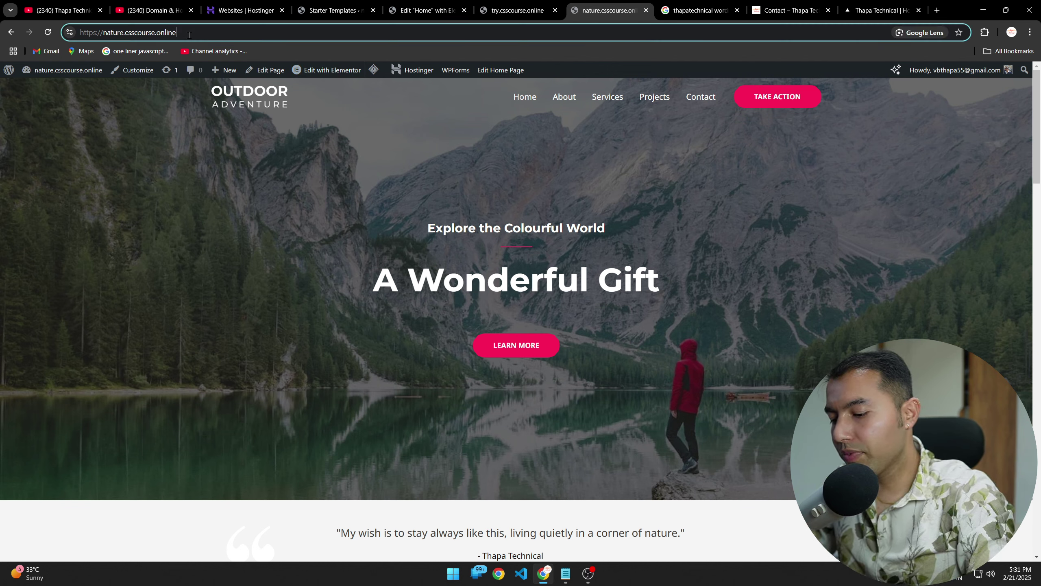
type("/")
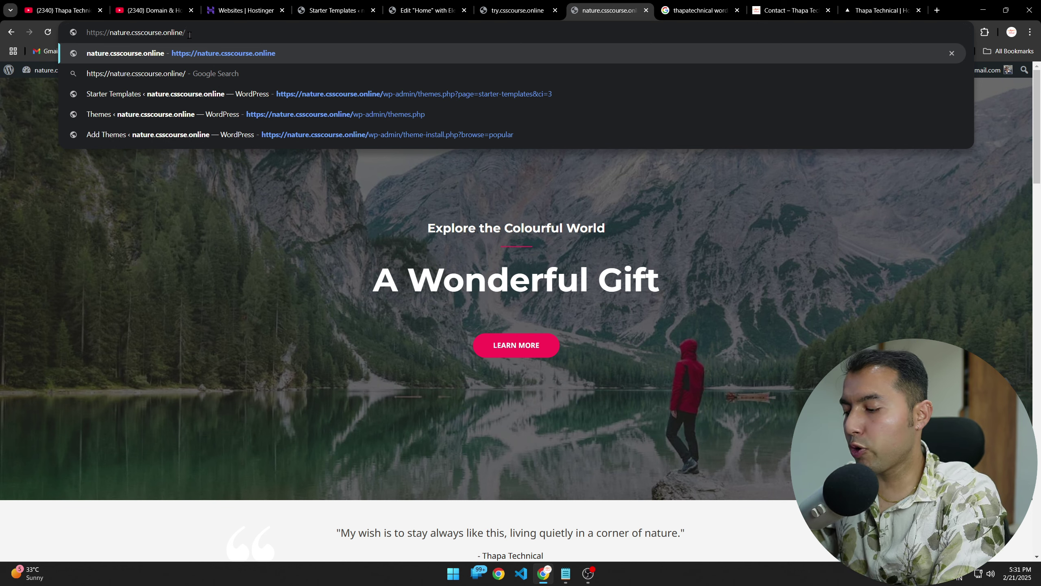
type("wp")
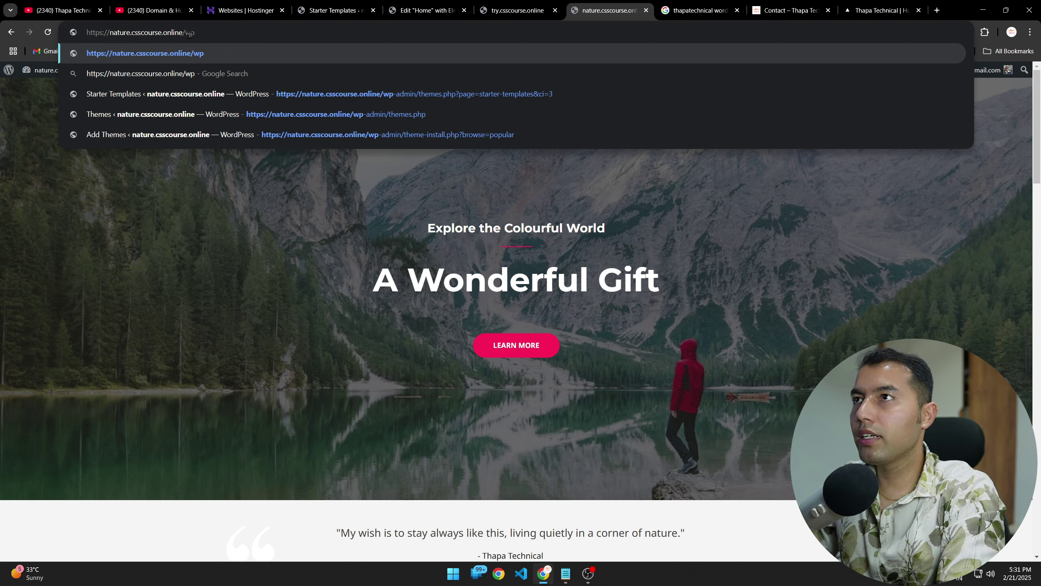
type("-admin")
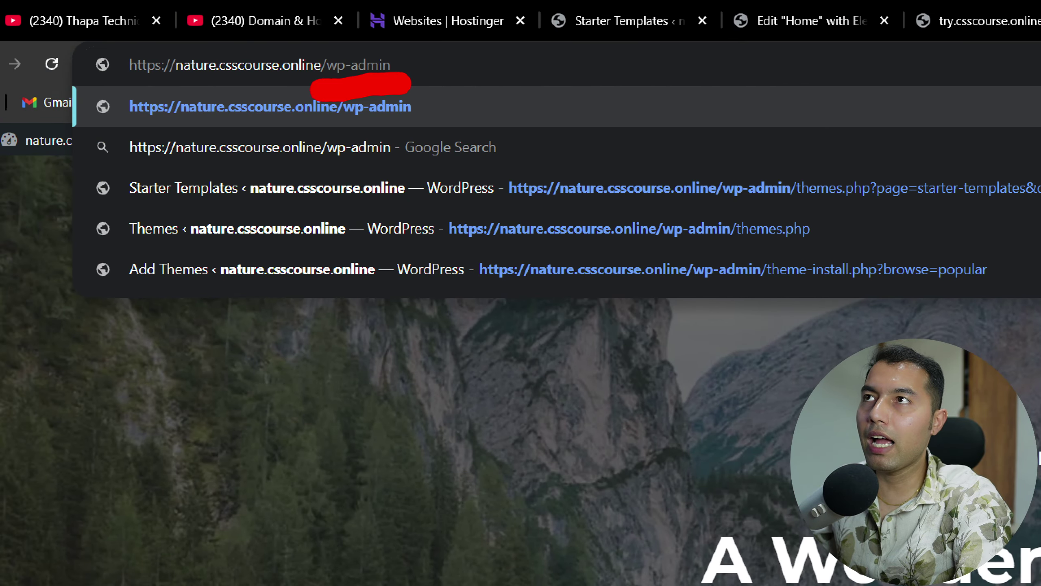
key("Return")
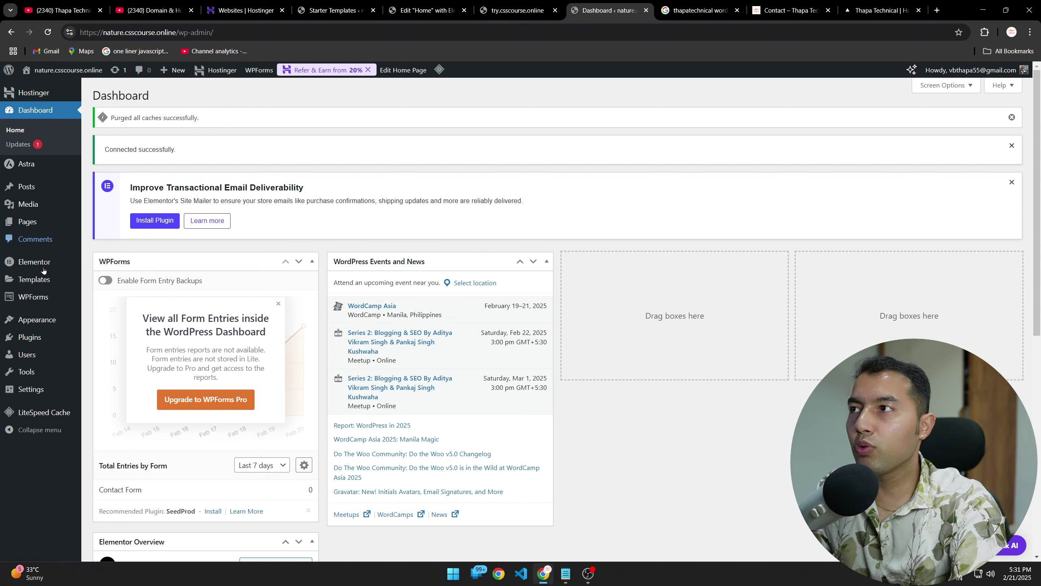
Step: From Plugins > Installed Plugins, follow Elementor's Get Elementor Pro link to the pricing page
mouse_move(36, 263)
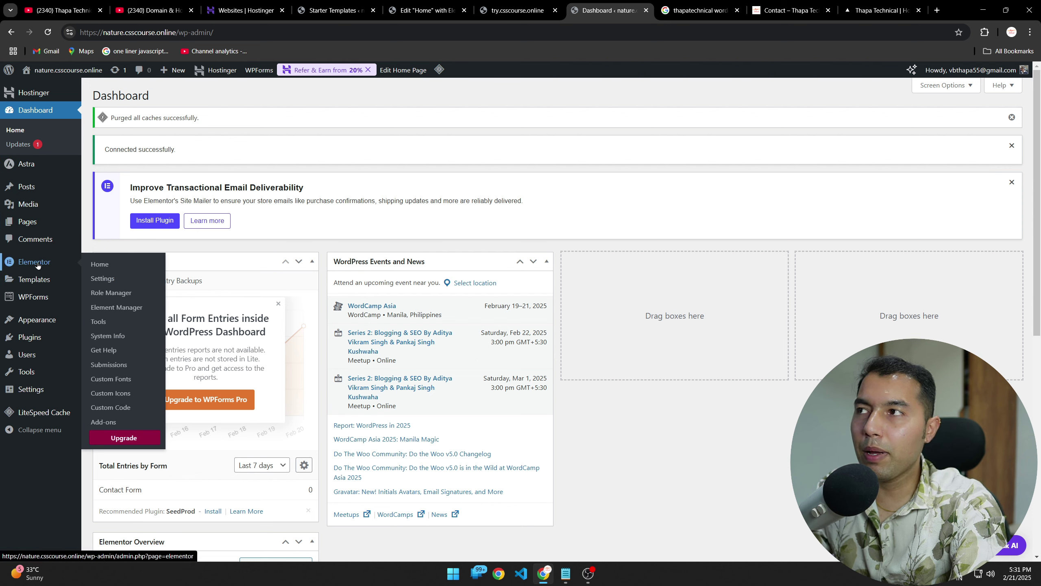
left_click(29, 341)
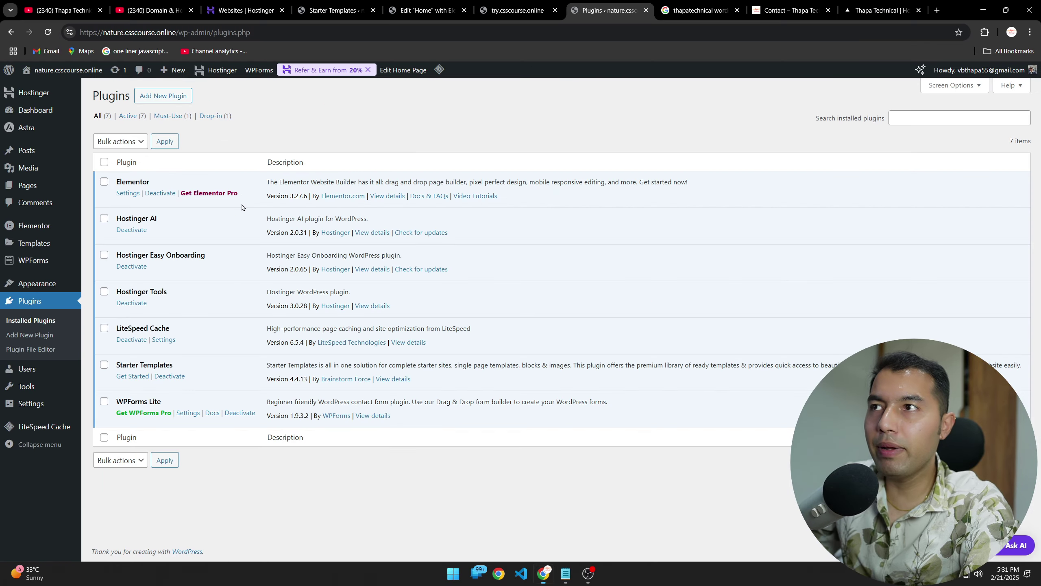
left_click(334, 258)
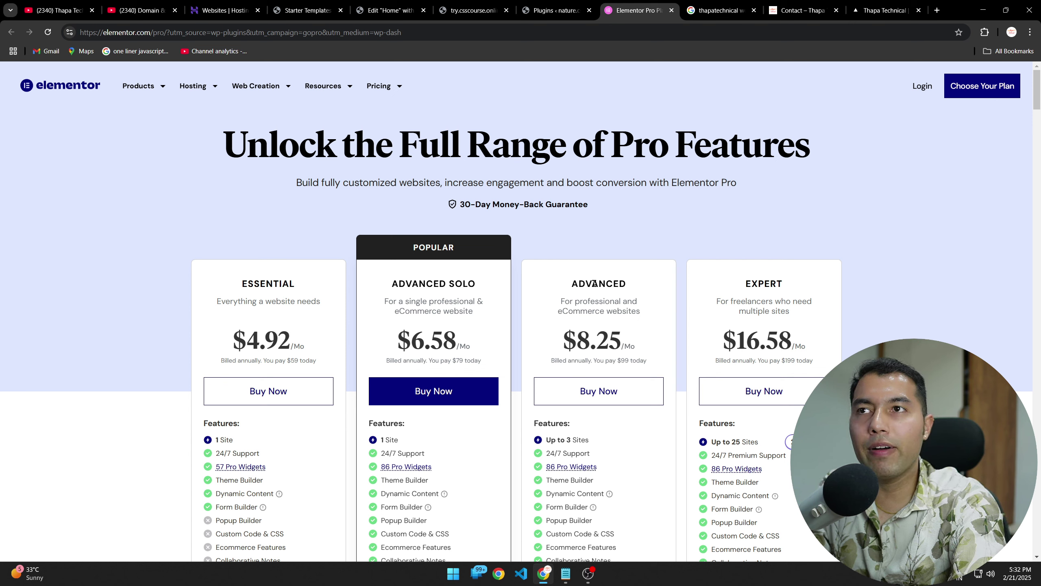
Step: Start checkout for the Advanced plan, return to pricing, and log in to view my.elementor.com downloads
left_click(601, 391)
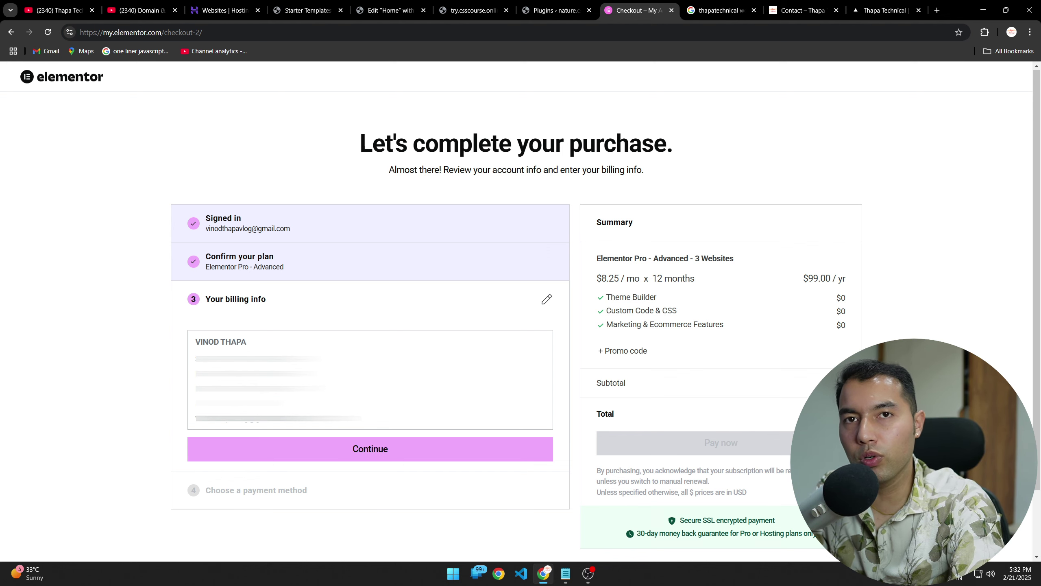
key("alt+Left")
left_click(924, 87)
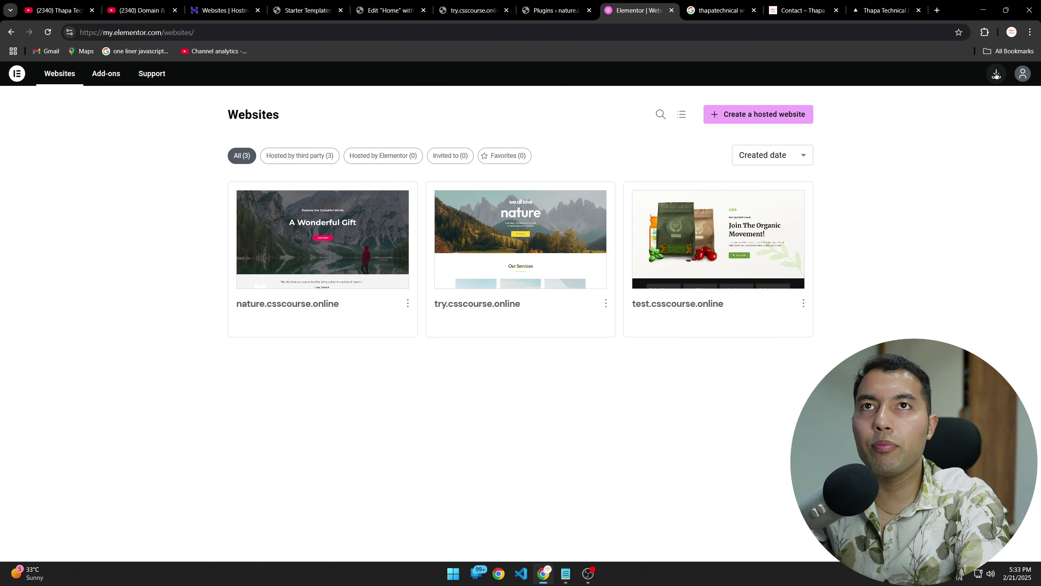
left_click(997, 74)
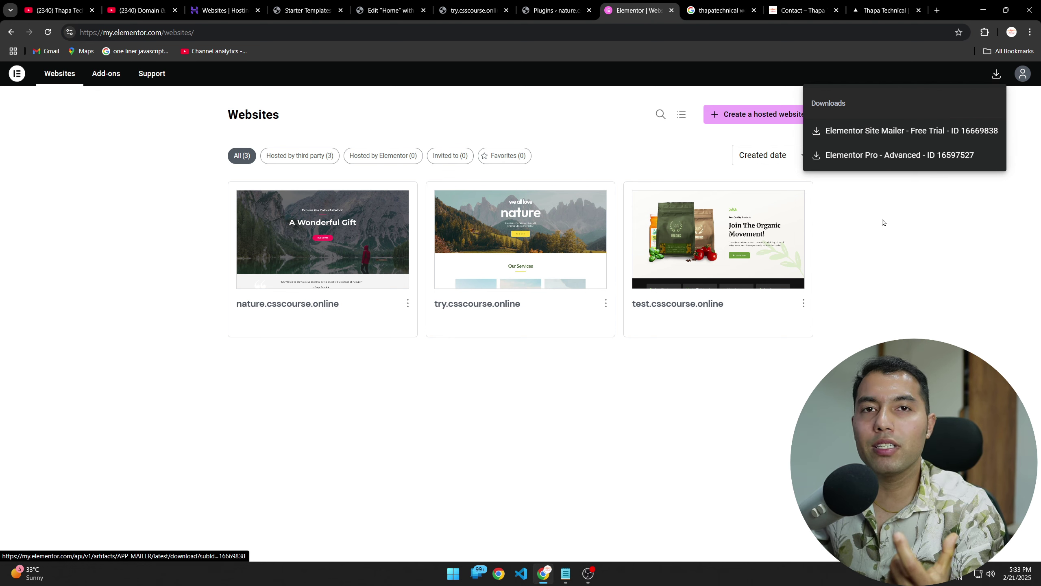
Step: Confirm the Elementor Pro - Advanced subscription is active under My profile > Subscriptions
left_click(856, 163)
left_click(1022, 74)
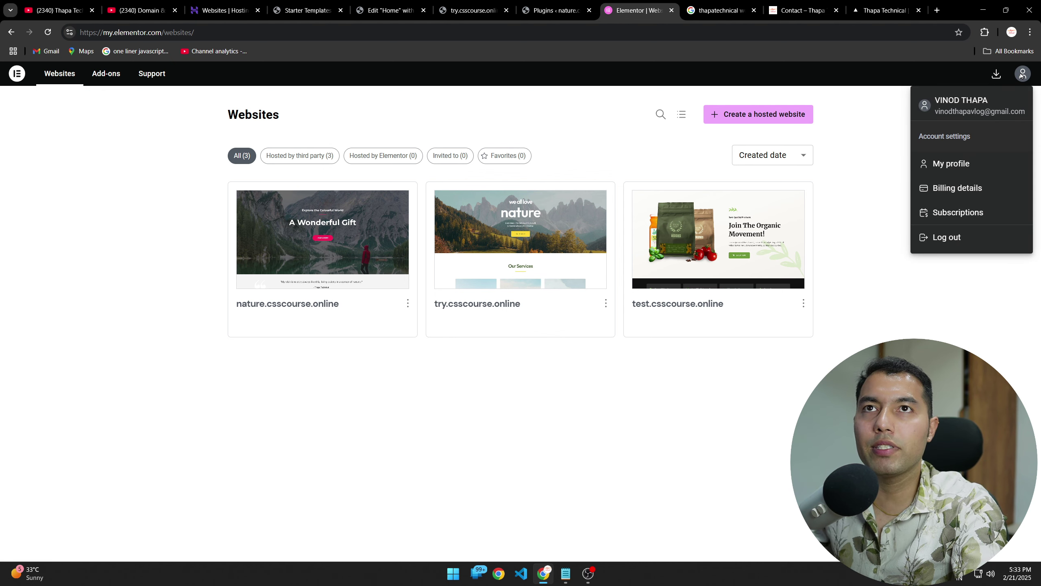
left_click(954, 168)
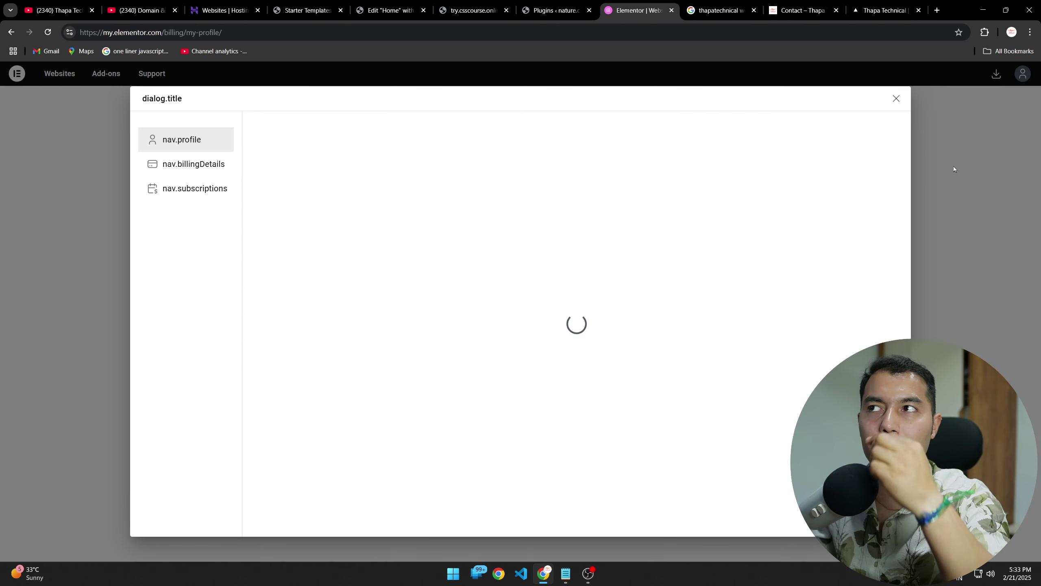
left_click(192, 194)
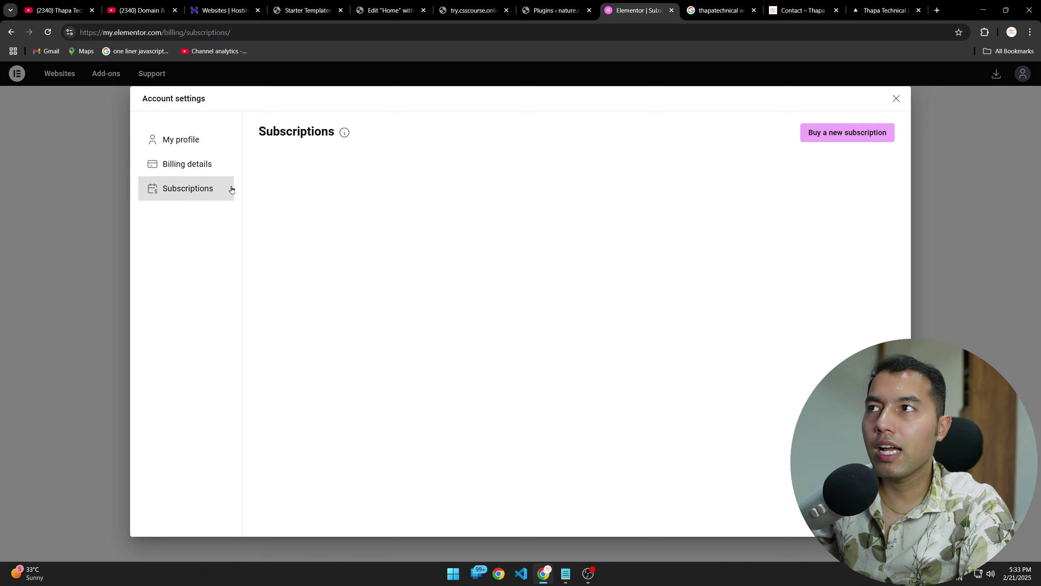
left_click(192, 198)
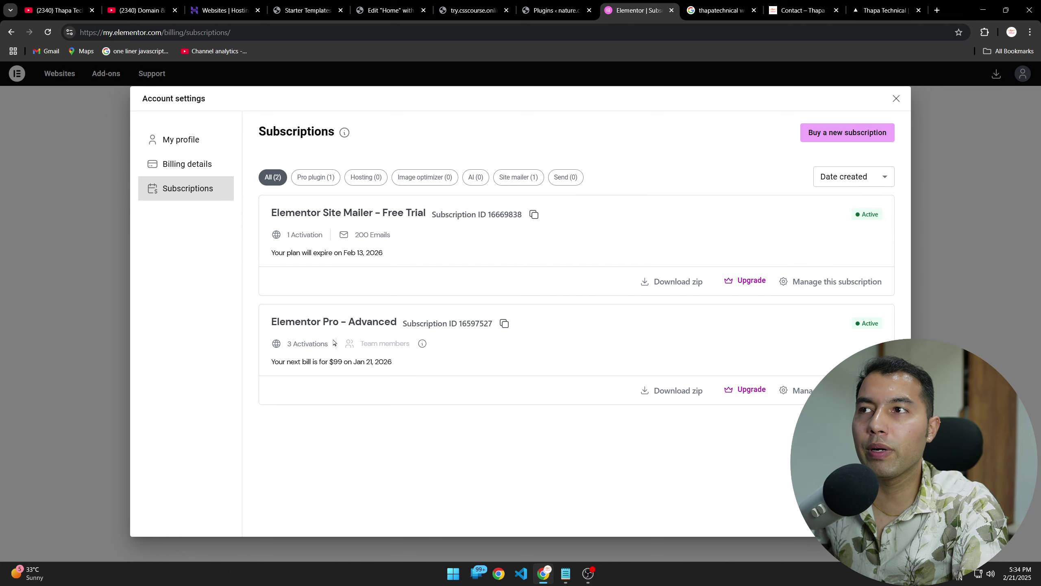
left_click_drag(271, 321, 397, 322)
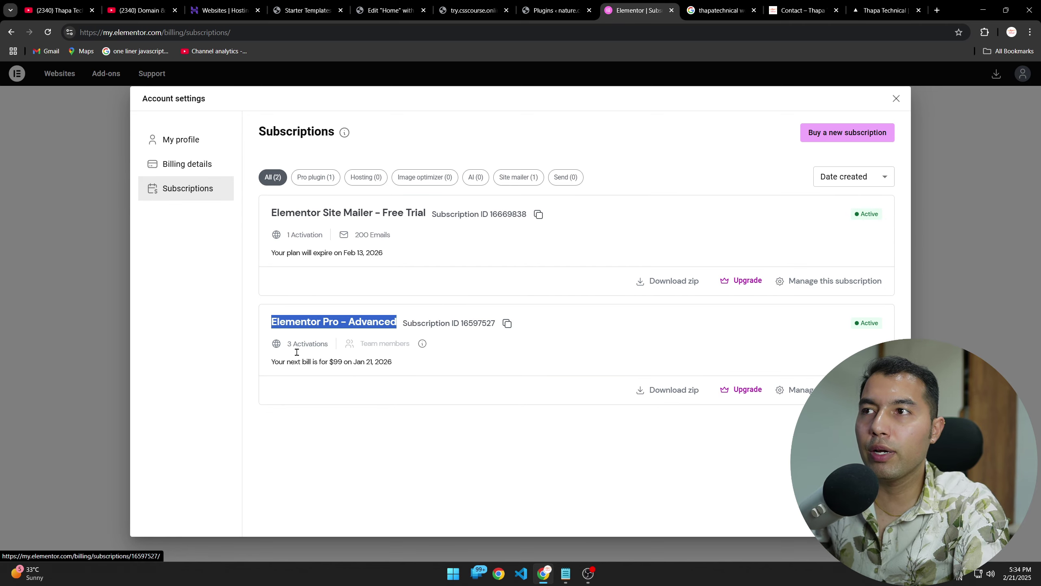
left_click(438, 451)
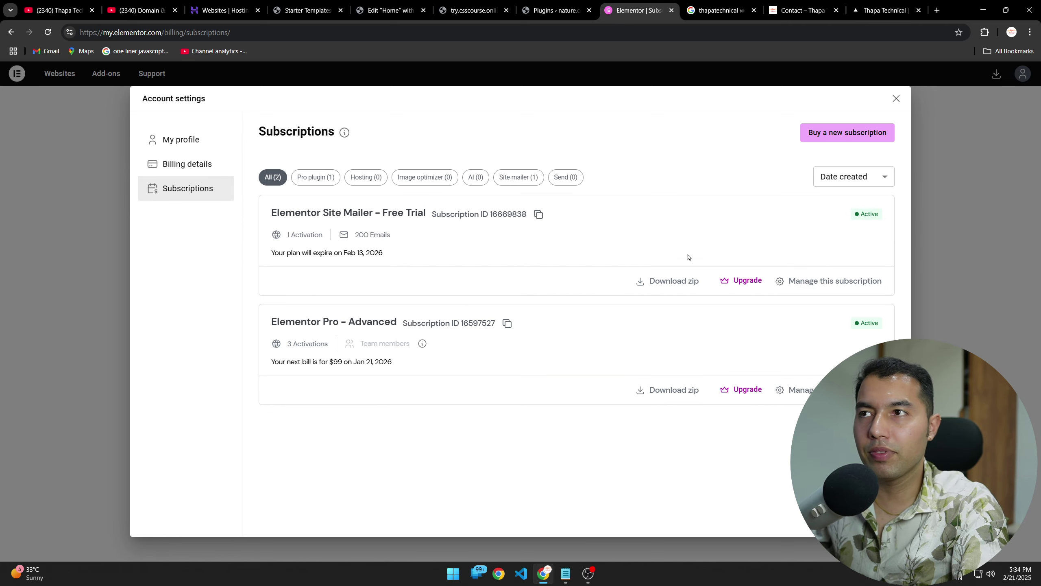
Step: Download the Elementor Pro - Advanced plugin zip from the Downloads list
left_click(901, 103)
left_click(997, 74)
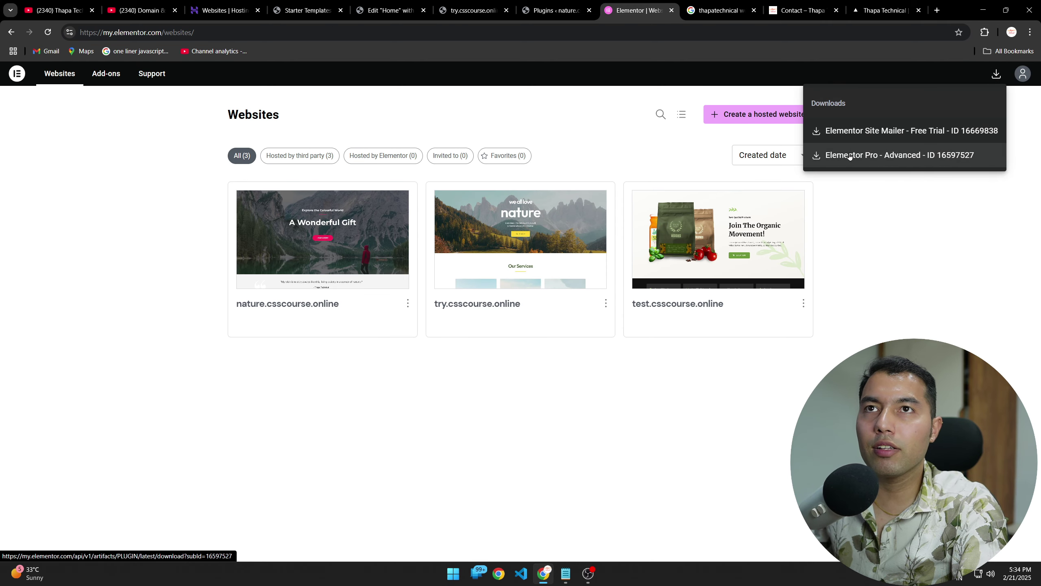
left_click(868, 163)
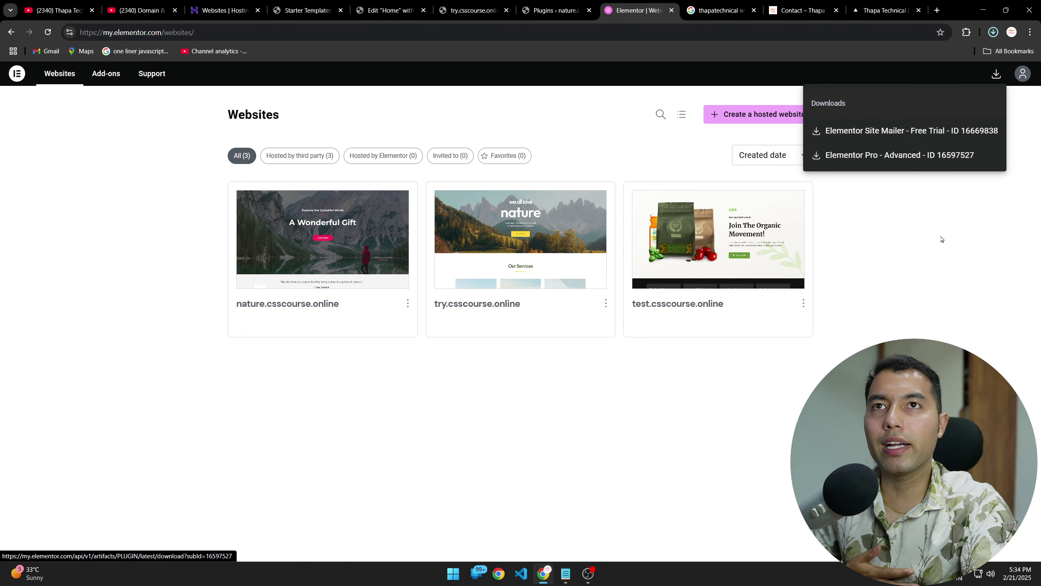
left_click(283, 9)
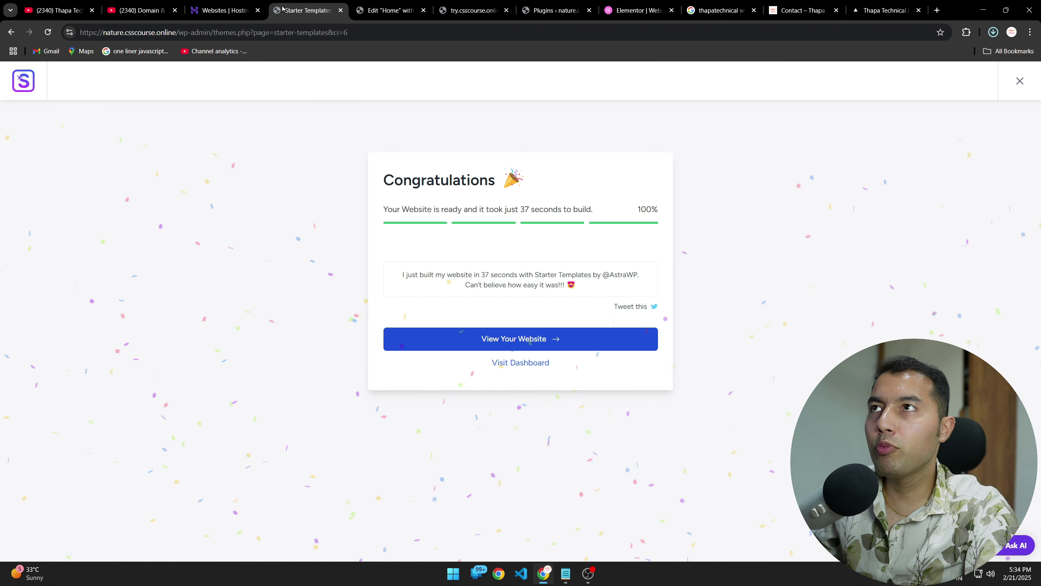
Step: Go to the WordPress Plugins page and choose Add New Plugin
left_click(391, 8)
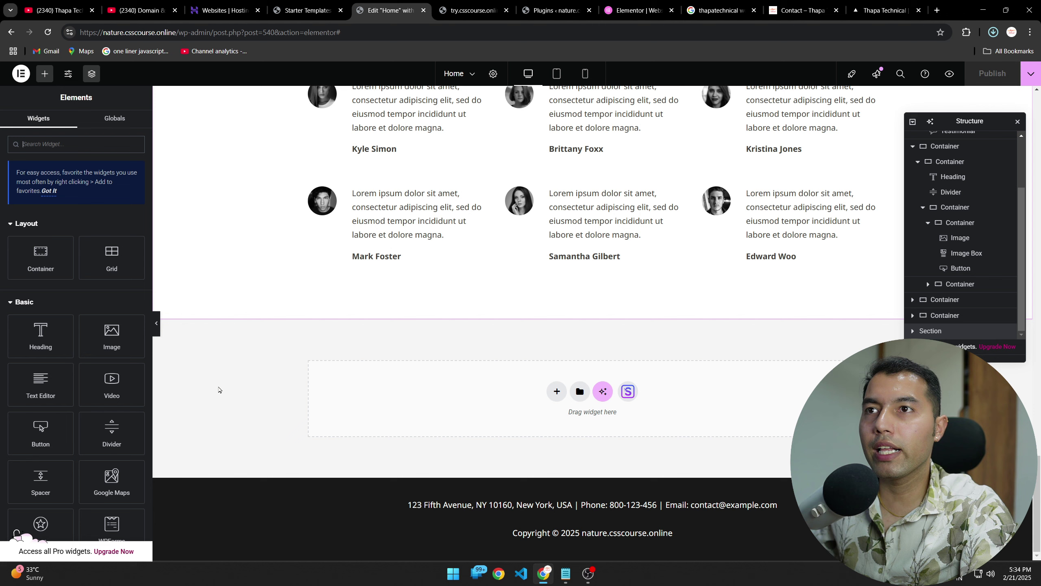
left_click(472, 8)
left_click(562, 9)
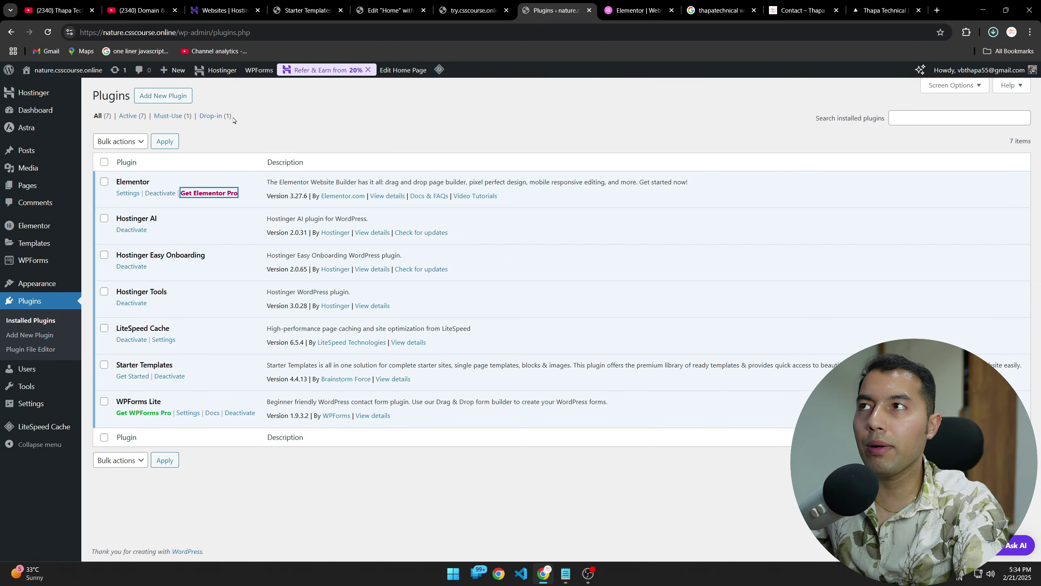
left_click(163, 140)
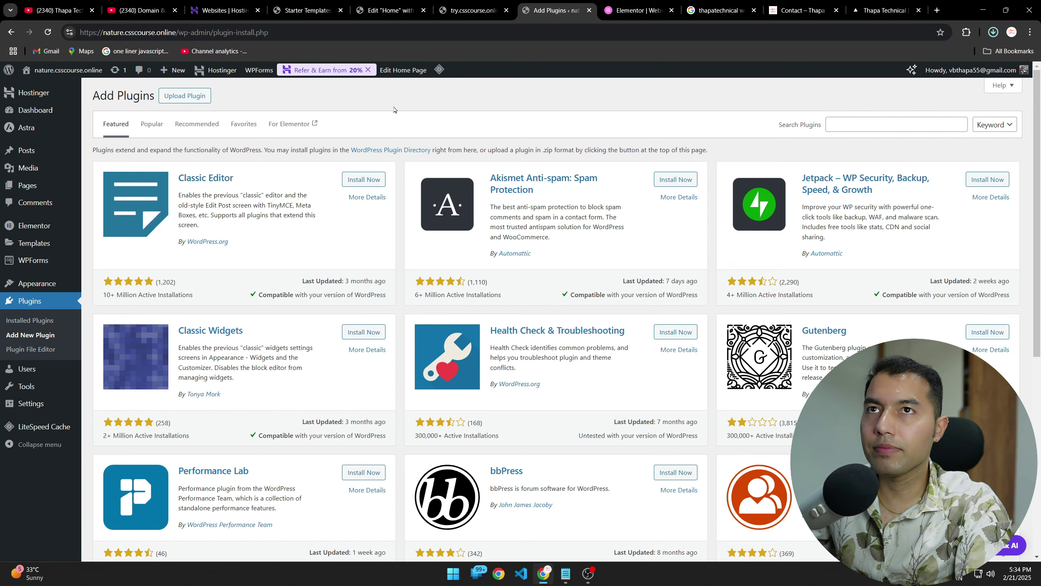
Step: Upload elementor-pro-3.27.4 (1).zip from Downloads and install it
left_click(185, 98)
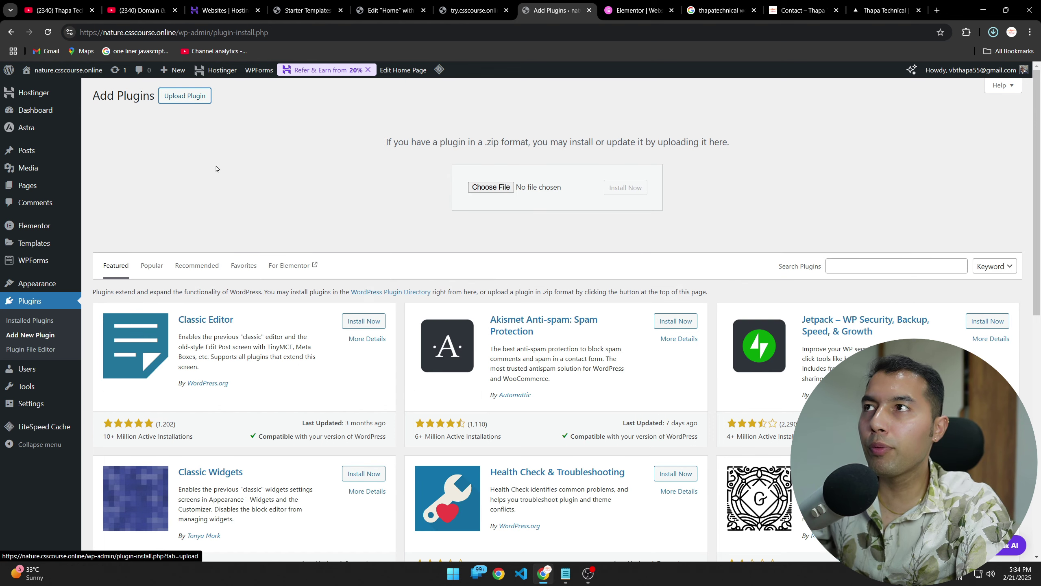
left_click(487, 188)
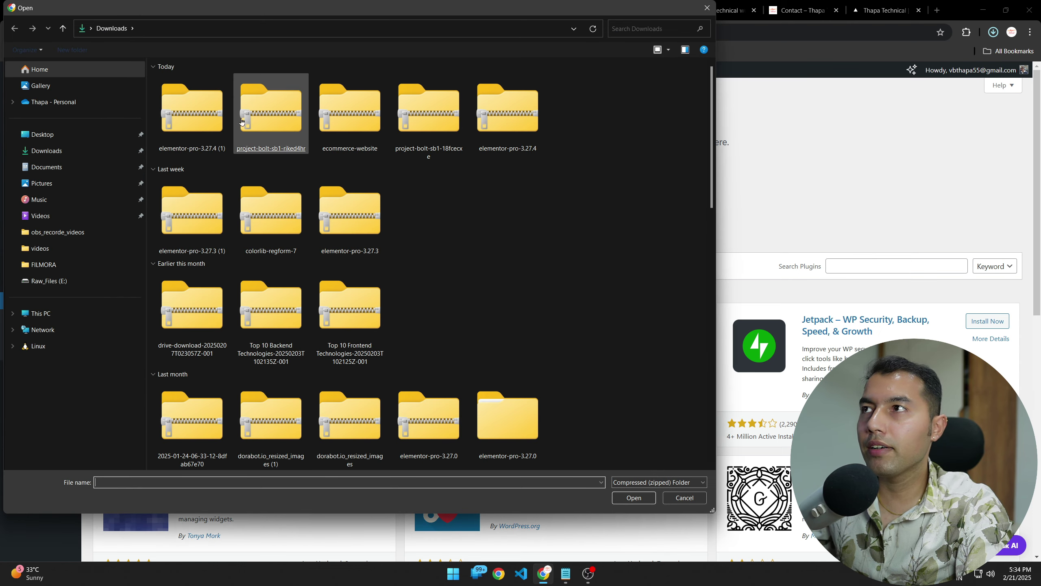
double_click(192, 110)
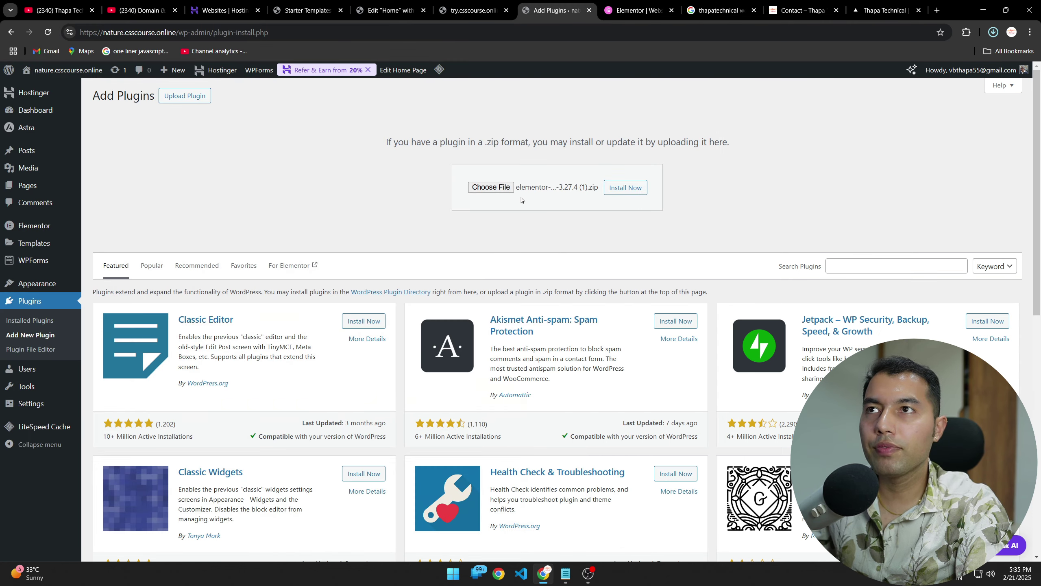
left_click(626, 187)
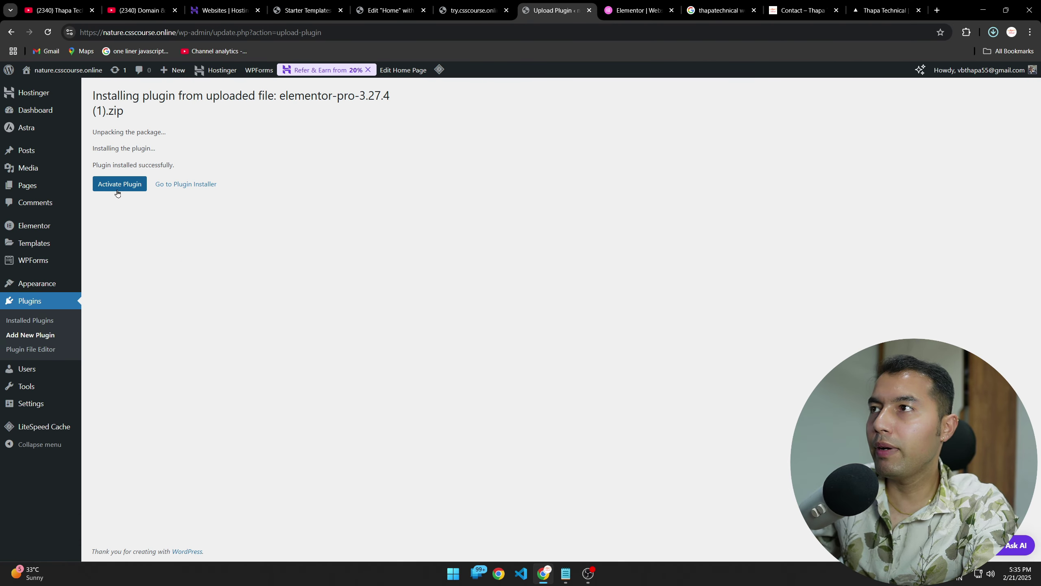
Step: Activate Elementor Pro, then connect its license via my.elementor.com until Status shows Active
left_click(117, 191)
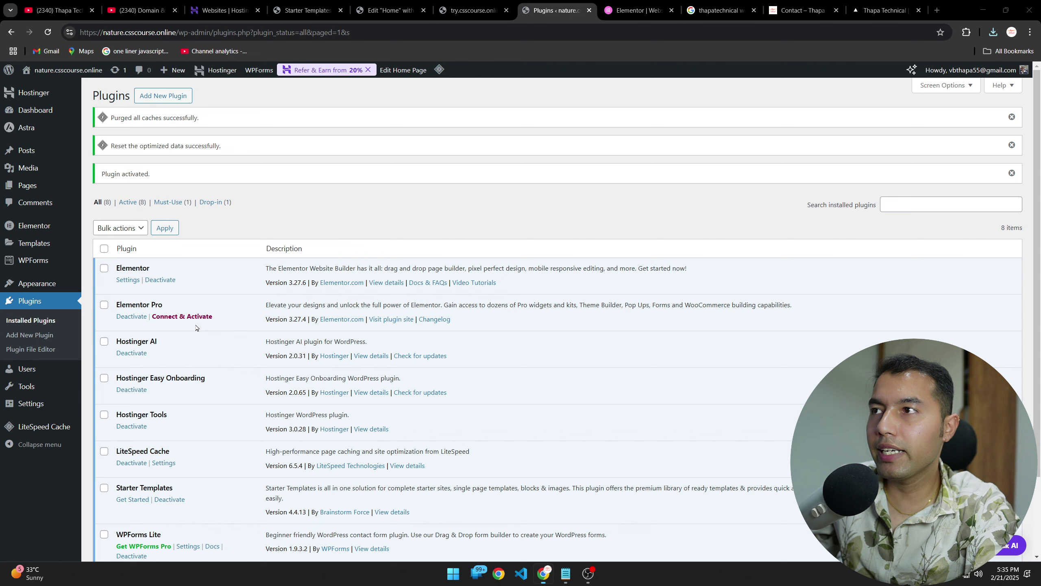
left_click(186, 317)
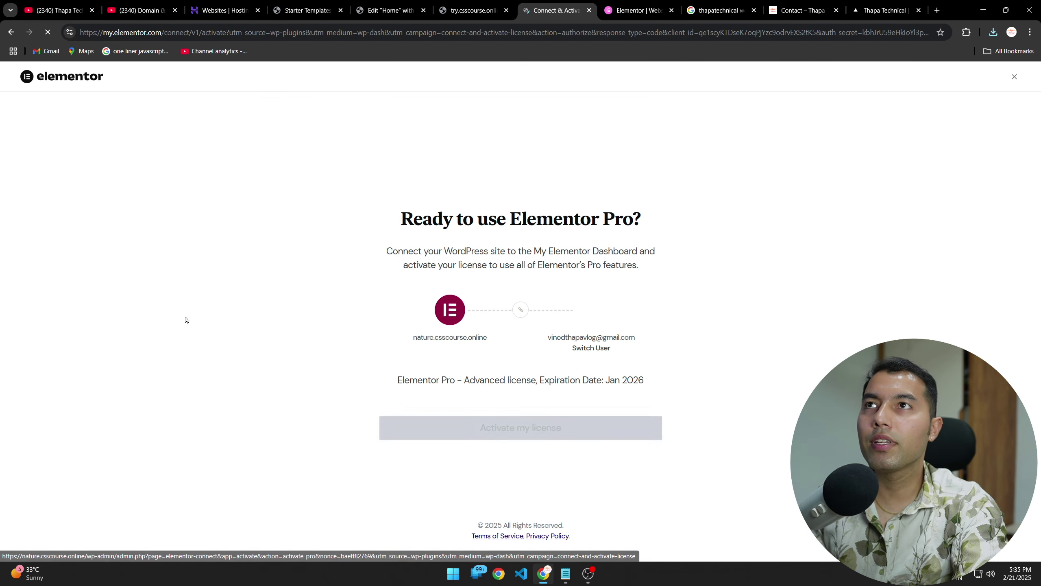
left_click(513, 431)
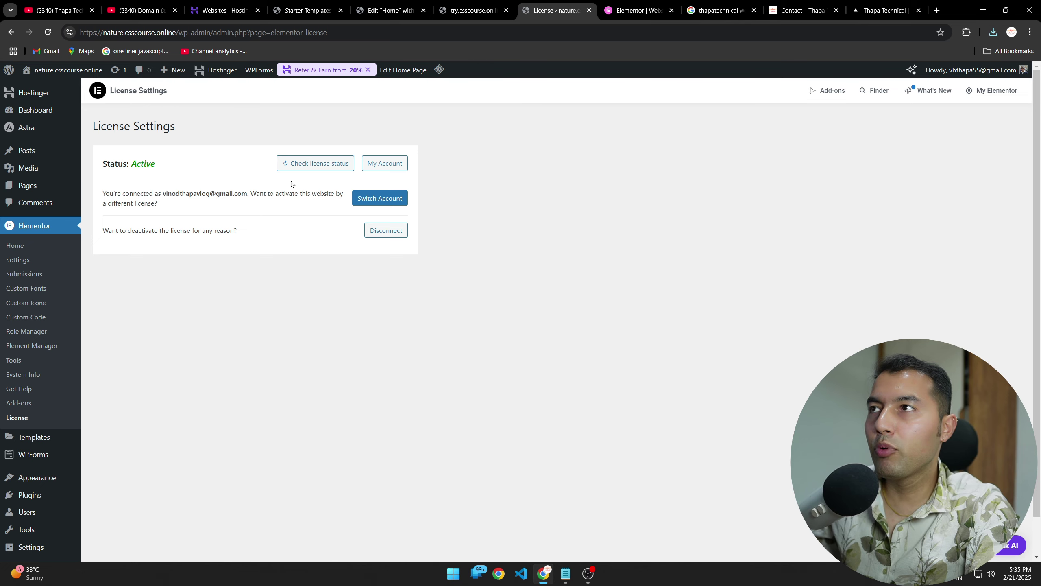
left_click_drag(125, 165, 172, 170)
left_click(174, 170)
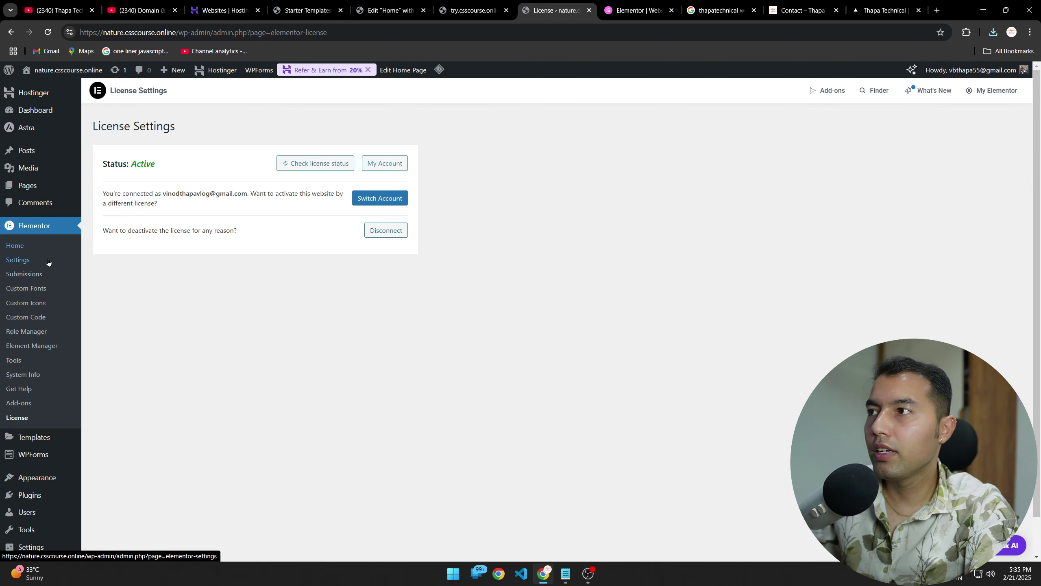
Step: Check Installed Plugins for Elementor Pro, then close the extra tabs and return to the editor
left_click(35, 111)
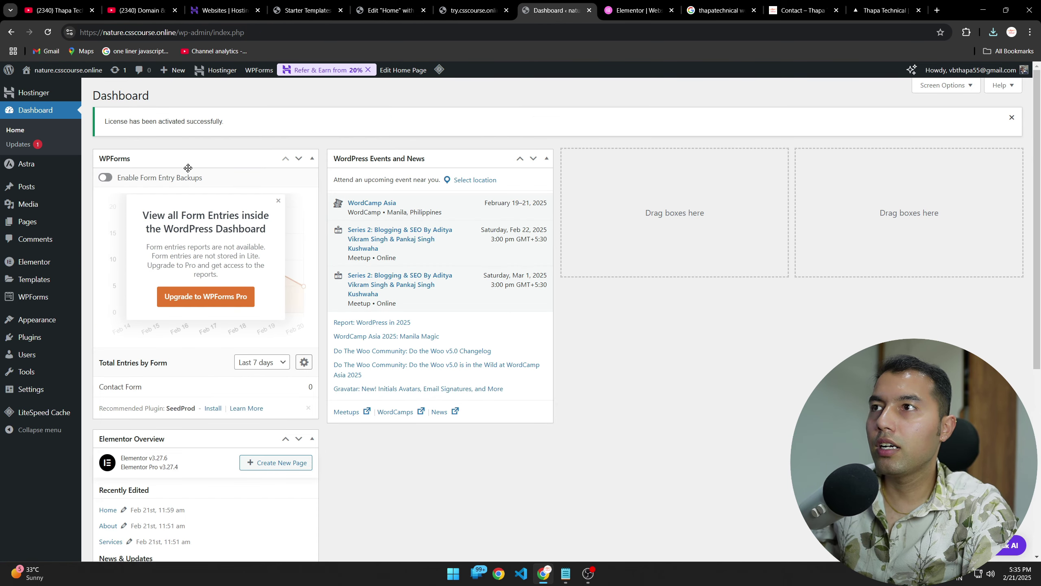
scroll(396, 293, "down", 5)
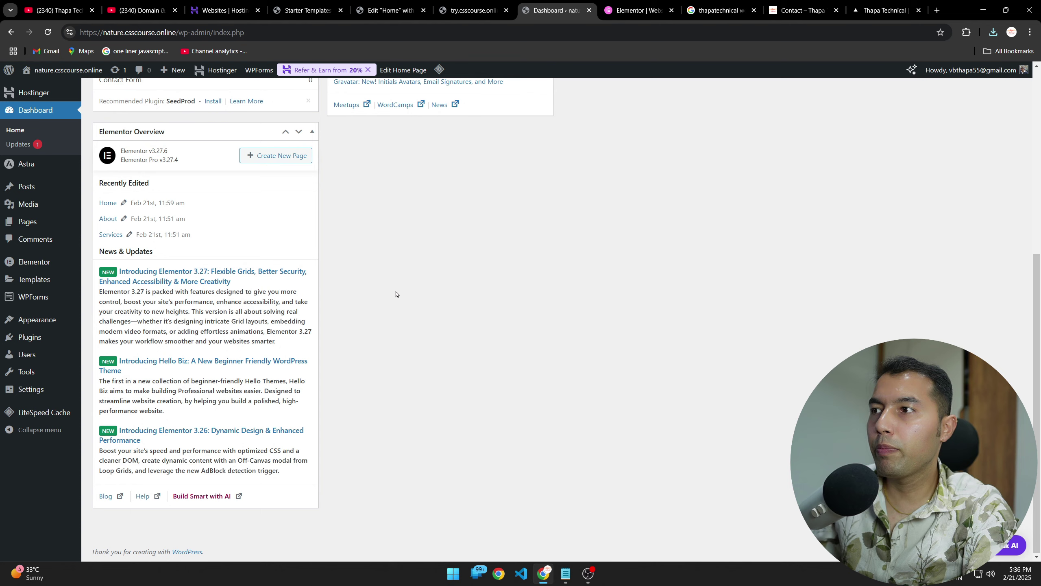
left_click(29, 337)
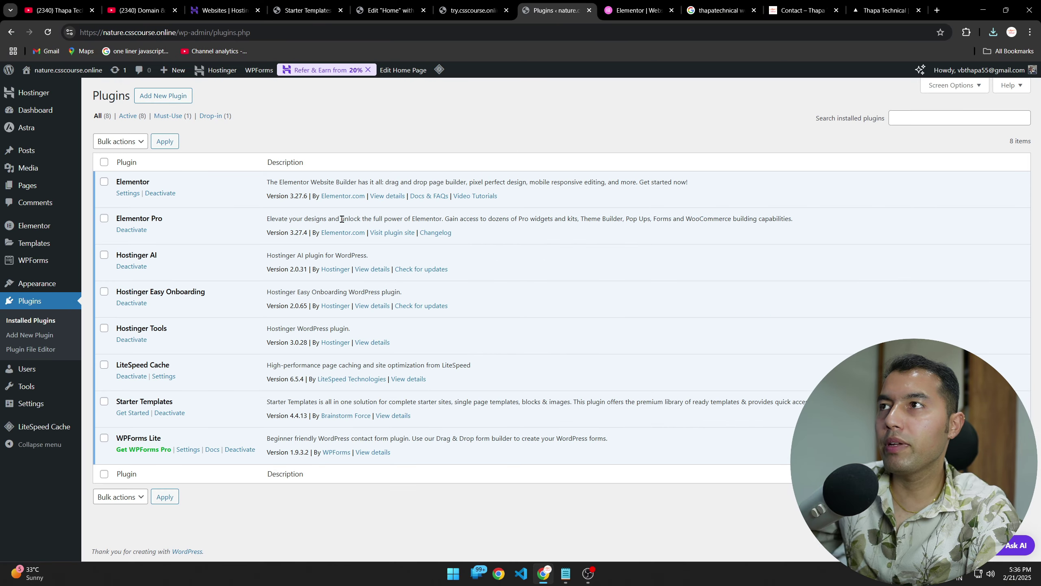
left_click(641, 5)
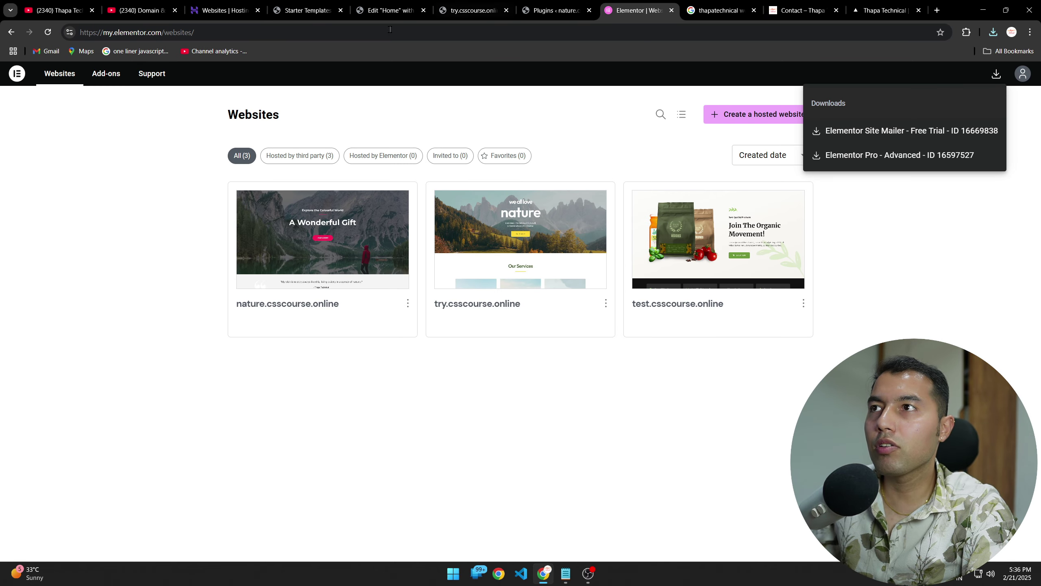
left_click(748, 9)
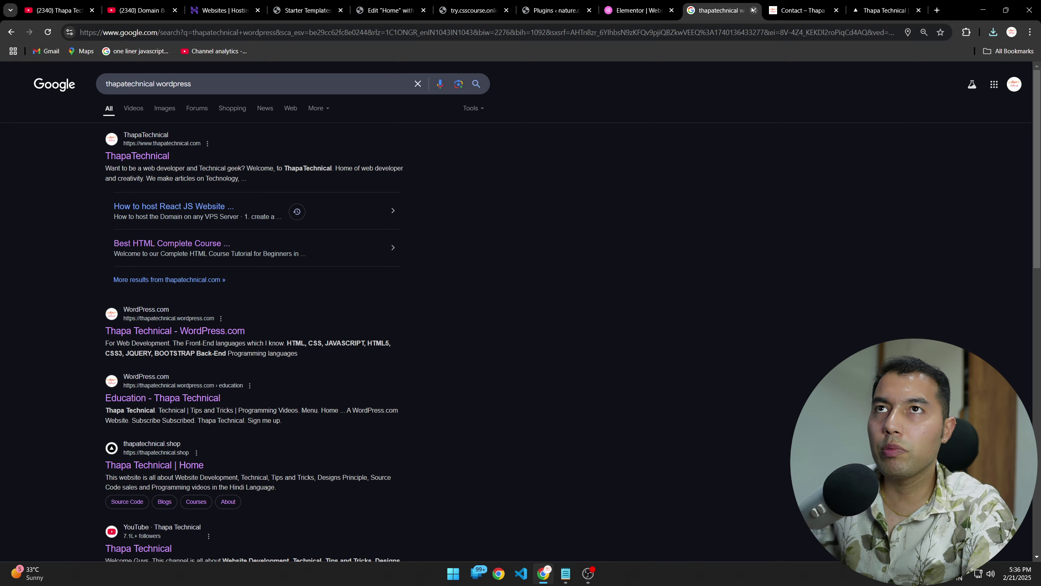
left_click(753, 10)
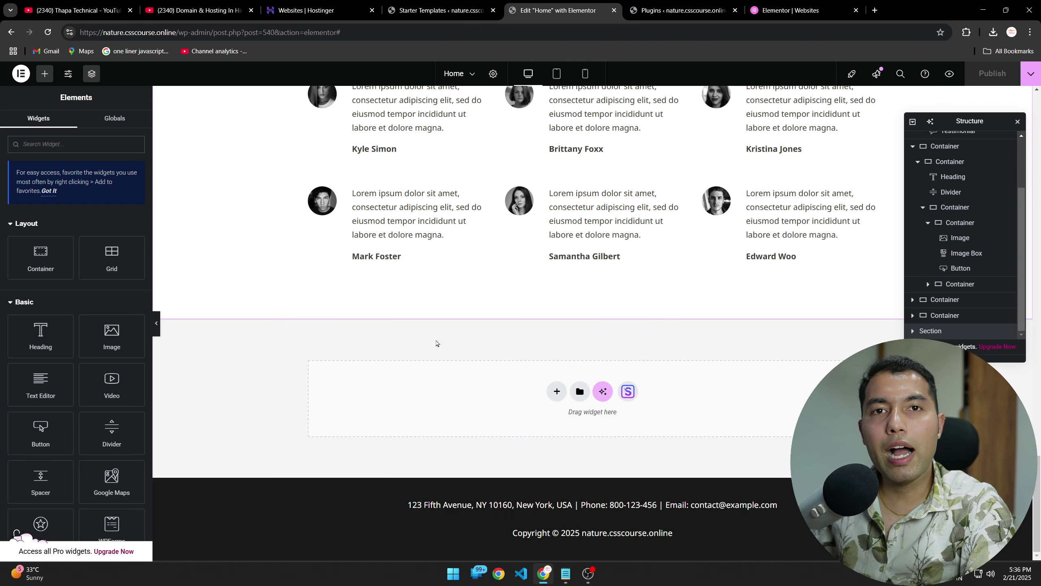
Step: Inspect the locked Search widget in the panel, then reload the editor to pick up Pro
scroll(436, 344, "up", 20)
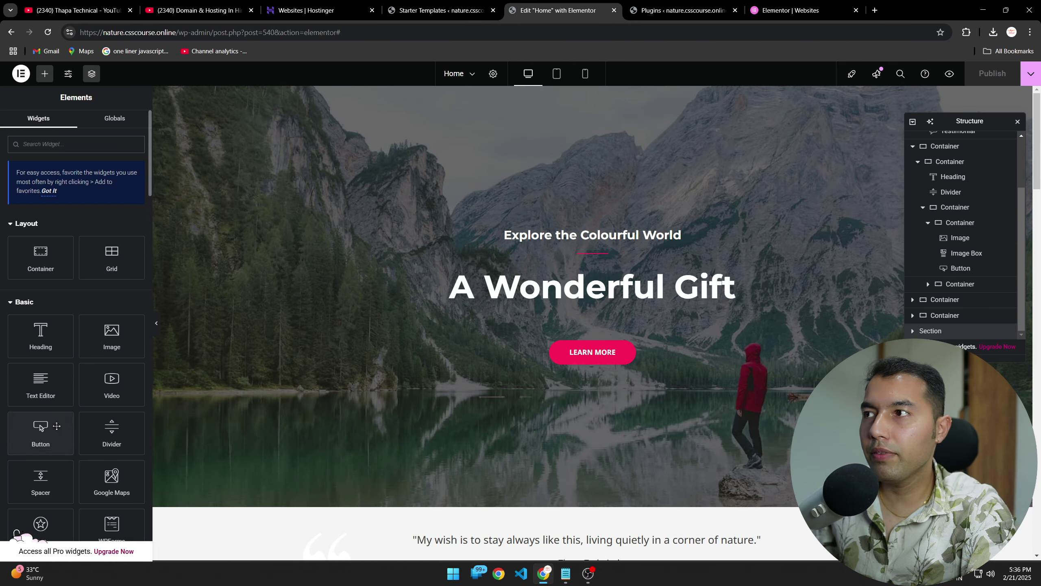
scroll(56, 426, "down", 8)
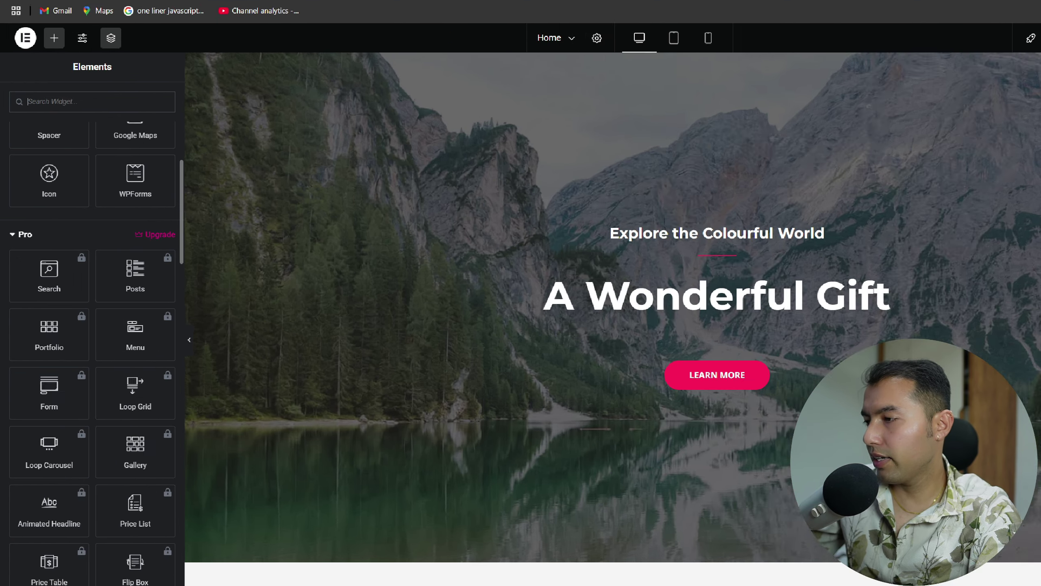
left_click(29, 272)
left_click_drag(144, 249, 191, 248)
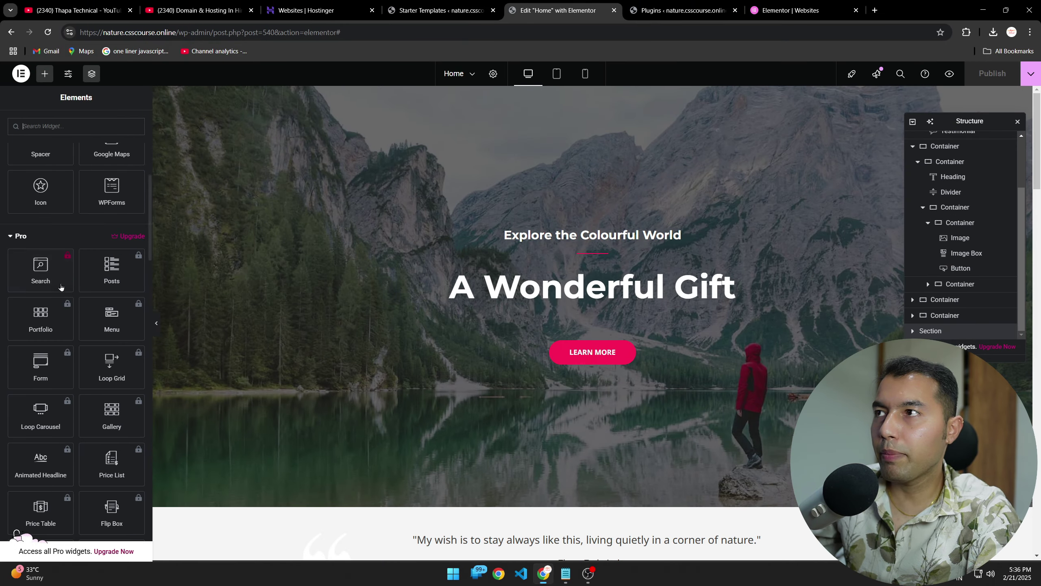
left_click(132, 296)
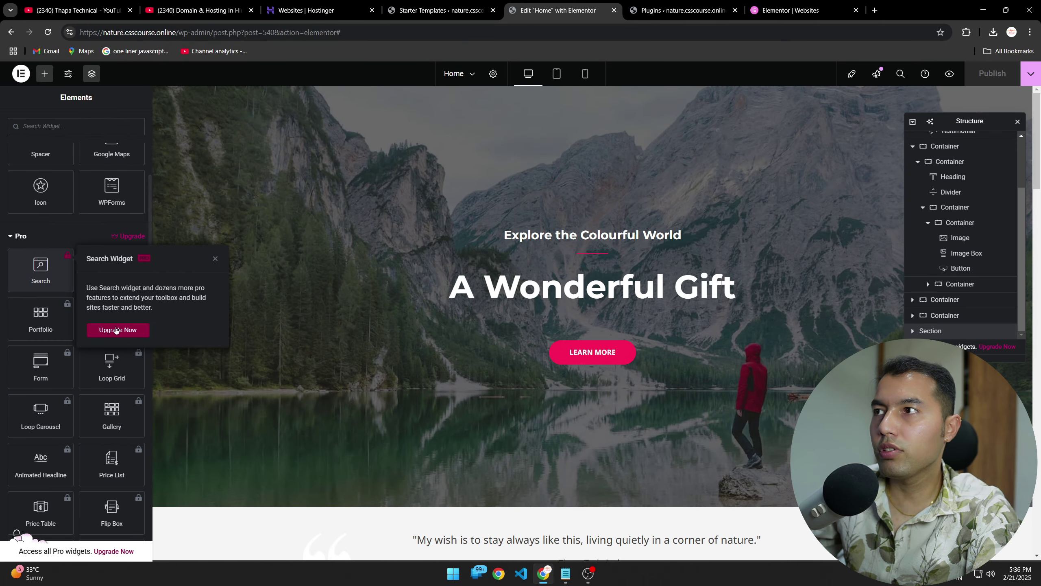
left_click(47, 32)
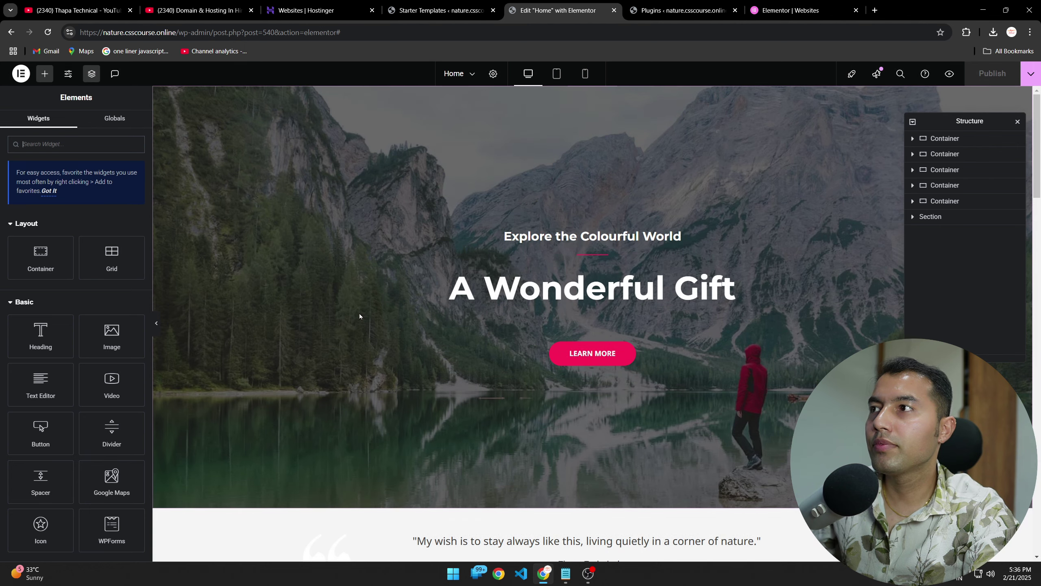
Step: Select the testimonials secondary heading and scroll the widget panel down to the Pro category
scroll(92, 392, "down", 5)
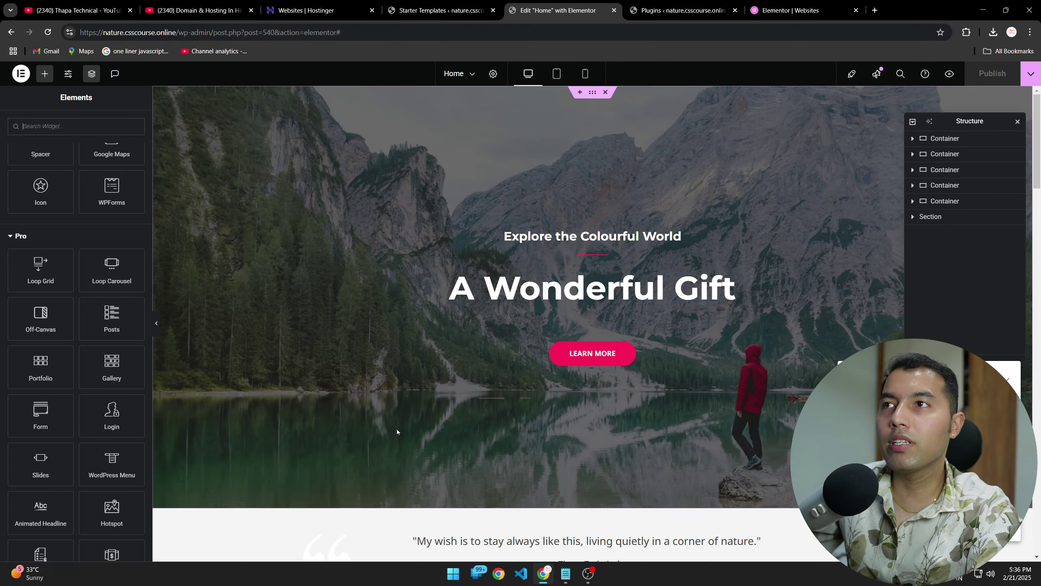
scroll(505, 393, "down", 20)
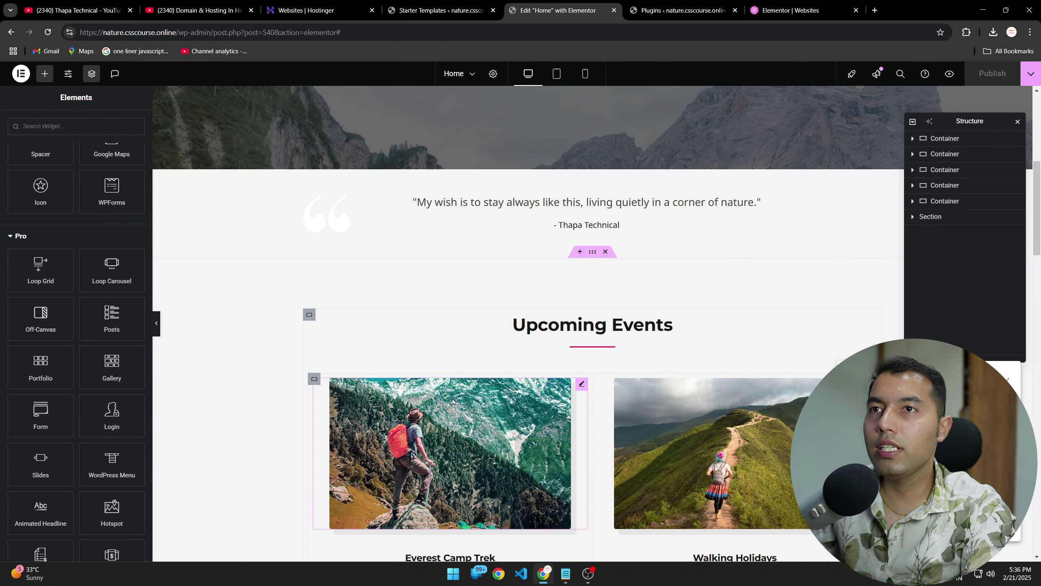
scroll(453, 400, "down", 16)
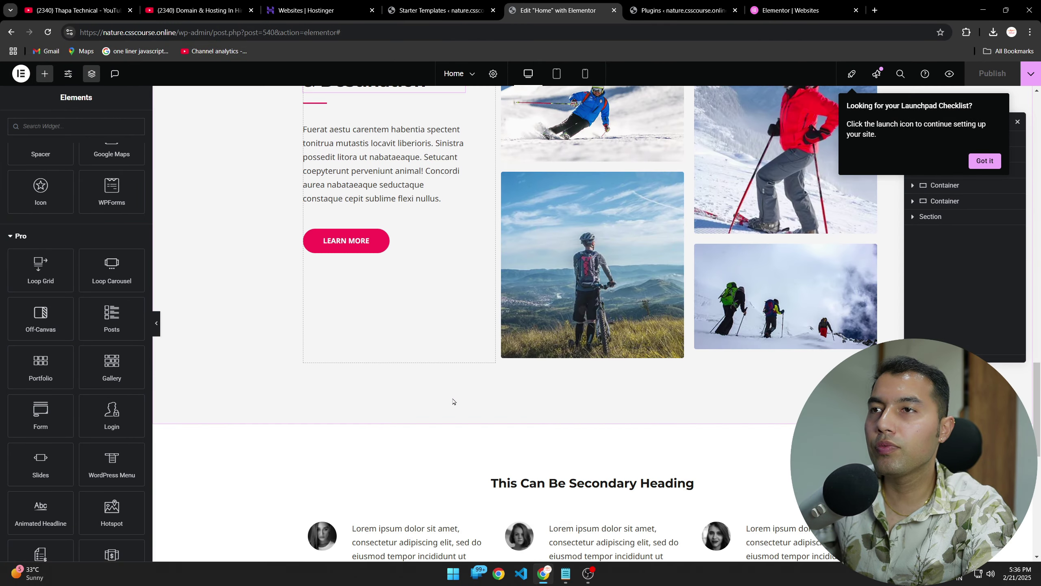
scroll(514, 375, "up", 4)
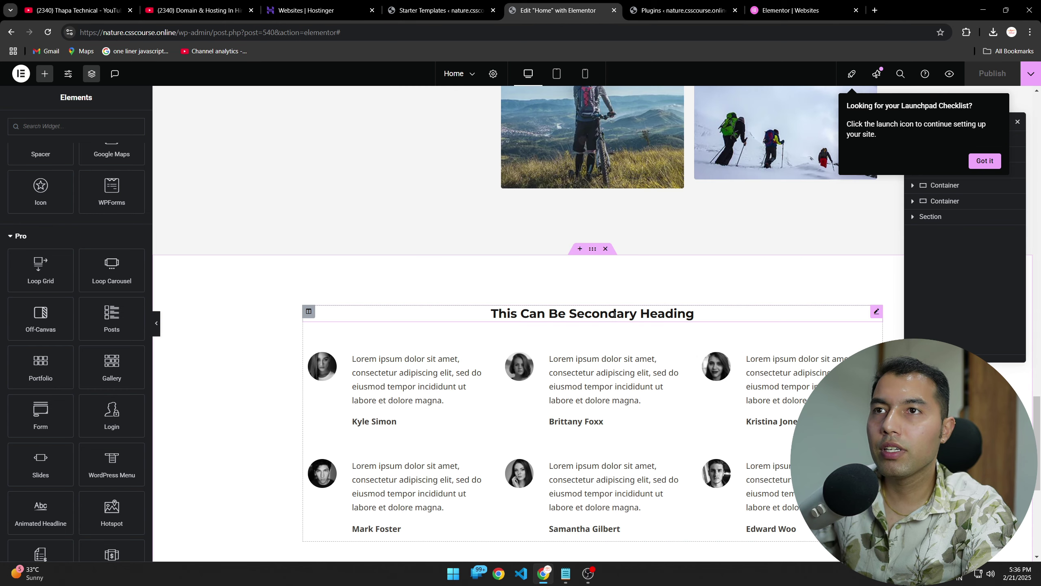
left_click(831, 314)
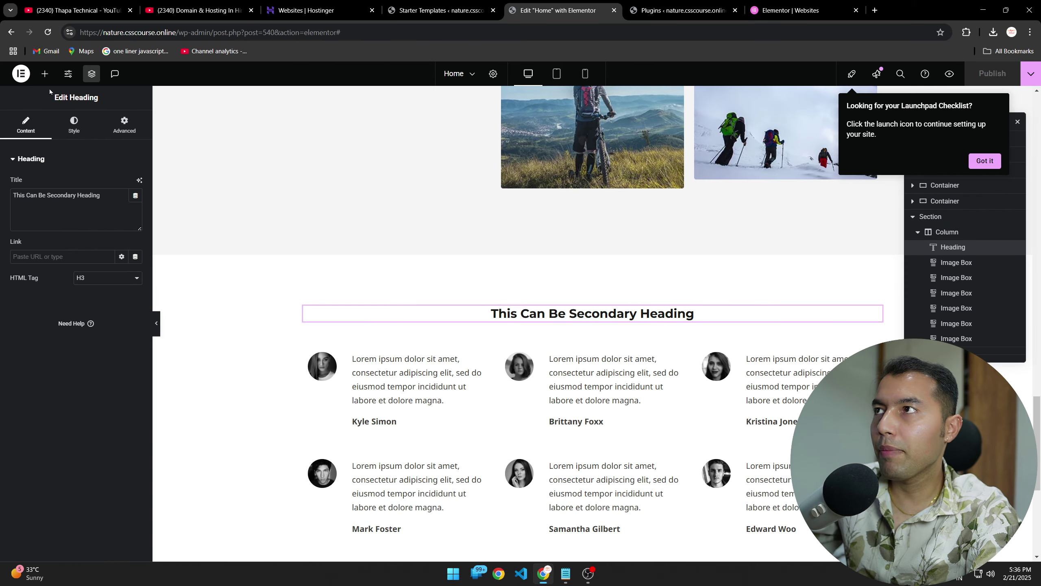
left_click(43, 76)
scroll(57, 443, "down", 10)
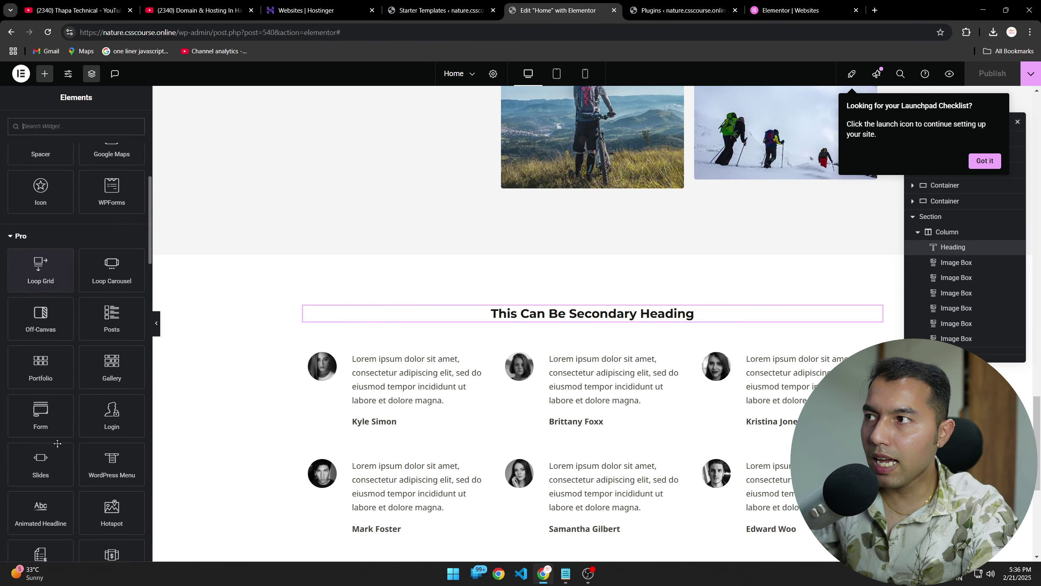
scroll(58, 443, "down", 4)
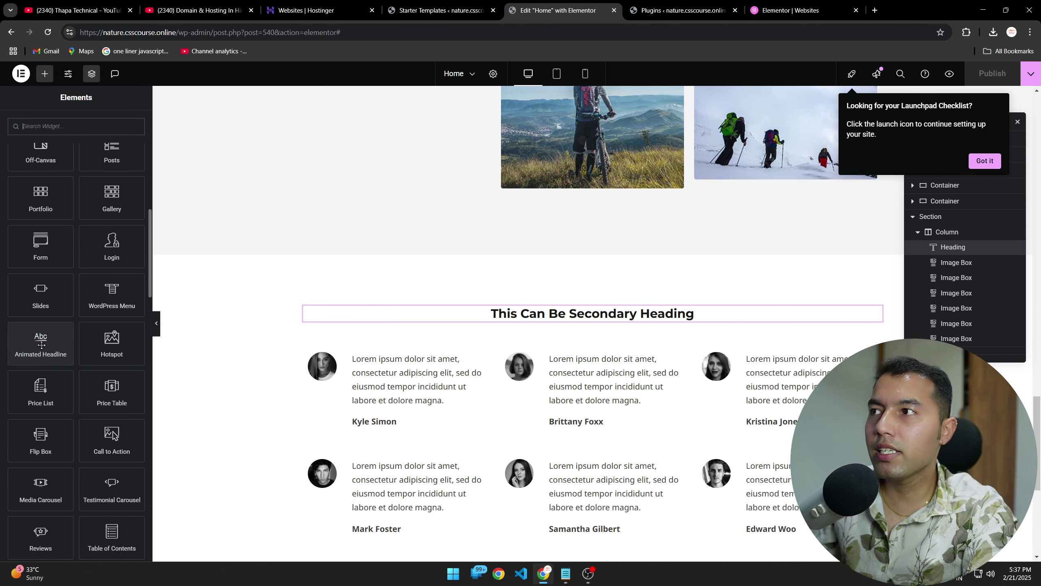
Step: Drop an Animated Headline below the secondary heading, then delete the secondary heading
left_click_drag(41, 345, 603, 339)
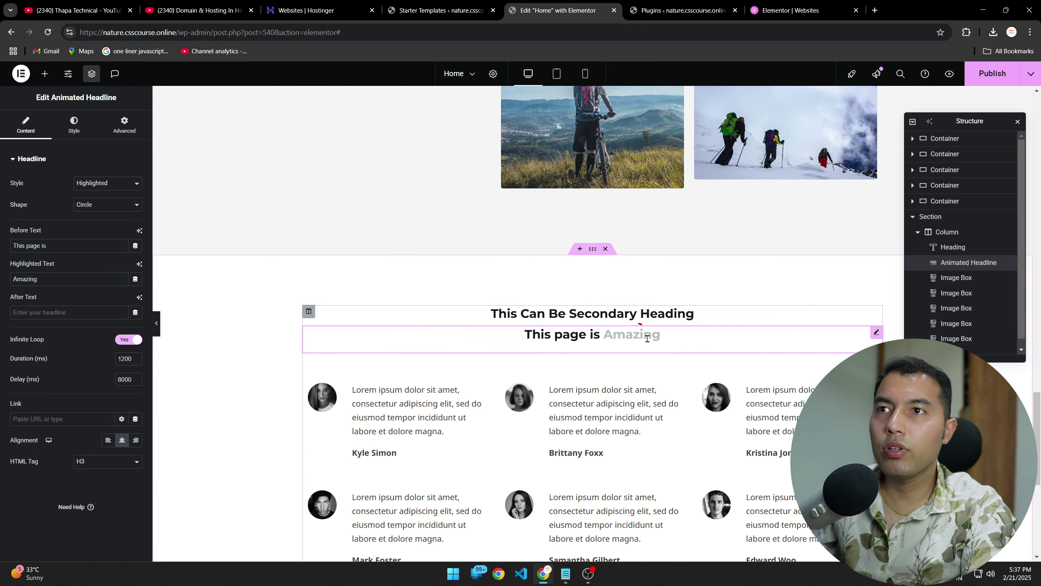
triple_click(651, 316)
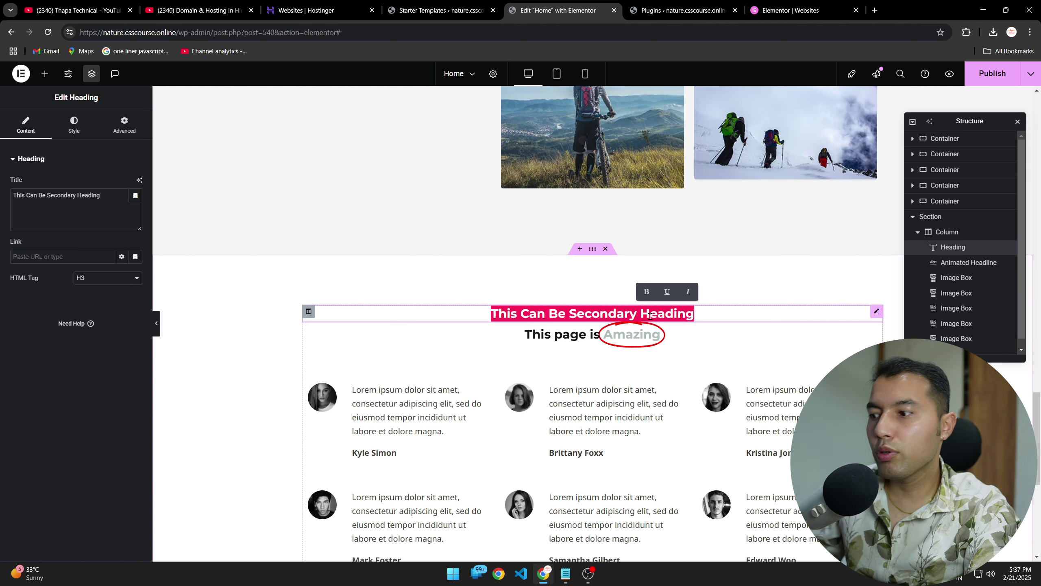
left_click(398, 291)
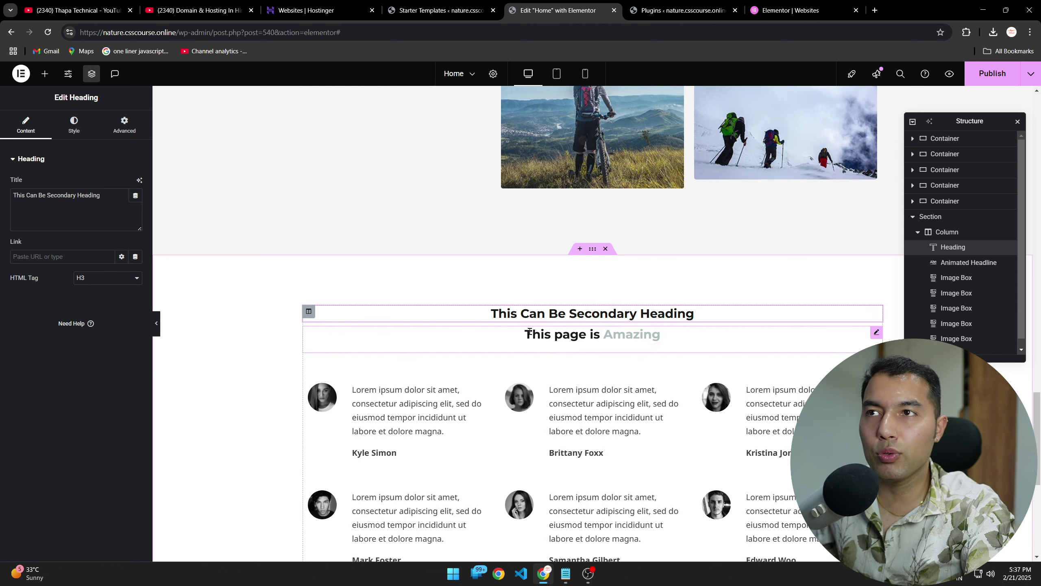
right_click(460, 314)
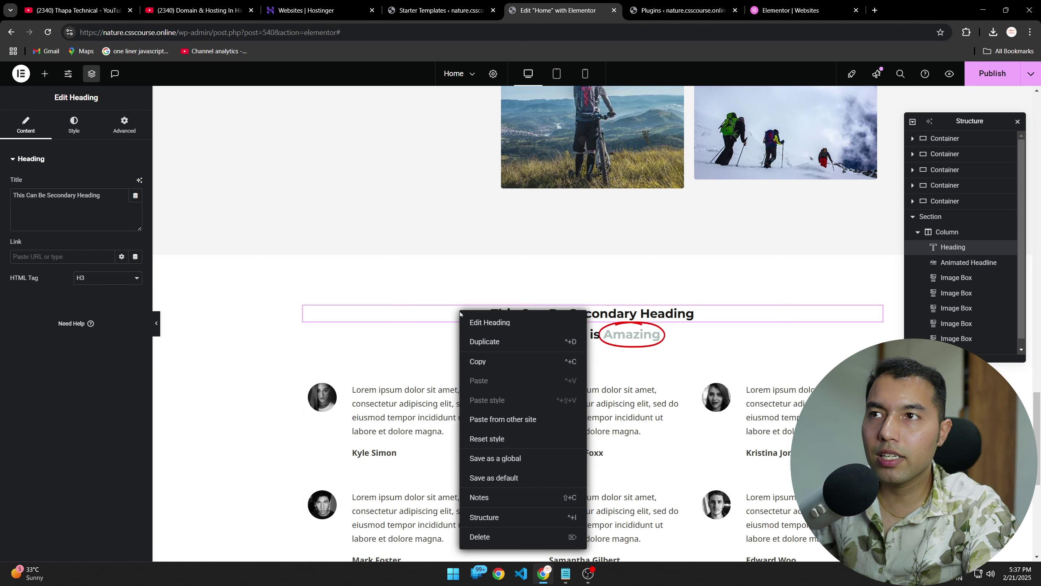
left_click(497, 537)
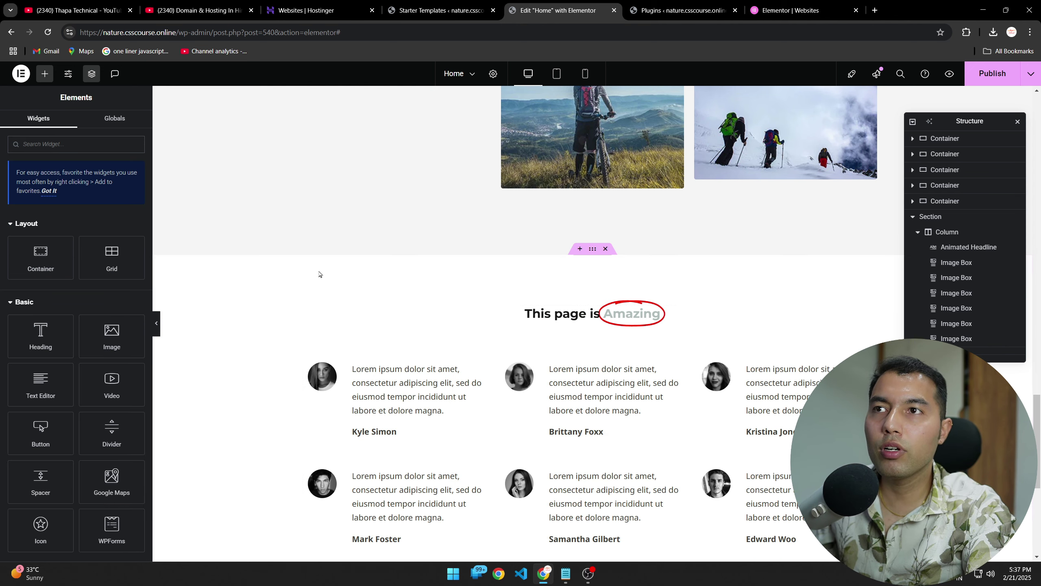
Step: Select the 'This page is Amazing' animated headline and work in its content fields
left_click(552, 312)
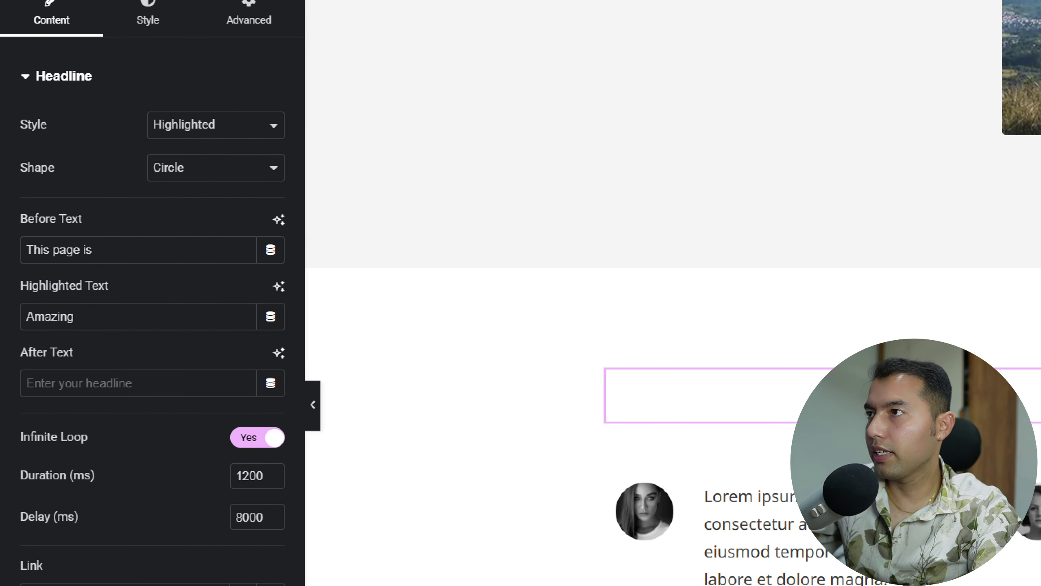
left_click(91, 242)
left_click_drag(119, 245, 148, 241)
left_click_drag(106, 320, 152, 318)
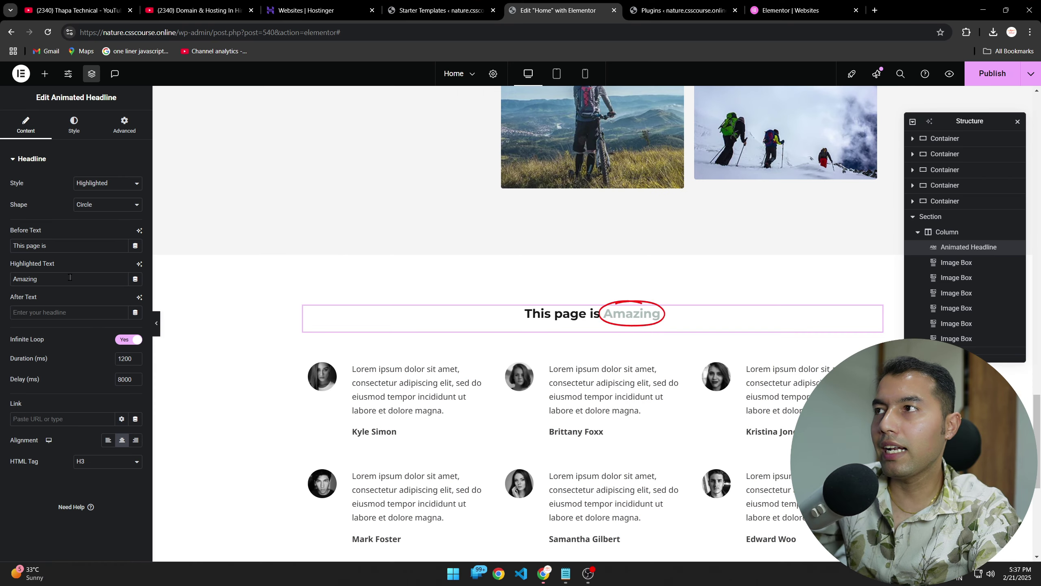
Step: Set the headline's Before Text to 'Some Beautiful' and Highlighted Text to 'Reviews'
triple_click(135, 251)
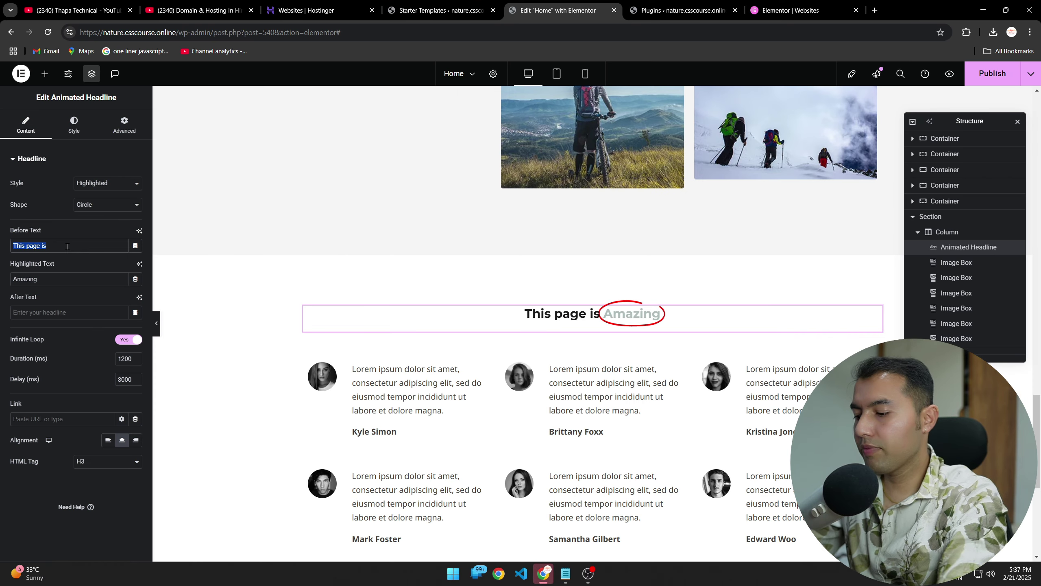
type("Some Beau")
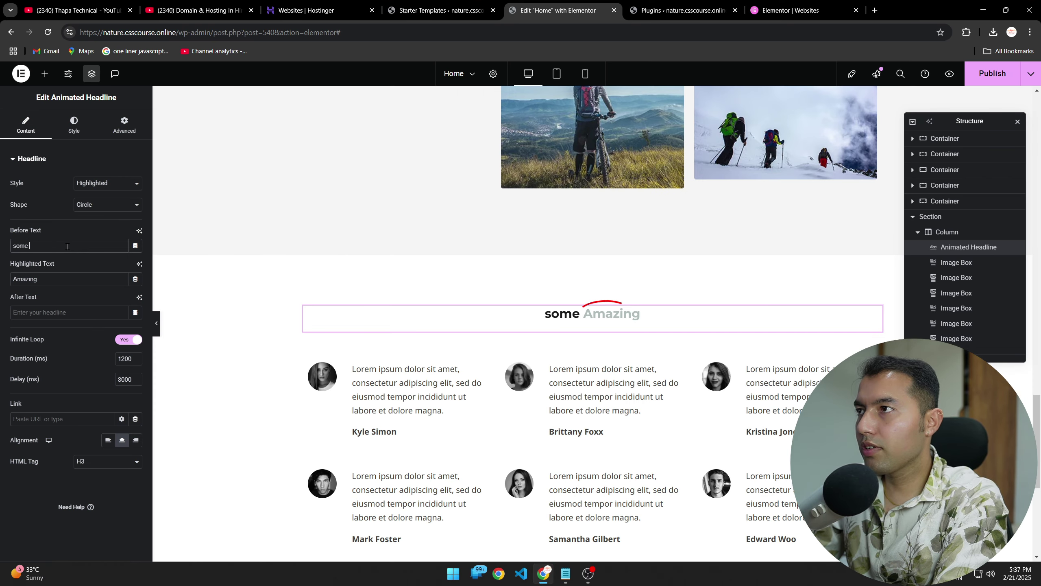
type("tiful")
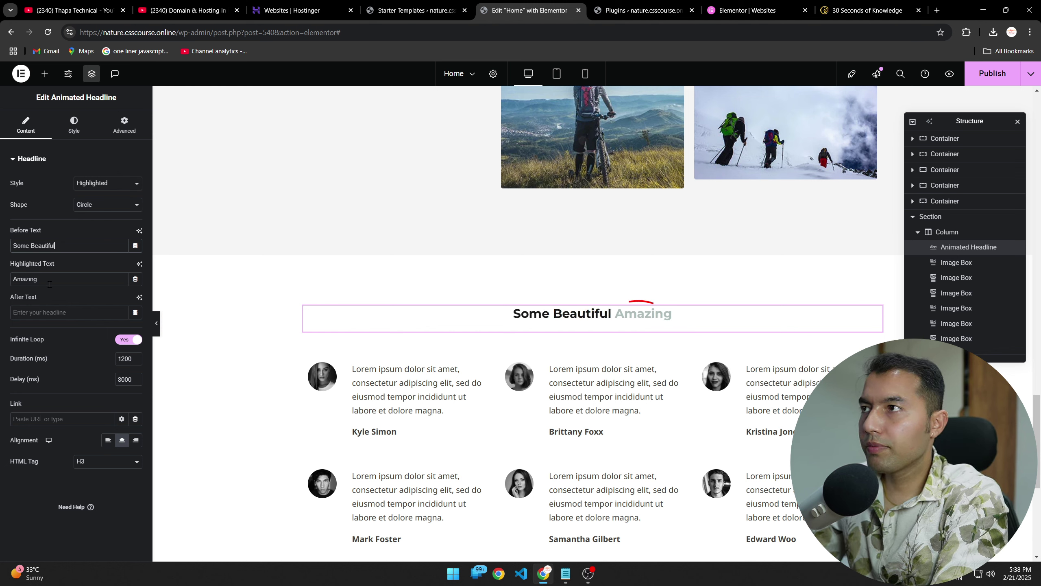
double_click(50, 283)
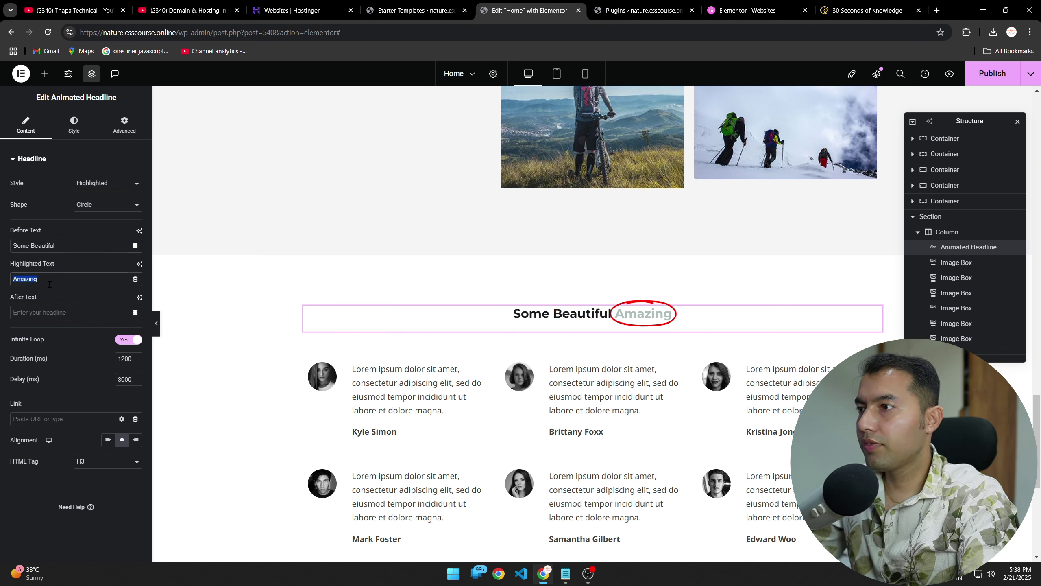
type("Revi")
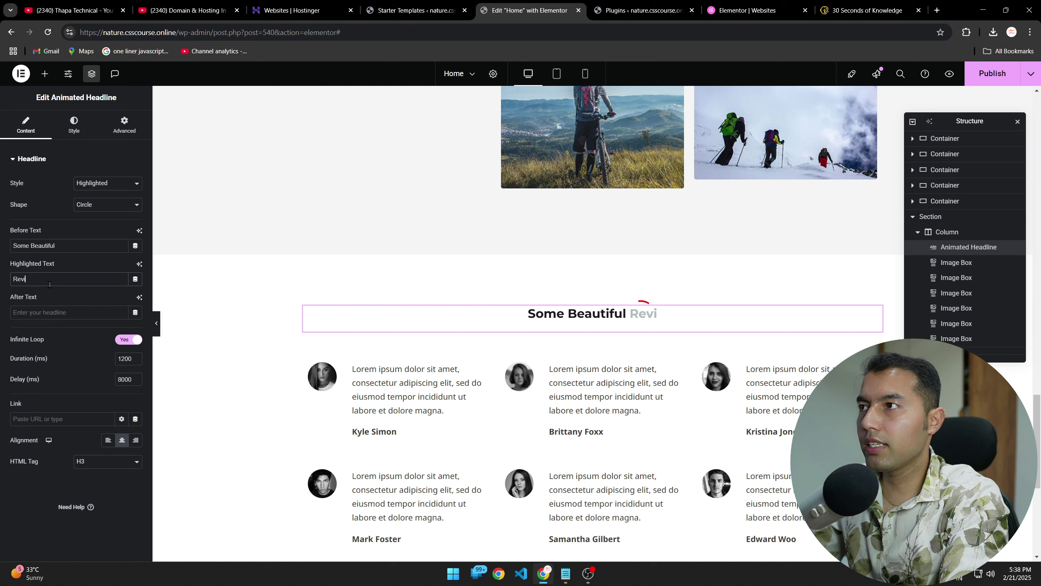
type("ews")
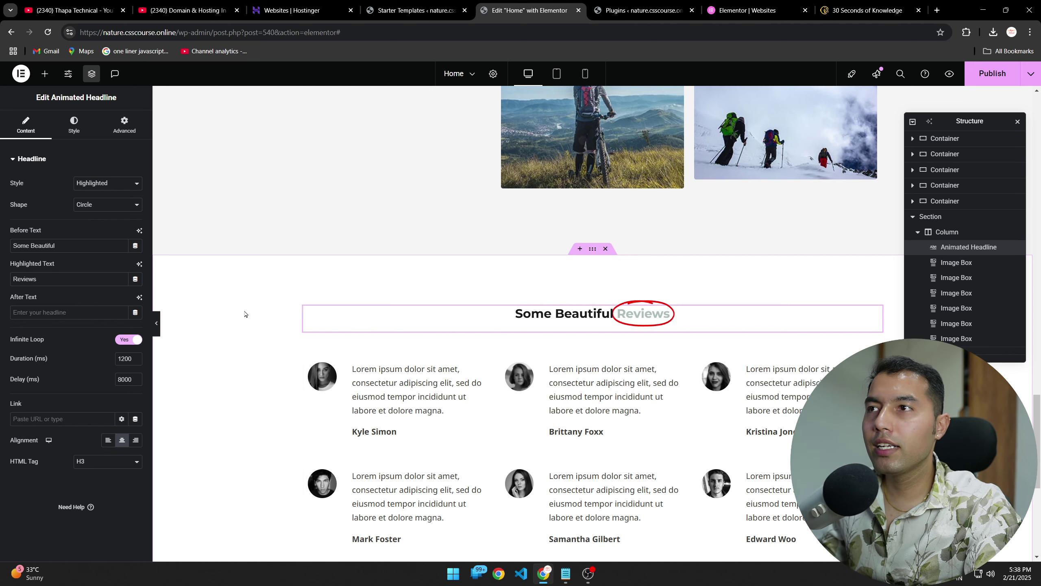
Step: Scroll the canvas and select the Upcoming Events heading to inspect its settings
scroll(254, 346, "down", 4)
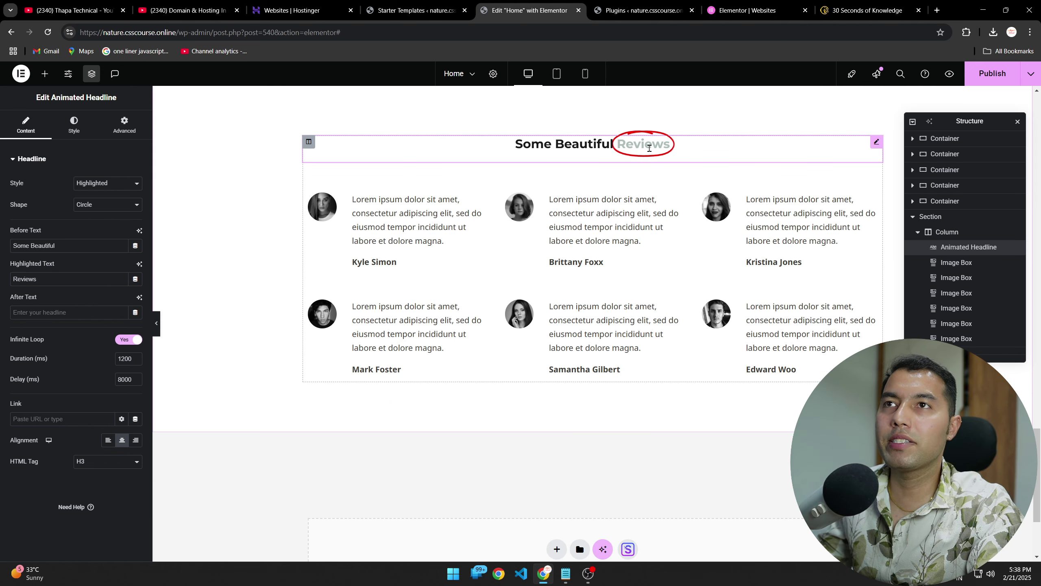
scroll(300, 406, "down", 4)
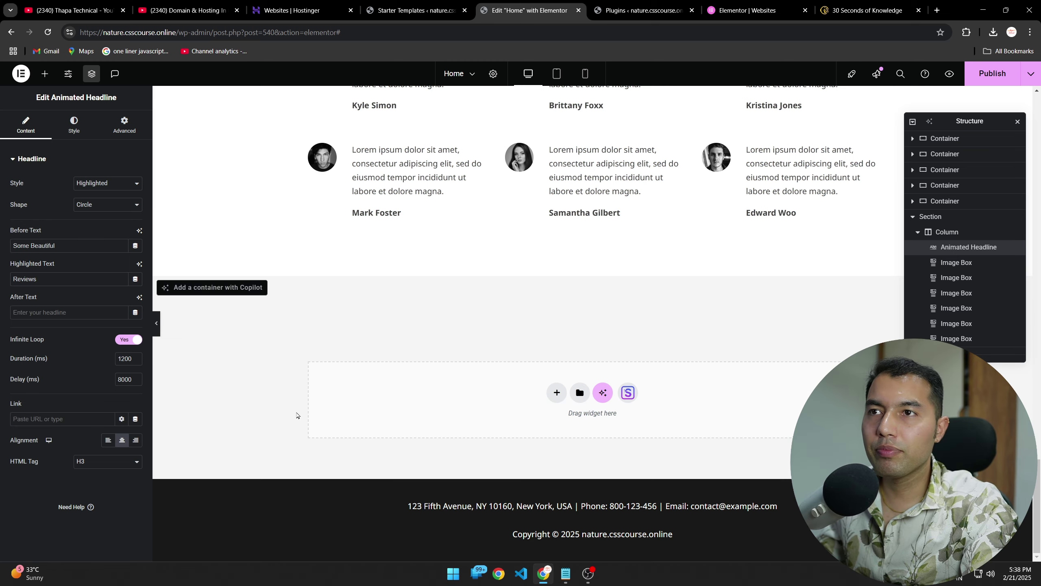
scroll(381, 441, "up", 15)
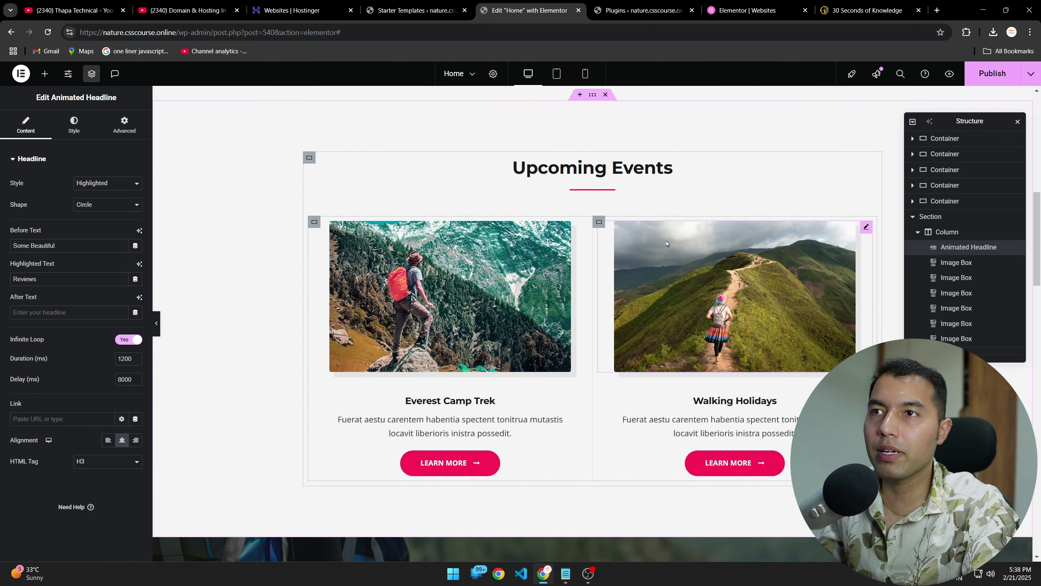
left_click(492, 168)
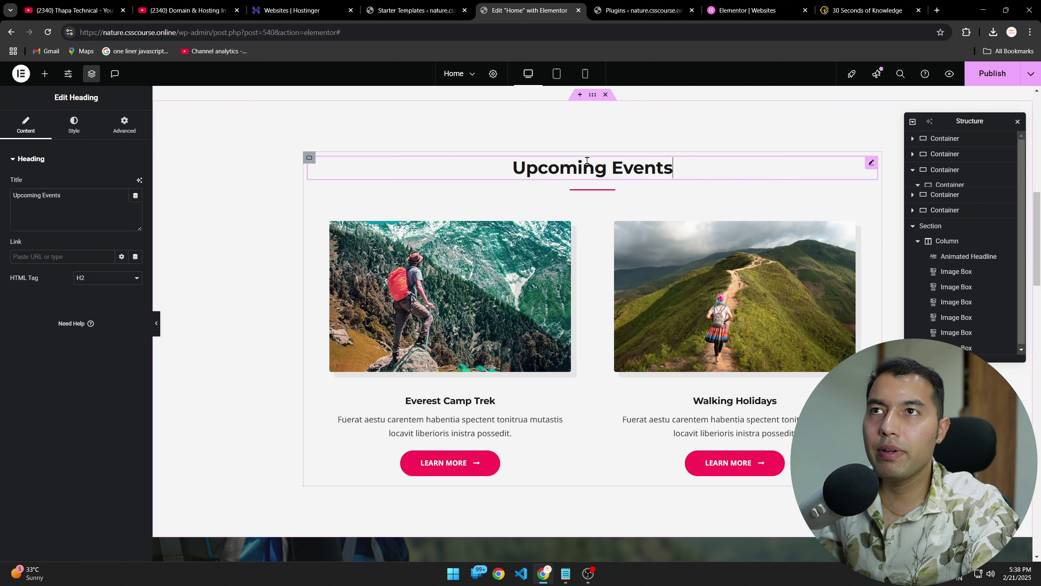
scroll(432, 358, "down", 15)
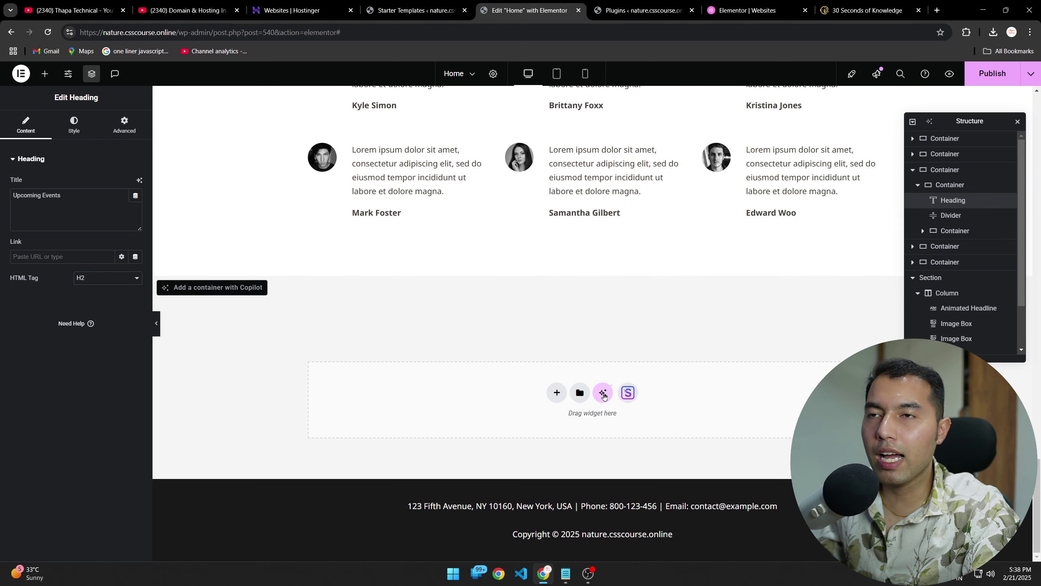
Step: Ask Elementor AI for 'I need a contact form that align with my theme' and generate layouts
left_click(603, 393)
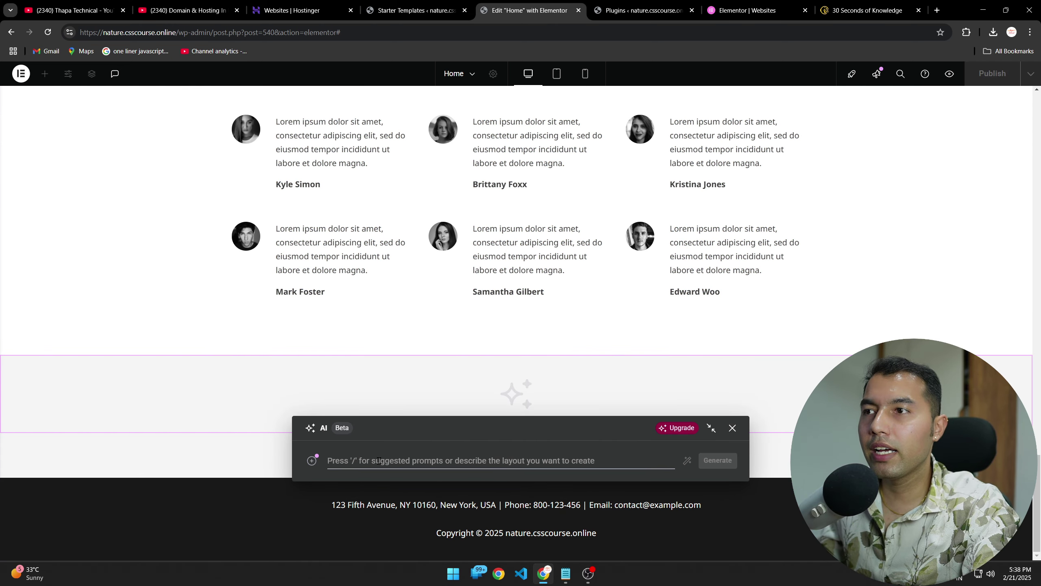
type("I cn")
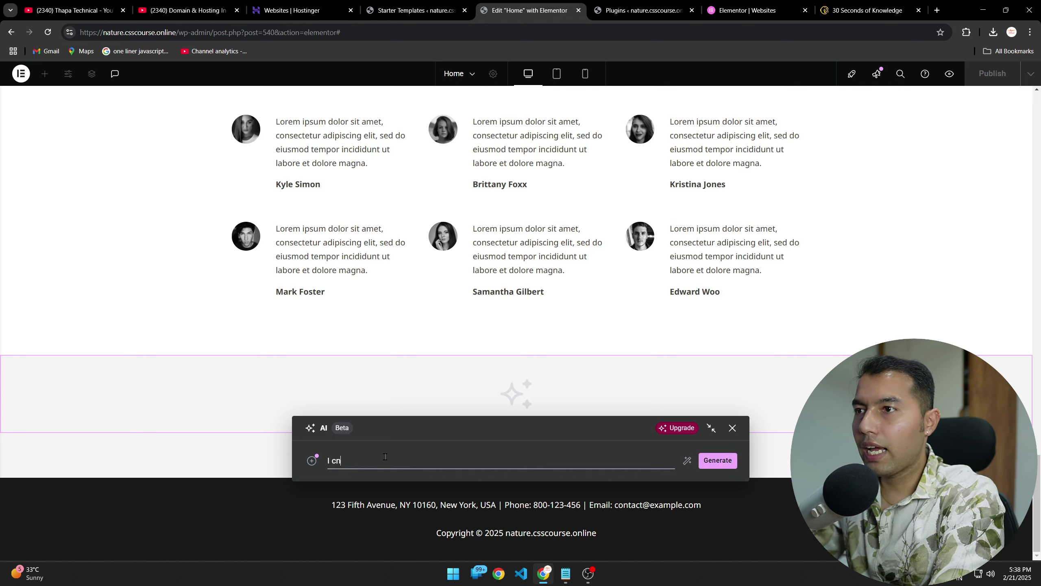
type("ed a contac")
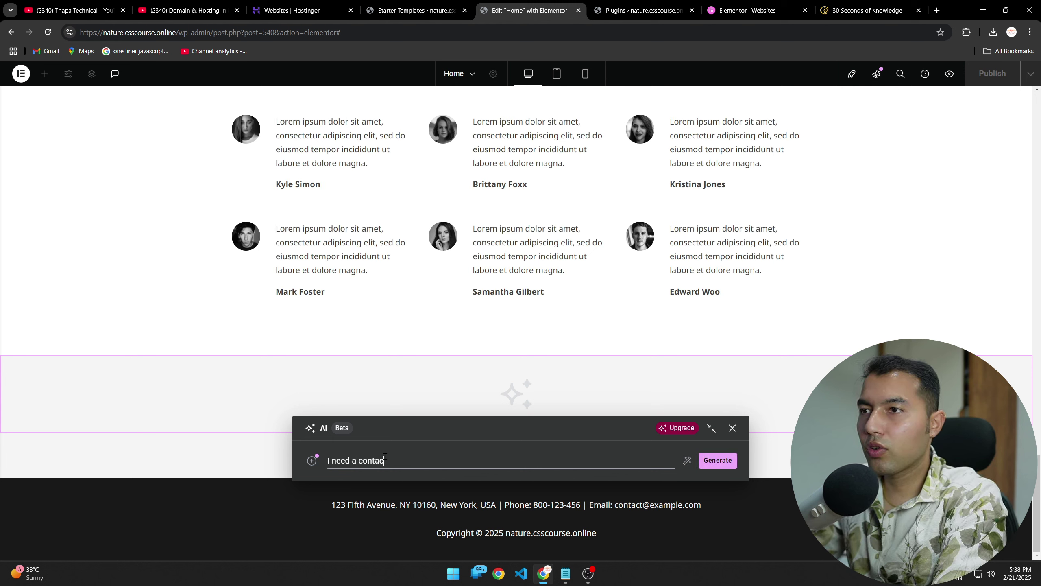
type("t form")
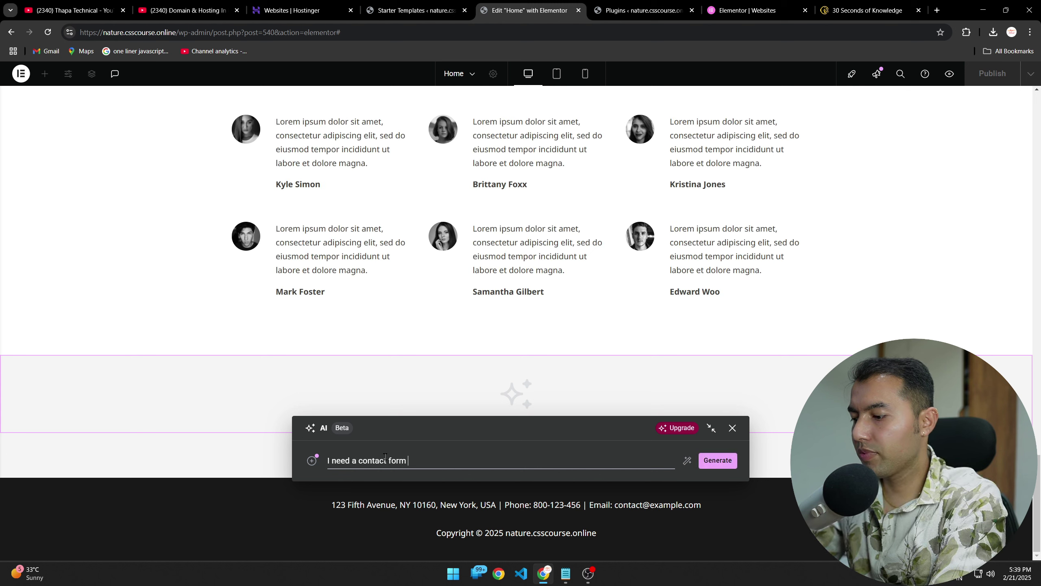
type(" that align w")
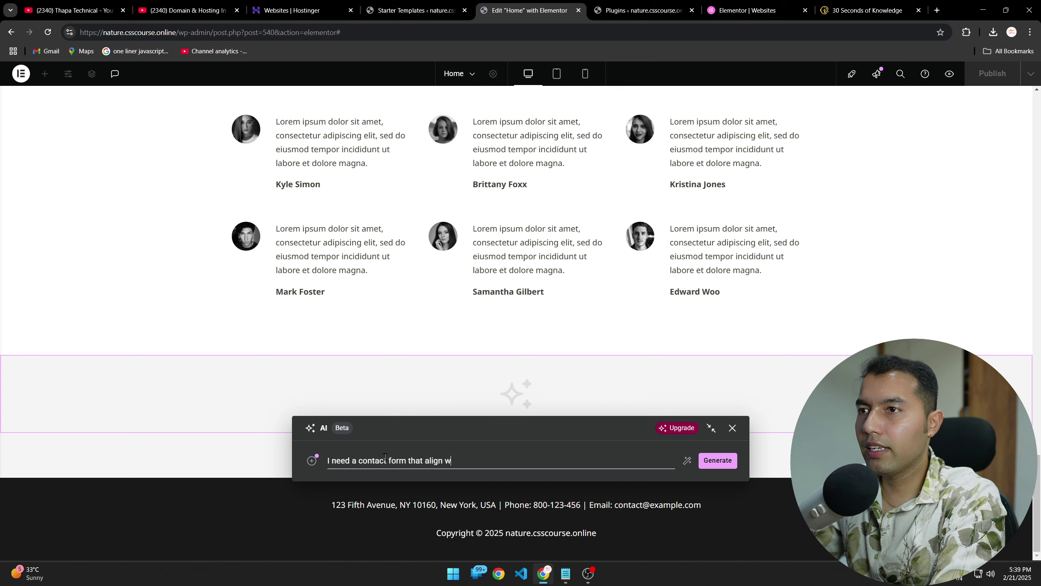
type("ith my theme")
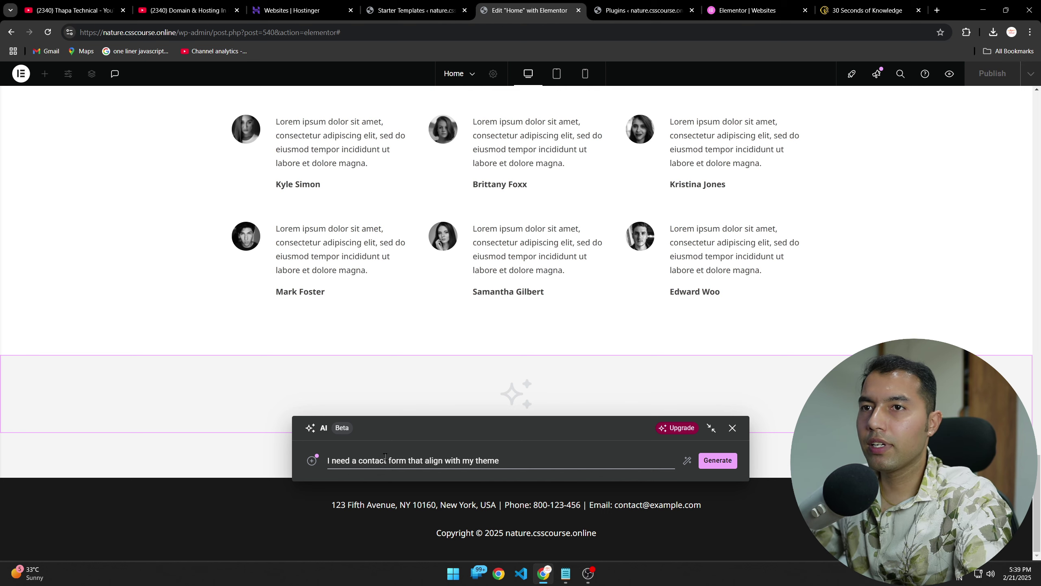
left_click(702, 461)
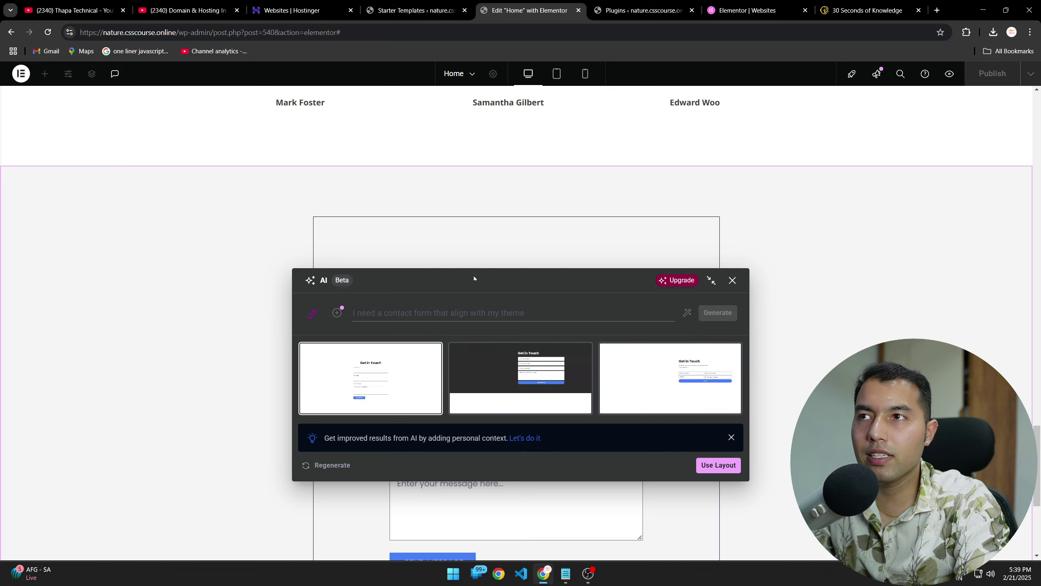
Step: Move the AI panel aside and preview the second, third and first layouts, ending on the third
left_click_drag(474, 279, 215, 135)
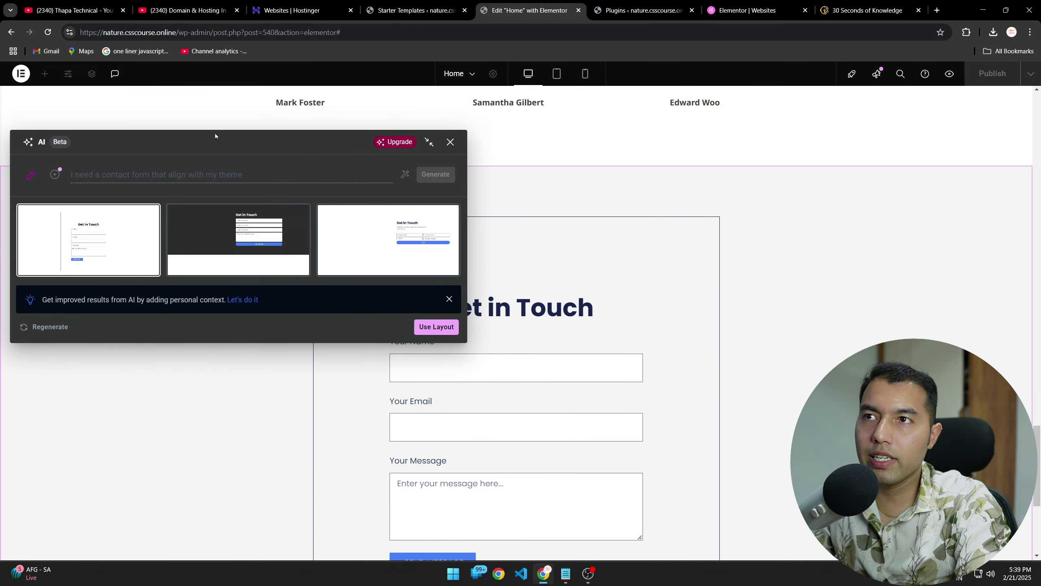
left_click(240, 223)
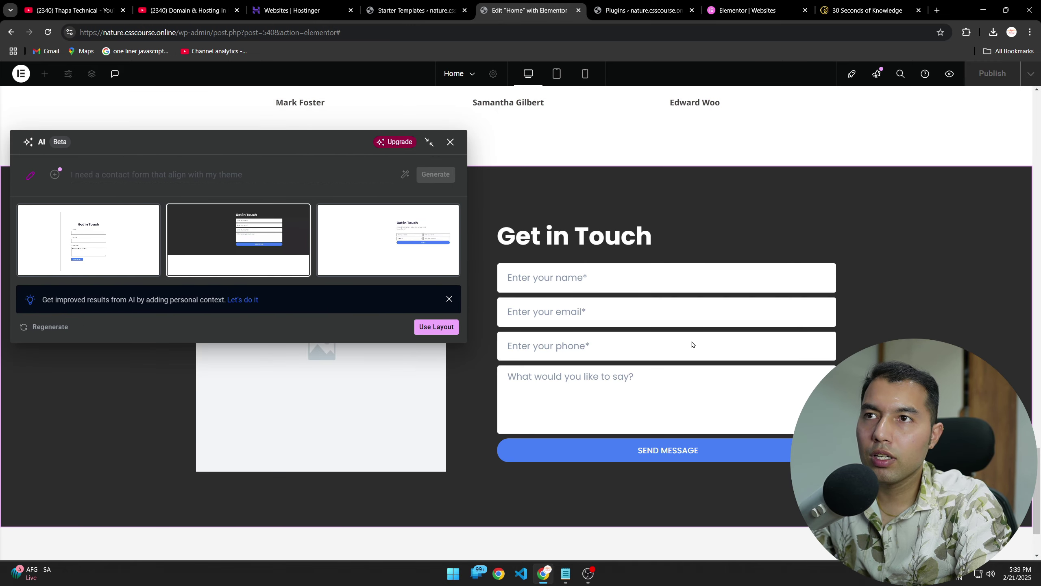
left_click(402, 233)
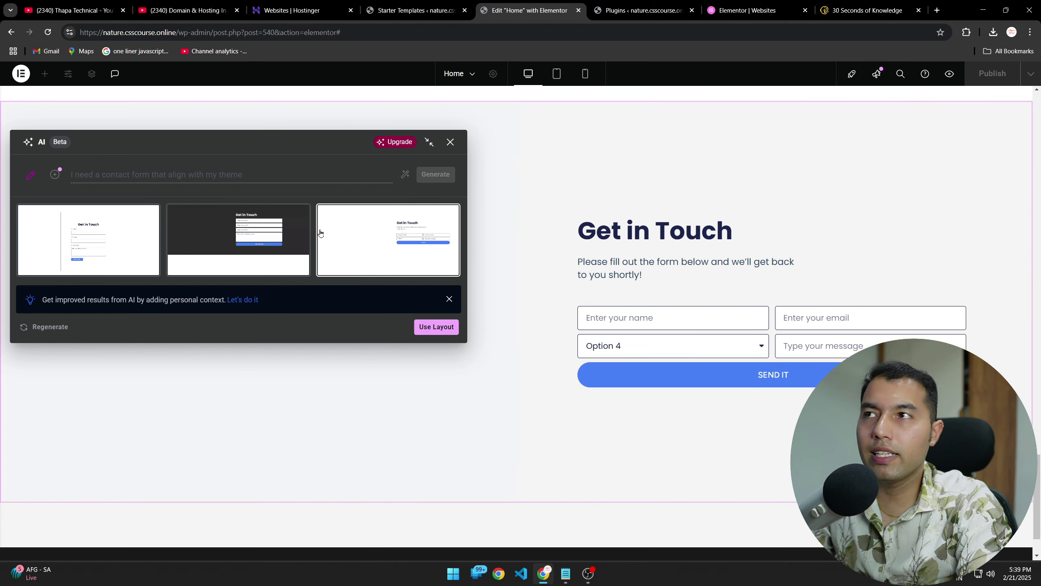
left_click(298, 235)
left_click(113, 242)
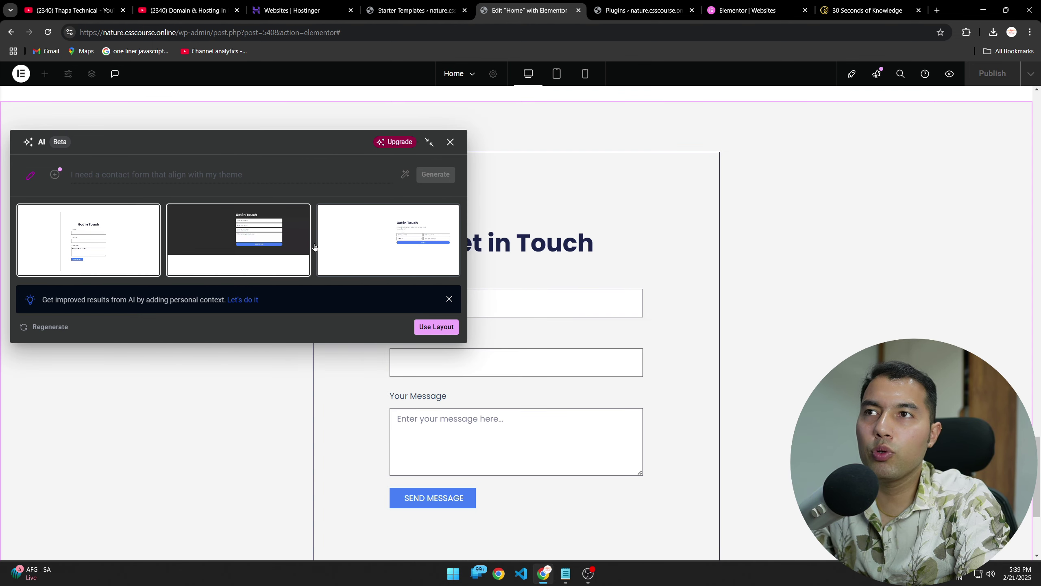
left_click(397, 225)
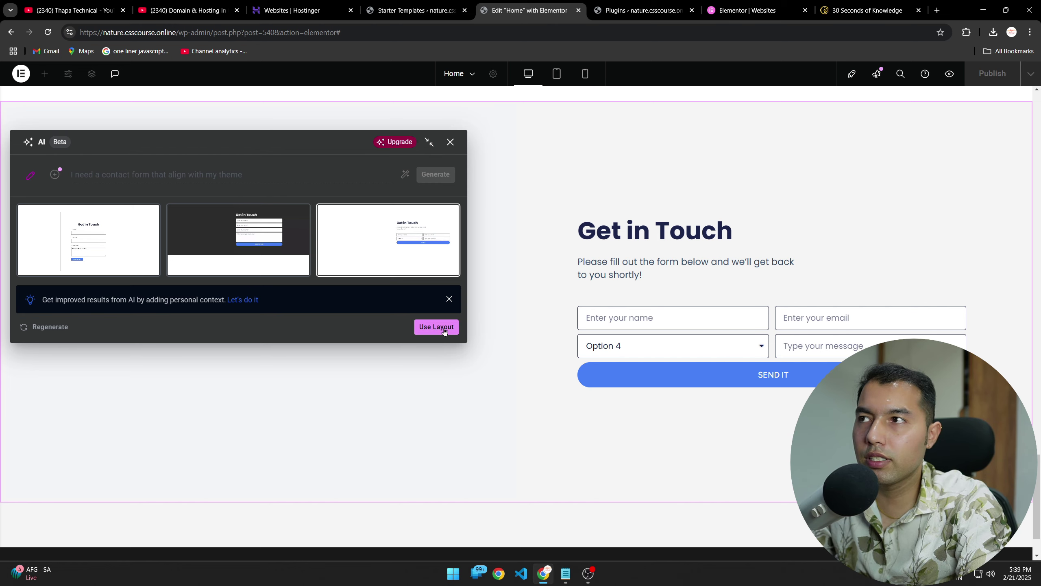
Step: Insert the third 'Get in Touch' layout with Use Layout and scroll to review it
left_click(436, 327)
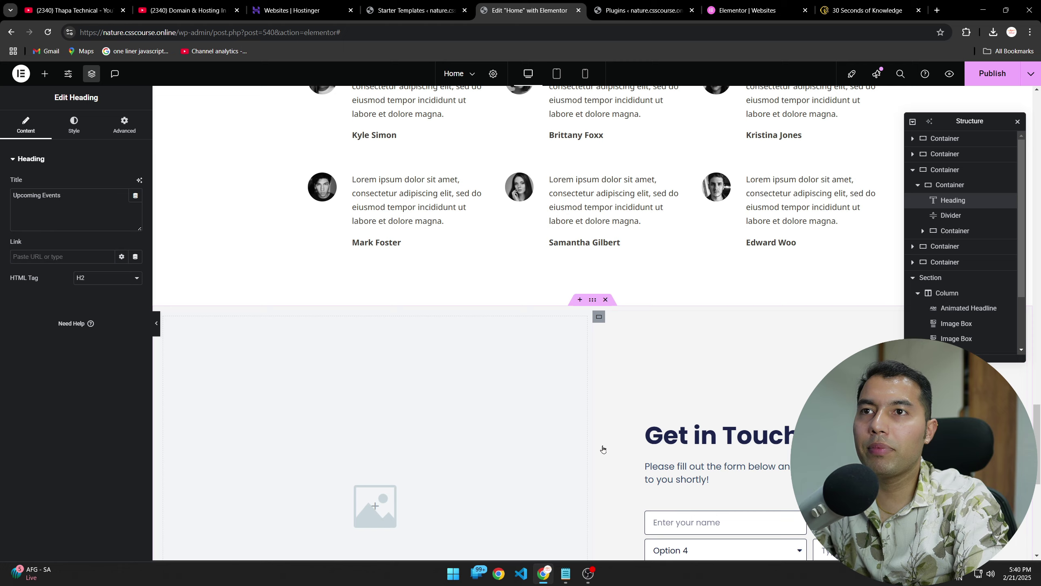
scroll(577, 455, "down", 4)
scroll(614, 372, "up", 10)
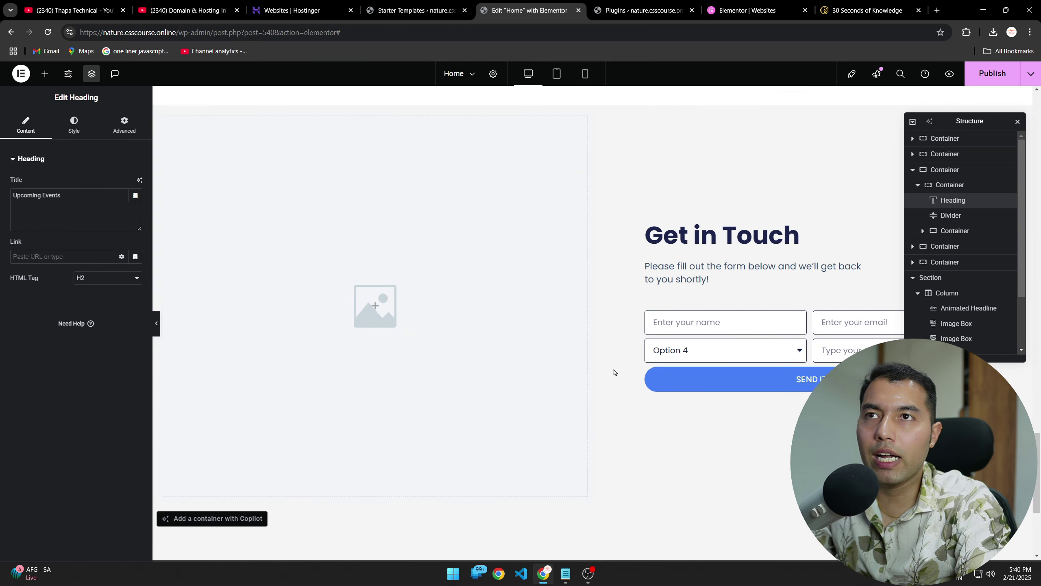
scroll(614, 372, "down", 5)
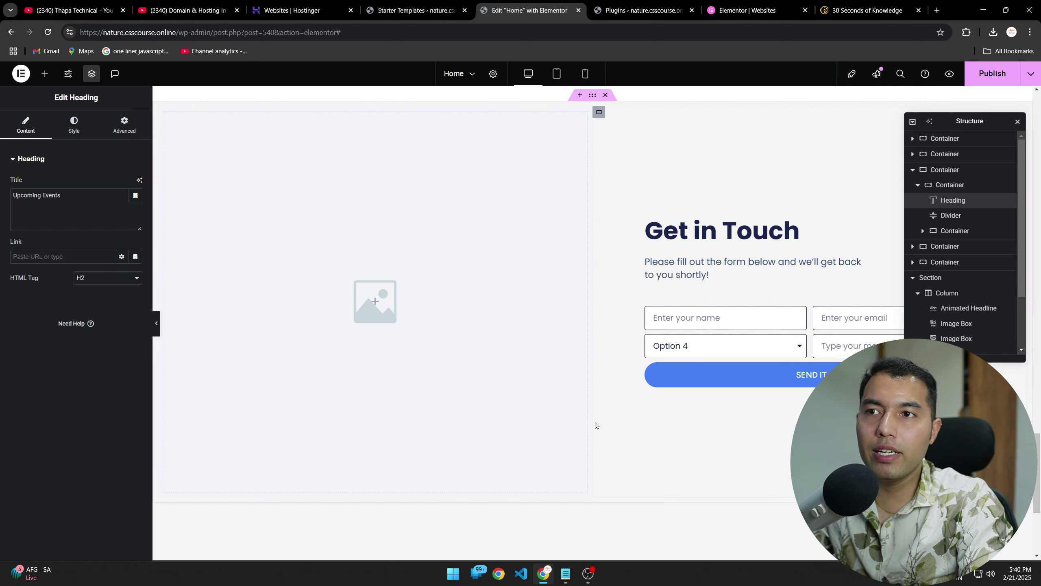
Step: Select the Get in Touch container and set its Min Height to 550 px
left_click(593, 98)
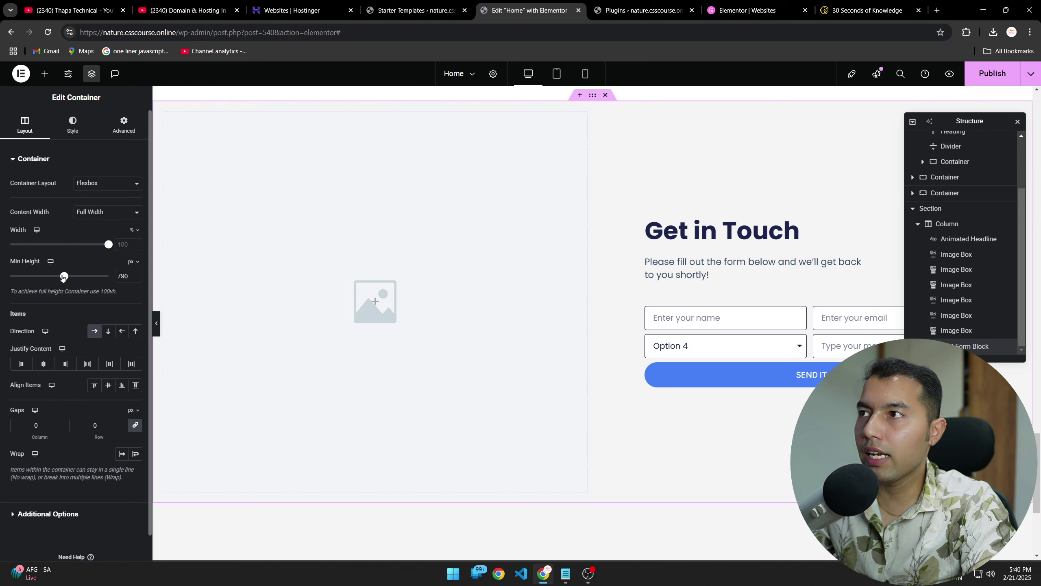
left_click_drag(62, 277, 47, 278)
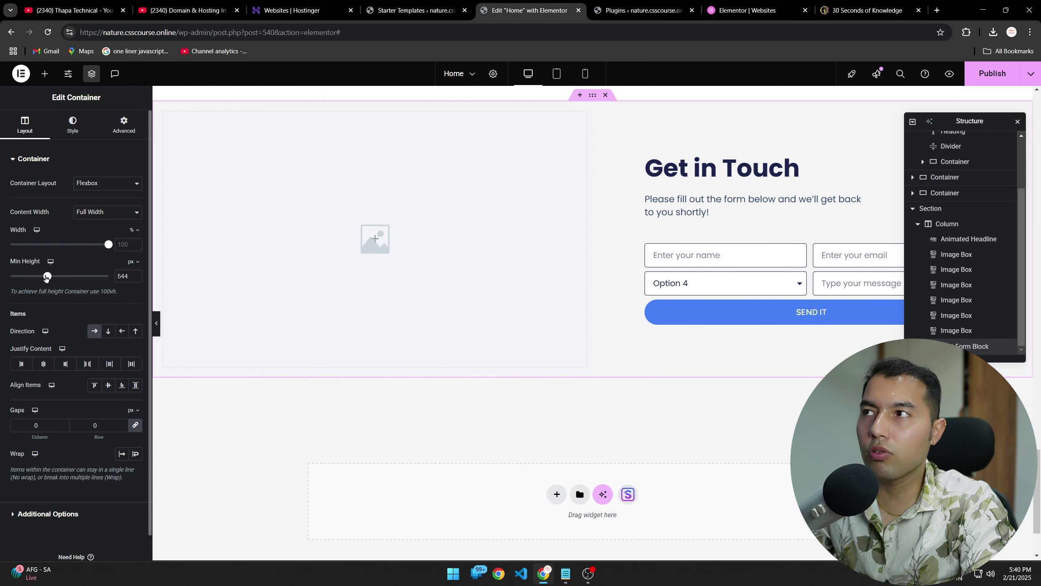
key("BackSpace")
key("BackSpace")
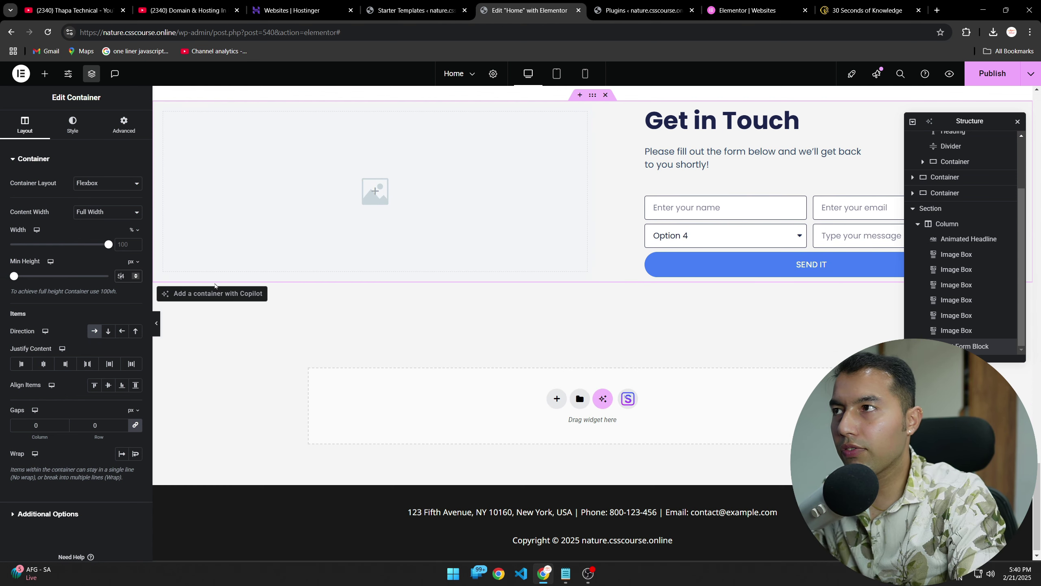
type("50")
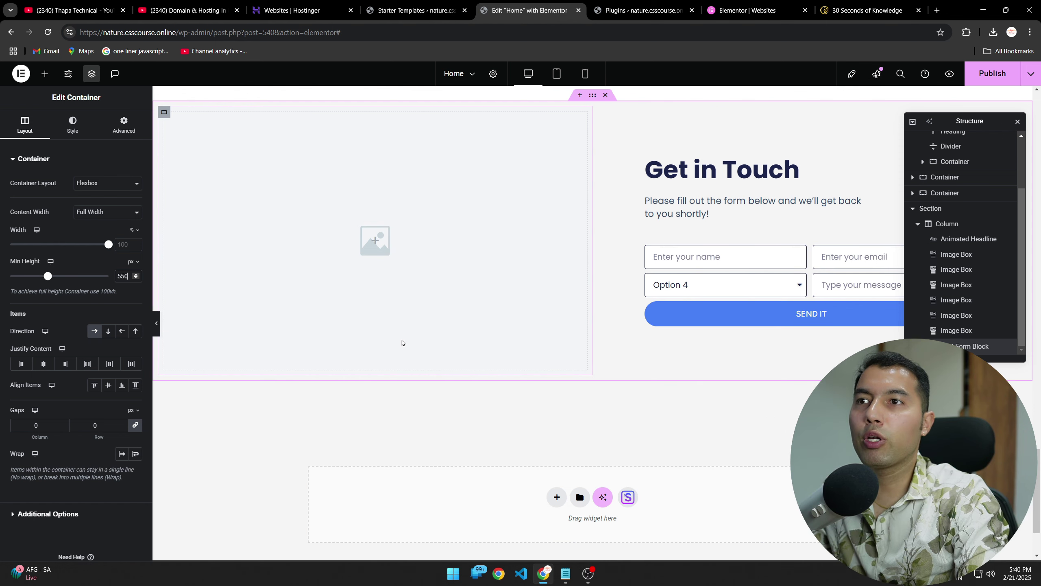
left_click(609, 418)
scroll(711, 450, "up", 3)
scroll(560, 429, "down", 3)
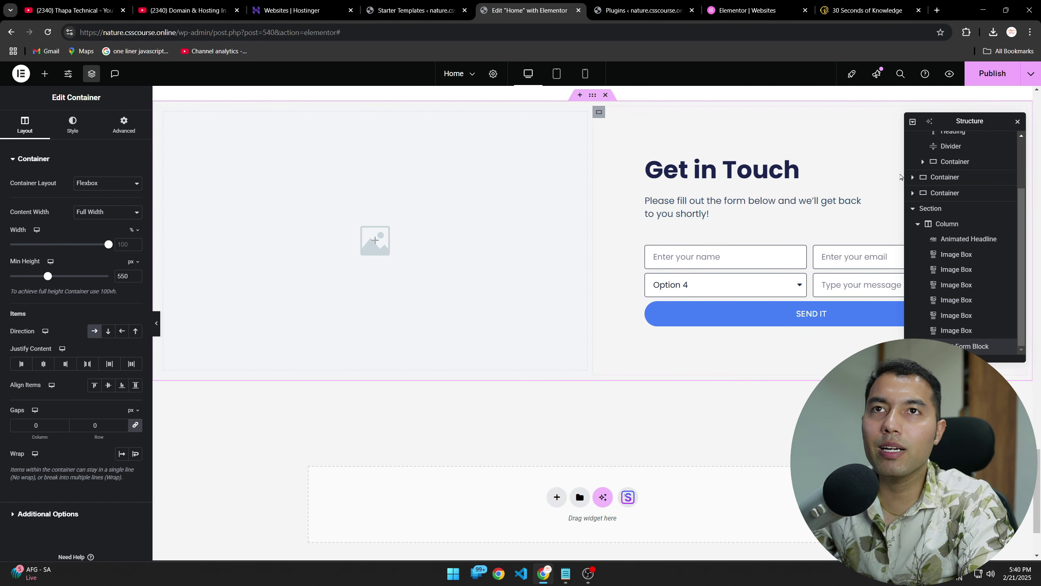
Step: Close the Structure panel and bring up widgets for the section's empty left half
left_click(1018, 121)
scroll(652, 388, "up", 3)
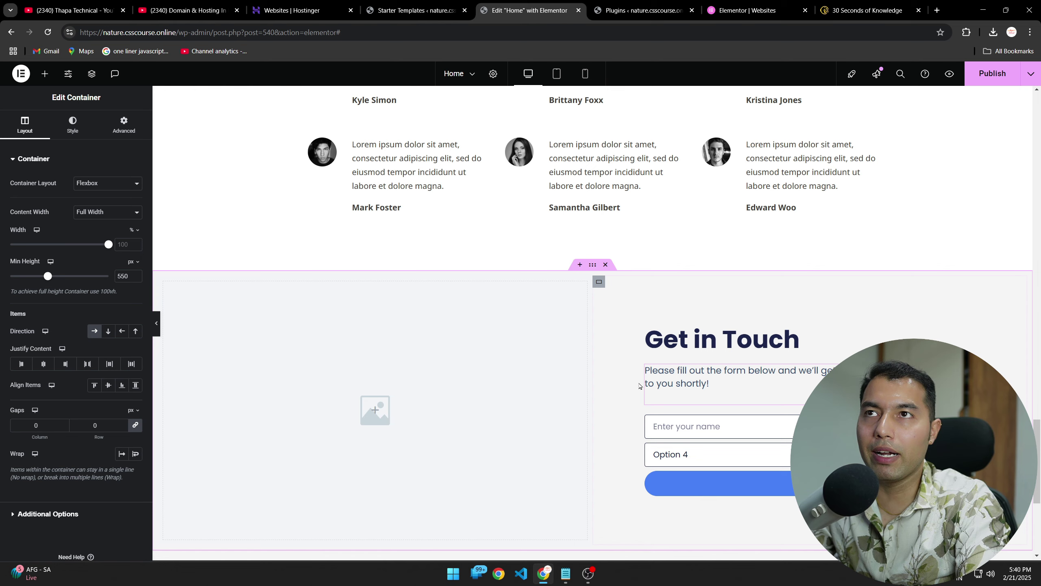
scroll(582, 410, "down", 3)
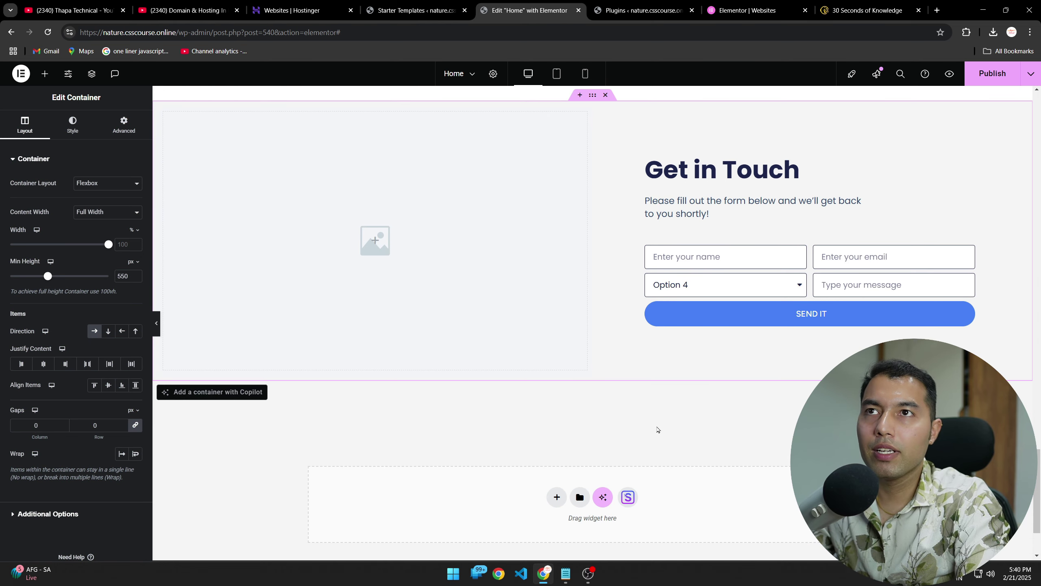
scroll(657, 428, "up", 3)
left_click(374, 411)
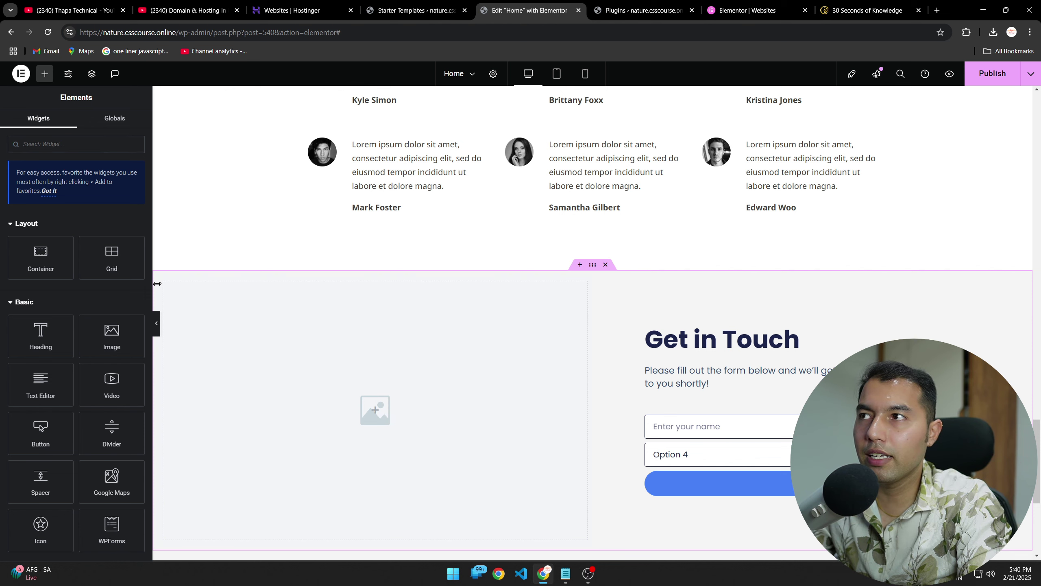
Step: Give the left container a background image of water-sports-01 from the Media Library
left_click(380, 376)
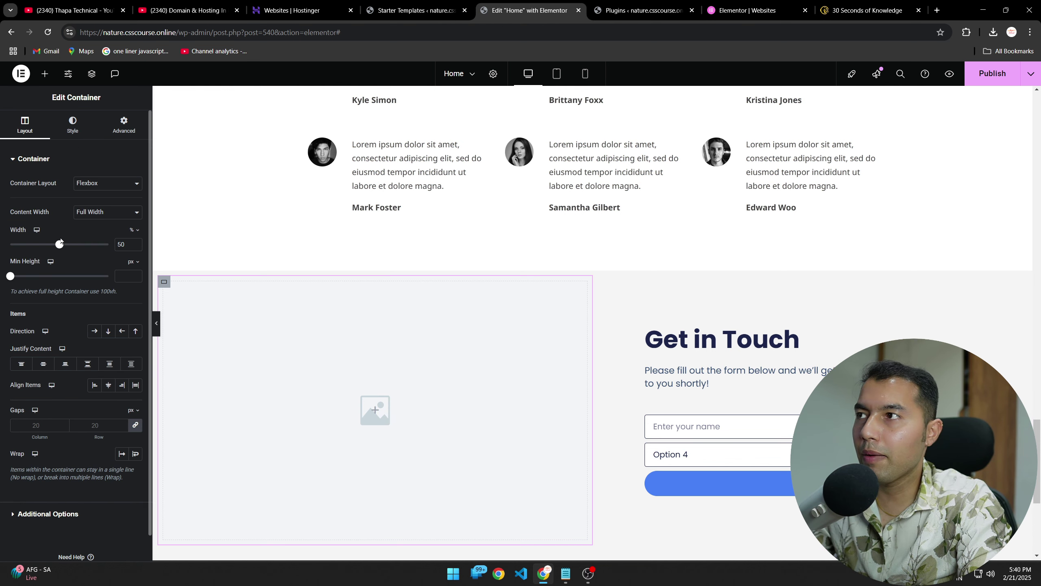
left_click(73, 125)
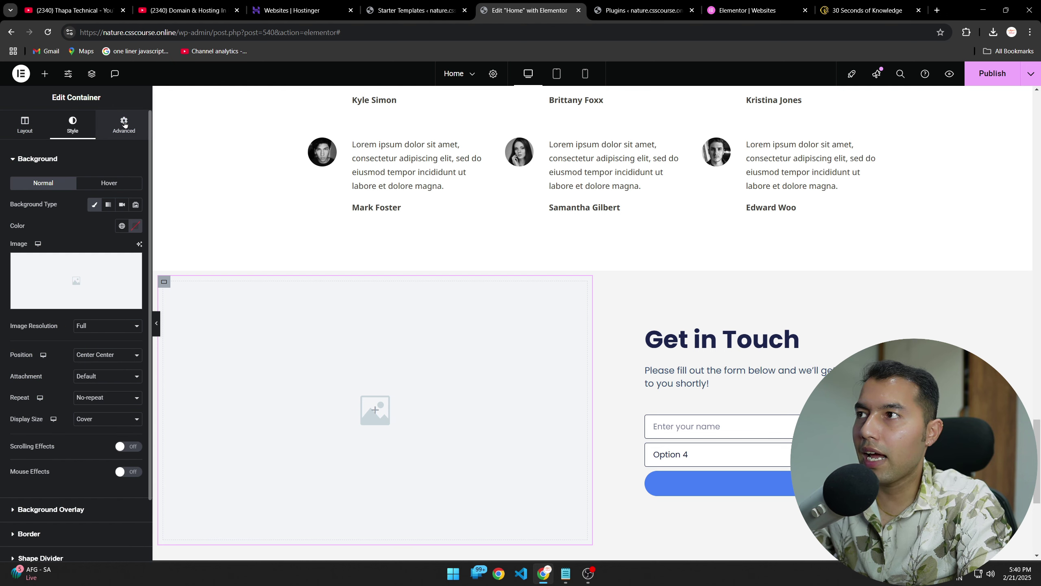
left_click(70, 301)
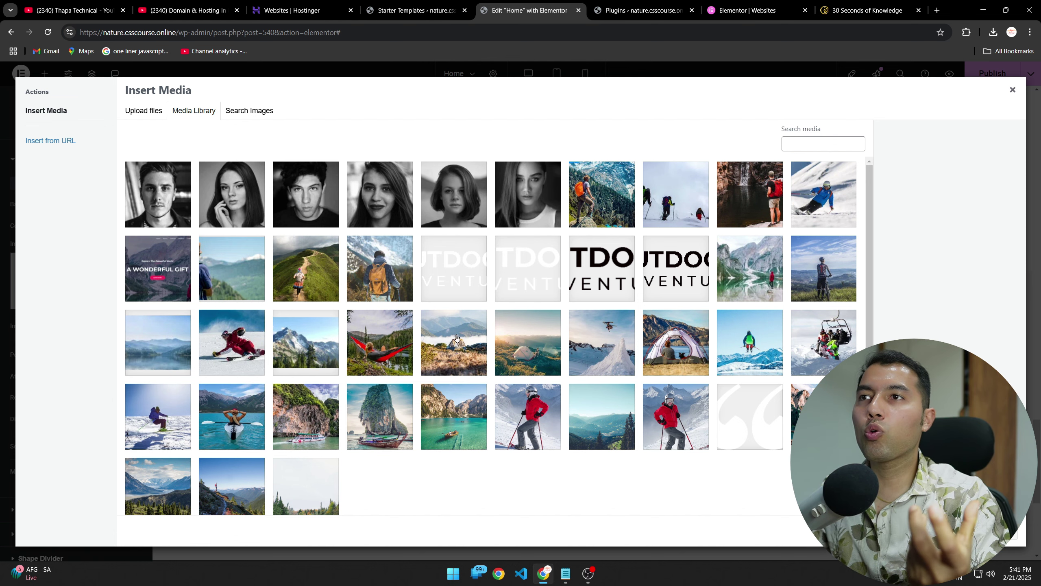
scroll(383, 324, "down", 1)
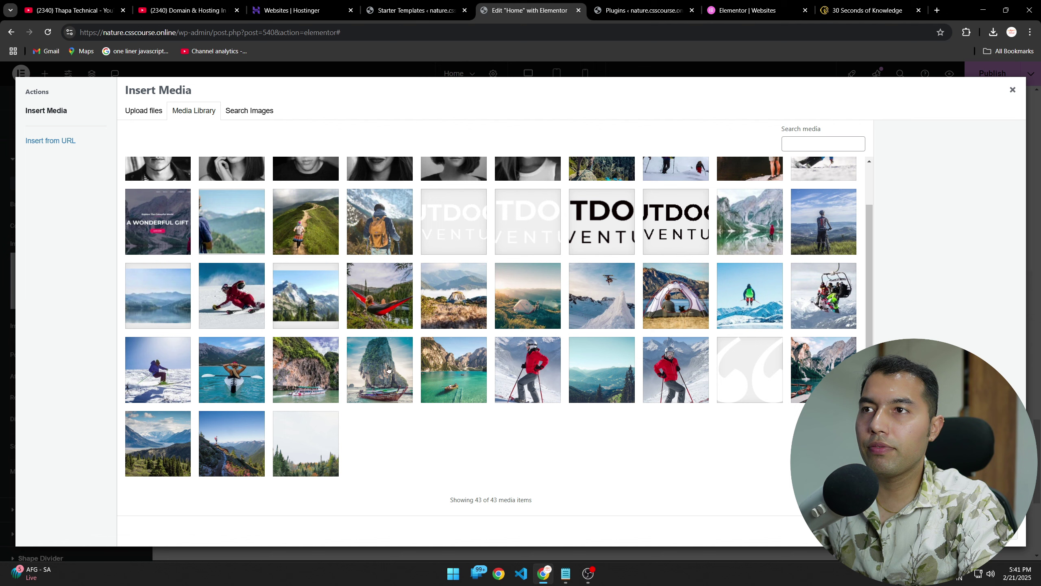
left_click(451, 366)
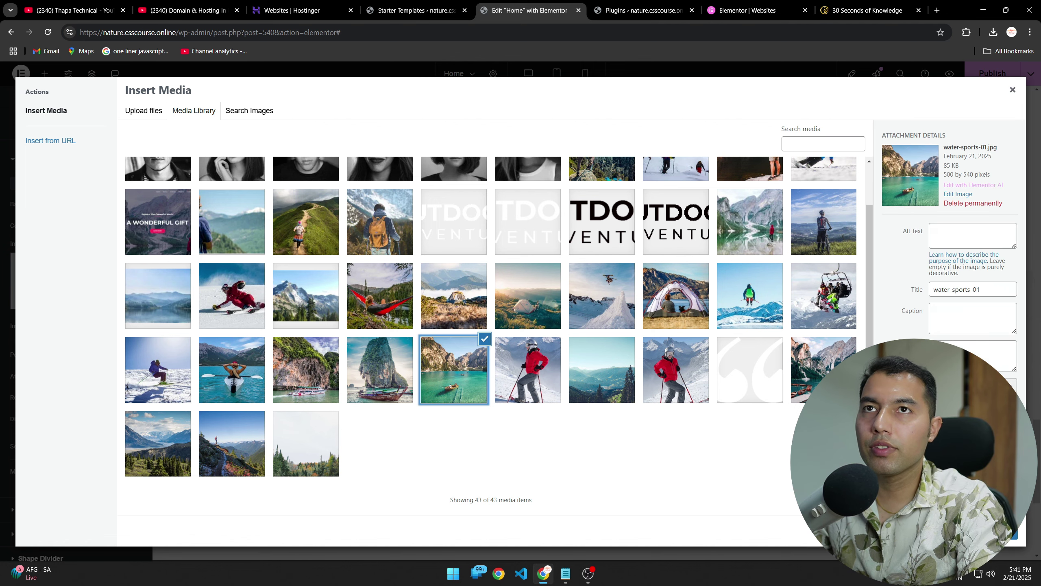
left_click(1011, 538)
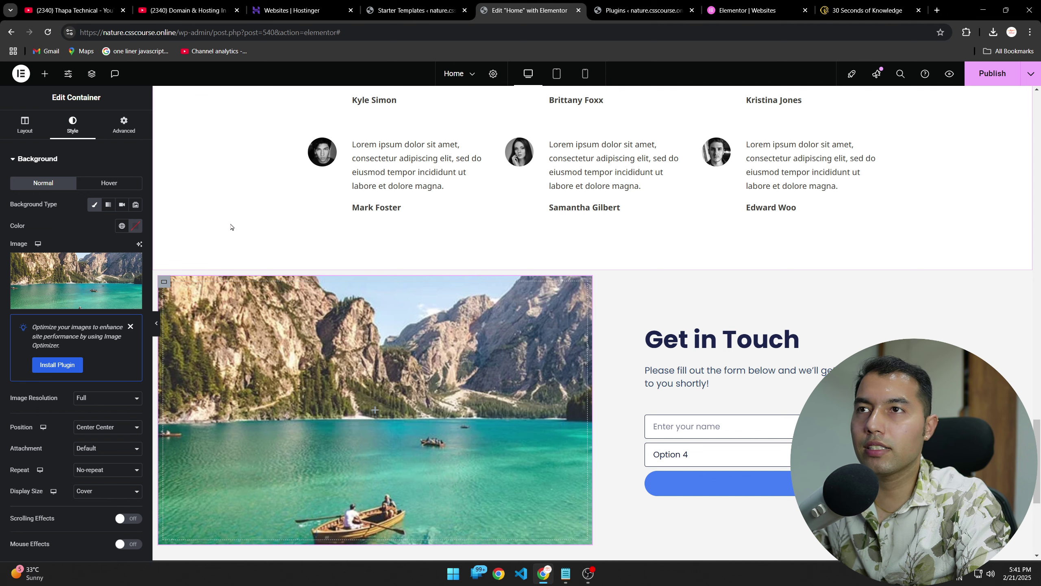
Step: Select the contact form for editing and close its topic option list
scroll(515, 352, "down", 3)
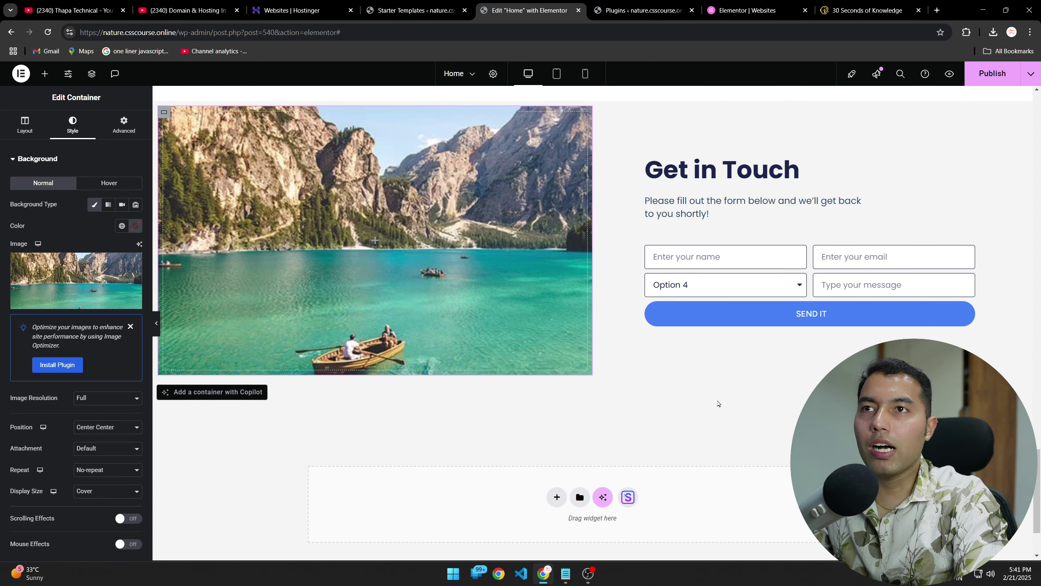
left_click(716, 284)
left_click(690, 419)
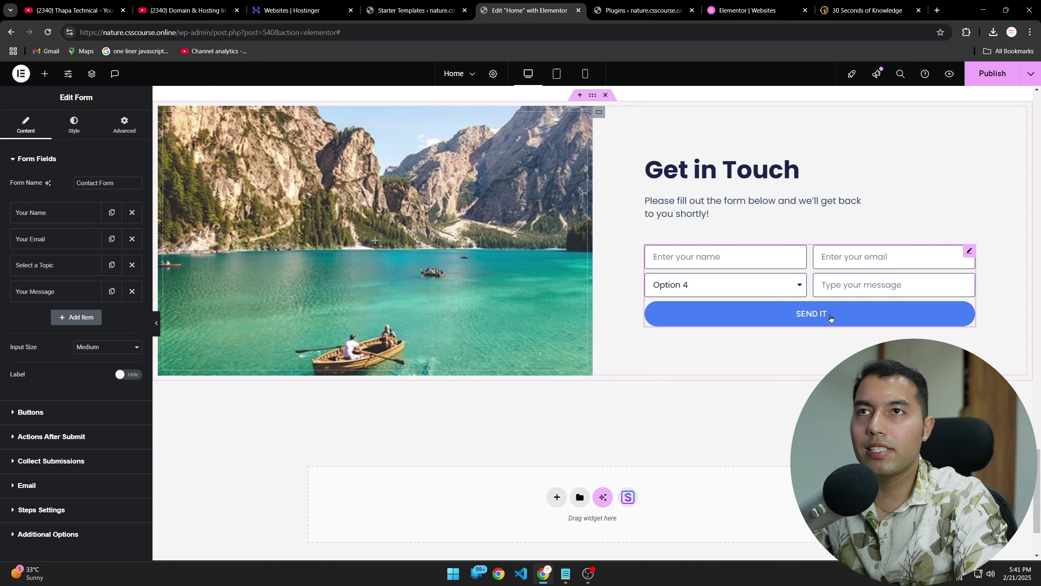
Step: Scroll through the canvas to review the Reviews headline and Get in Touch section
scroll(629, 420, "up", 10)
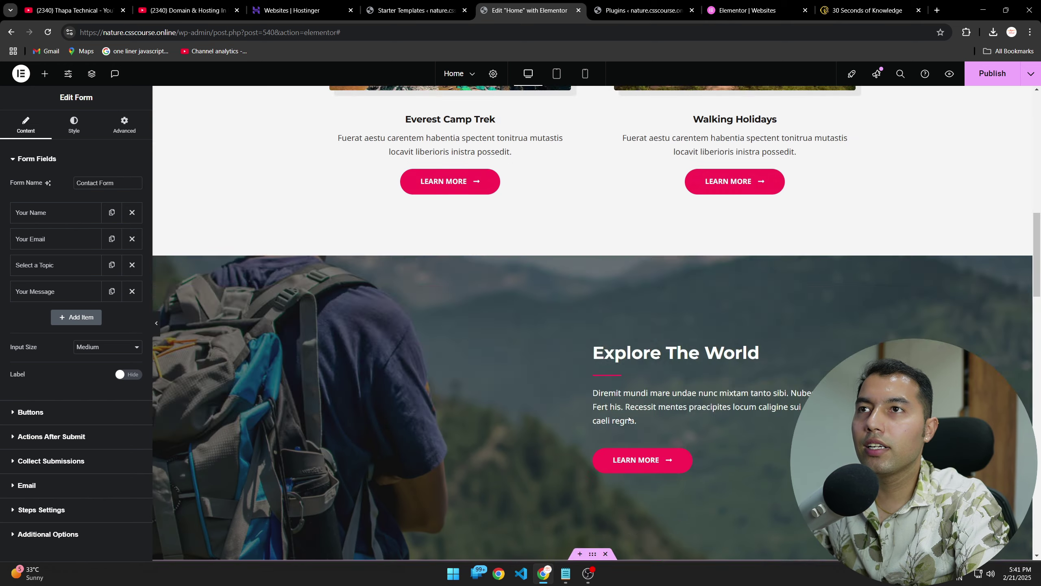
scroll(629, 419, "up", 10)
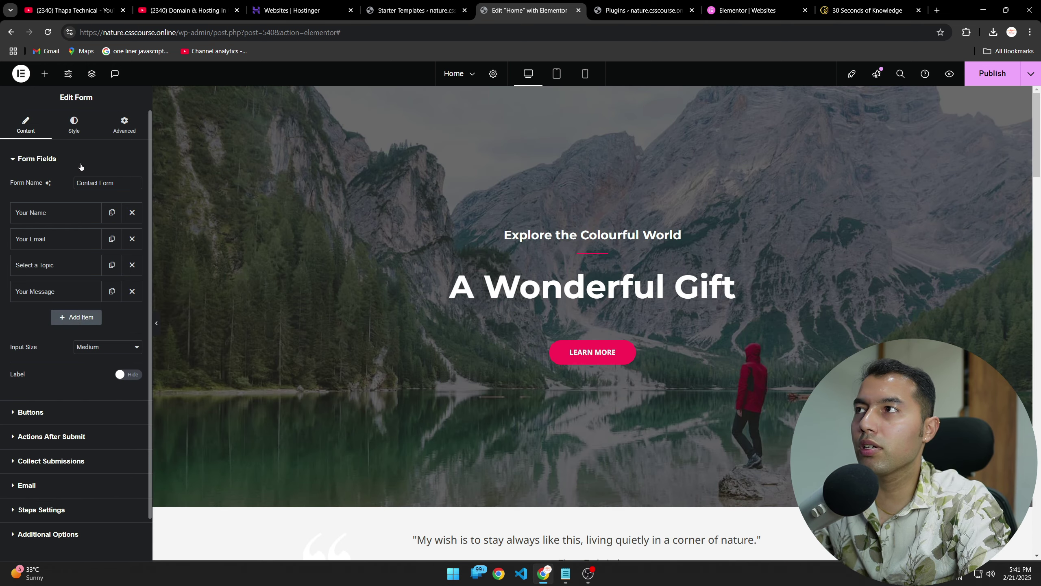
scroll(370, 394, "down", 15)
scroll(304, 366, "up", 15)
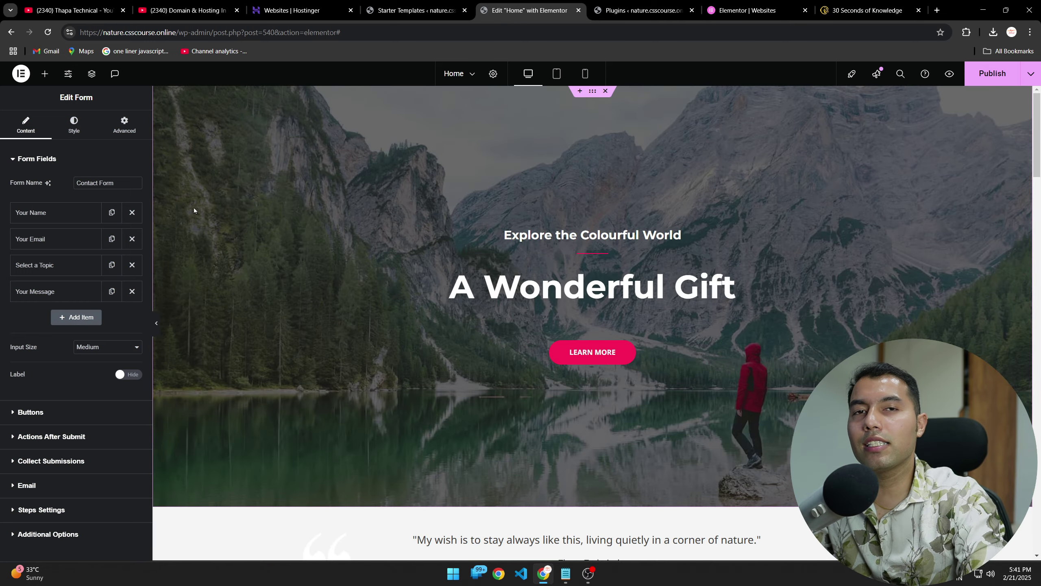
scroll(283, 293, "down", 12)
scroll(294, 307, "up", 10)
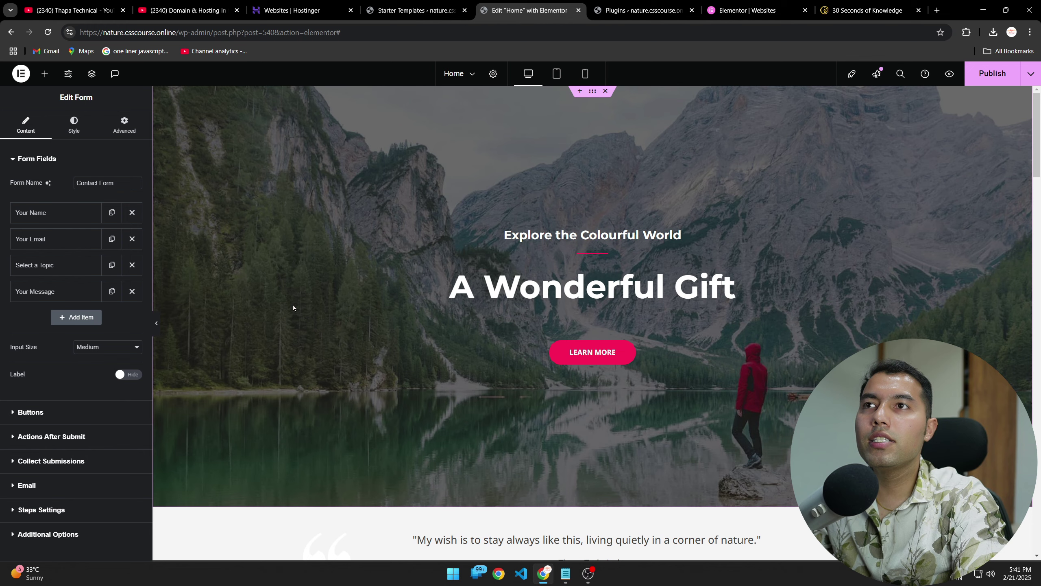
scroll(294, 306, "down", 6)
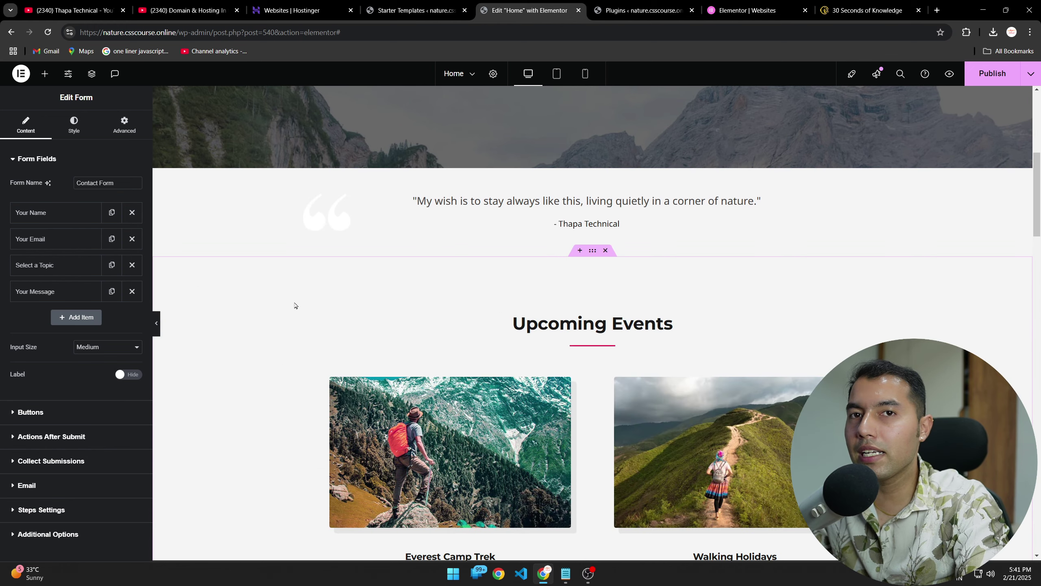
scroll(294, 305, "down", 4)
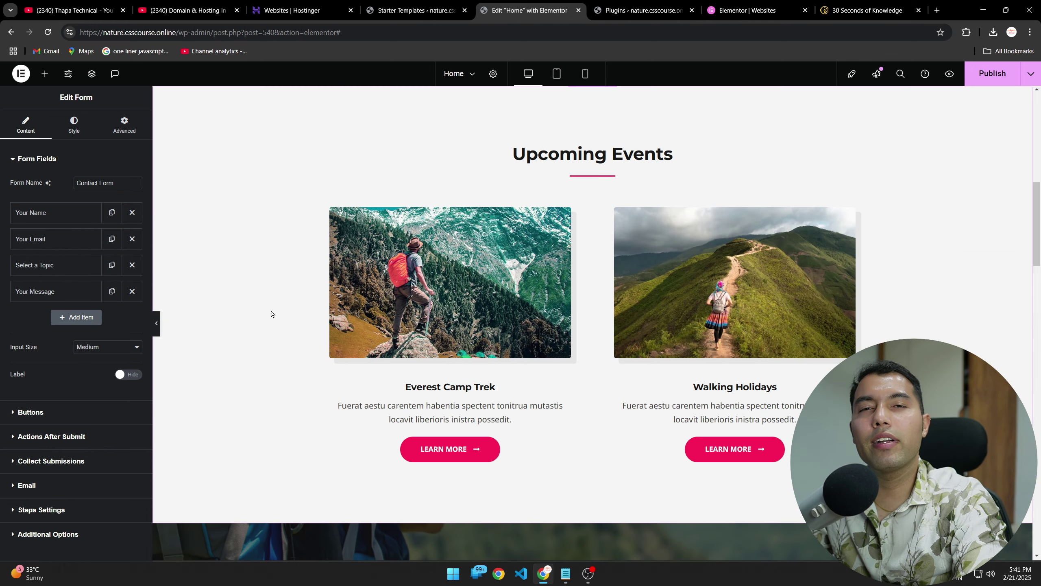
scroll(271, 314, "down", 4)
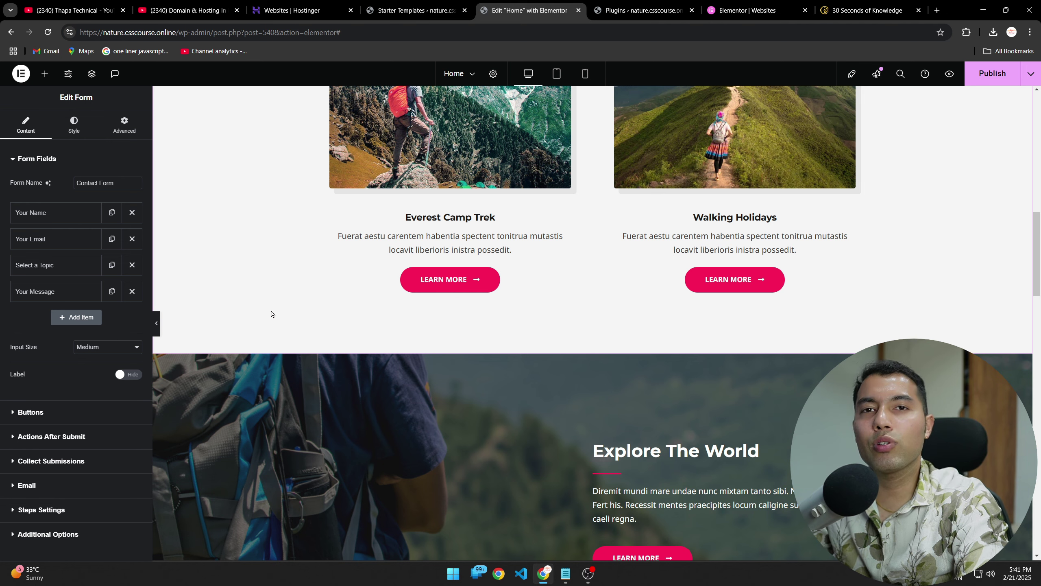
scroll(271, 314, "down", 8)
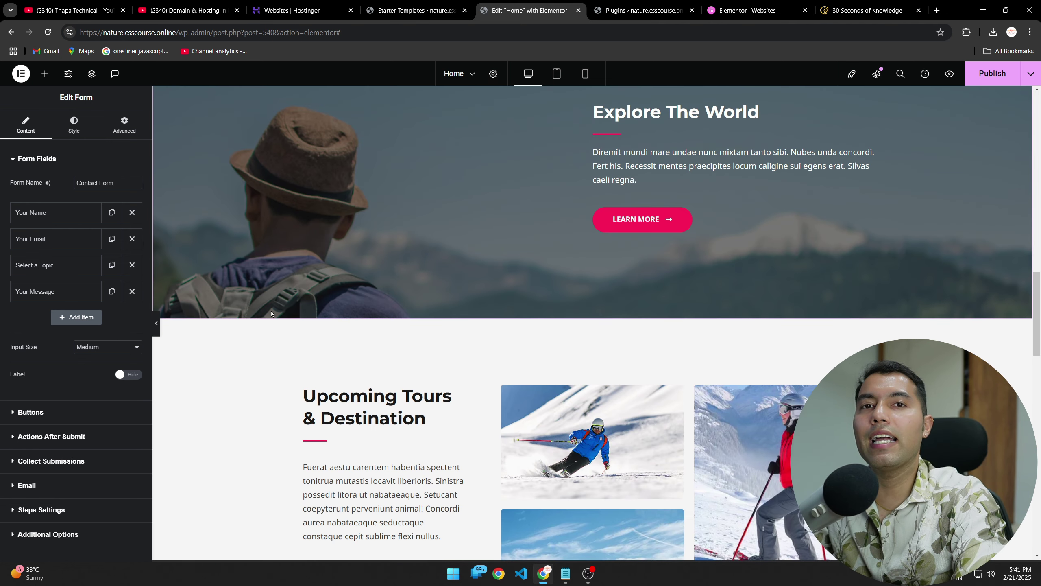
scroll(271, 314, "down", 8)
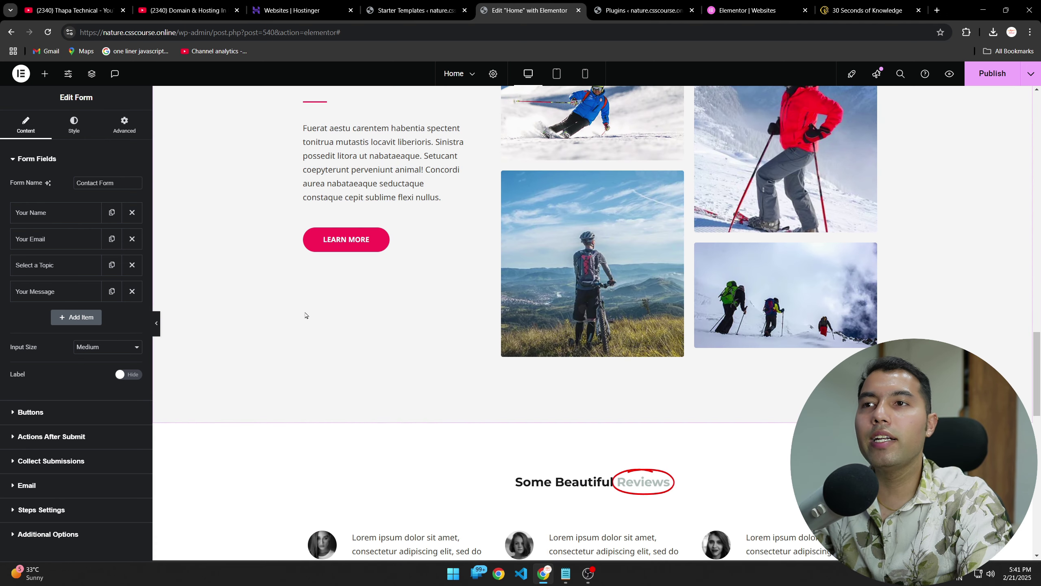
scroll(305, 315, "down", 4)
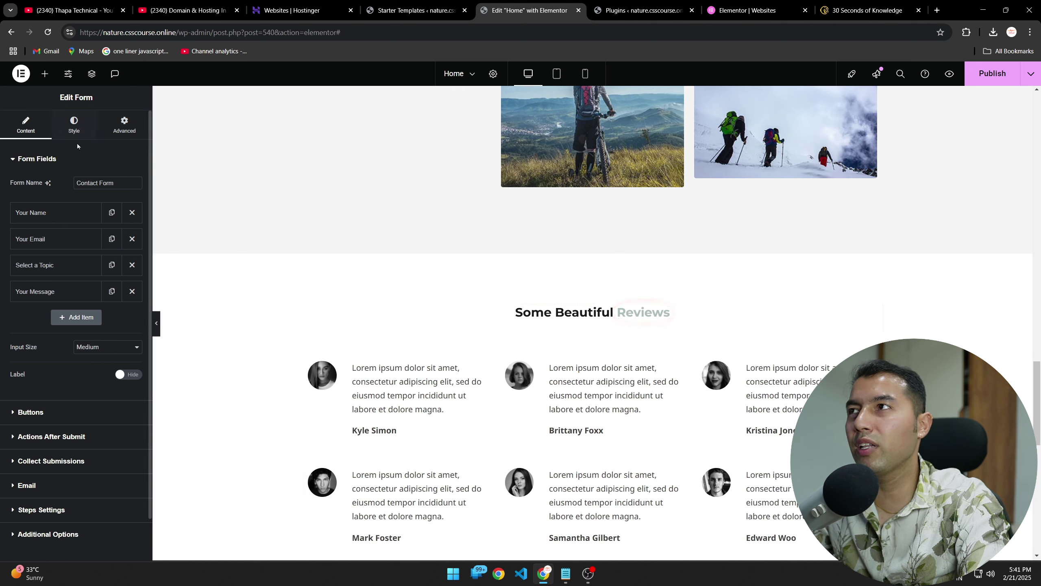
Step: Browse the widget list, then publish the Home page
left_click(45, 74)
scroll(69, 246, "down", 10)
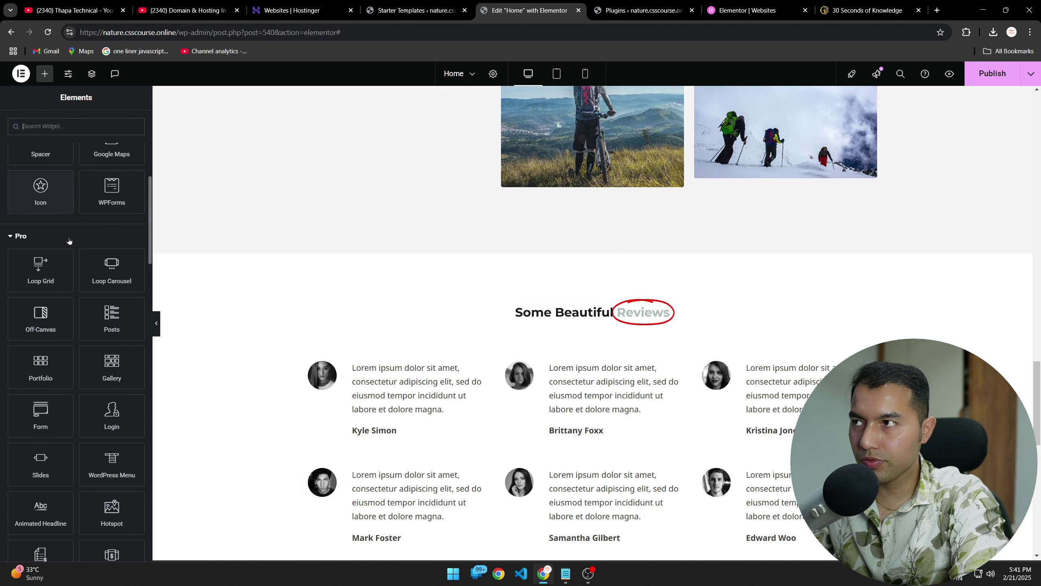
scroll(115, 349, "down", 12)
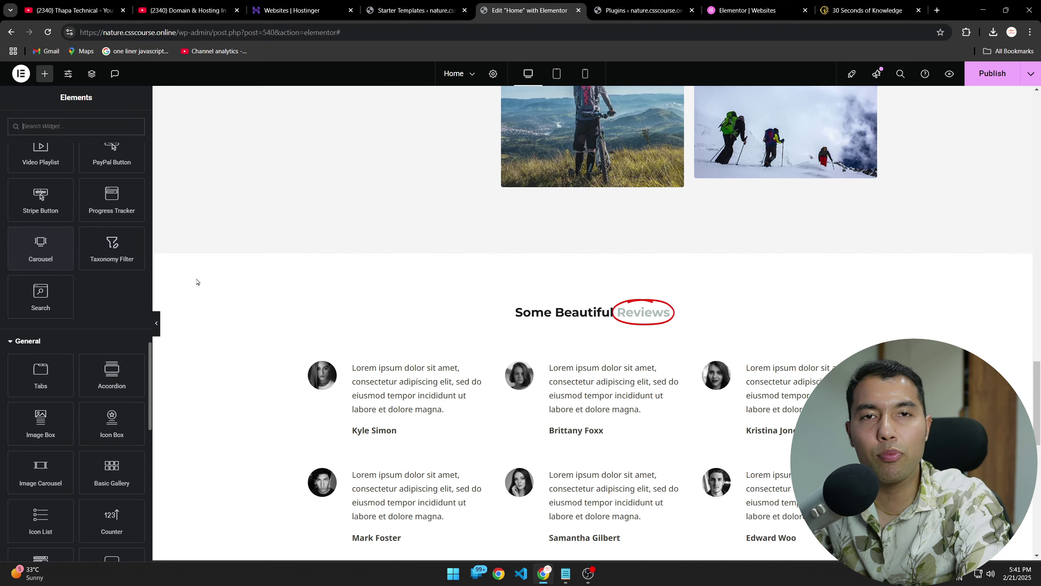
scroll(198, 284, "down", 8)
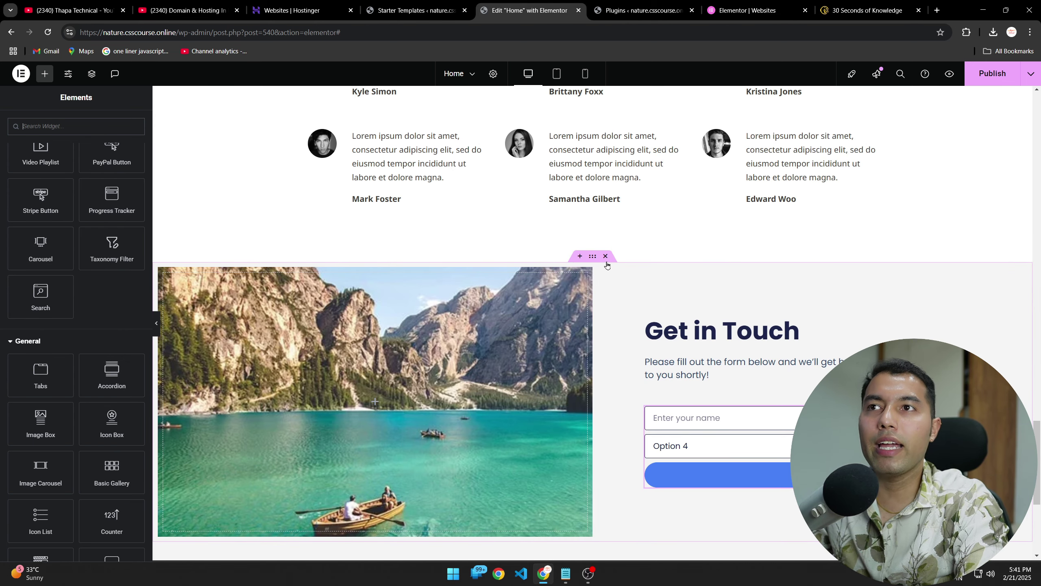
scroll(523, 354, "down", 5)
scroll(523, 354, "up", 3)
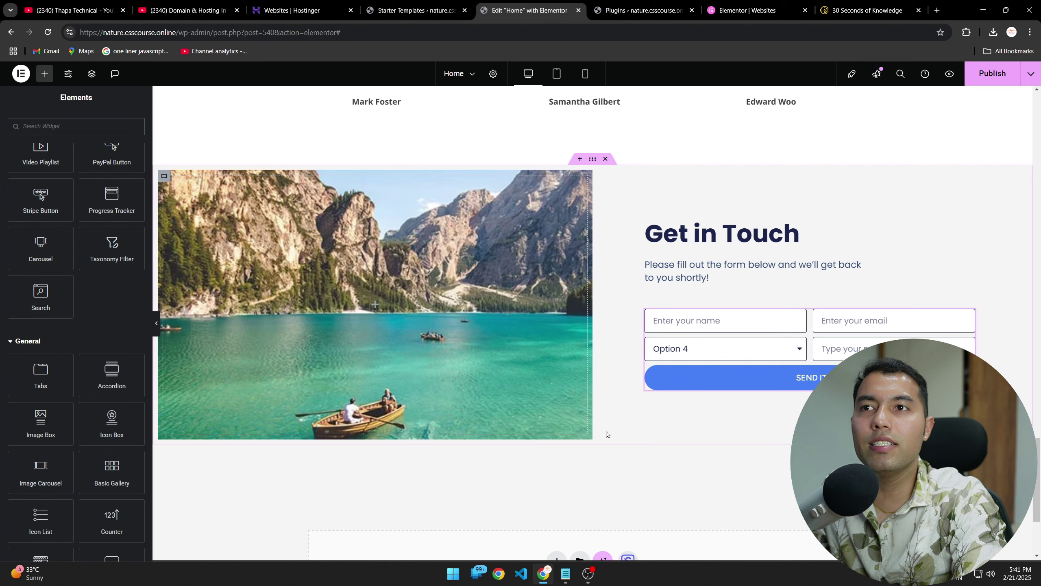
scroll(544, 434, "up", 15)
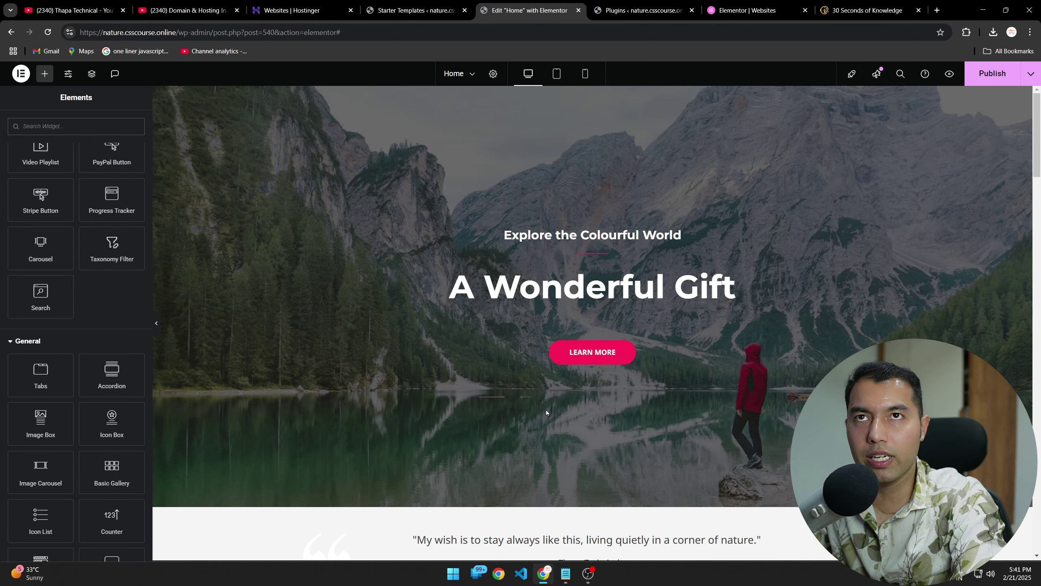
left_click(990, 84)
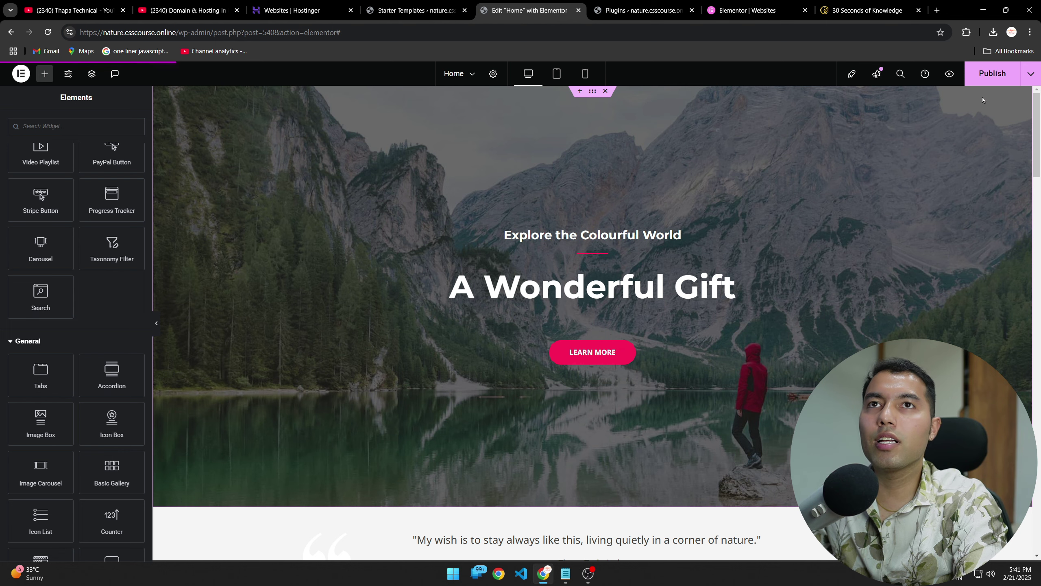
Step: In the Starter Templates tab, strip the admin path to load nature.csscourse.online
left_click(639, 11)
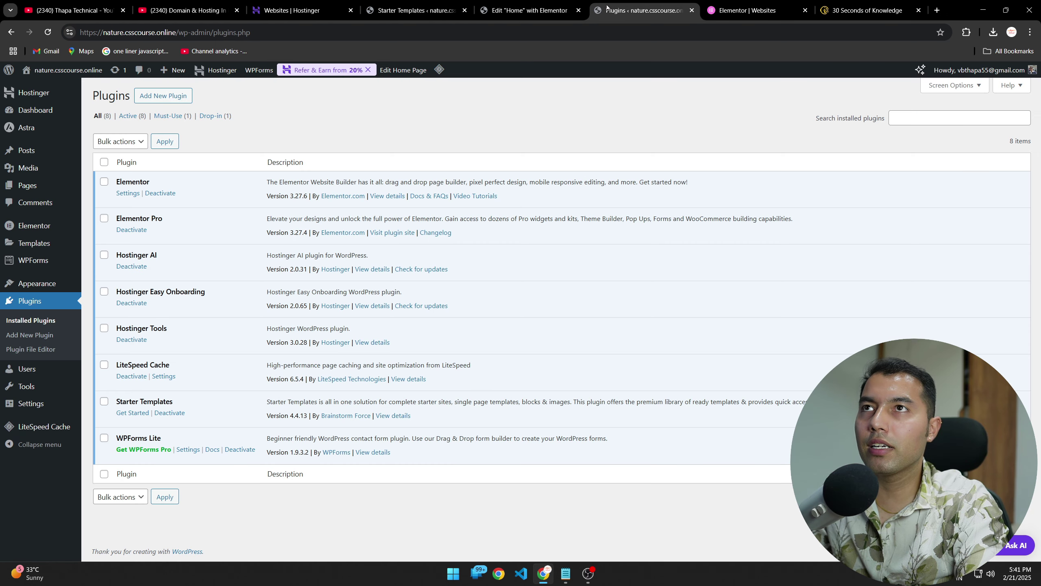
left_click(414, 11)
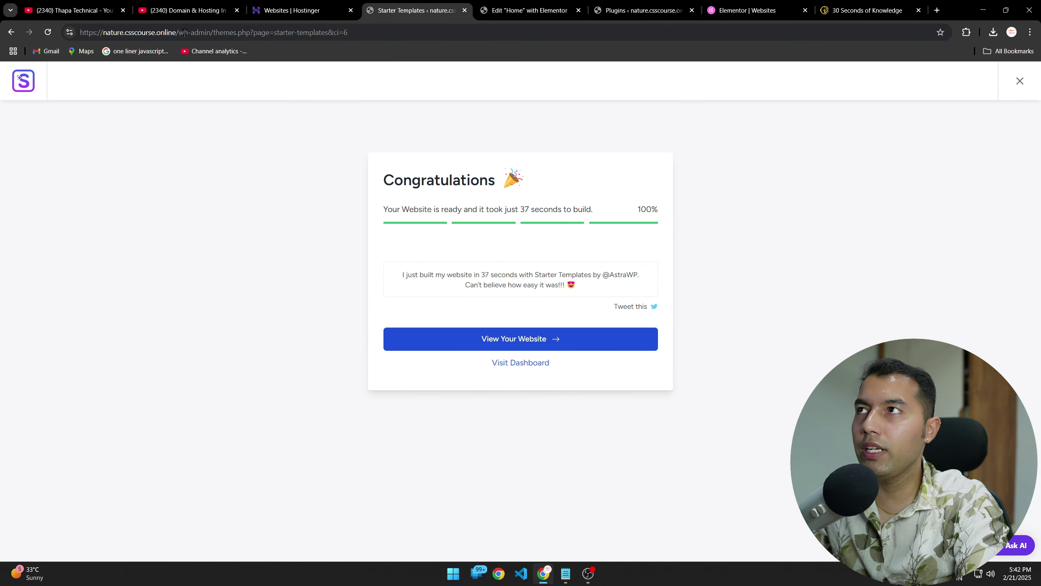
left_click_drag(179, 32, 445, 41)
key("BackSpace")
key("Return")
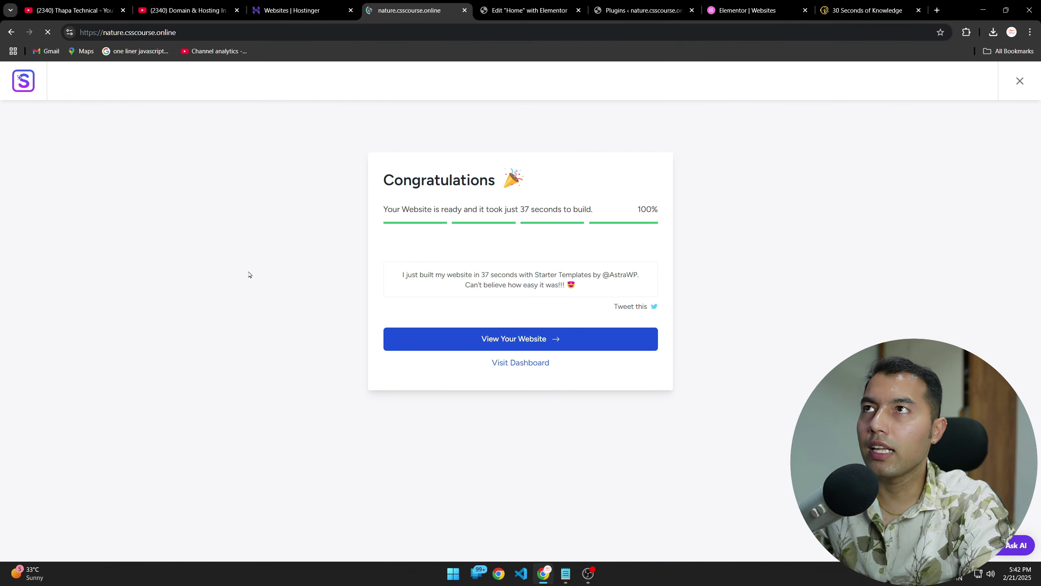
Step: Scroll the live homepage down to the Get in Touch form, then go to Contact
scroll(246, 311, "down", 15)
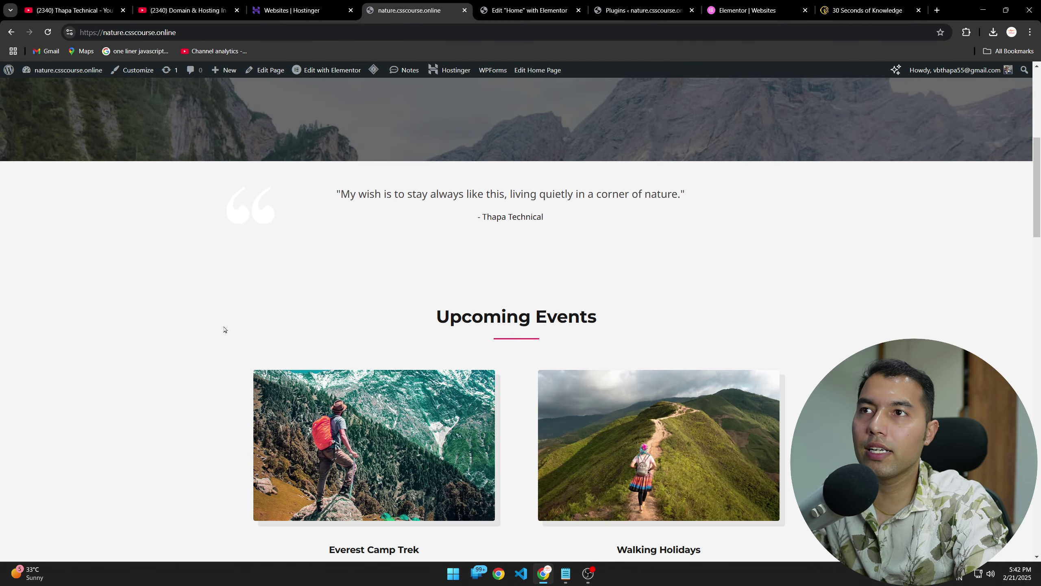
scroll(201, 349, "down", 15)
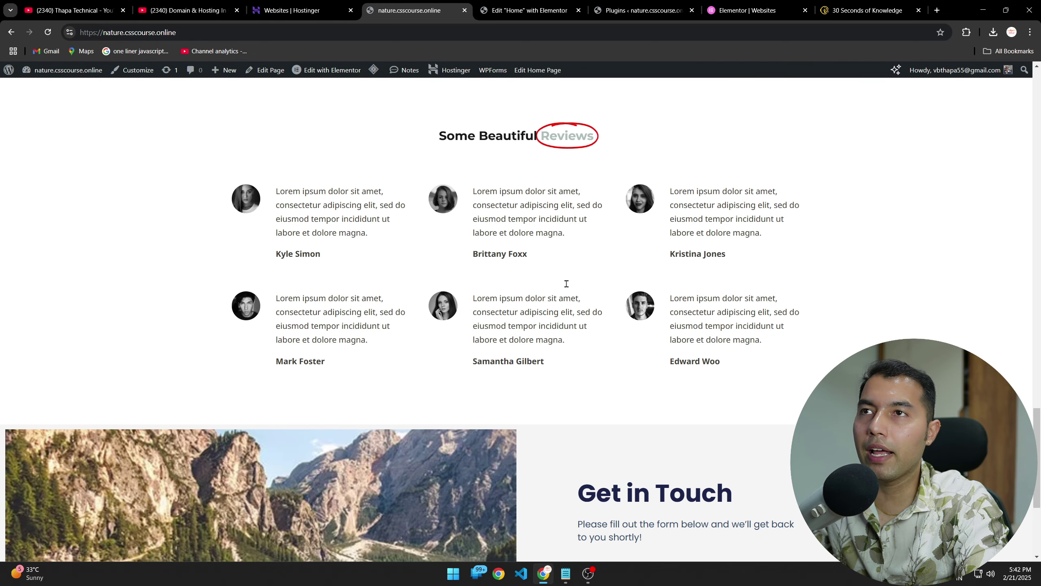
scroll(238, 342, "down", 5)
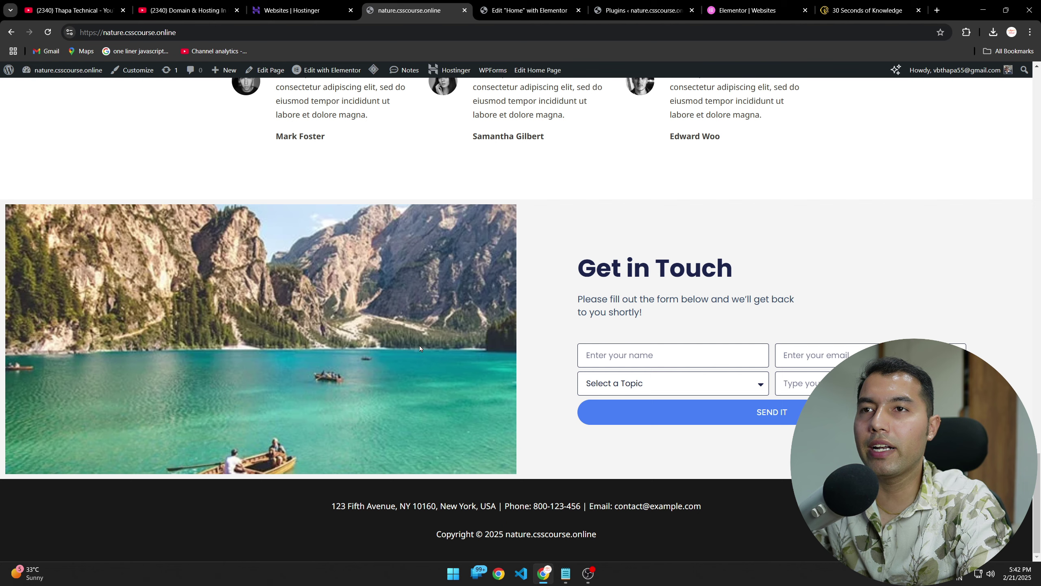
scroll(320, 370, "up", 20)
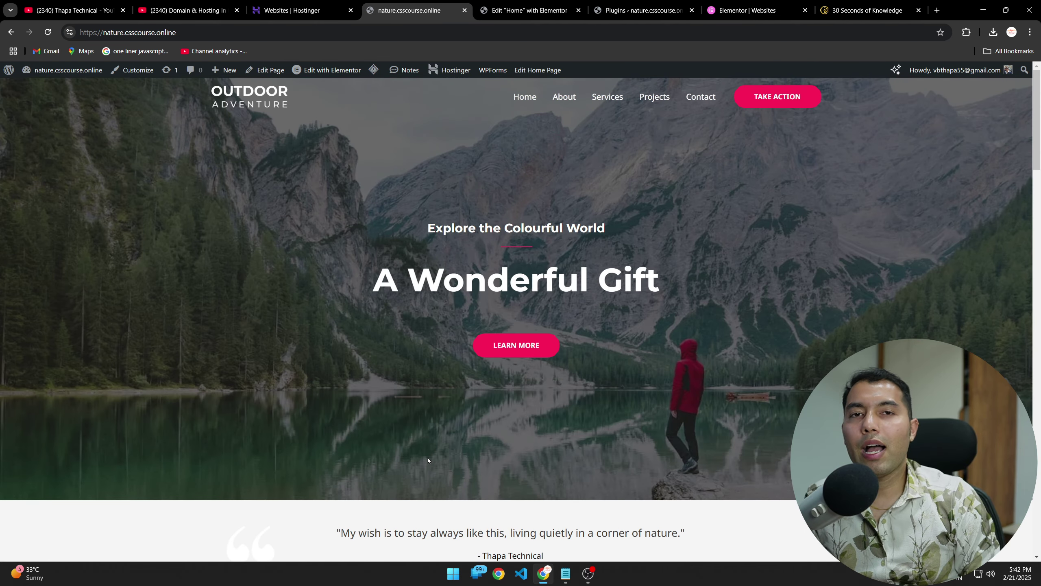
left_click(700, 96)
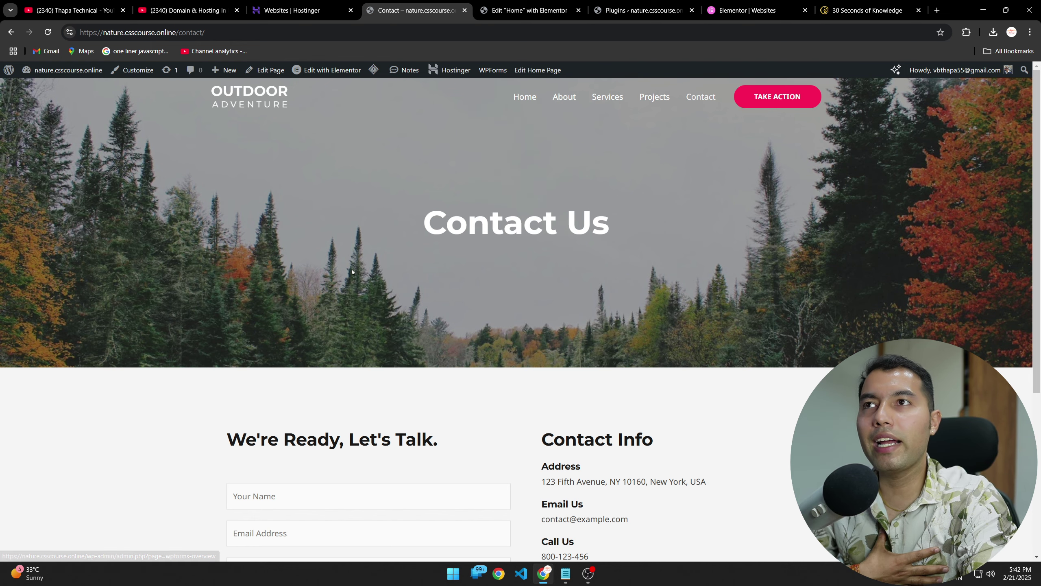
Step: Go Home to the 'A Wonderful Gift' hero, glance at other tabs, then return to nature.csscourse.online
left_click(525, 97)
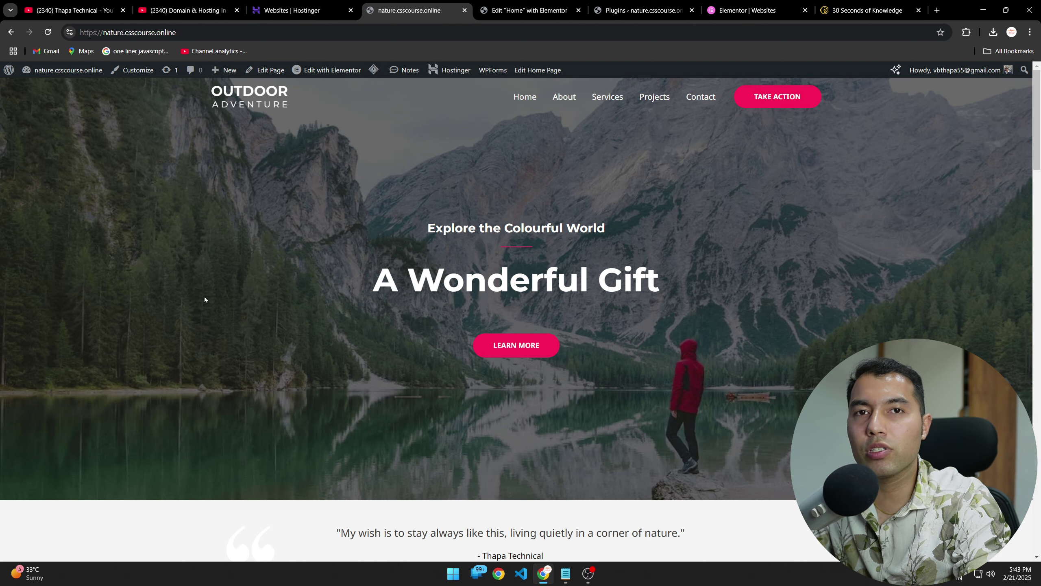
left_click(185, 11)
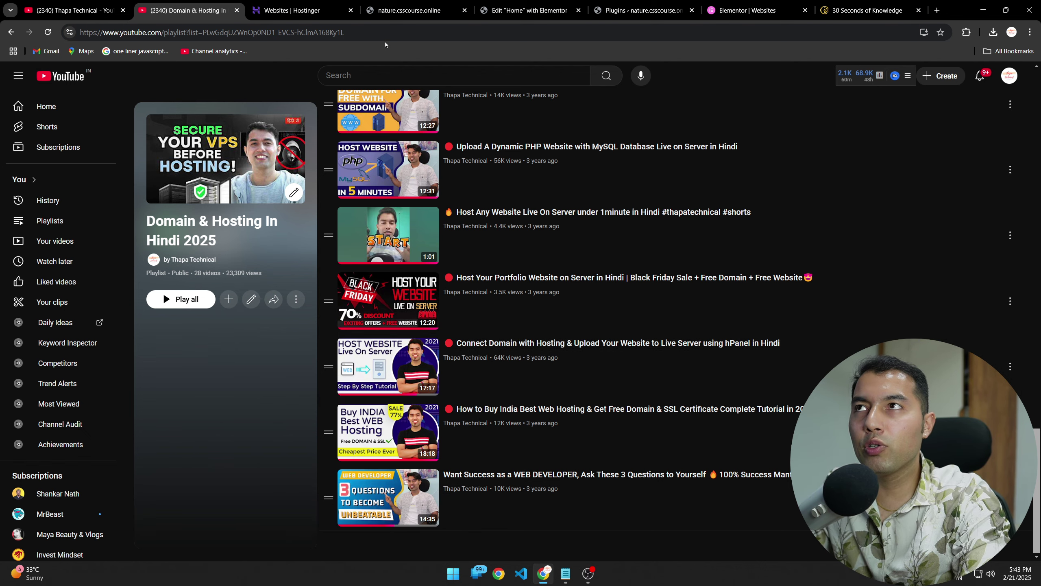
left_click(289, 5)
left_click(410, 10)
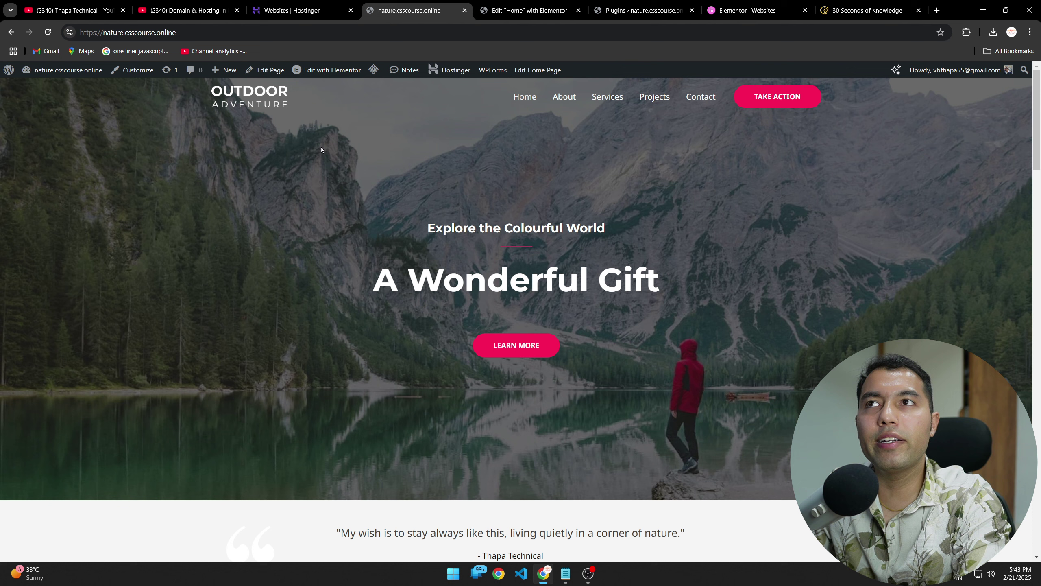